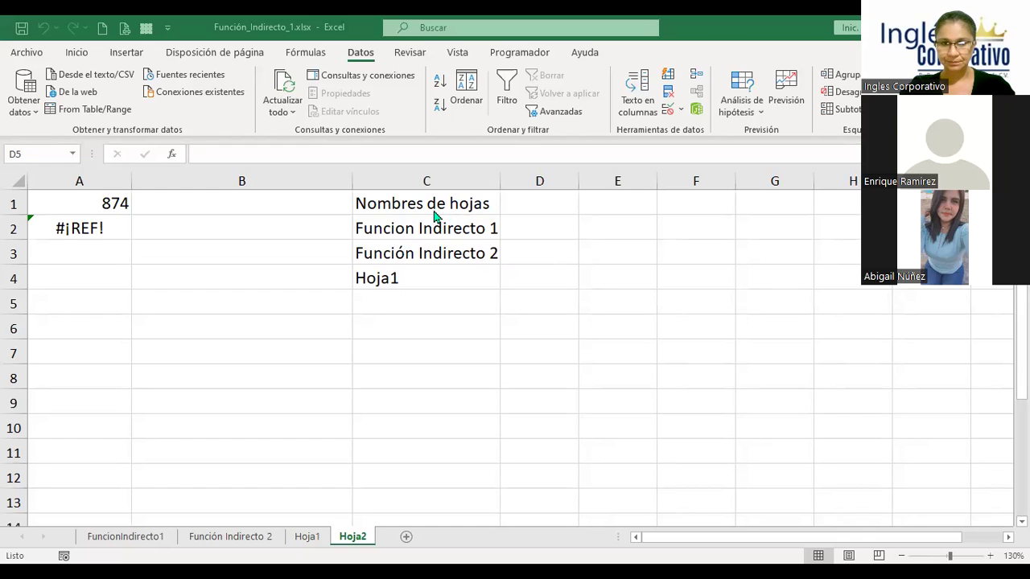
- On FuncionIndirecto1, review how B3's =+INDIRECTO(B1&B2) uses B1 and B2 to return 874
{"action": "left_click", "coordinate": [137, 538]}
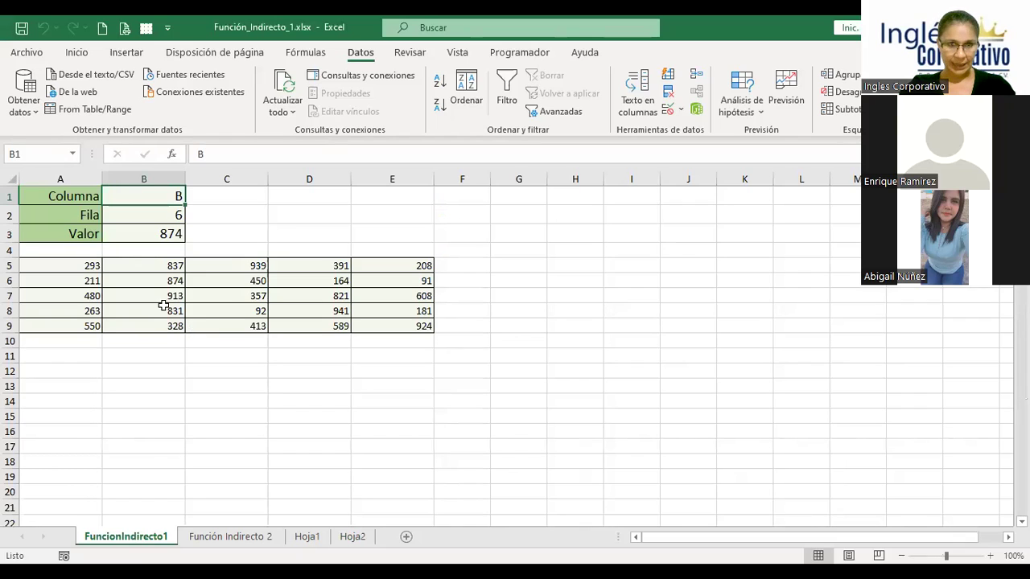
{"action": "left_click", "coordinate": [142, 215]}
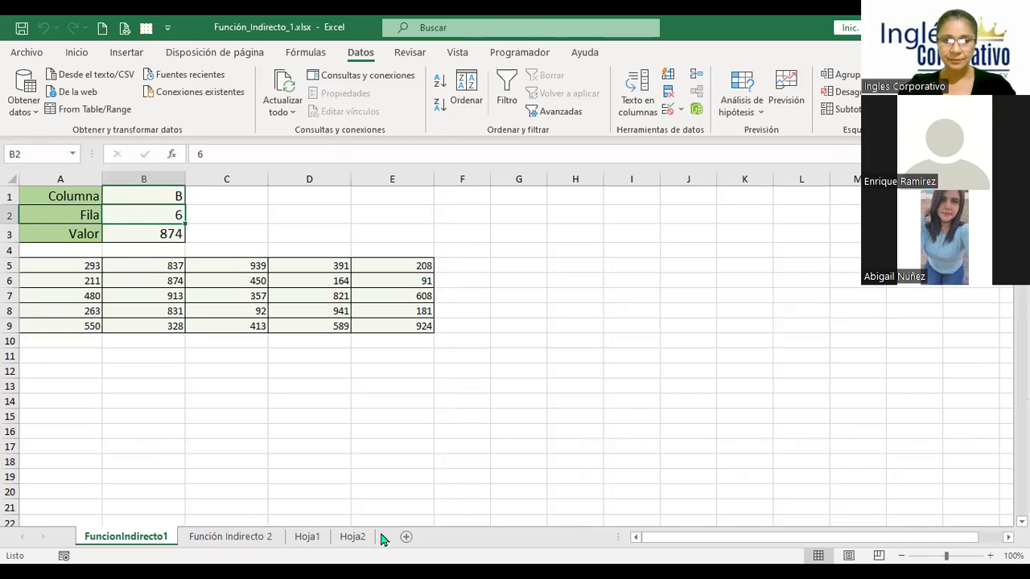
{"action": "left_click", "coordinate": [457, 268]}
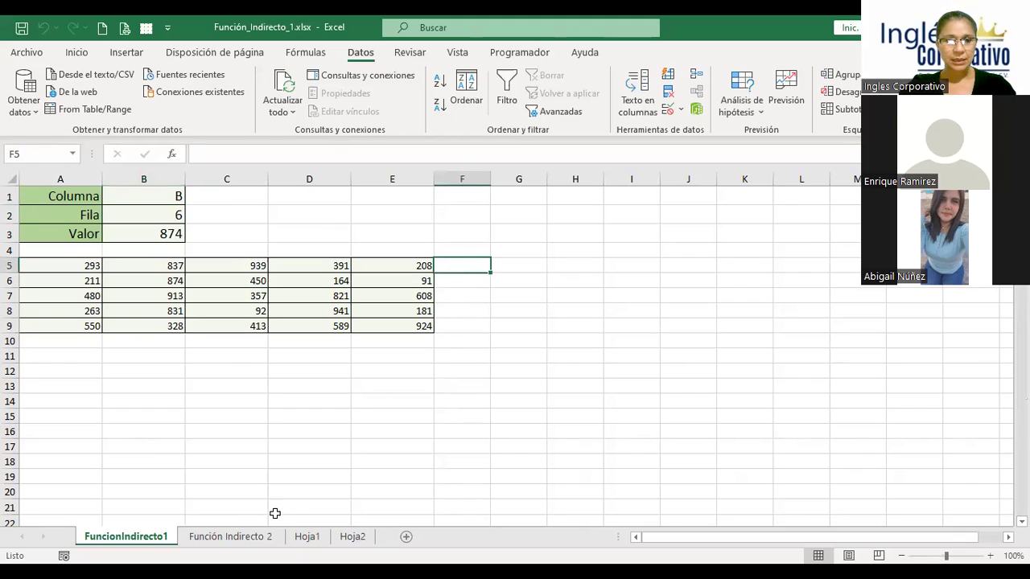
{"action": "left_click", "coordinate": [142, 230]}
{"action": "double_click", "coordinate": [141, 231]}
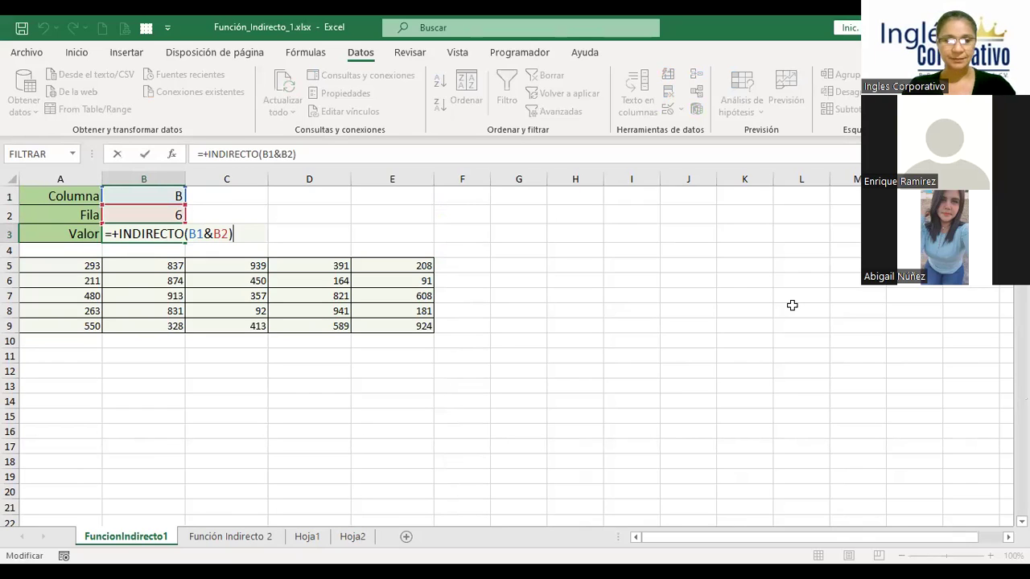
{"action": "key", "text": "Return"}
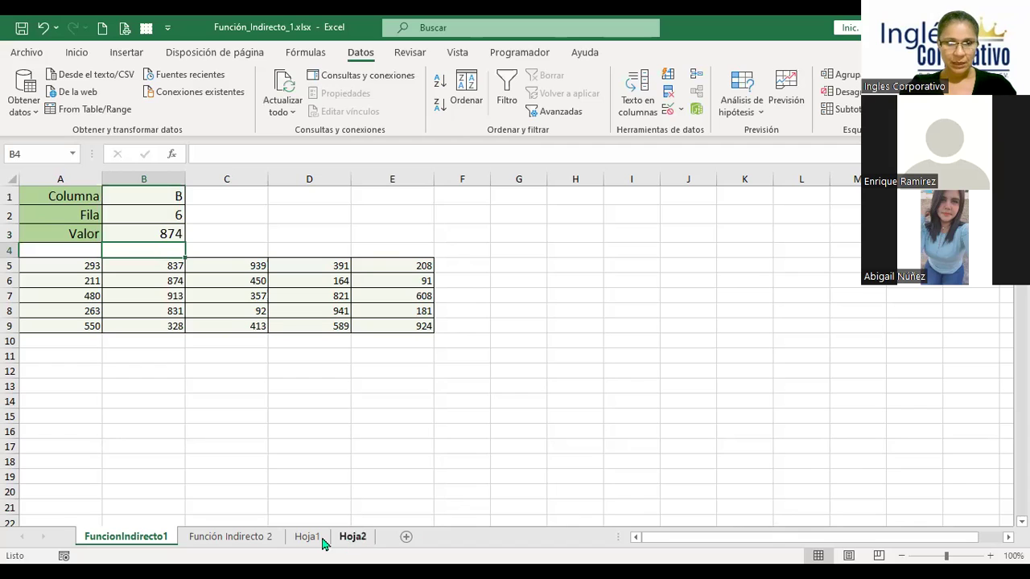
- On Hoja2, inspect A2's =+INDIRECTO(""&C2&"!b5") formula and its reference to the sheet name in C2
{"action": "left_click", "coordinate": [353, 538]}
{"action": "left_click", "coordinate": [73, 223]}
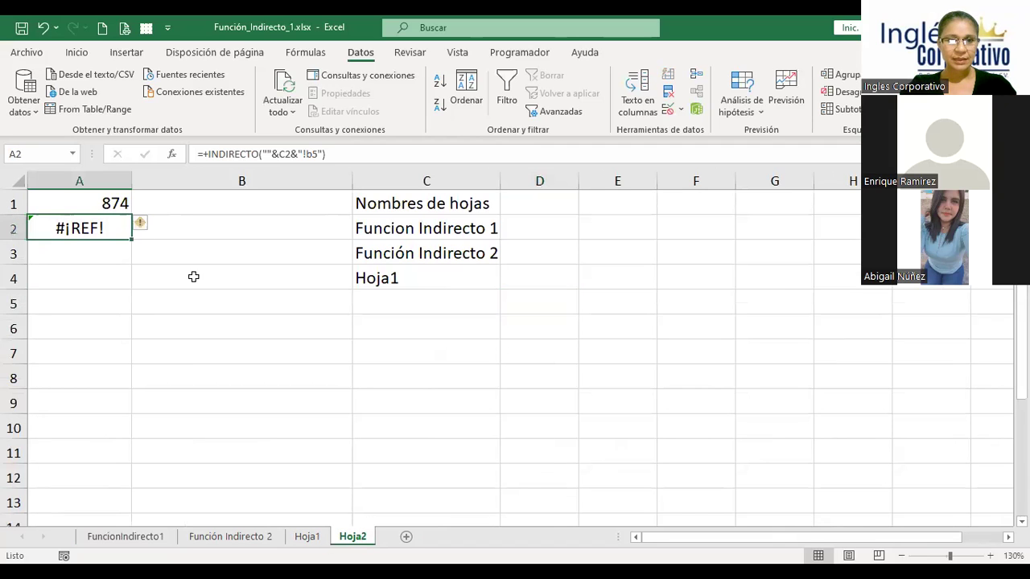
{"action": "key", "text": "F2"}
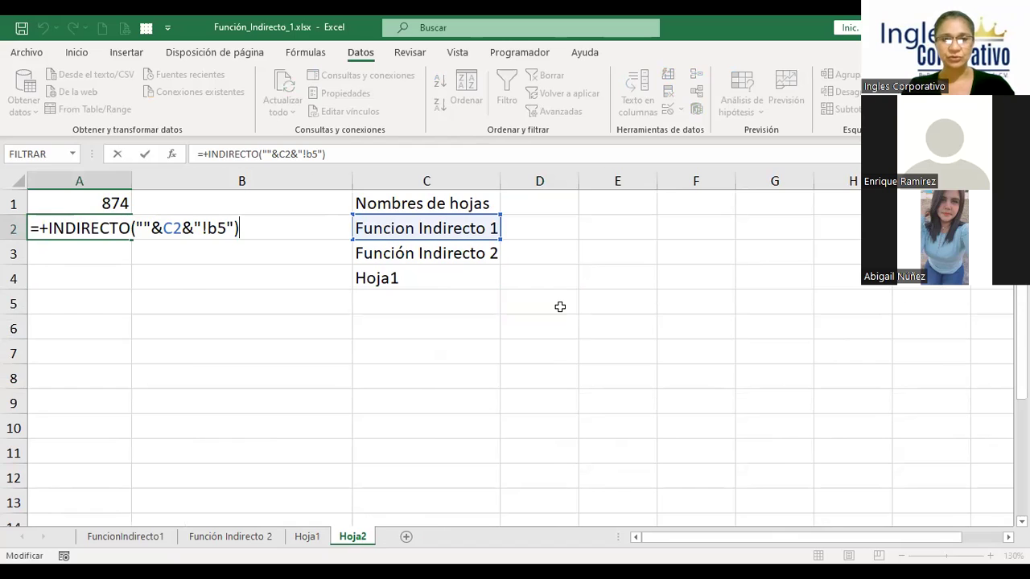
{"action": "key", "text": "Return"}
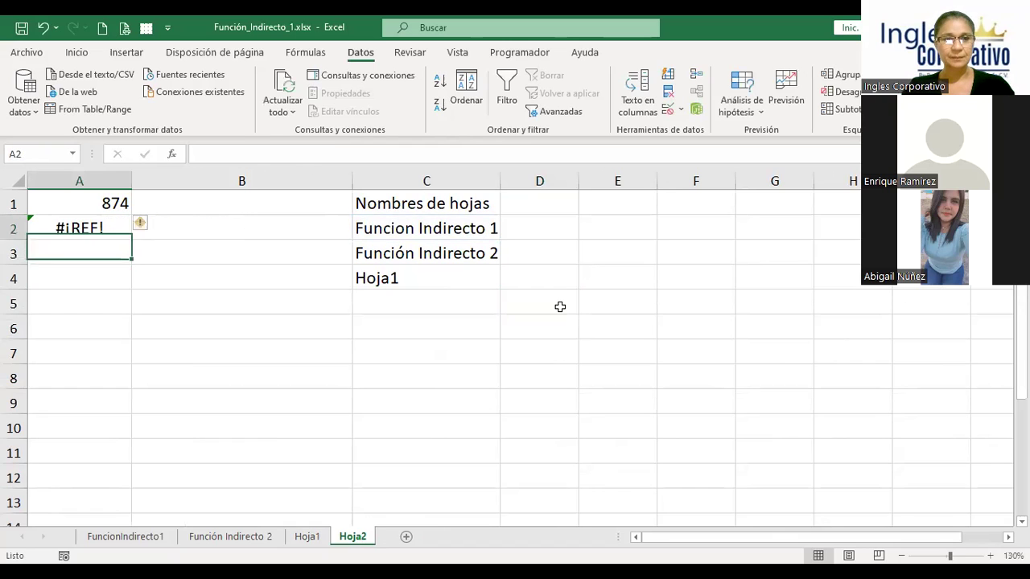
{"action": "key", "text": "Up"}
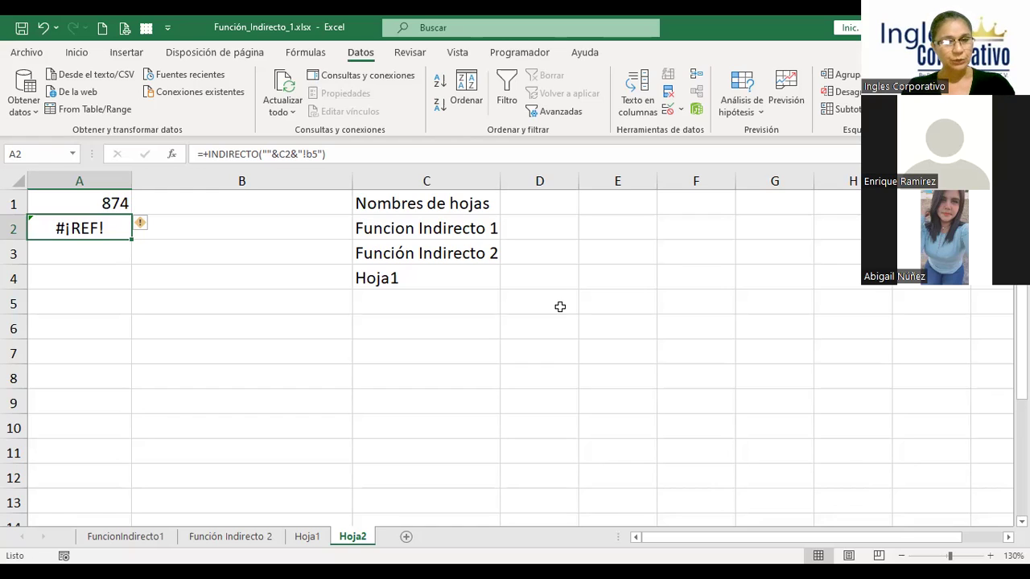
- Re-enter A2's formula, still #¡REF!, and check C2's sheet name without changing it
{"action": "key", "text": "F2"}
{"action": "left_click", "coordinate": [163, 228]}
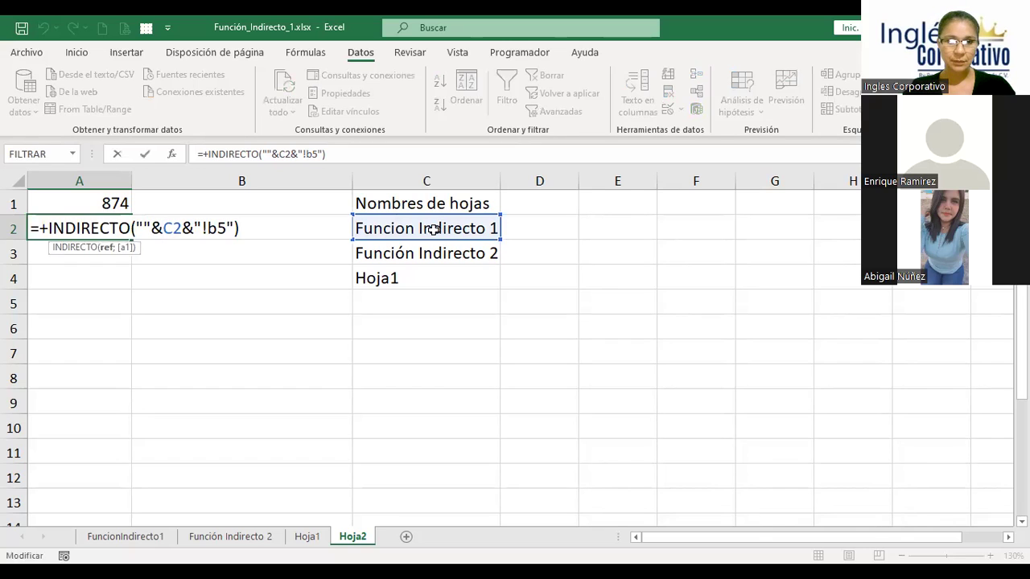
{"action": "key", "text": "Return"}
{"action": "left_click", "coordinate": [442, 225]}
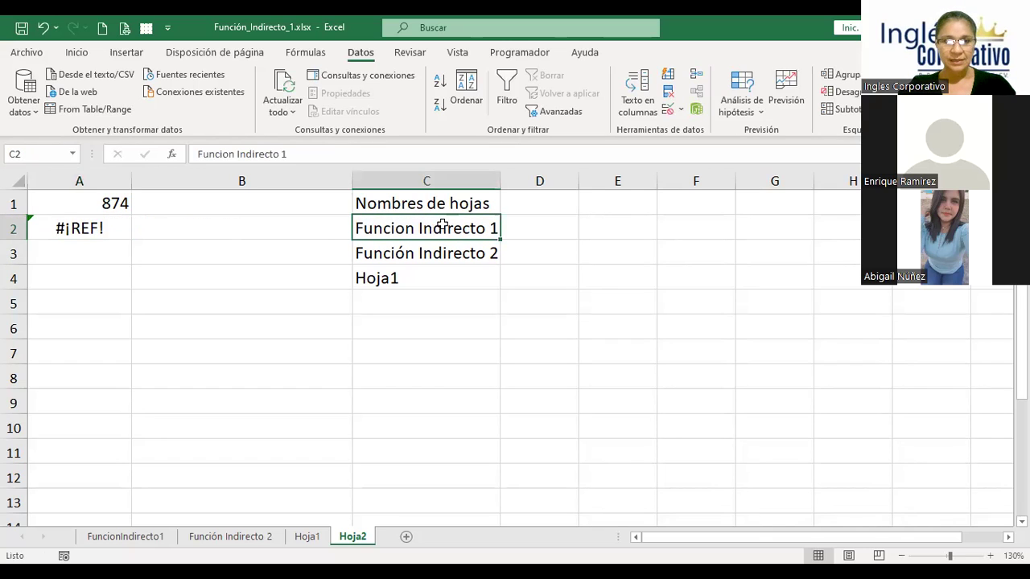
{"action": "double_click", "coordinate": [442, 226]}
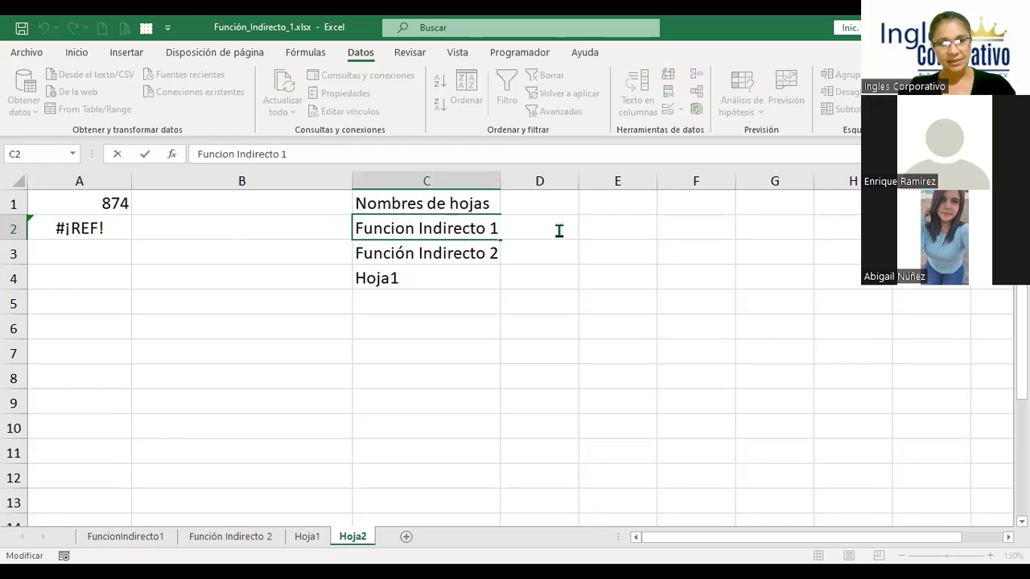
{"action": "key", "text": "Escape"}
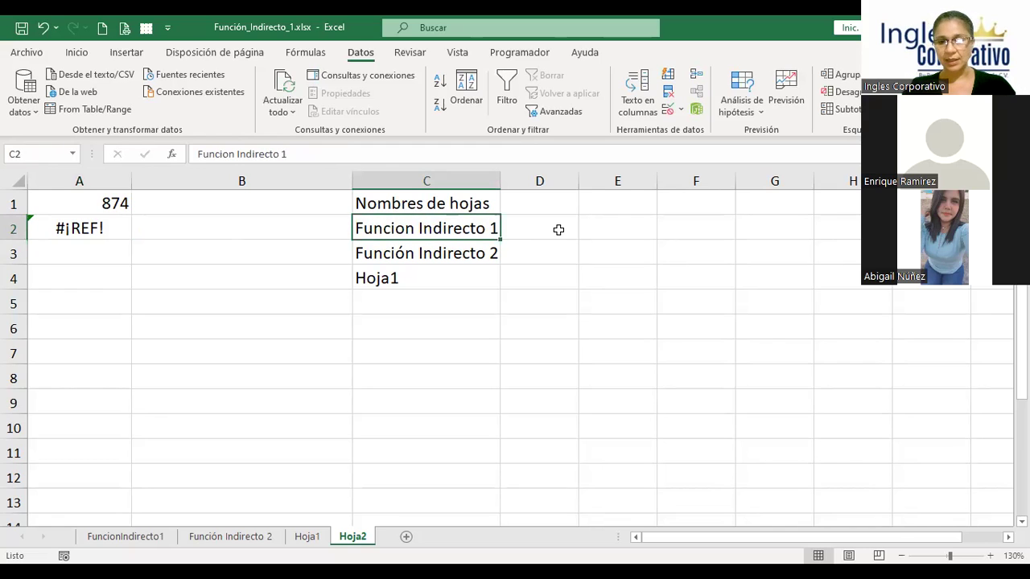
- Compare the 'Funcion Indirecto 1' sheet tab name with A2's result on Hoja2
{"action": "left_click", "coordinate": [108, 534]}
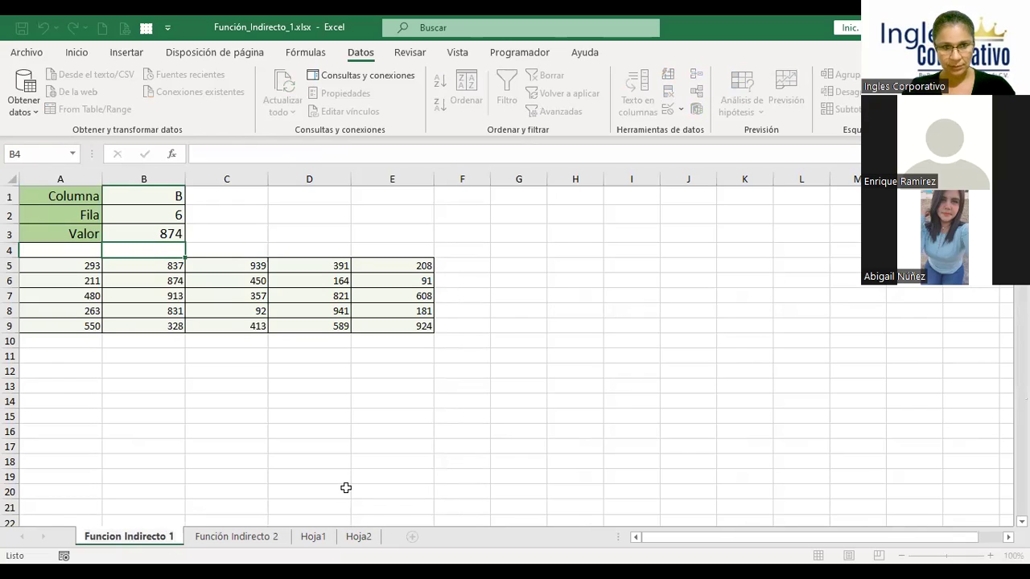
{"action": "key", "text": "Return"}
{"action": "key", "text": "Up"}
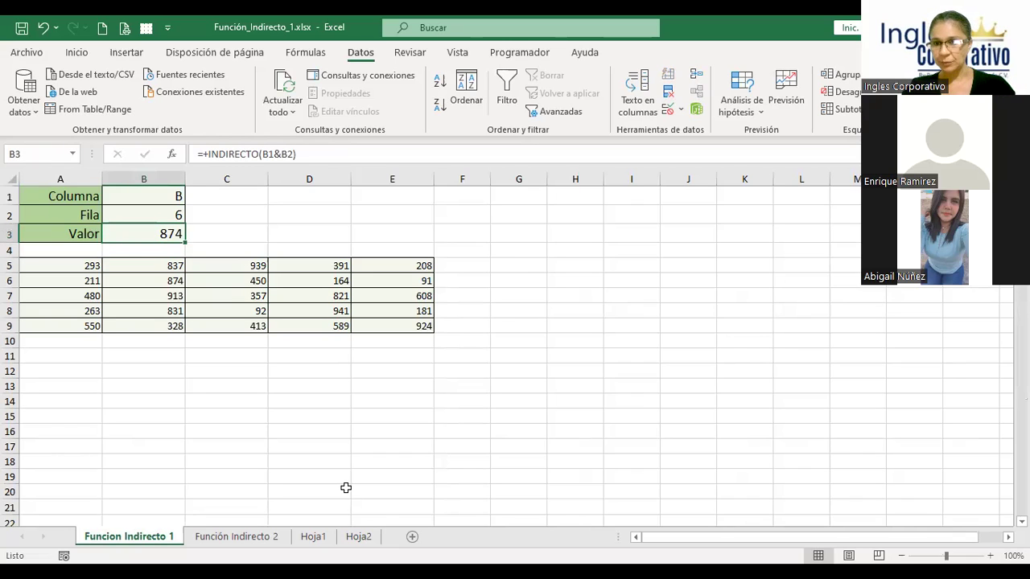
{"action": "left_click", "coordinate": [359, 537]}
{"action": "left_click", "coordinate": [100, 229]}
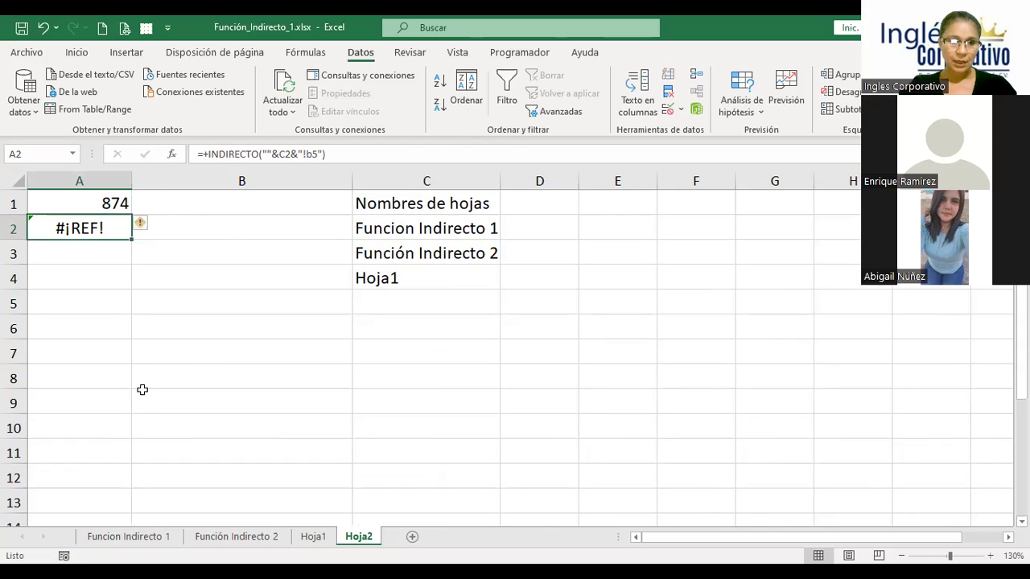
- Rename the sheet tab to FuncionIndirecto1 with no spaces
{"action": "left_click", "coordinate": [140, 534]}
{"action": "double_click", "coordinate": [140, 534]}
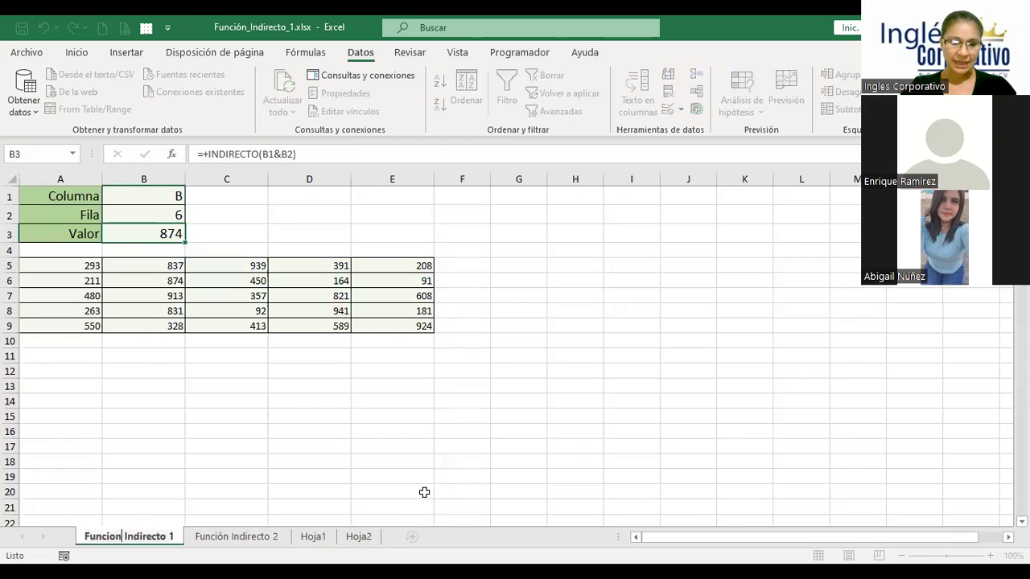
{"action": "key", "text": "End"}
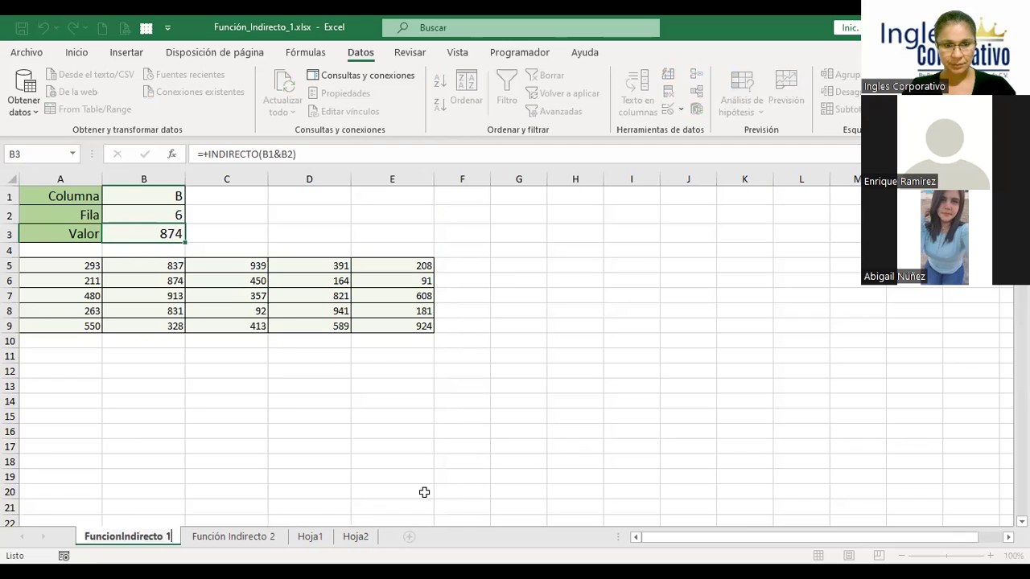
{"action": "key", "text": "BackSpace"}
{"action": "key", "text": "Return"}
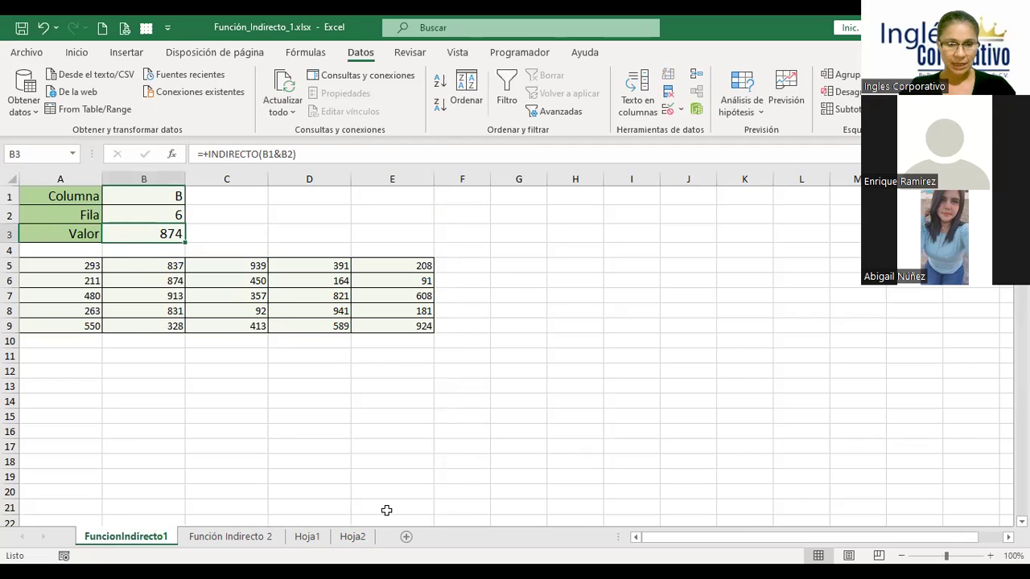
- Edit C2 on Hoja2 to FuncionIndirecto1 so A2 returns 837
{"action": "left_click", "coordinate": [354, 537]}
{"action": "left_click", "coordinate": [412, 227]}
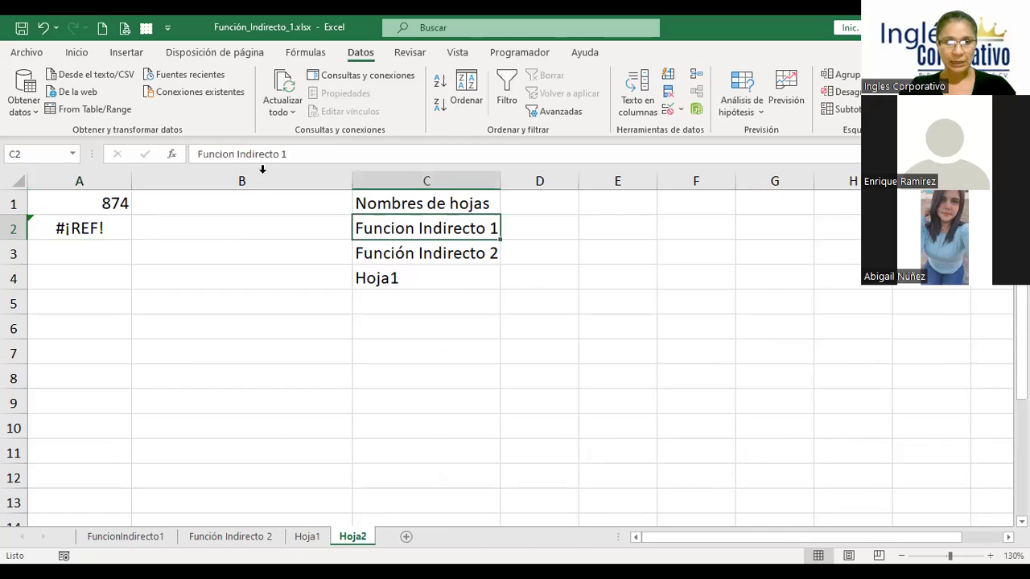
{"action": "left_click", "coordinate": [234, 154]}
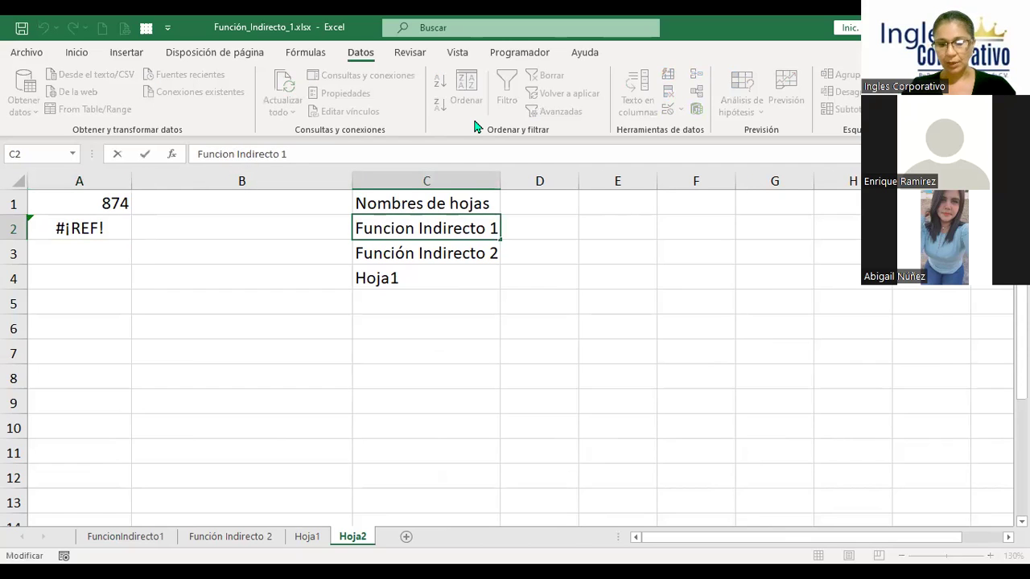
{"action": "key", "text": "Delete"}
{"action": "key", "text": "Right"}
{"action": "key", "text": "Right"}
{"action": "key", "text": "Right"}
{"action": "key", "text": "Right"}
{"action": "key", "text": "Right"}
{"action": "key", "text": "Delete"}
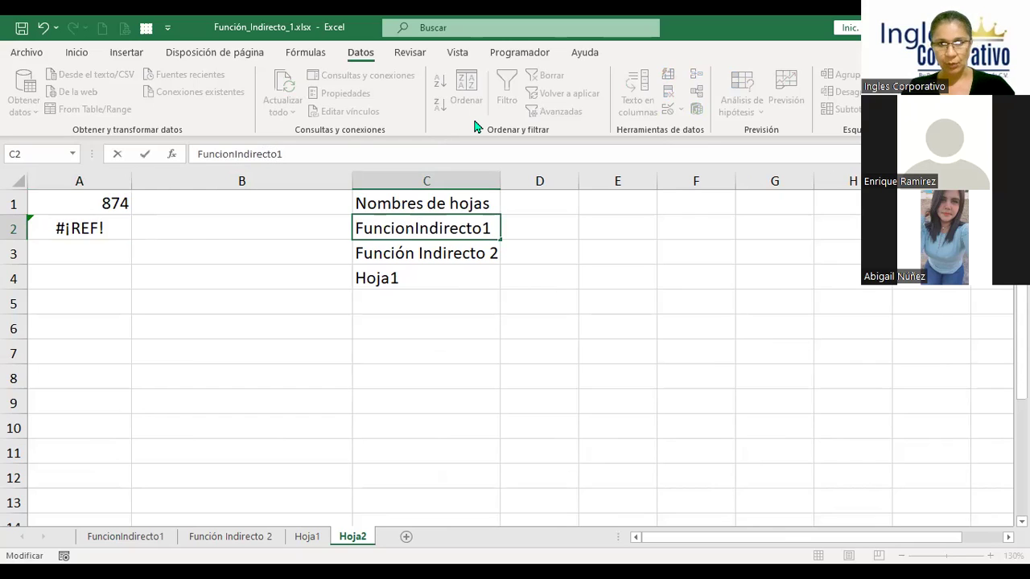
{"action": "key", "text": "Return"}
{"action": "key", "text": "Up"}
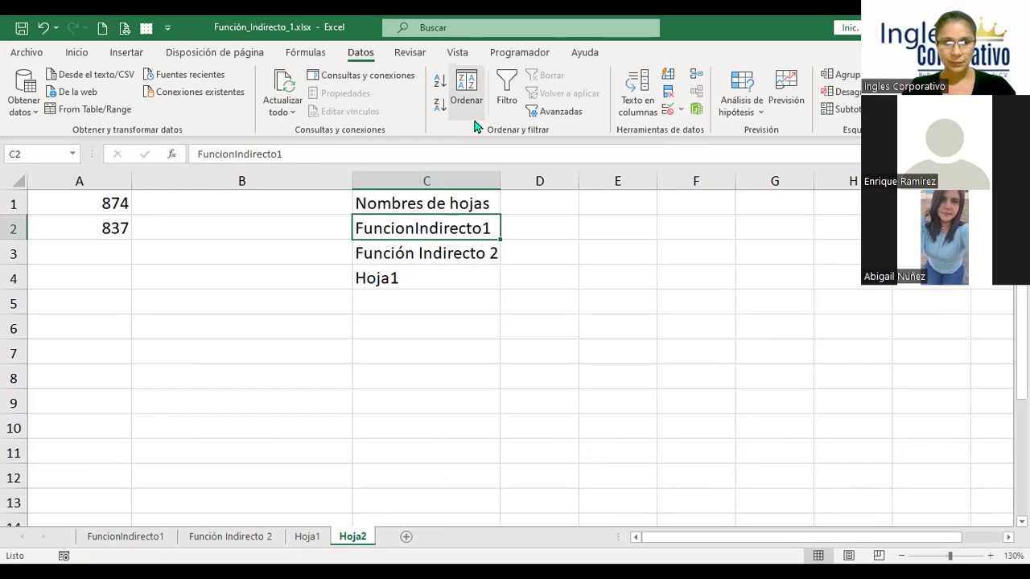
{"action": "key", "text": "Left"}
{"action": "key", "text": "Left"}
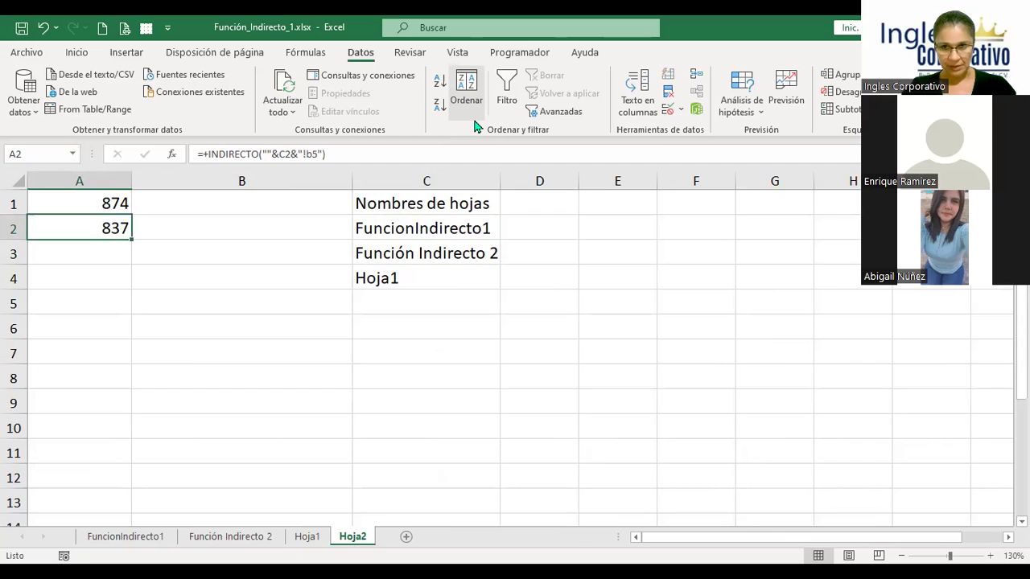
- Walk through A2's =+INDIRECTO(""&C2&"!b5") formula, confirming it returns 837
{"action": "key", "text": "F2"}
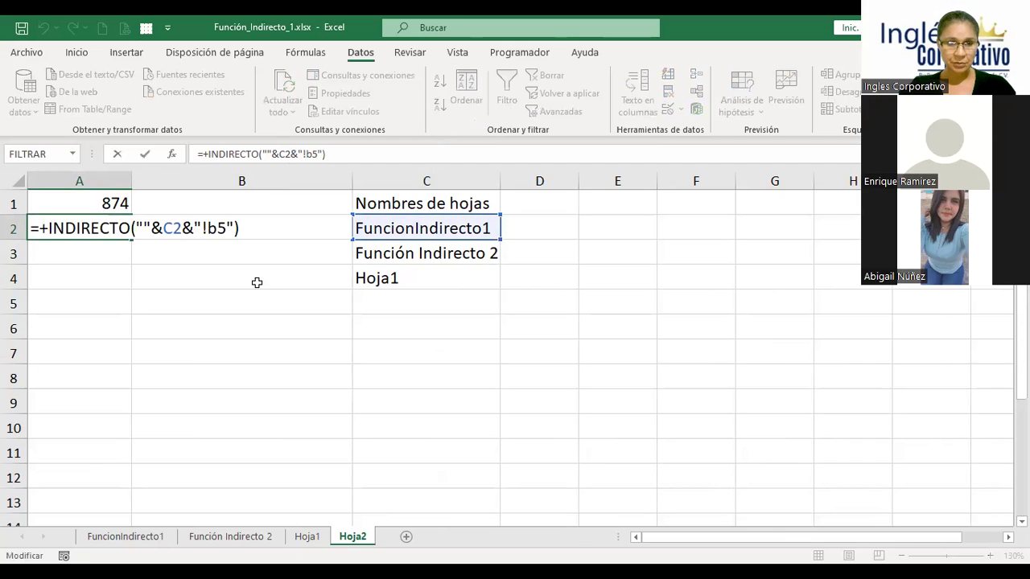
{"action": "left_click", "coordinate": [164, 229]}
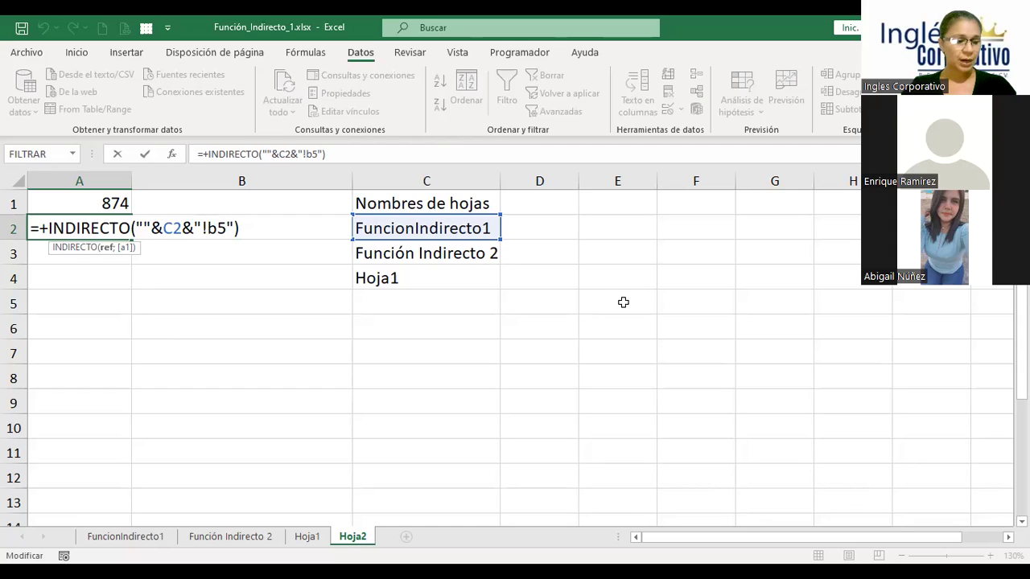
{"action": "key", "text": "Left"}
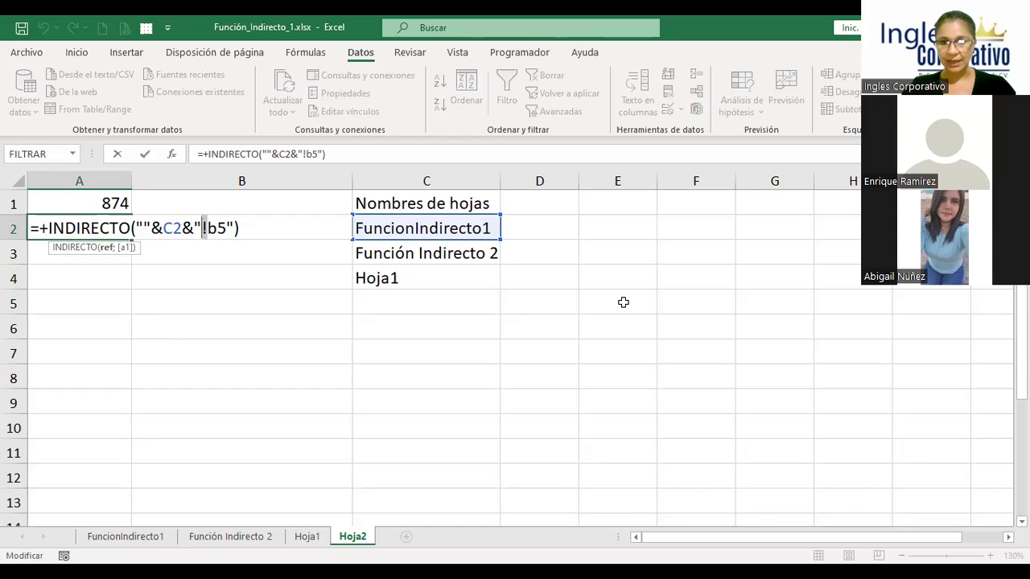
{"action": "key", "text": "Right"}
{"action": "key", "text": "Right"}
{"action": "key", "text": "Right"}
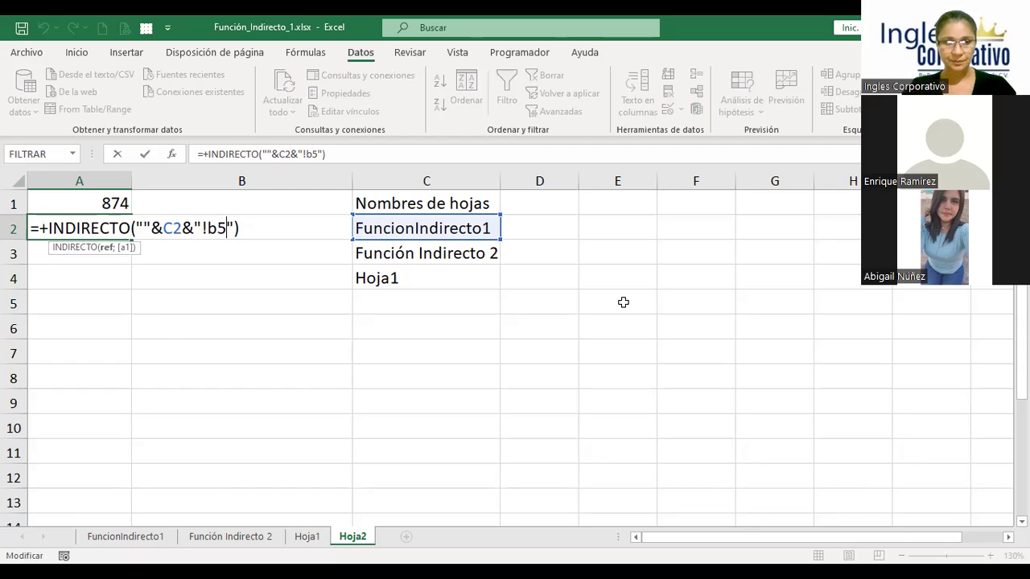
{"action": "key", "text": "ctrl+Return"}
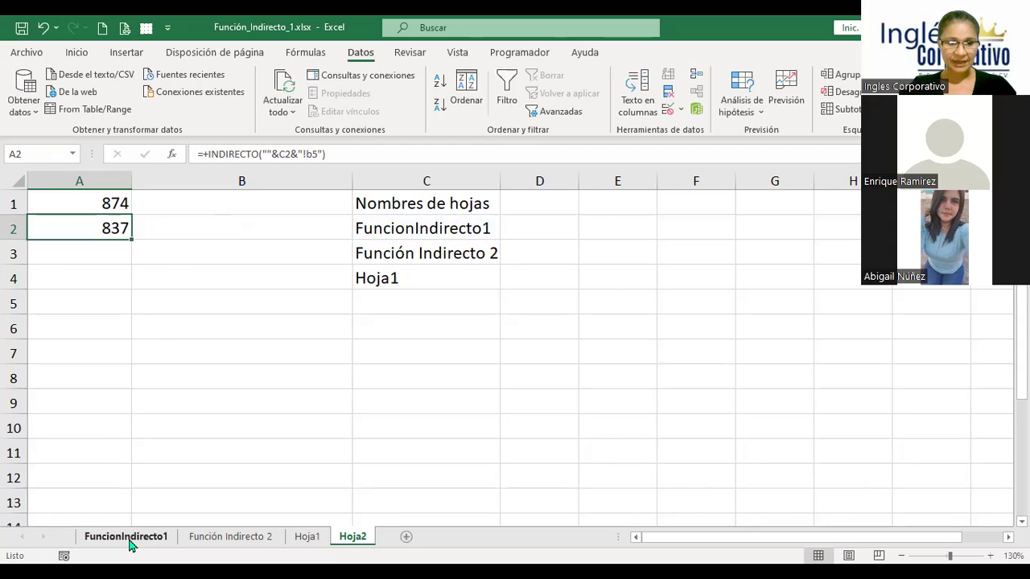
- On FuncionIndirecto1, highlight column B and row 5 to show 837 in B5
{"action": "left_click", "coordinate": [131, 545]}
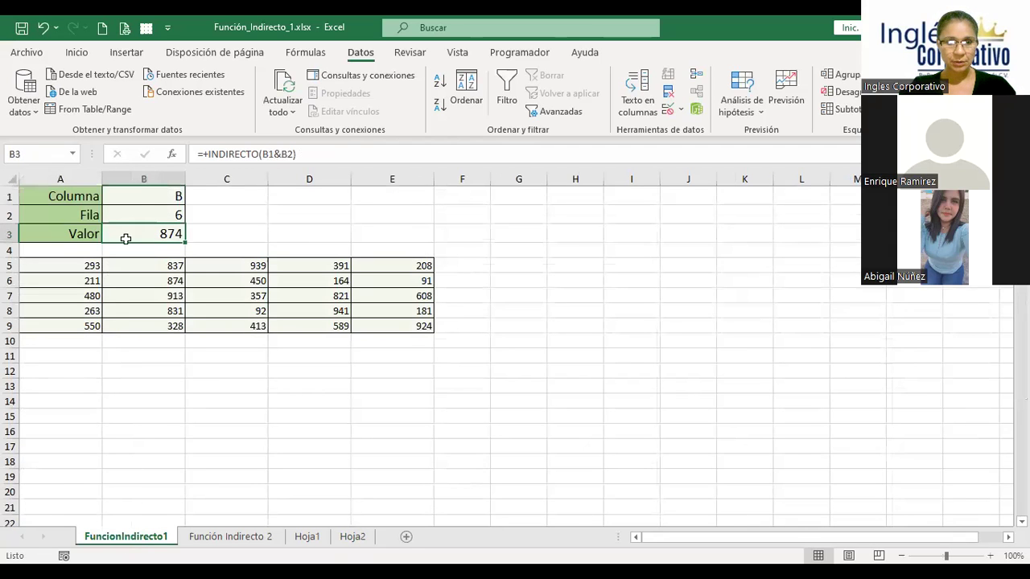
{"action": "left_click", "coordinate": [161, 265]}
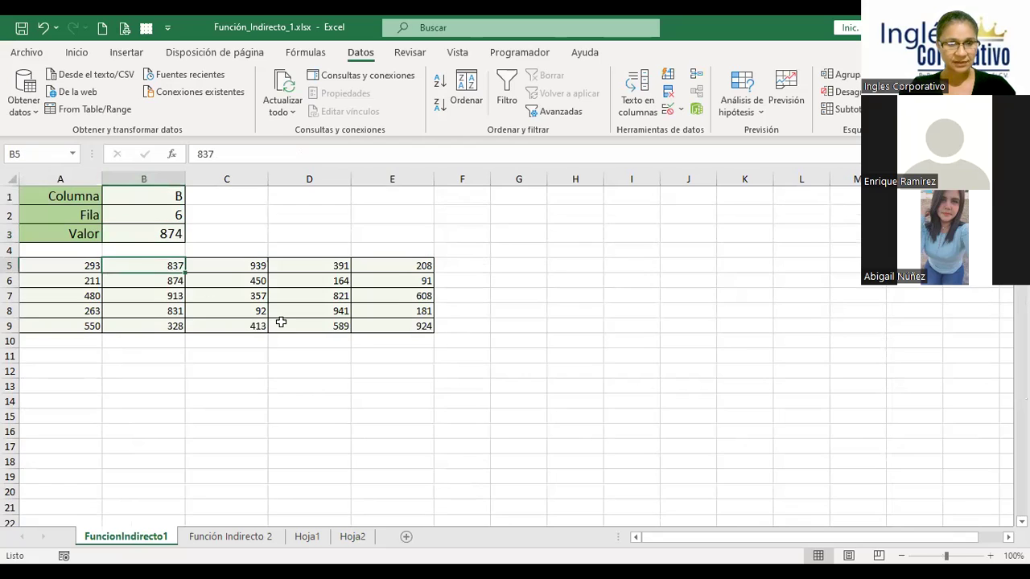
{"action": "scroll", "coordinate": [281, 322], "scroll_direction": "up", "scroll_amount": 2, "text": "ctrl"}
{"action": "scroll", "coordinate": [279, 320], "scroll_direction": "up", "scroll_amount": 1, "text": "ctrl"}
{"action": "scroll", "coordinate": [279, 321], "scroll_direction": "up", "scroll_amount": 1}
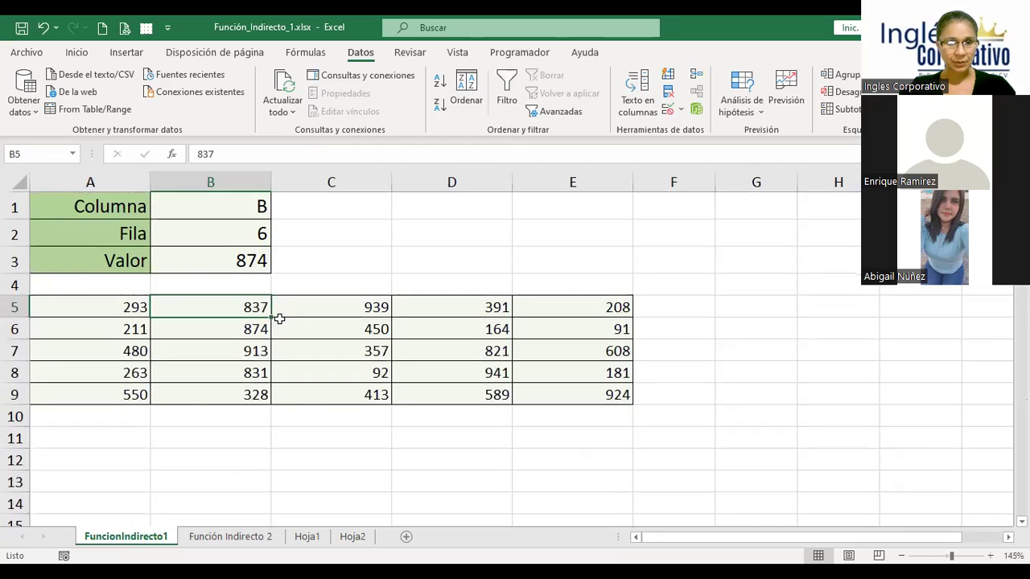
{"action": "left_click", "coordinate": [223, 173]}
{"action": "left_click", "coordinate": [11, 304], "text": "ctrl"}
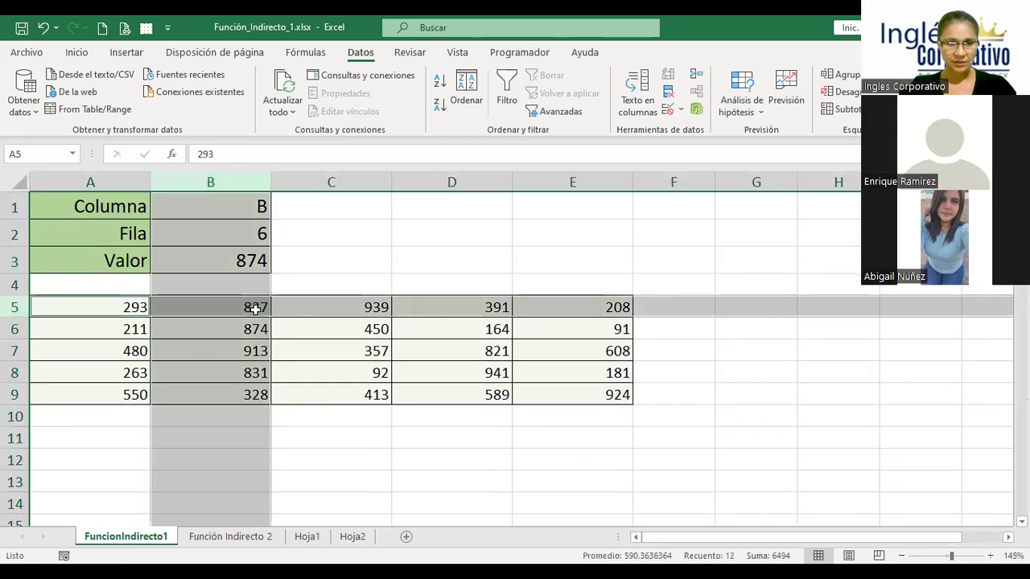
- Highlight cell E9, holding 924, via column E and row 9, then return to Hoja2
{"action": "left_click", "coordinate": [357, 538]}
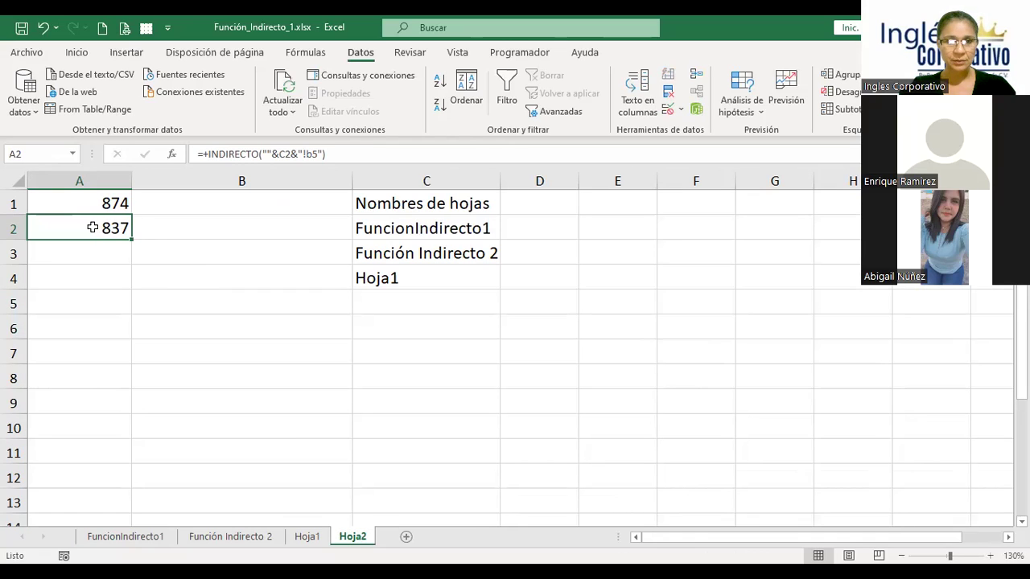
{"action": "left_click", "coordinate": [119, 536]}
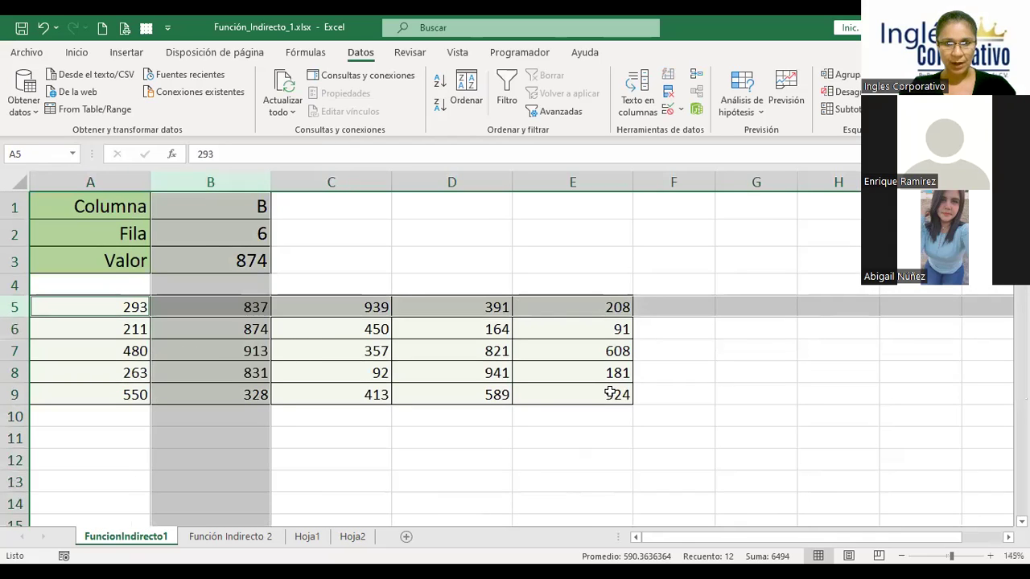
{"action": "left_click", "coordinate": [609, 392]}
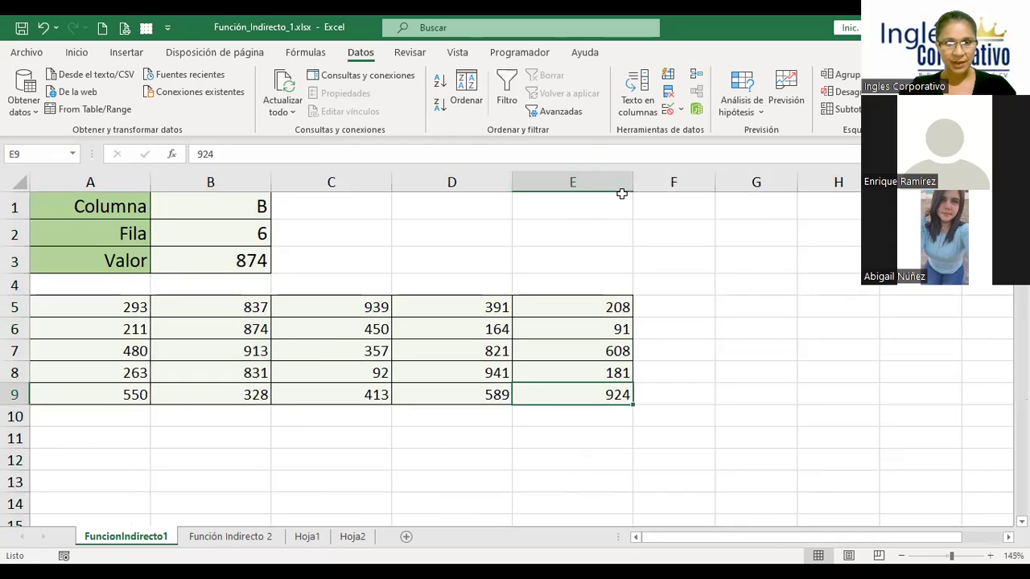
{"action": "left_click", "coordinate": [595, 176]}
{"action": "left_click", "coordinate": [16, 394], "text": "ctrl"}
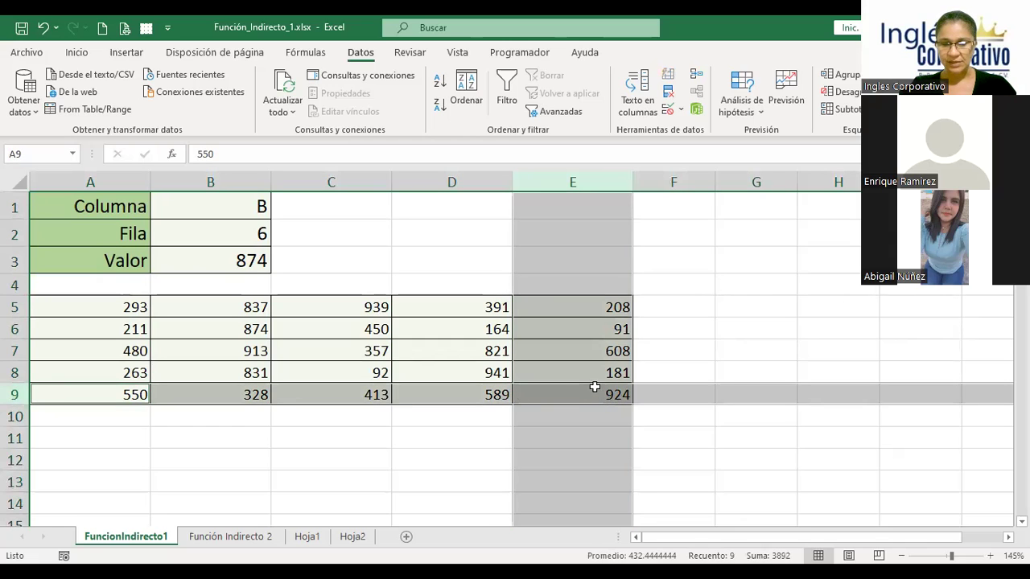
{"action": "left_click", "coordinate": [354, 539]}
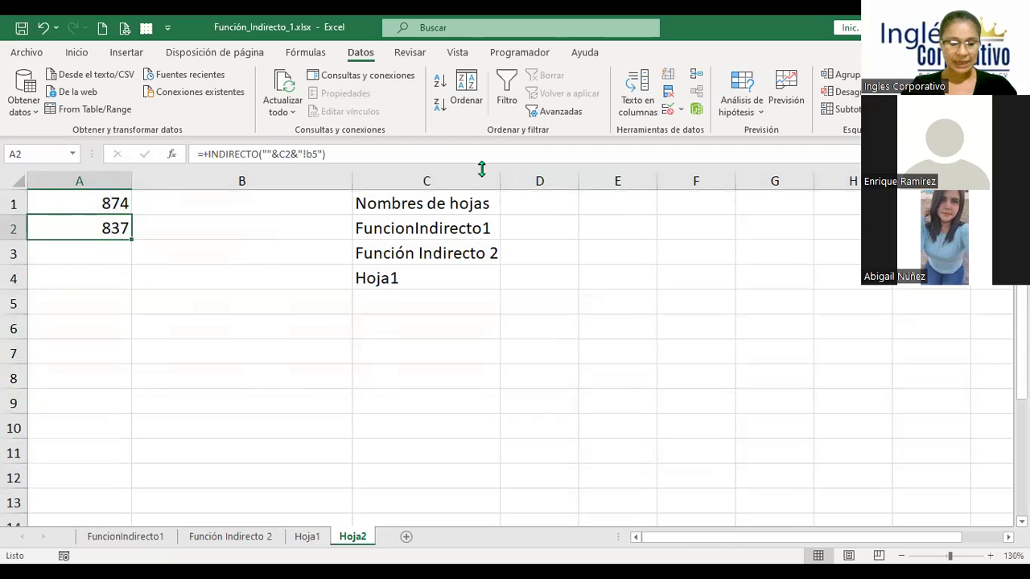
- Change A2's formula reference from b5 to e9 so it returns 924
{"action": "key", "text": "F2"}
{"action": "key", "text": "Left"}
{"action": "key", "text": "Left"}
{"action": "key", "text": "BackSpace"}
{"action": "key", "text": "BackSpace"}
{"action": "type", "text": "e9"}
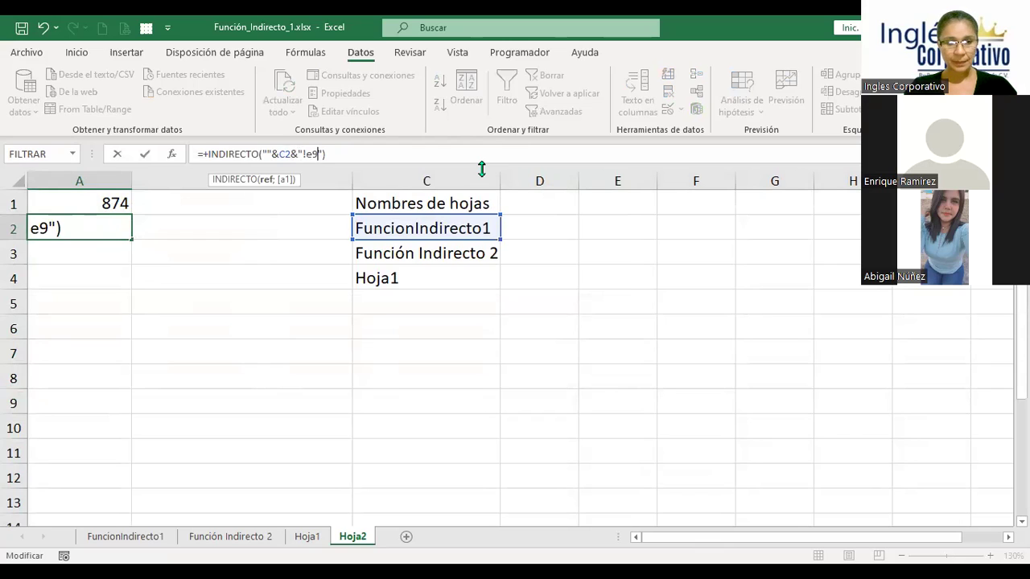
{"action": "key", "text": "ctrl+Return"}
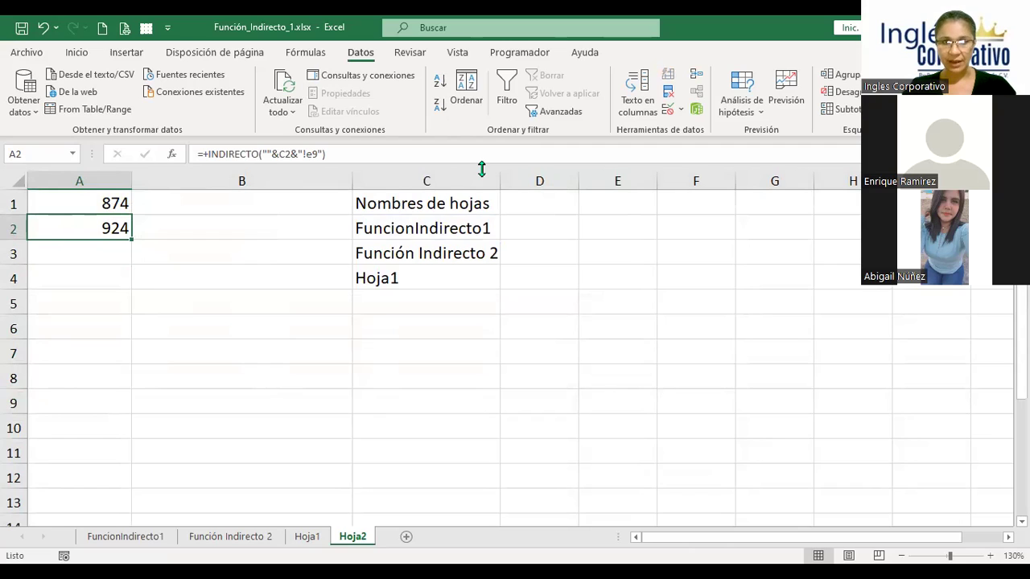
- Review A2's =+INDIRECTO(""&C2&"!e9") formula again without changing it
{"action": "key", "text": "F2"}
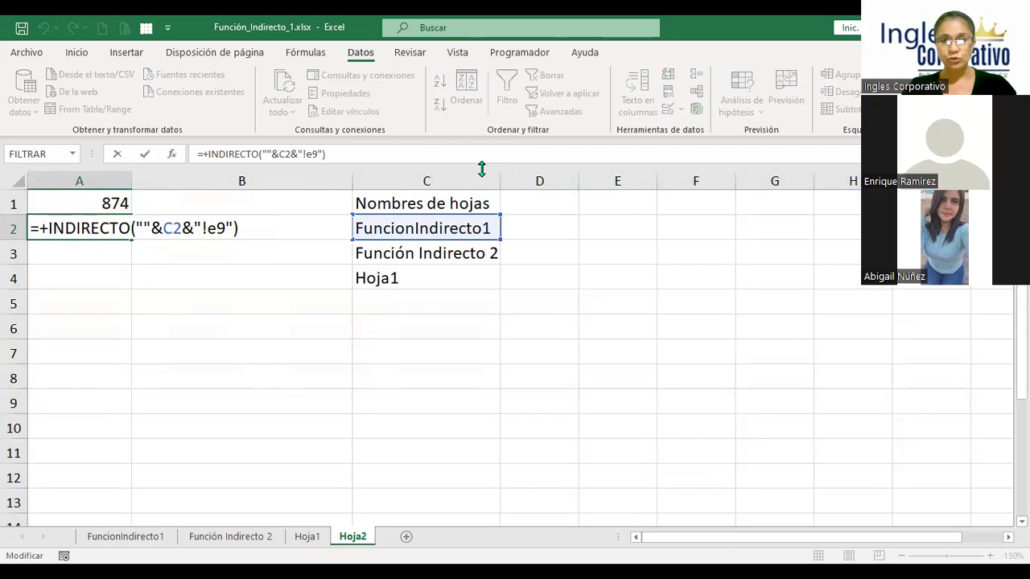
{"action": "key", "text": "Return"}
{"action": "key", "text": "Up"}
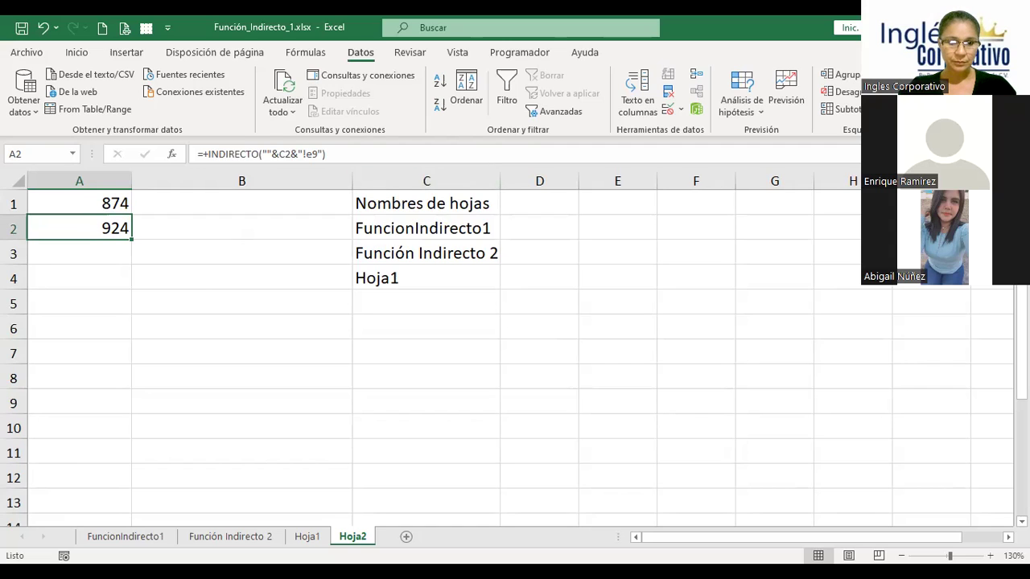
{"action": "double_click", "coordinate": [103, 231]}
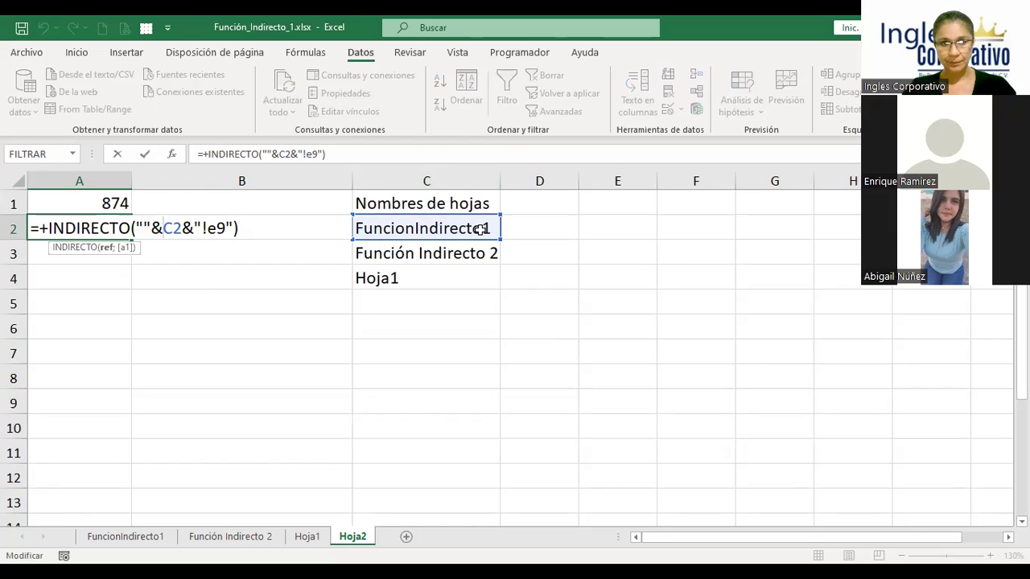
{"action": "key", "text": "ctrl+Return"}
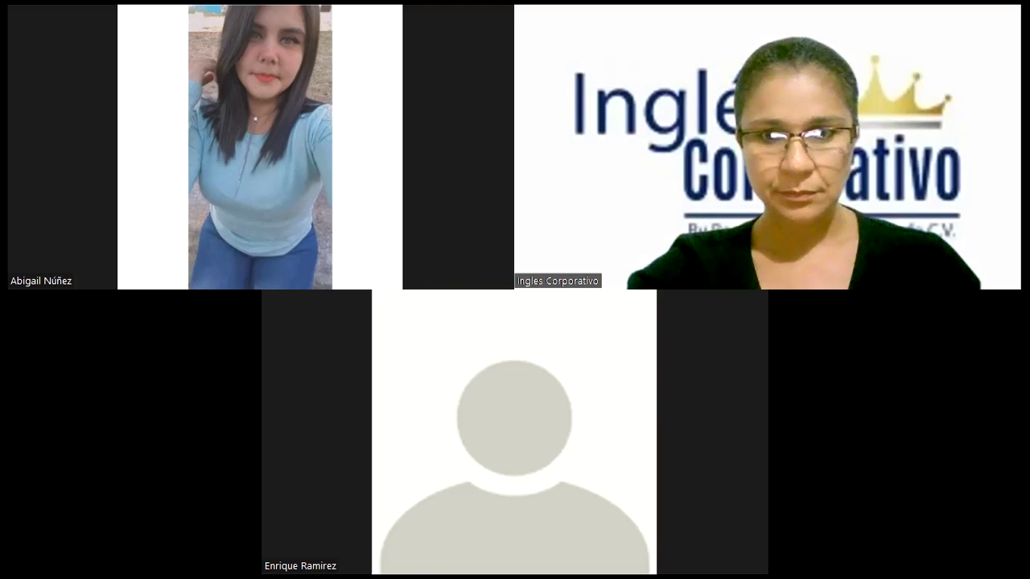
- Open the Objetivo de la lección 1.2 page and show it full screen
{"action": "scroll", "coordinate": [346, 450], "scroll_direction": "up", "scroll_amount": 3}
{"action": "scroll", "coordinate": [346, 439], "scroll_direction": "up", "scroll_amount": 2}
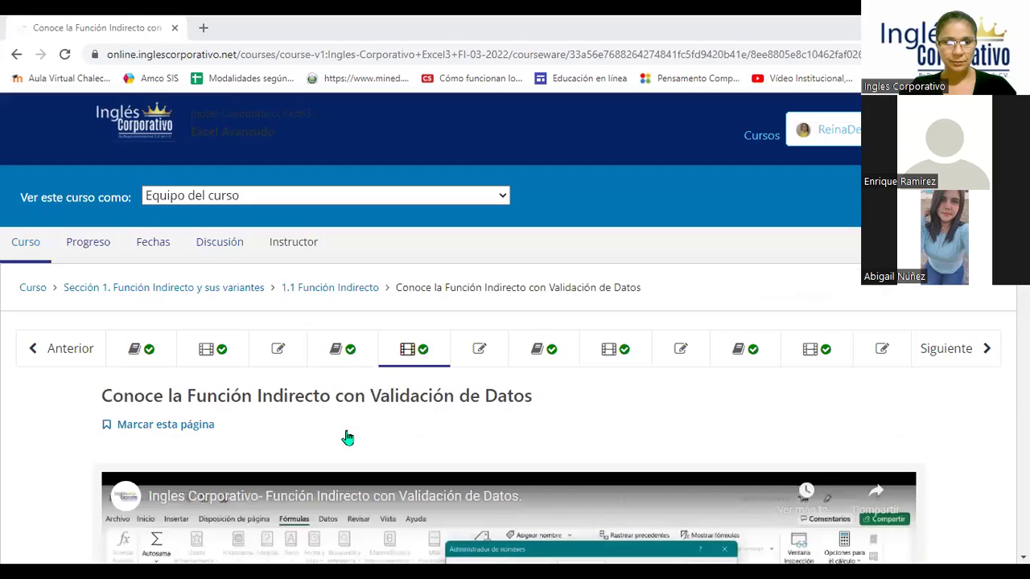
{"action": "left_click", "coordinate": [344, 350]}
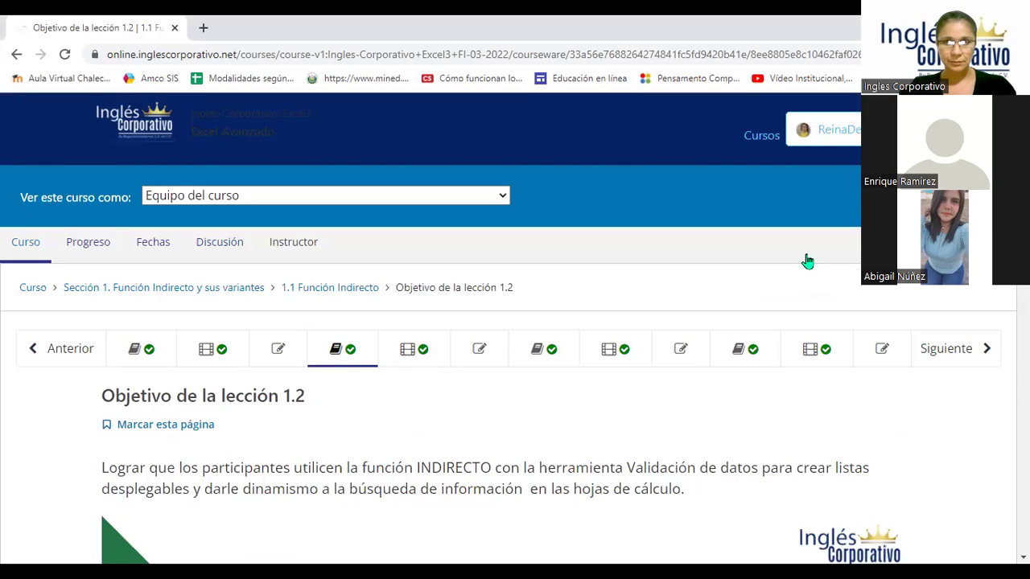
{"action": "key", "text": "F11"}
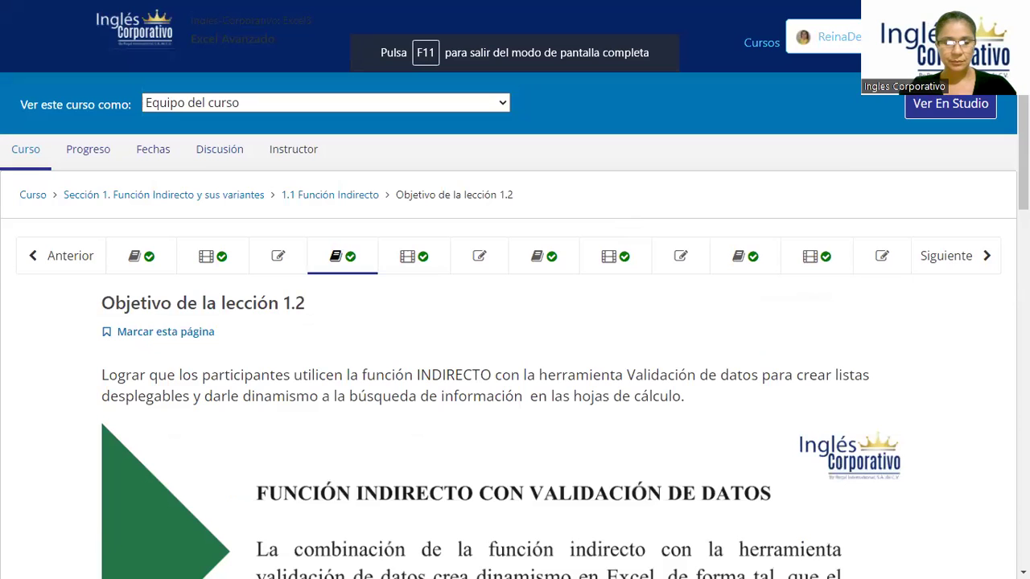
- Read down the lesson to the 'Veamos un ejemplo' course-seats example
{"action": "scroll", "coordinate": [434, 256], "scroll_direction": "down", "scroll_amount": 1}
{"action": "scroll", "coordinate": [432, 254], "scroll_direction": "down", "scroll_amount": 3}
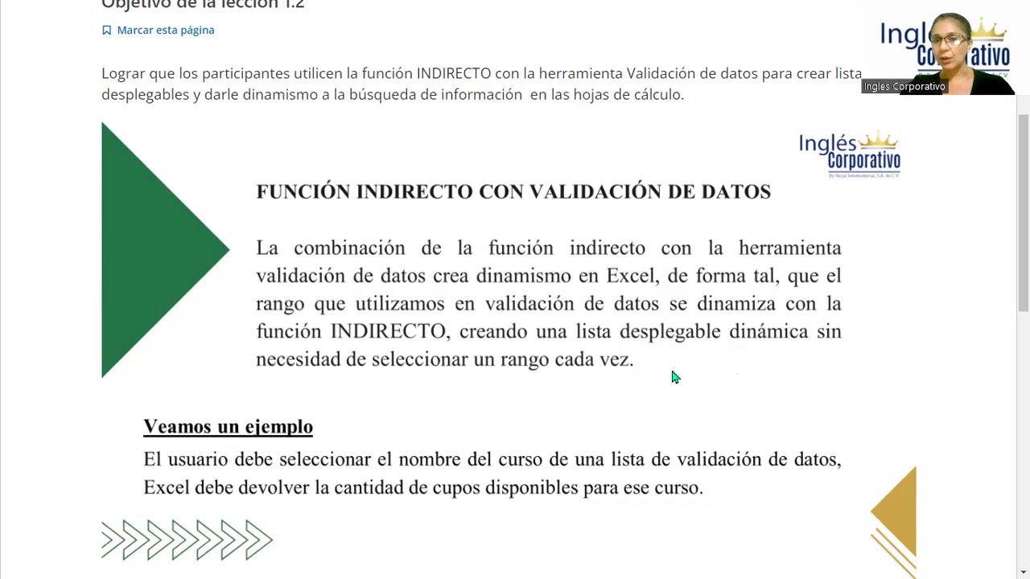
{"action": "scroll", "coordinate": [671, 372], "scroll_direction": "down", "scroll_amount": 1}
{"action": "scroll", "coordinate": [672, 372], "scroll_direction": "down", "scroll_amount": 1}
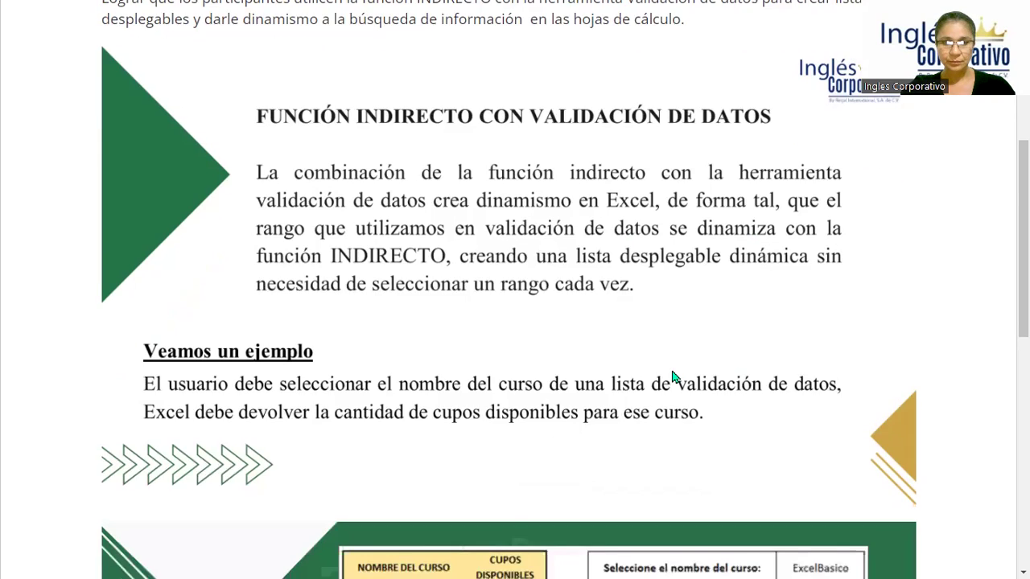
{"action": "scroll", "coordinate": [672, 372], "scroll_direction": "down", "scroll_amount": 1}
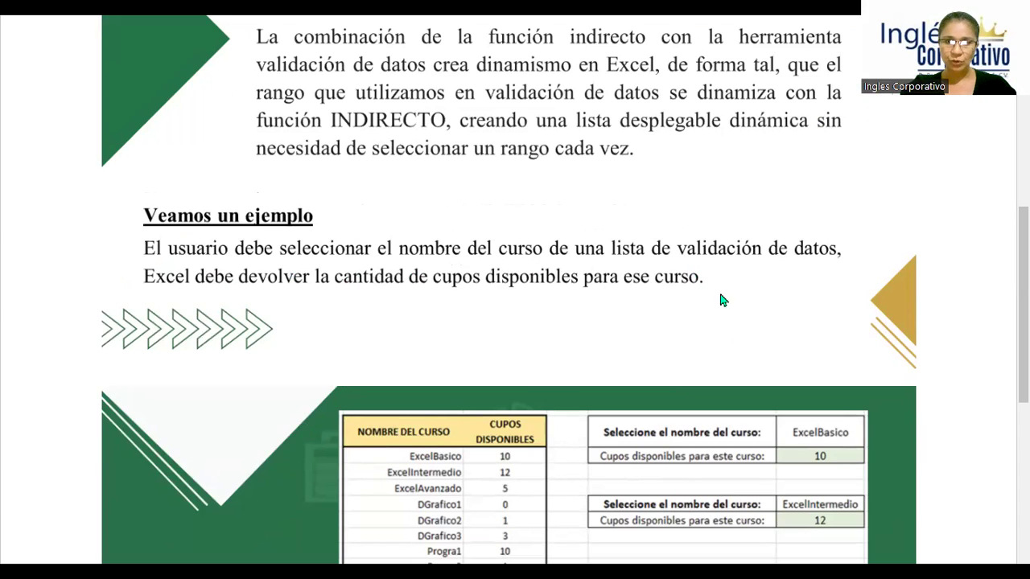
{"action": "scroll", "coordinate": [741, 328], "scroll_direction": "down", "scroll_amount": 1}
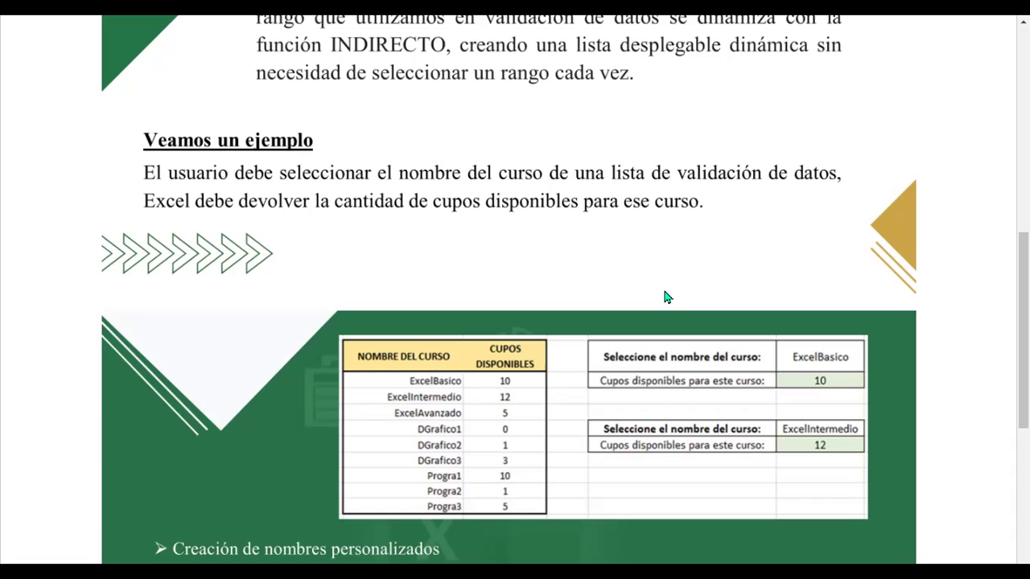
{"action": "scroll", "coordinate": [674, 250], "scroll_direction": "down", "scroll_amount": 1}
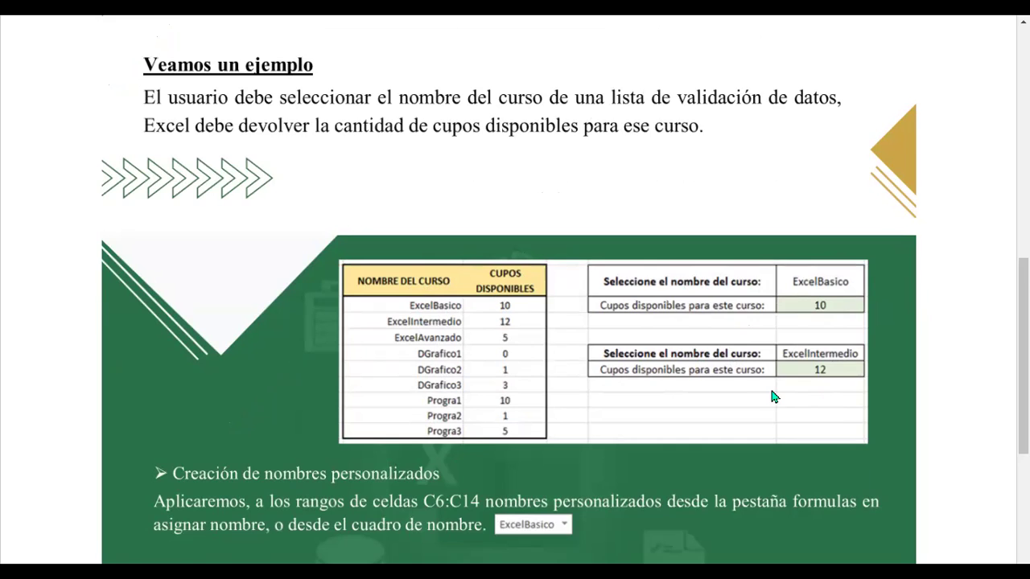
{"action": "scroll", "coordinate": [770, 393], "scroll_direction": "down", "scroll_amount": 3}
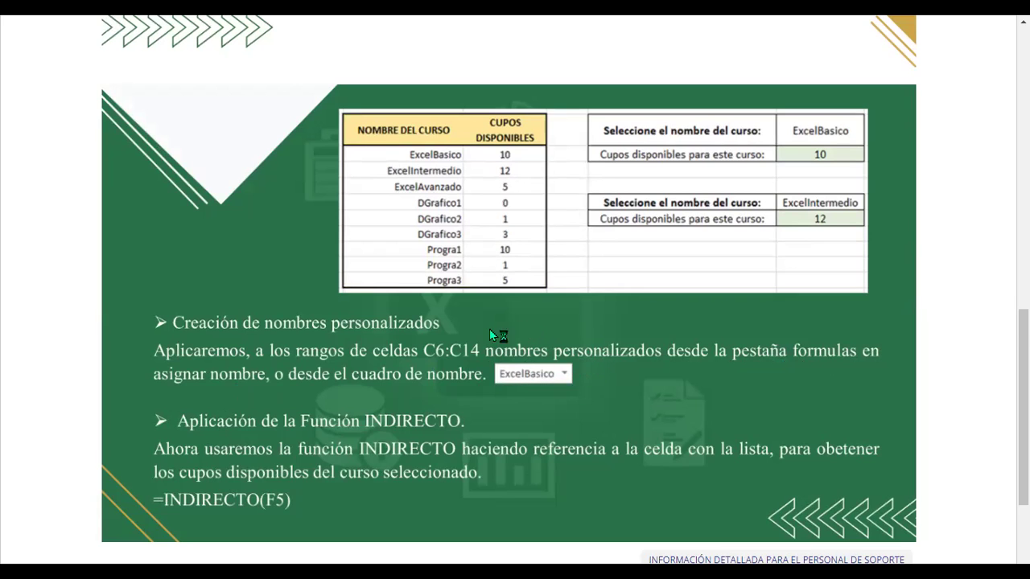
{"action": "scroll", "coordinate": [462, 346], "scroll_direction": "down", "scroll_amount": 1}
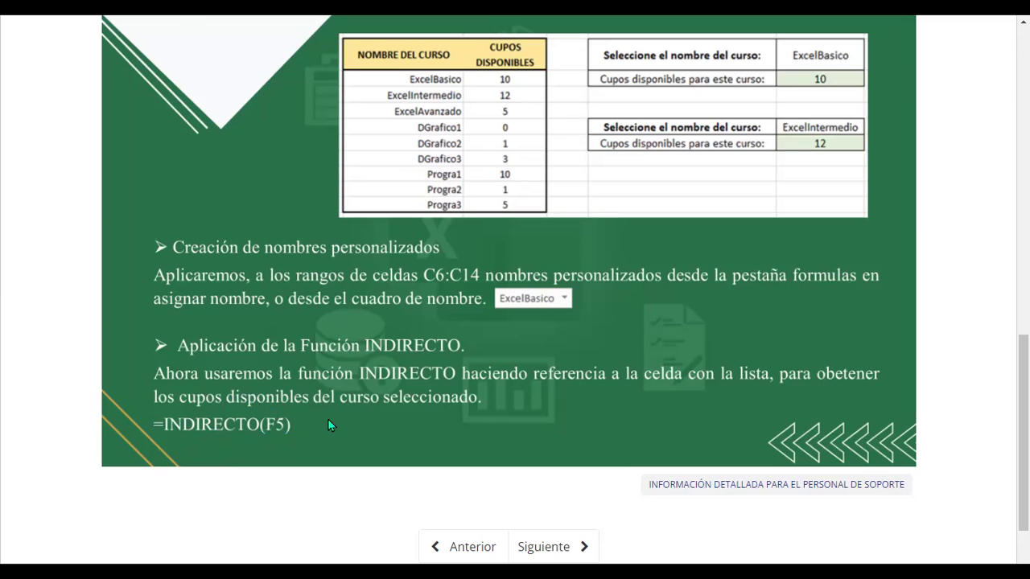
{"action": "scroll", "coordinate": [292, 394], "scroll_direction": "down", "scroll_amount": 3}
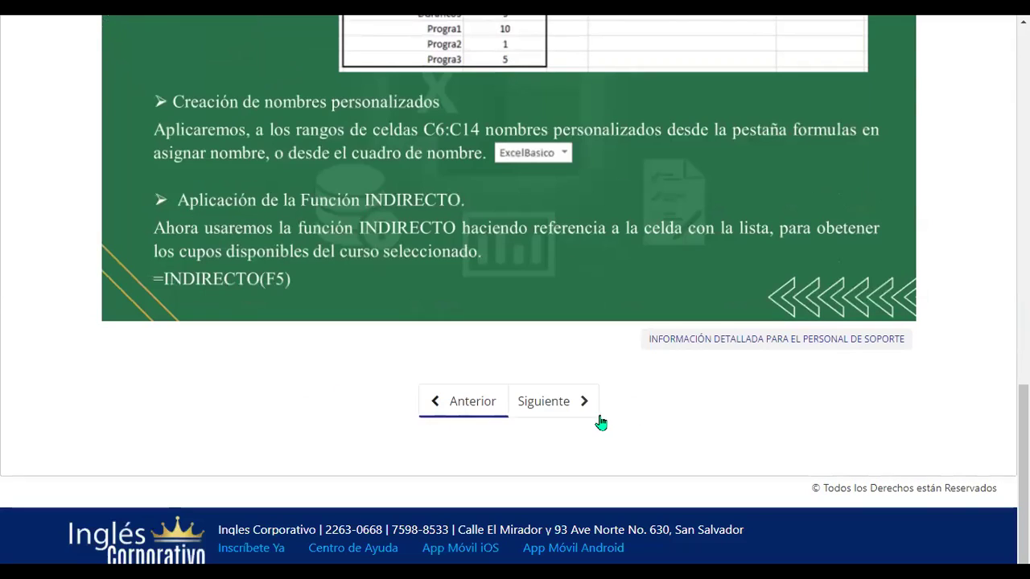
- Go to the next lesson unit and download the Función Indirecto practice template
{"action": "left_click", "coordinate": [533, 408]}
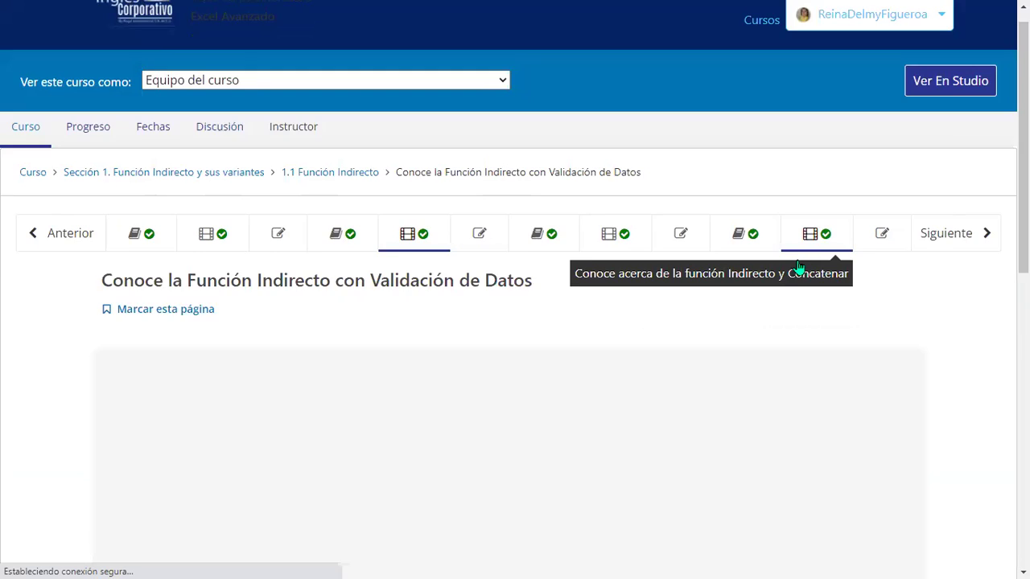
{"action": "scroll", "coordinate": [795, 266], "scroll_direction": "down", "scroll_amount": 5}
{"action": "scroll", "coordinate": [799, 267], "scroll_direction": "down", "scroll_amount": 3}
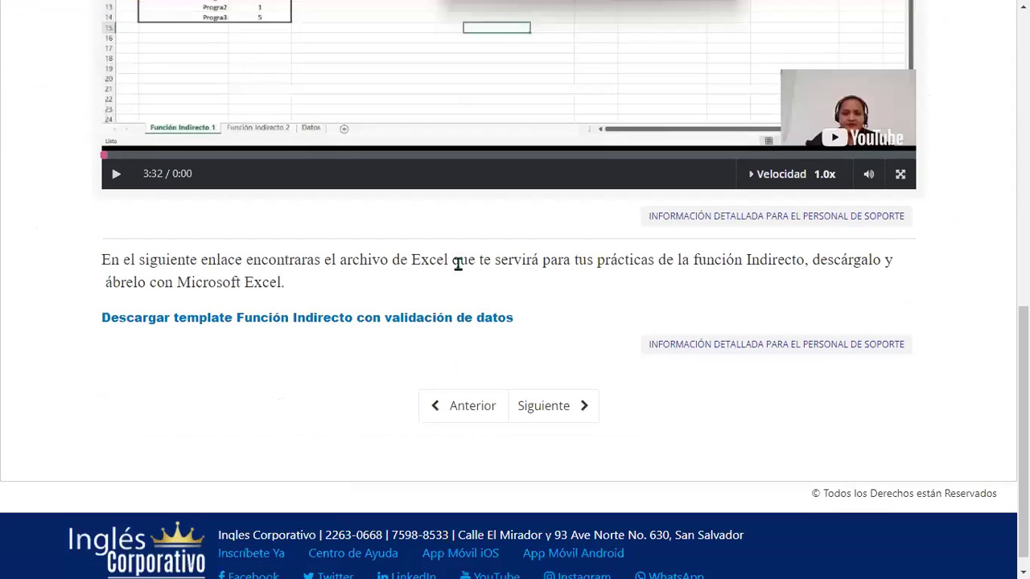
{"action": "left_click", "coordinate": [366, 318]}
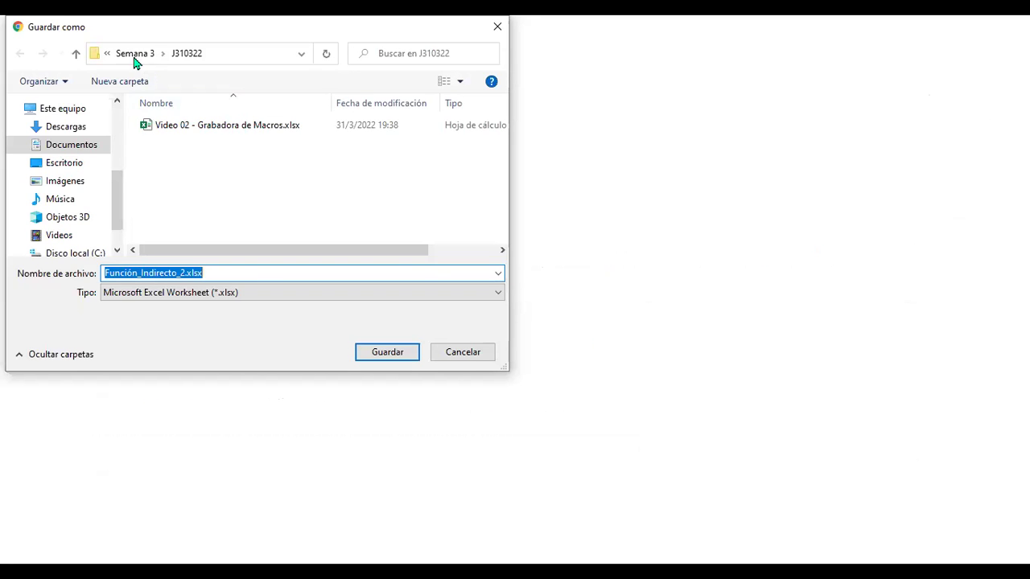
- Save Función_Indirecto_2.xlsx into the Semana 1\J310322 folder, replacing the existing file, then open it
{"action": "left_click", "coordinate": [134, 54]}
{"action": "left_click", "coordinate": [140, 55]}
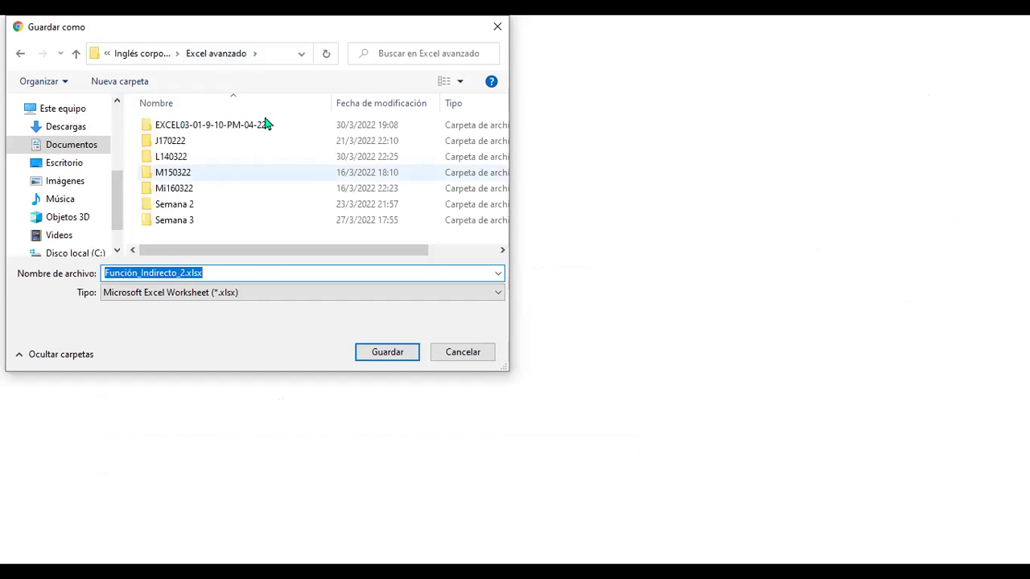
{"action": "double_click", "coordinate": [240, 124]}
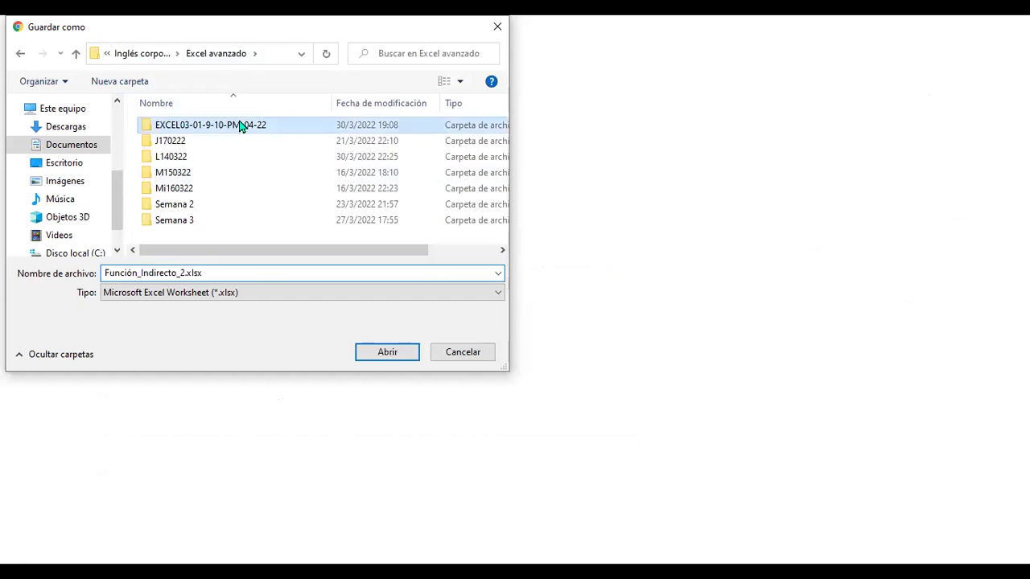
{"action": "double_click", "coordinate": [186, 127]}
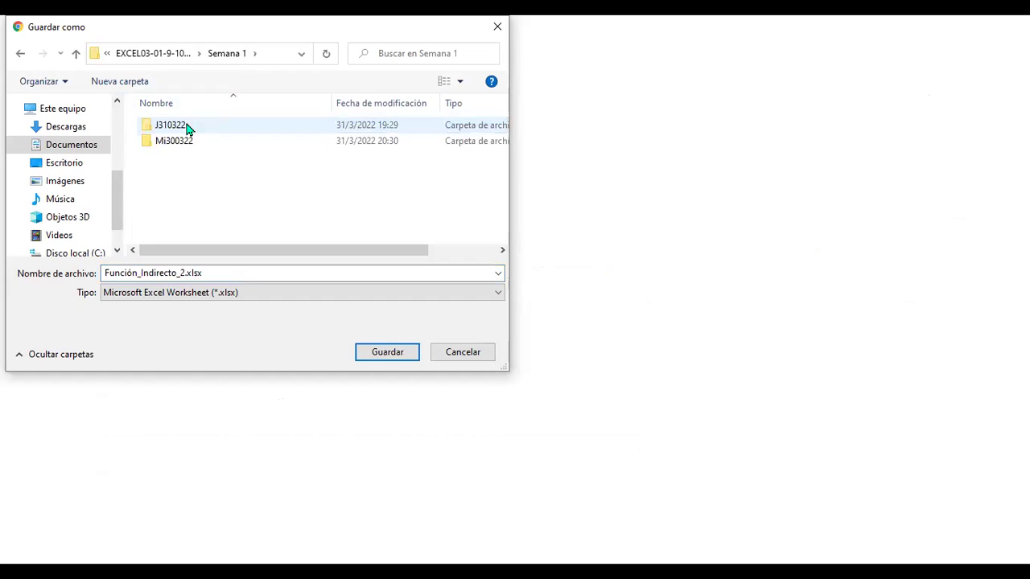
{"action": "double_click", "coordinate": [188, 127]}
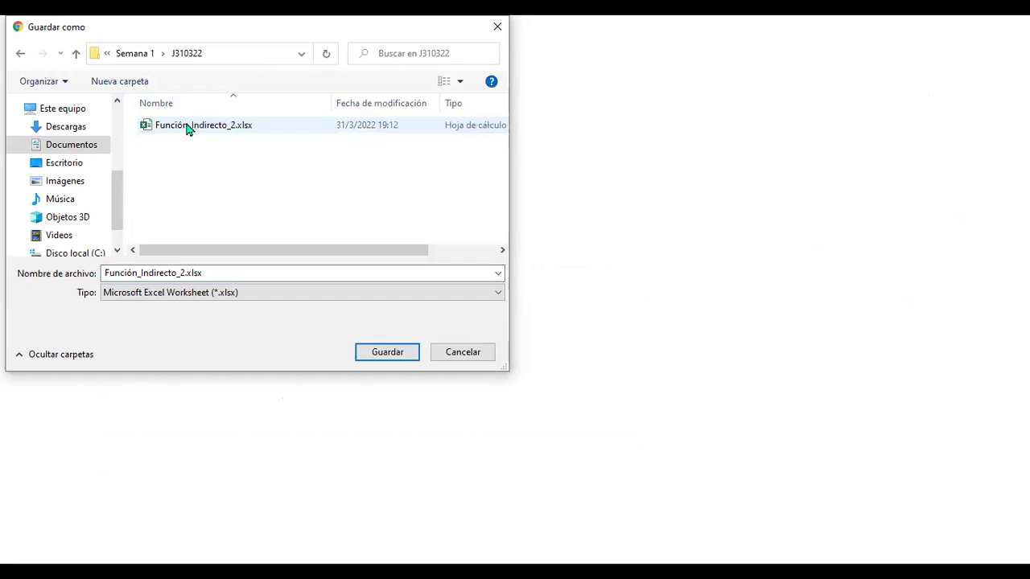
{"action": "left_click", "coordinate": [402, 354]}
{"action": "left_click", "coordinate": [565, 305]}
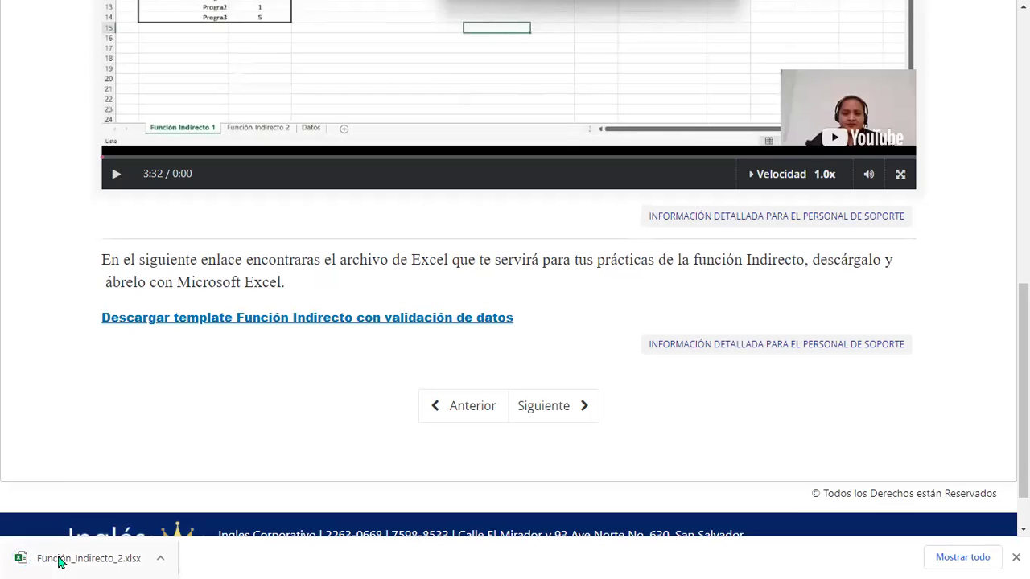
{"action": "left_click", "coordinate": [66, 560]}
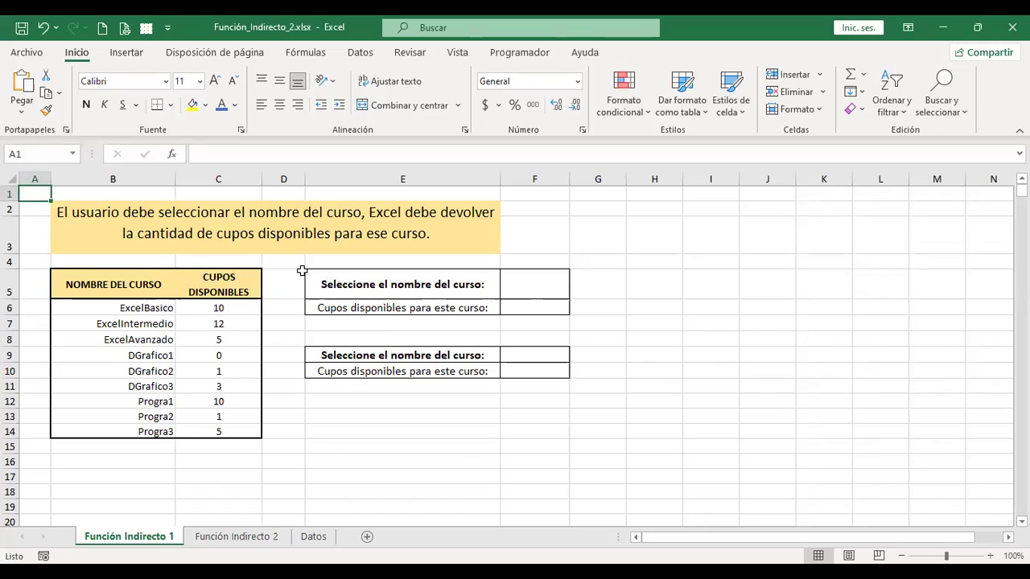
- Review the layout: F5 for the course, F6 for seats, names B6:B14, counts C6:C14
{"action": "left_click", "coordinate": [534, 275]}
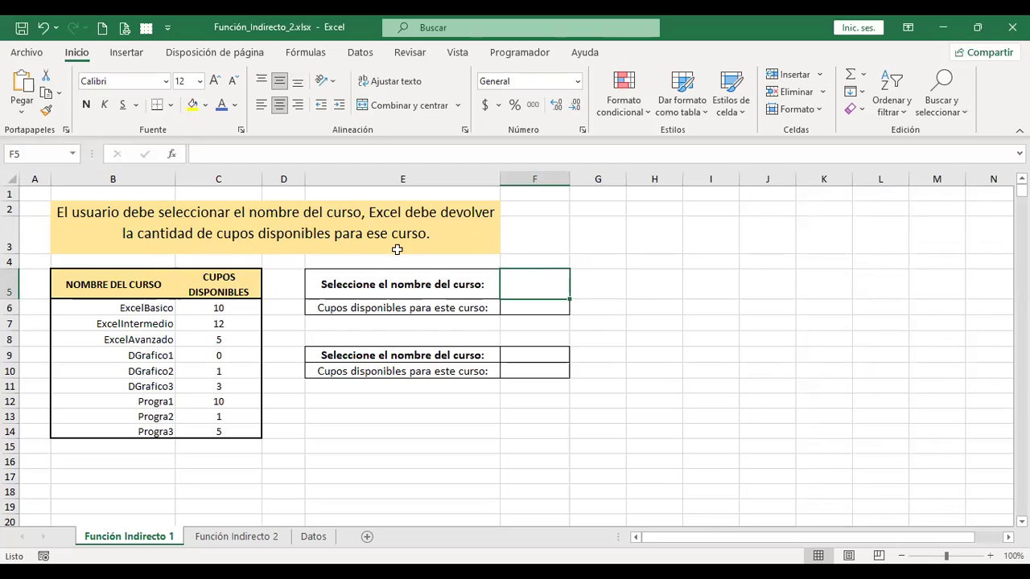
{"action": "left_click", "coordinate": [547, 311]}
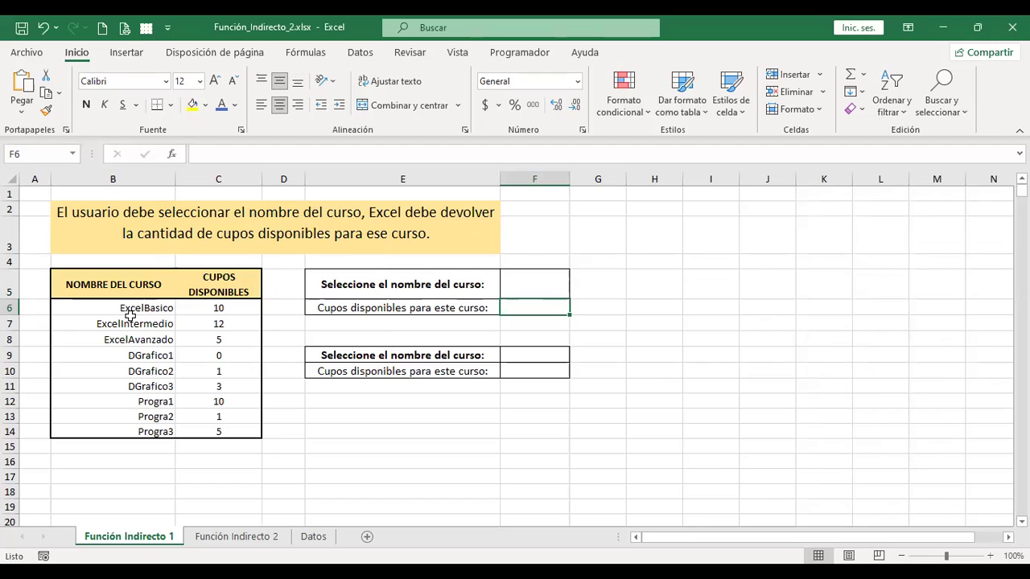
{"action": "left_click_drag", "start_coordinate": [138, 308], "coordinate": [142, 432]}
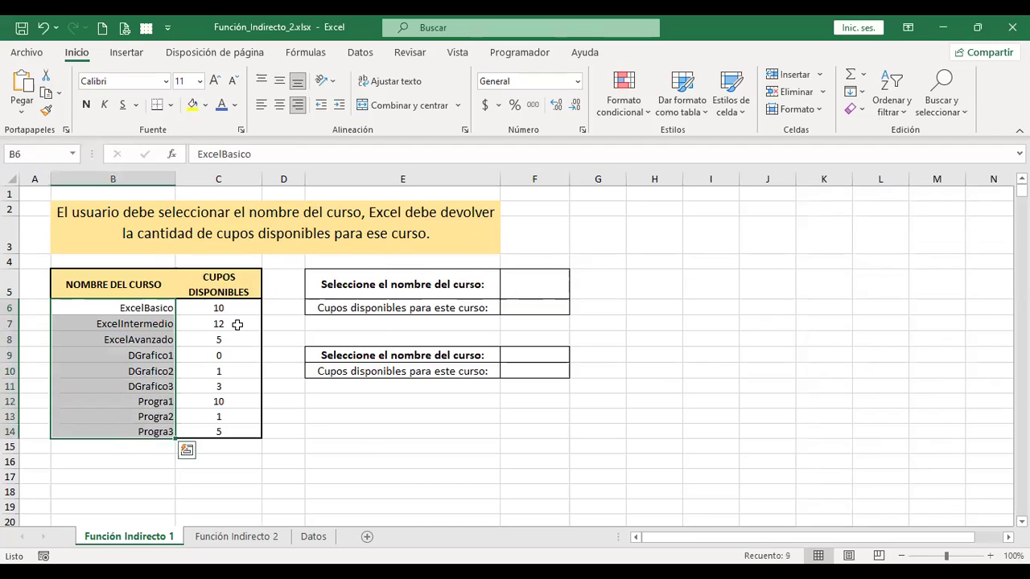
{"action": "left_click_drag", "start_coordinate": [218, 308], "coordinate": [218, 432]}
{"action": "left_click", "coordinate": [542, 299]}
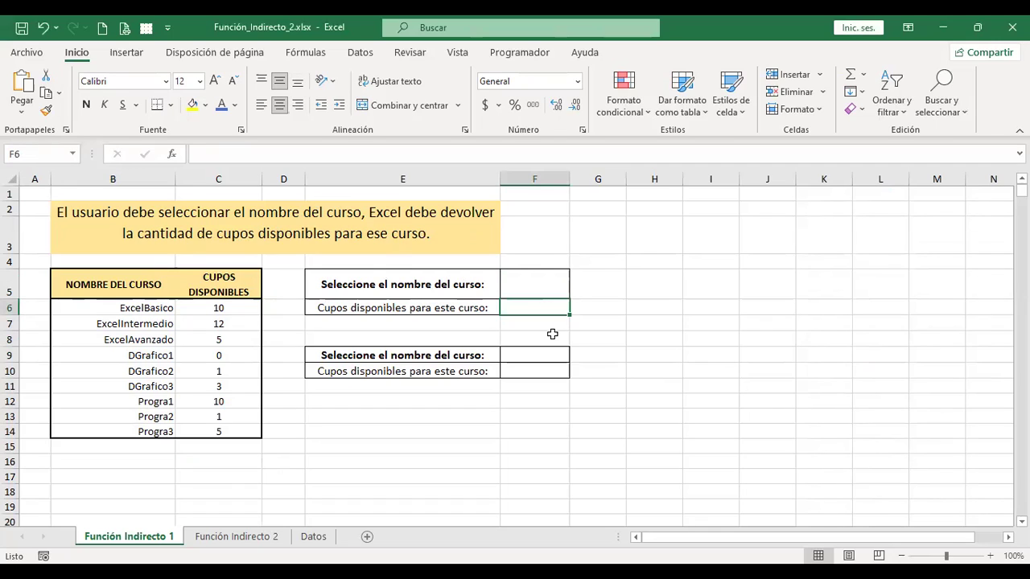
- Open Validación de datos for cell F5 and expand the Permitir list
{"action": "left_click", "coordinate": [552, 285]}
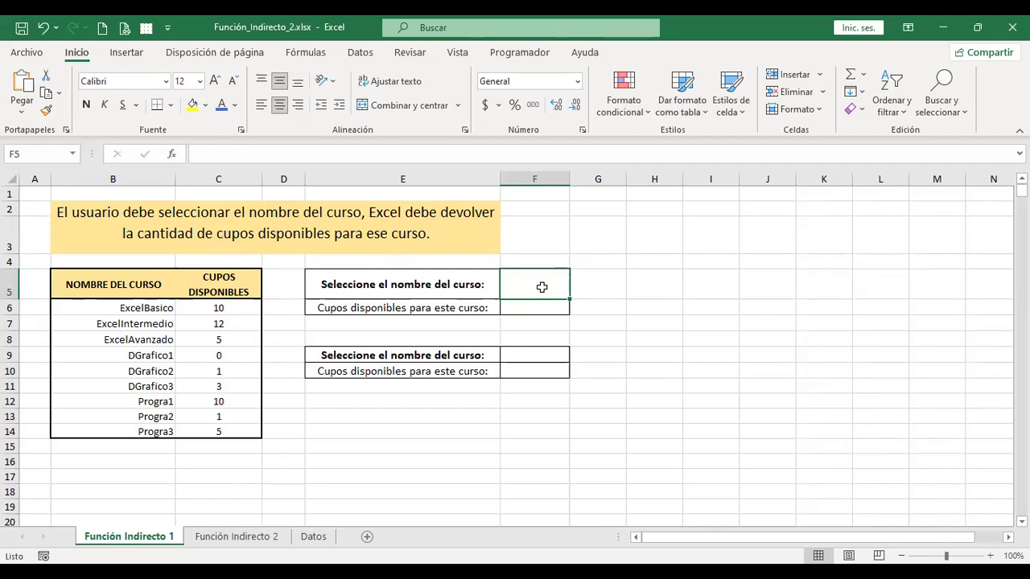
{"action": "left_click", "coordinate": [360, 53]}
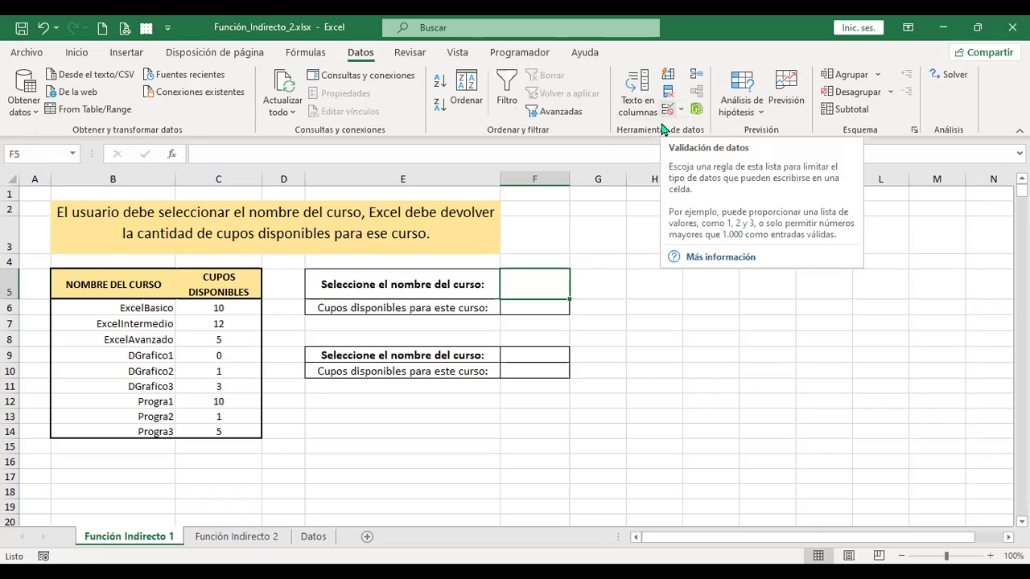
{"action": "left_click", "coordinate": [668, 113]}
{"action": "left_click", "coordinate": [635, 239]}
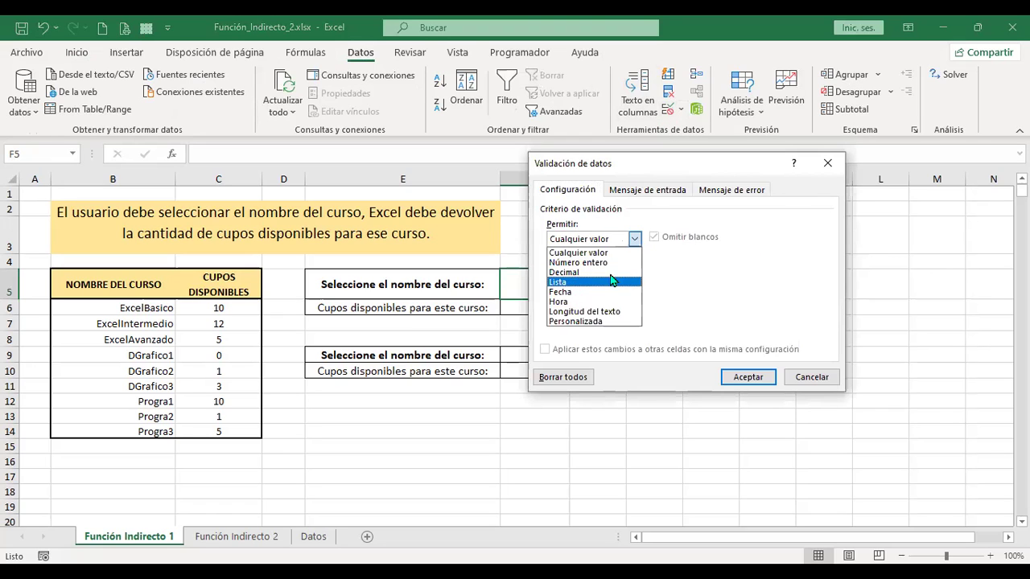
- Set F5's validation to Lista with source =$B$6:$B$14, the course names
{"action": "left_click", "coordinate": [573, 283]}
{"action": "left_click", "coordinate": [610, 299]}
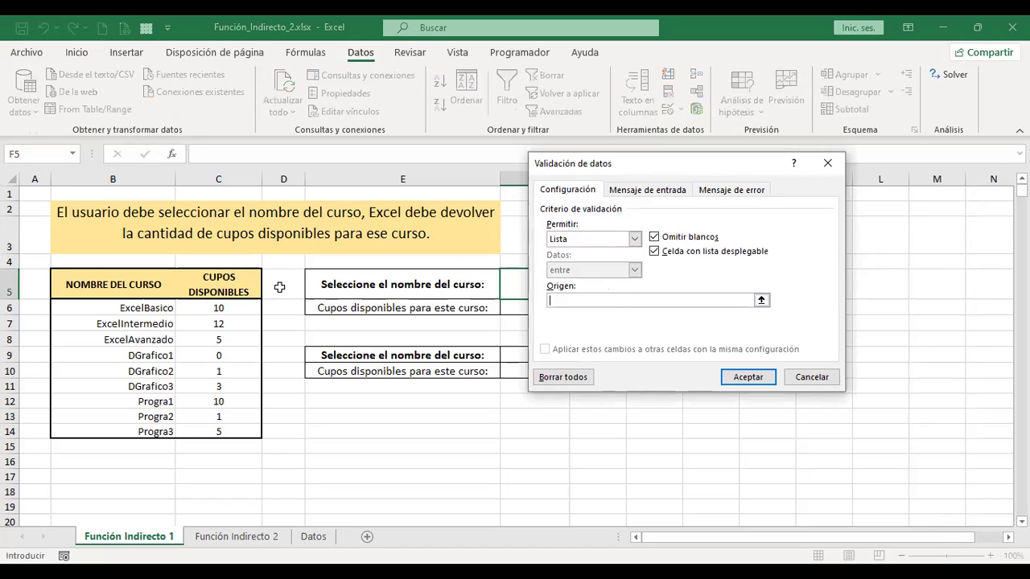
{"action": "left_click", "coordinate": [146, 312]}
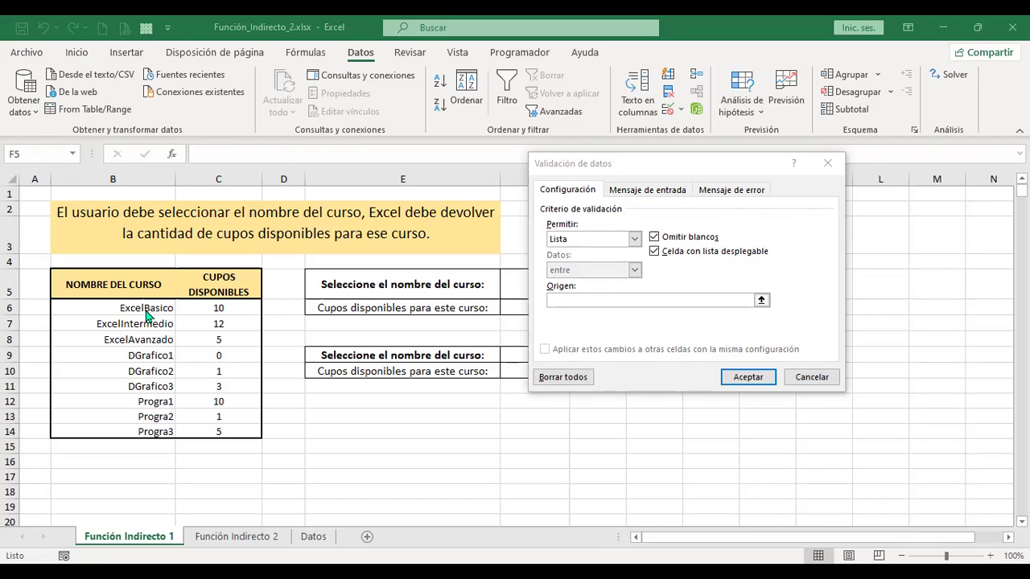
{"action": "left_click", "coordinate": [668, 161]}
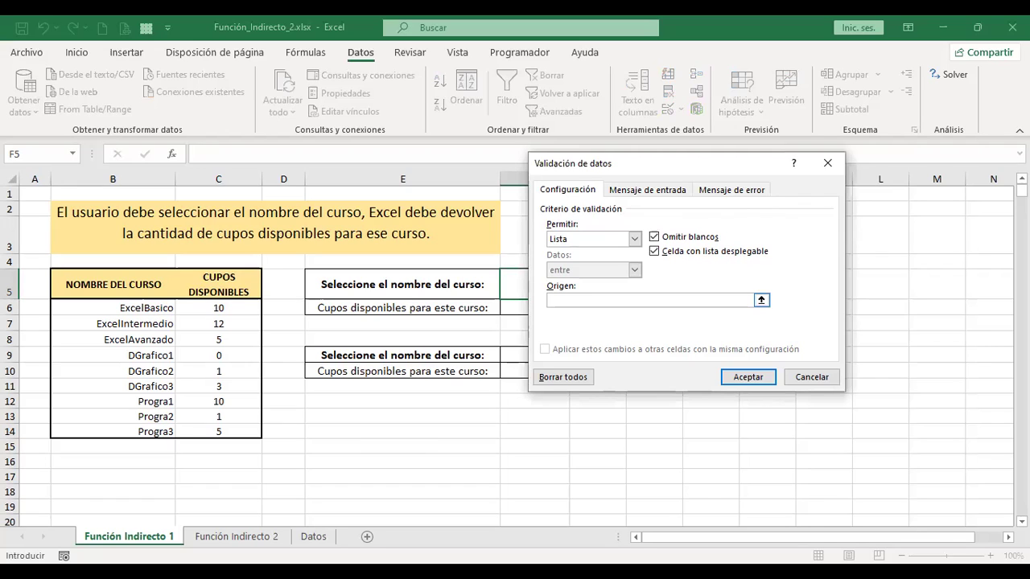
{"action": "left_click", "coordinate": [145, 308]}
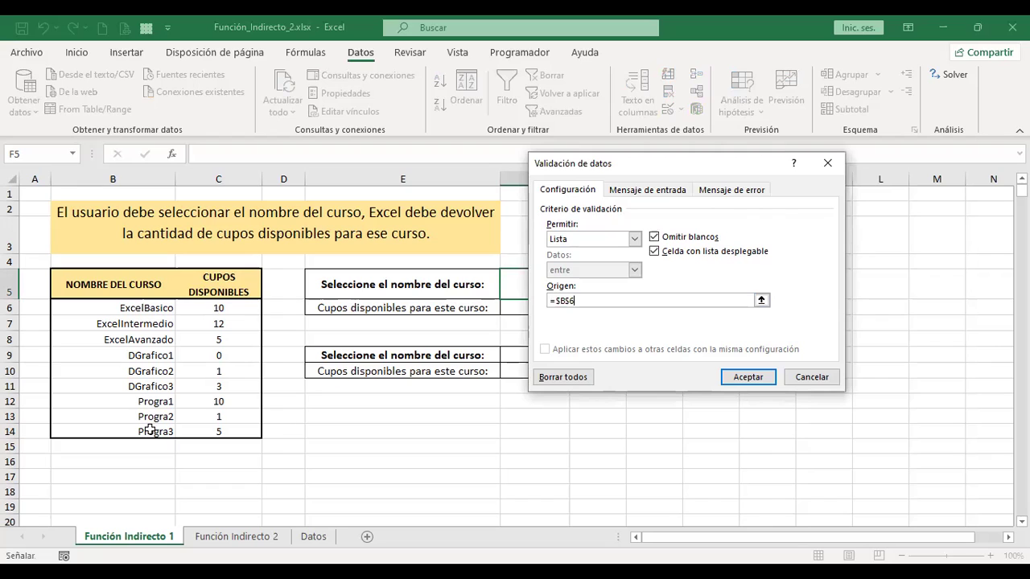
{"action": "left_click_drag", "start_coordinate": [149, 401], "coordinate": [149, 431]}
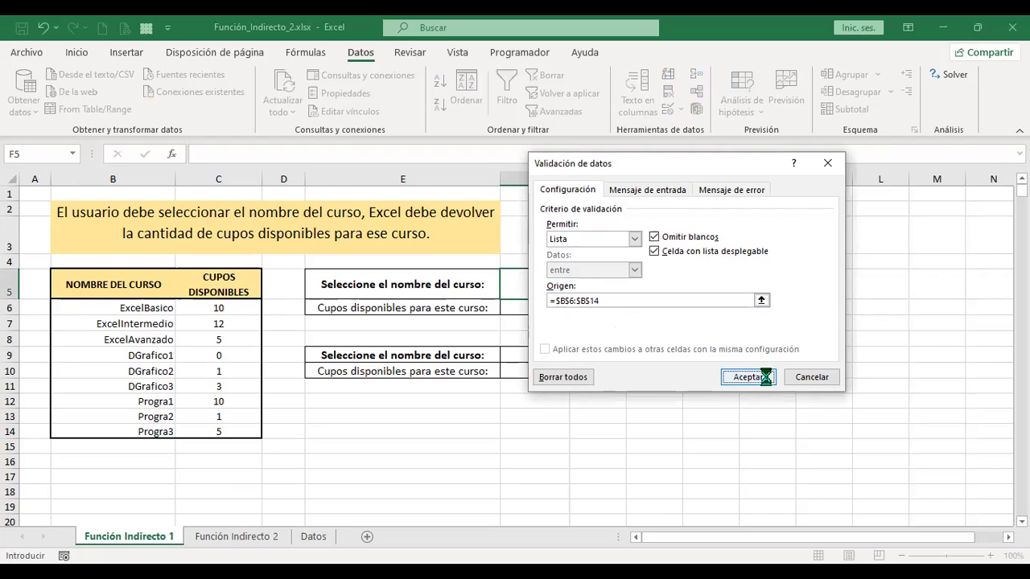
{"action": "left_click", "coordinate": [747, 377]}
{"action": "left_click", "coordinate": [577, 292]}
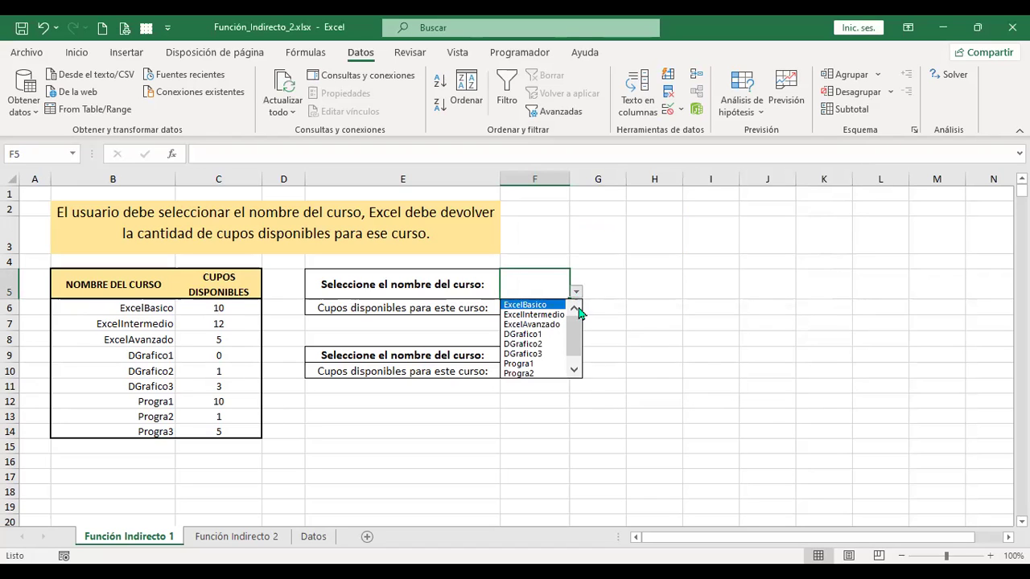
- Choose ExcelIntermedio in F5's drop-down and autofit column F to show it fully
{"action": "left_click_drag", "start_coordinate": [574, 338], "coordinate": [573, 346]}
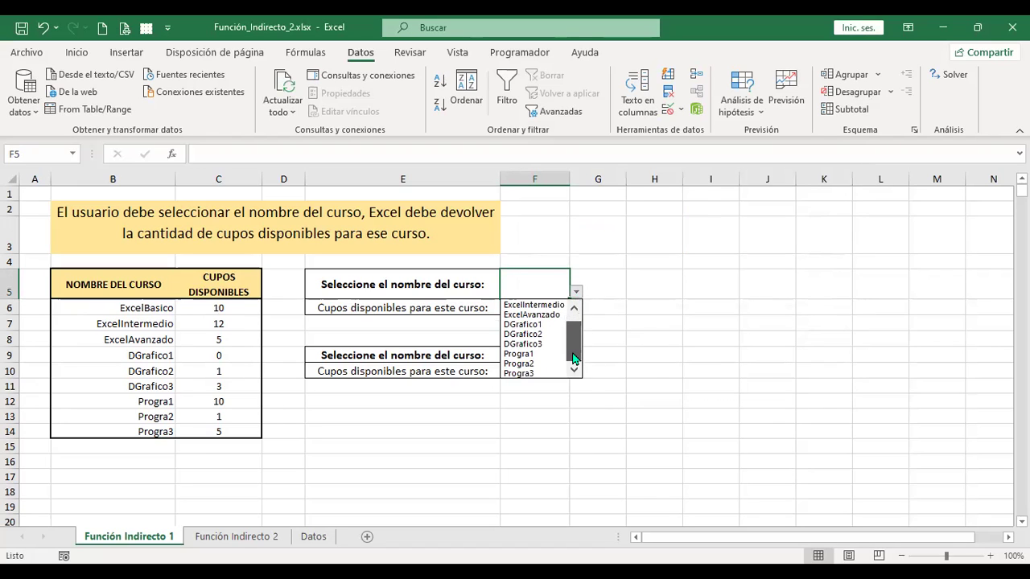
{"action": "left_click", "coordinate": [575, 307]}
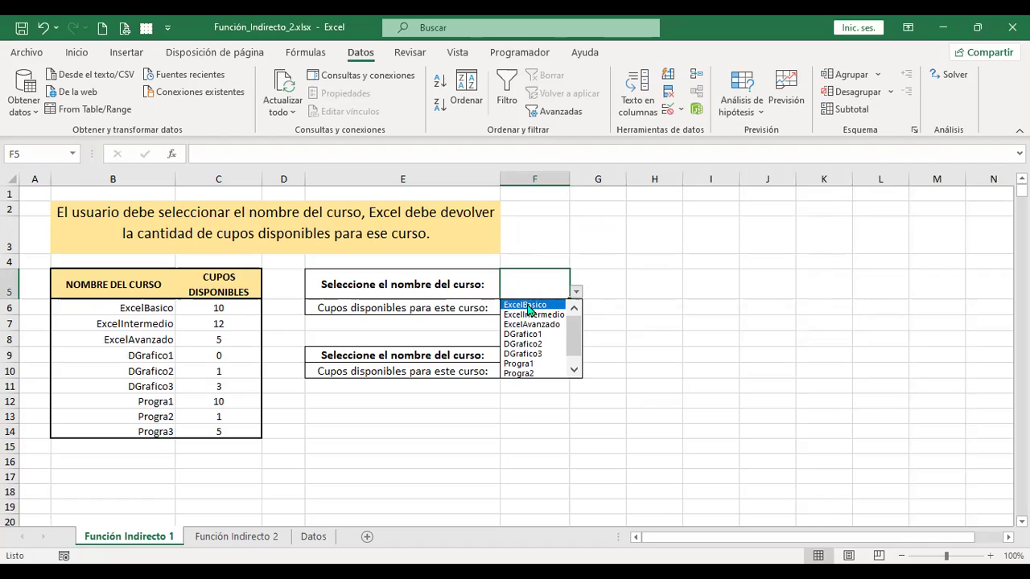
{"action": "left_click", "coordinate": [532, 315]}
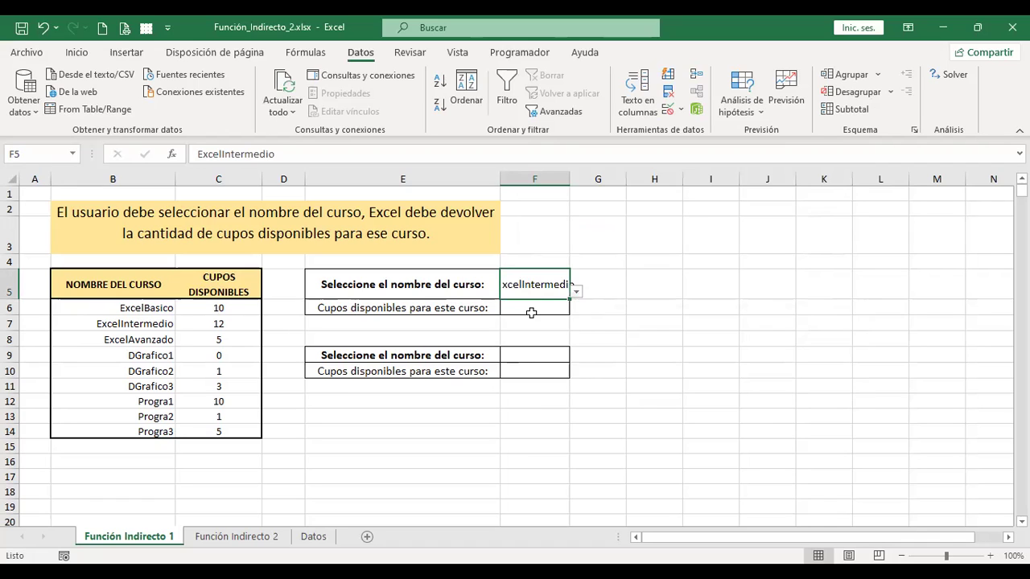
{"action": "left_click", "coordinate": [536, 307]}
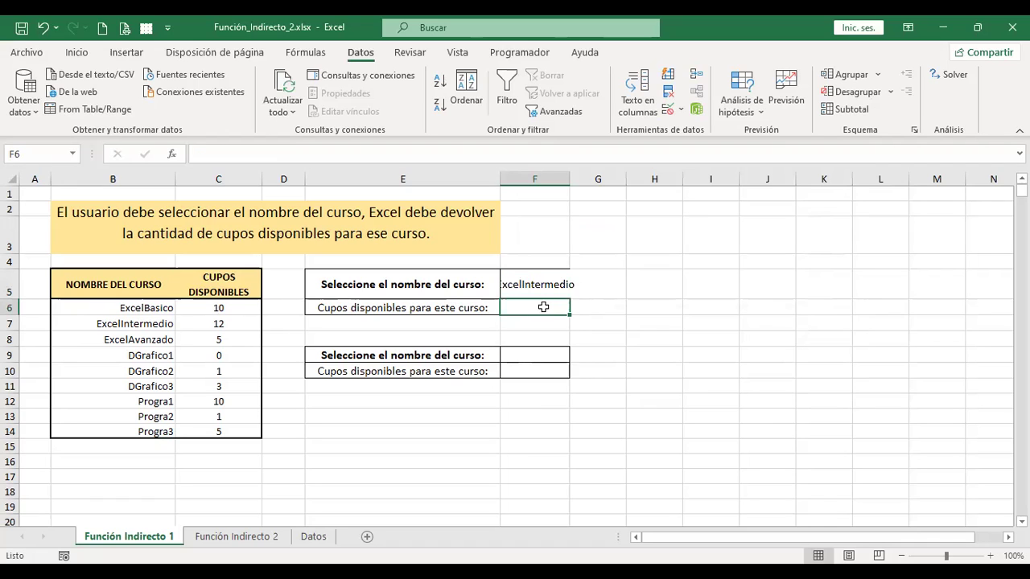
{"action": "double_click", "coordinate": [569, 181]}
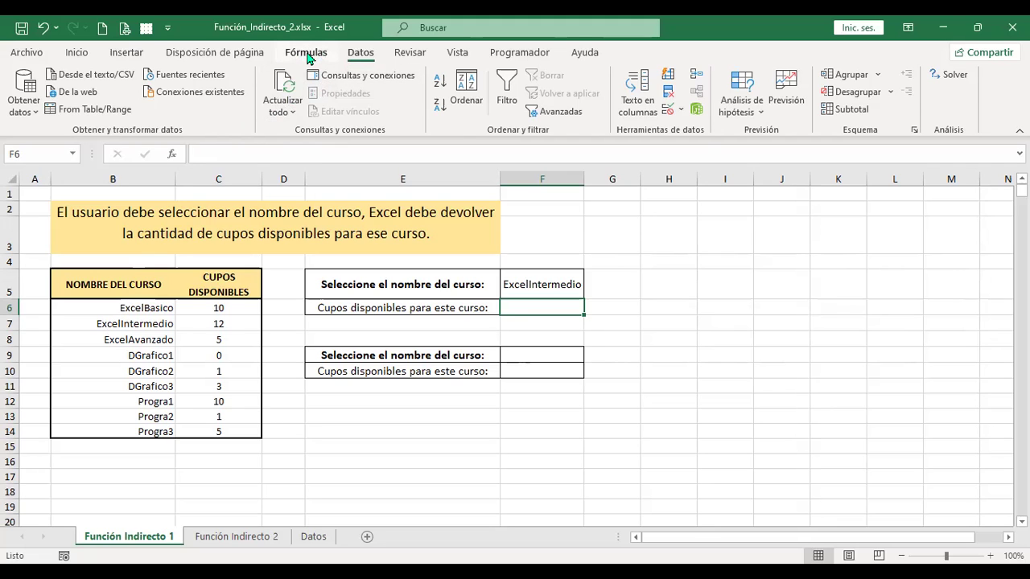
- Check the defined names in Fórmulas > Administrador de nombres; none exist yet
{"action": "left_click", "coordinate": [306, 53]}
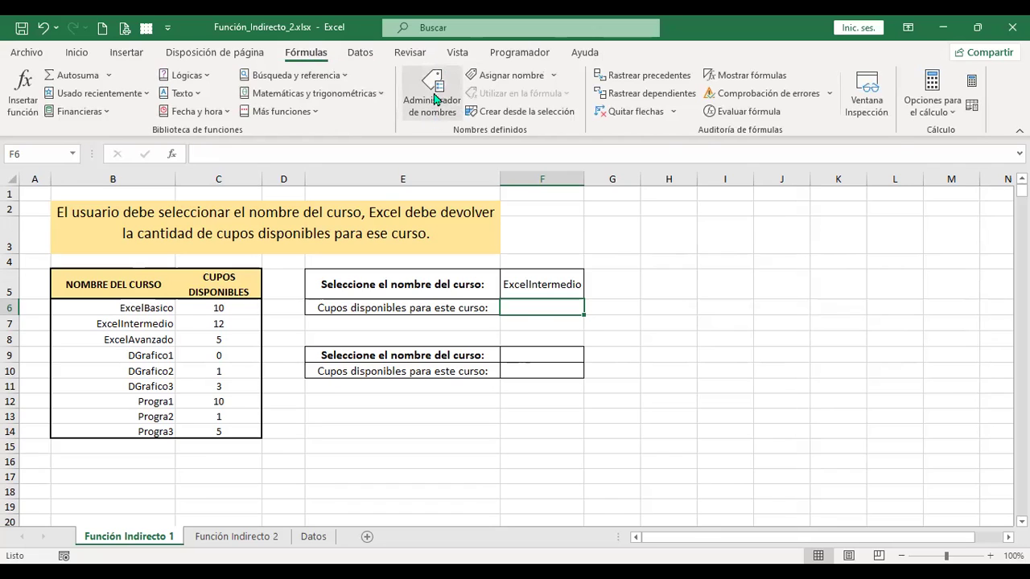
{"action": "left_click", "coordinate": [435, 98]}
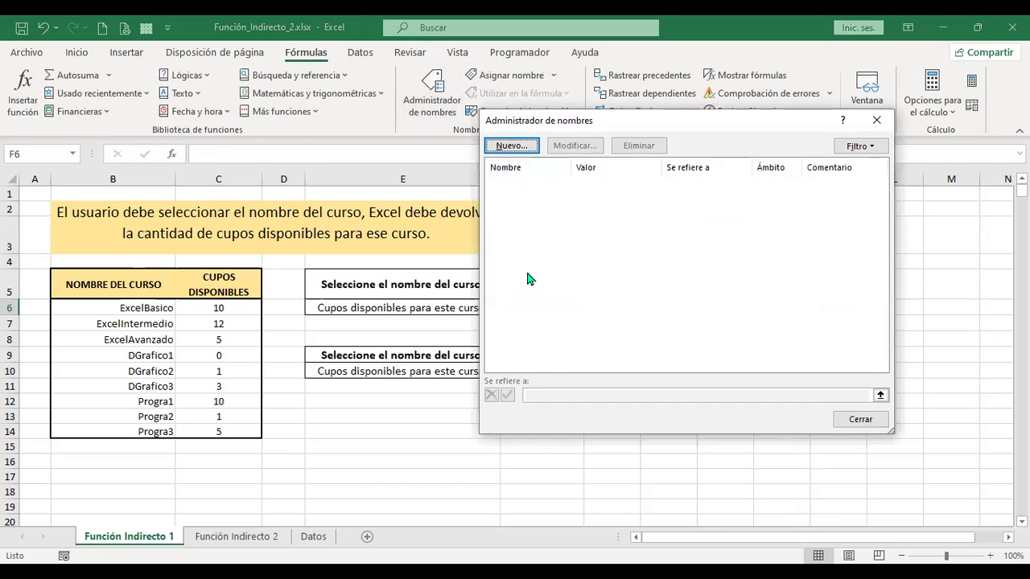
{"action": "left_click", "coordinate": [857, 420]}
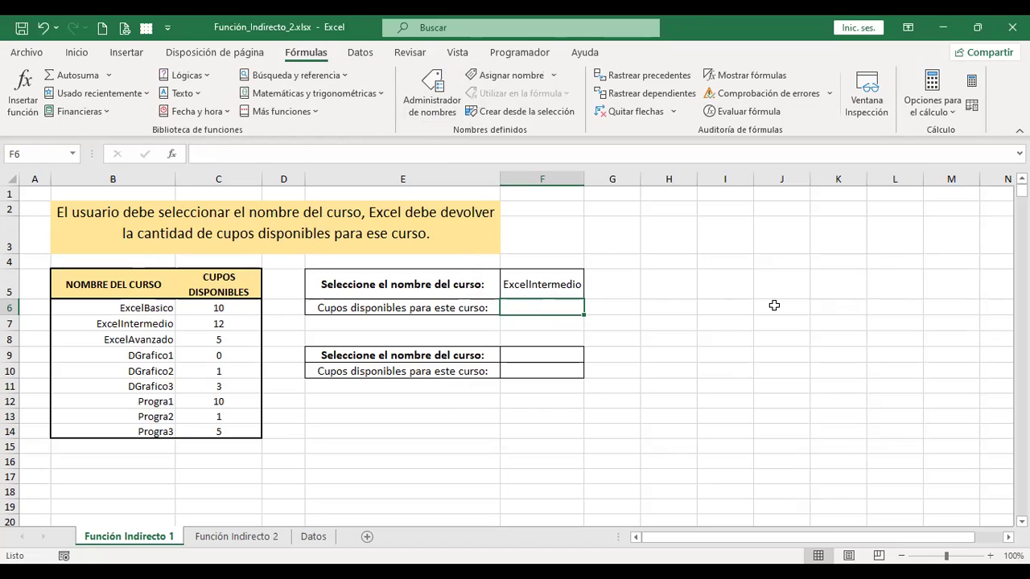
- Enter =+INDIRECTO(F5) in F6, which returns #¡REF! for now
{"action": "type", "text": "+"}
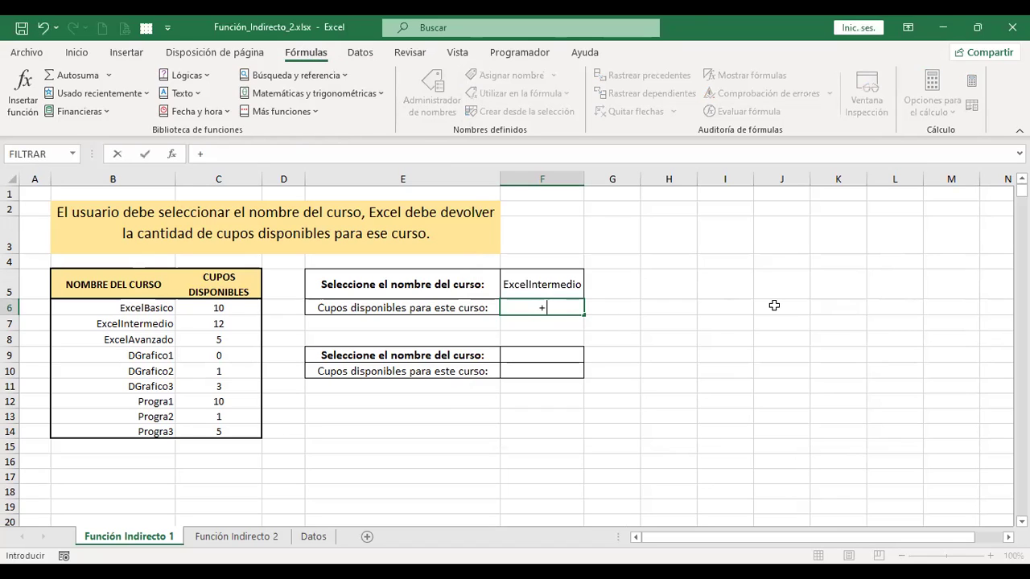
{"action": "type", "text": "indire"}
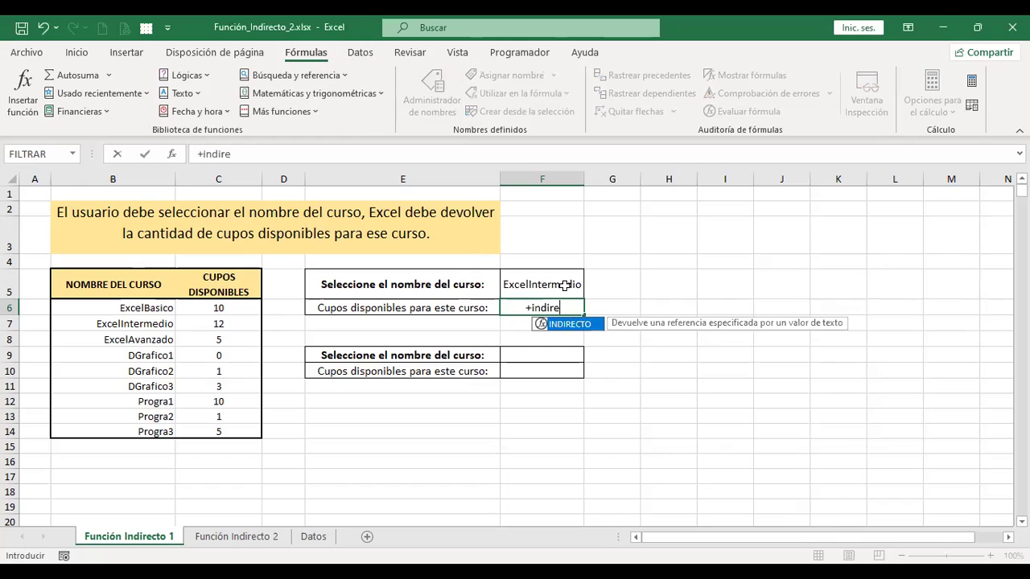
{"action": "key", "text": "Tab"}
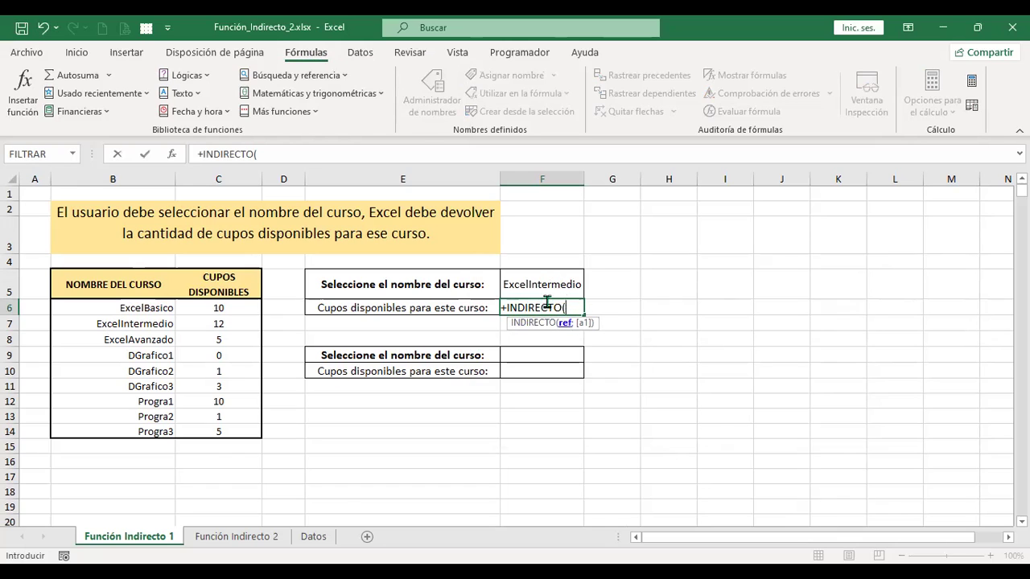
{"action": "left_click", "coordinate": [553, 277]}
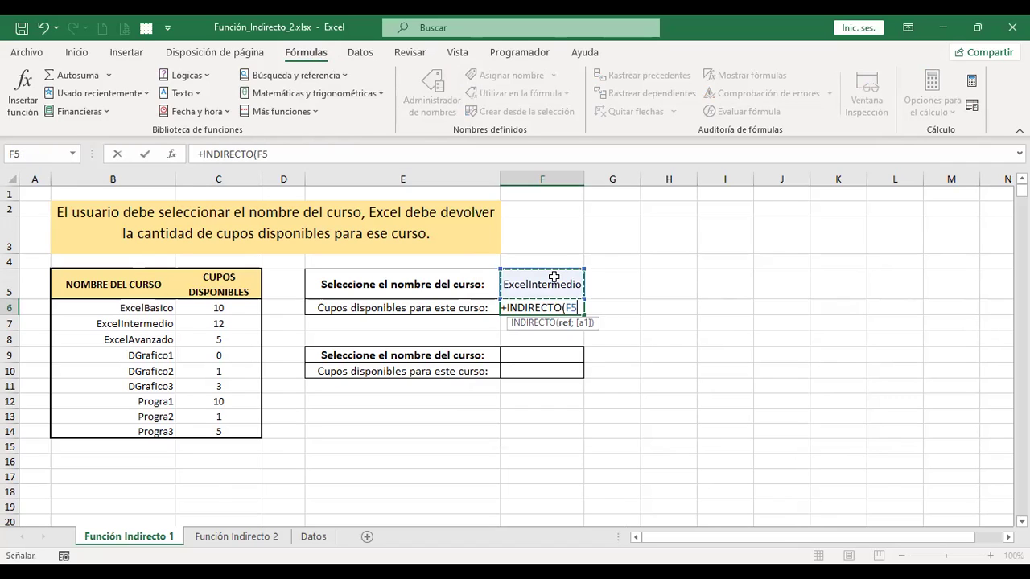
{"action": "key", "text": "ctrl+Return"}
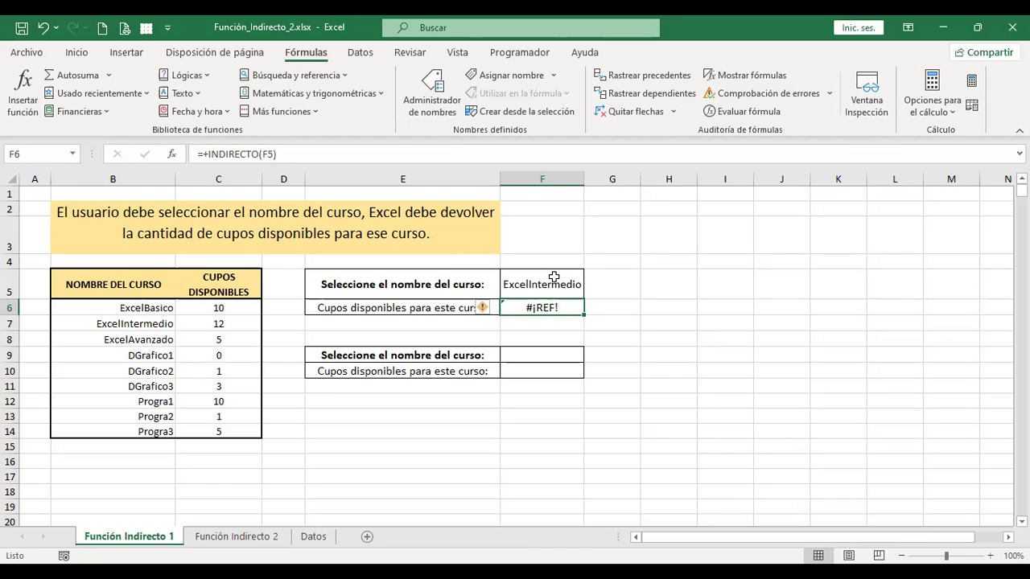
- Select the course names and their available seat counts in B6:C14
{"action": "left_click", "coordinate": [543, 282]}
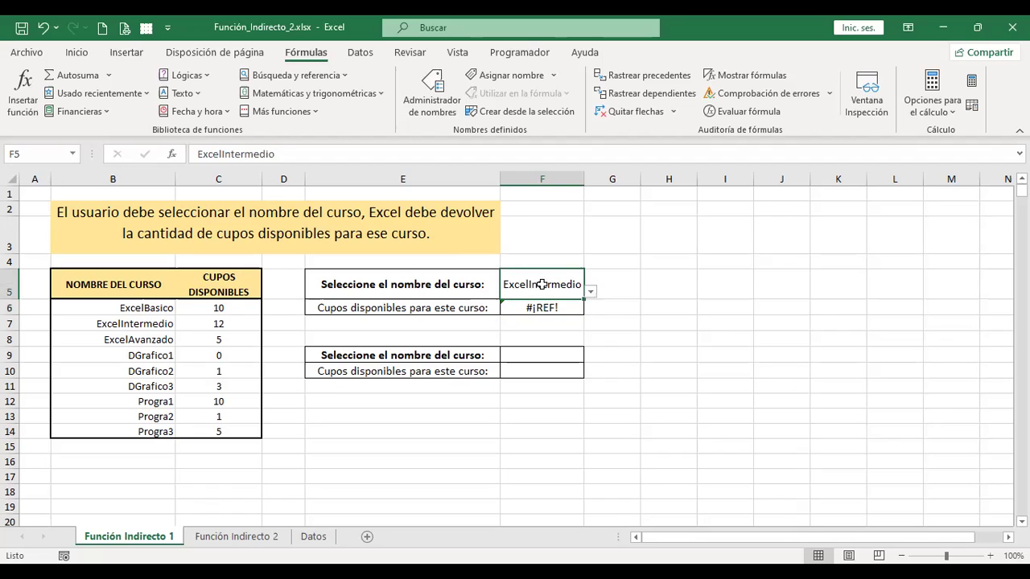
{"action": "left_click_drag", "start_coordinate": [230, 309], "coordinate": [233, 432]}
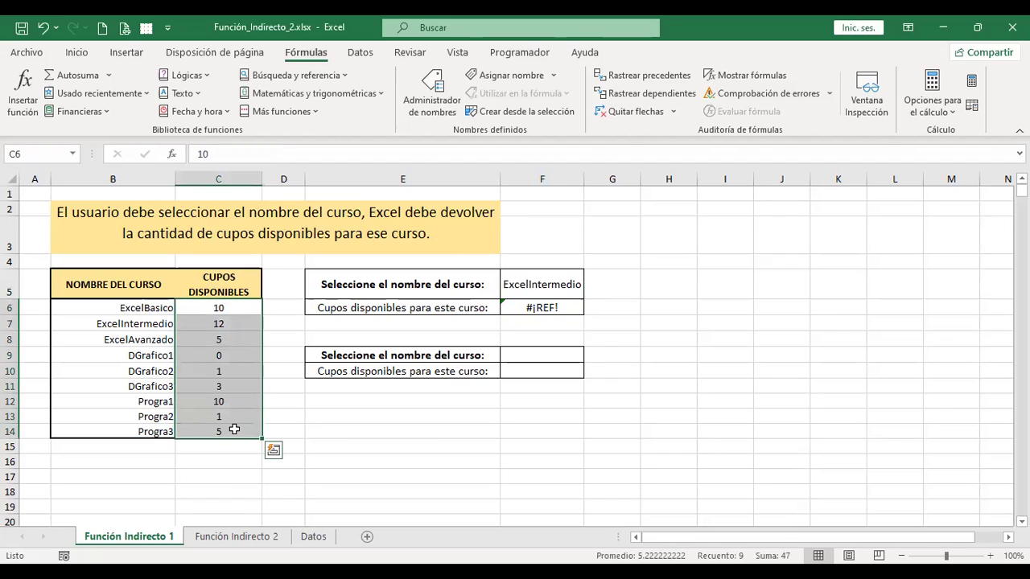
{"action": "left_click", "coordinate": [206, 310]}
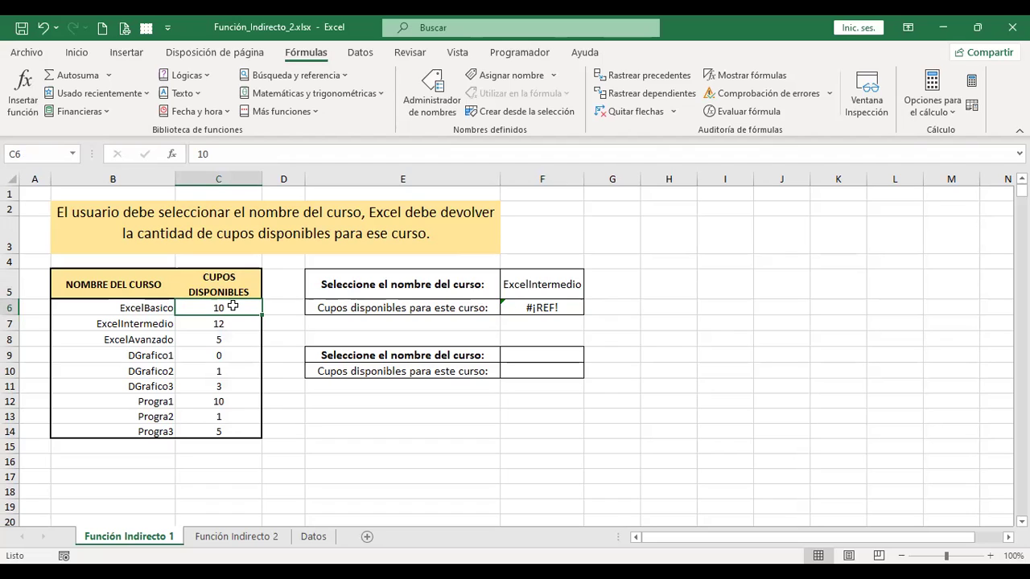
{"action": "left_click_drag", "start_coordinate": [221, 308], "coordinate": [219, 432]}
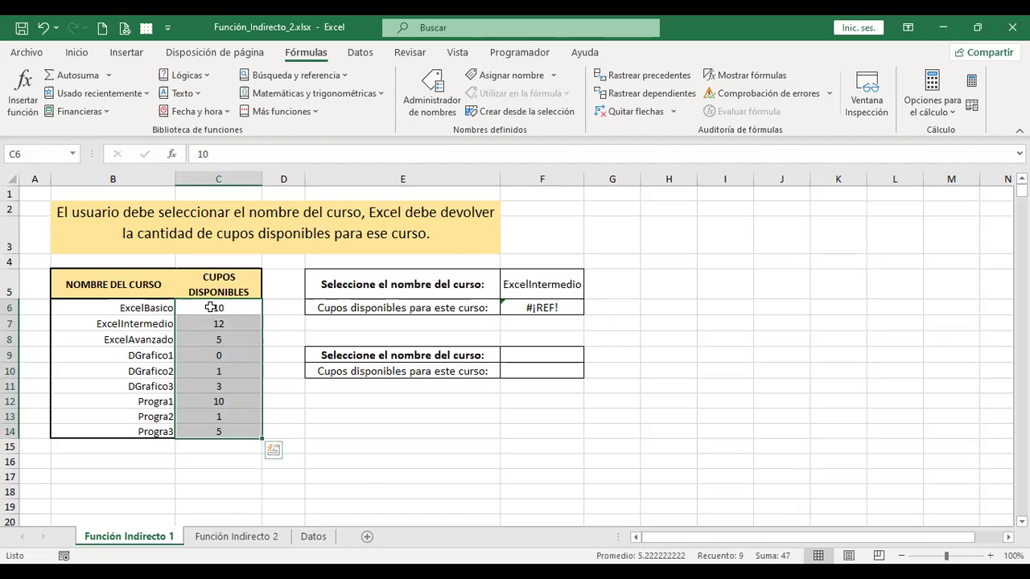
{"action": "left_click_drag", "start_coordinate": [138, 307], "coordinate": [139, 432]}
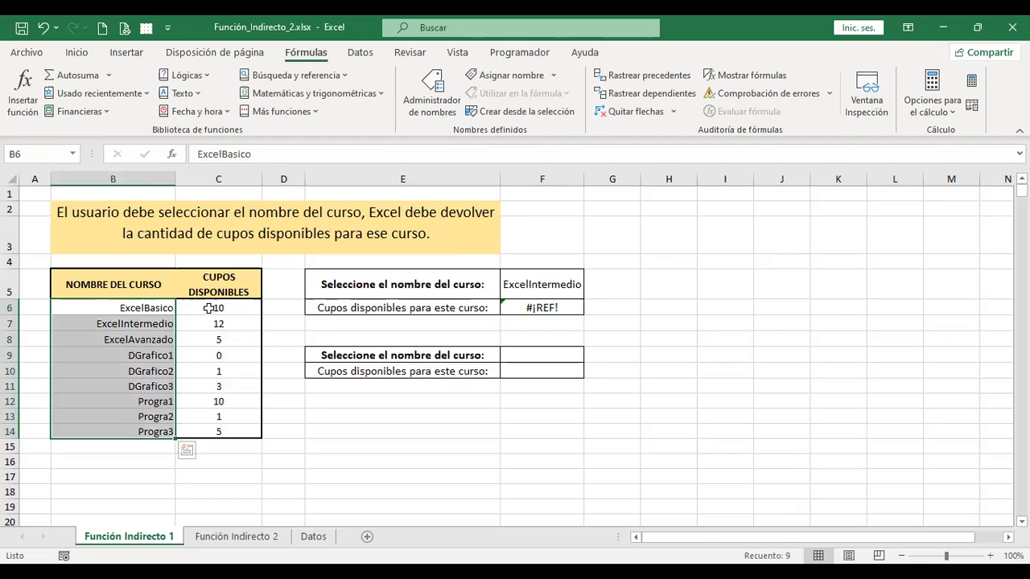
{"action": "left_click_drag", "start_coordinate": [208, 308], "coordinate": [230, 430]}
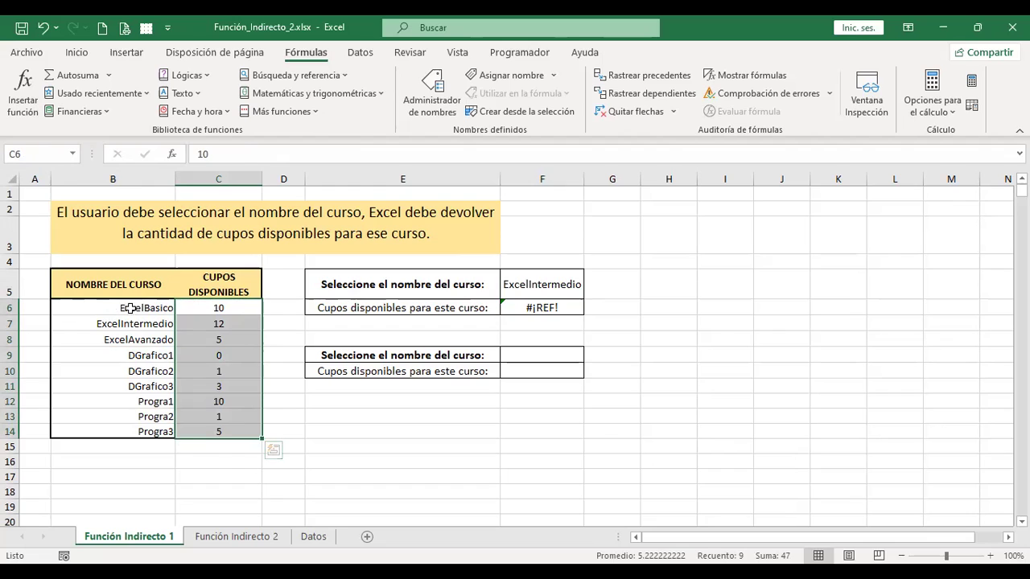
{"action": "left_click_drag", "start_coordinate": [130, 308], "coordinate": [239, 431]}
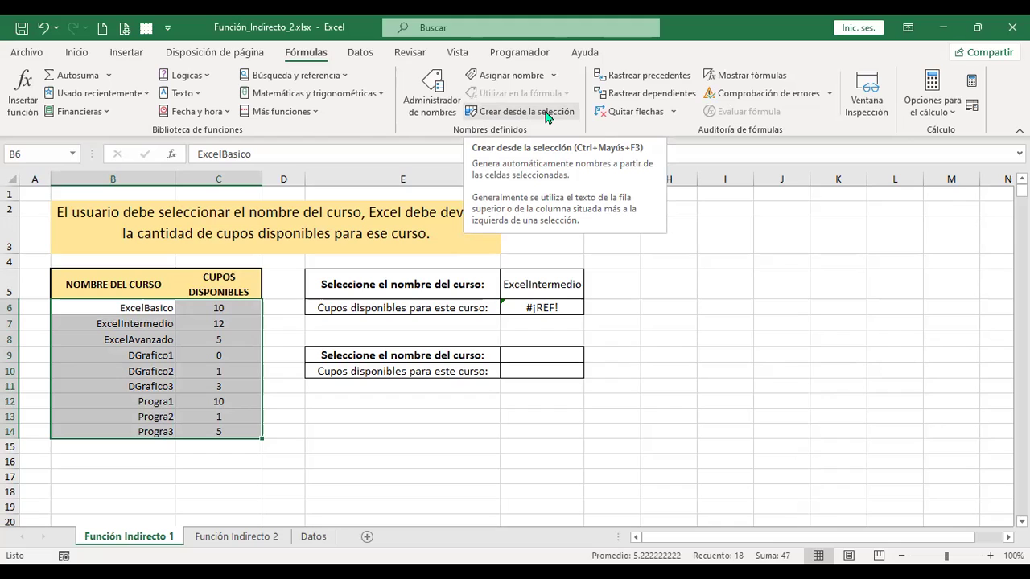
- Create names from the left column of B6:C14 so F6 returns 12 for ExcelIntermedio
{"action": "left_click", "coordinate": [547, 114]}
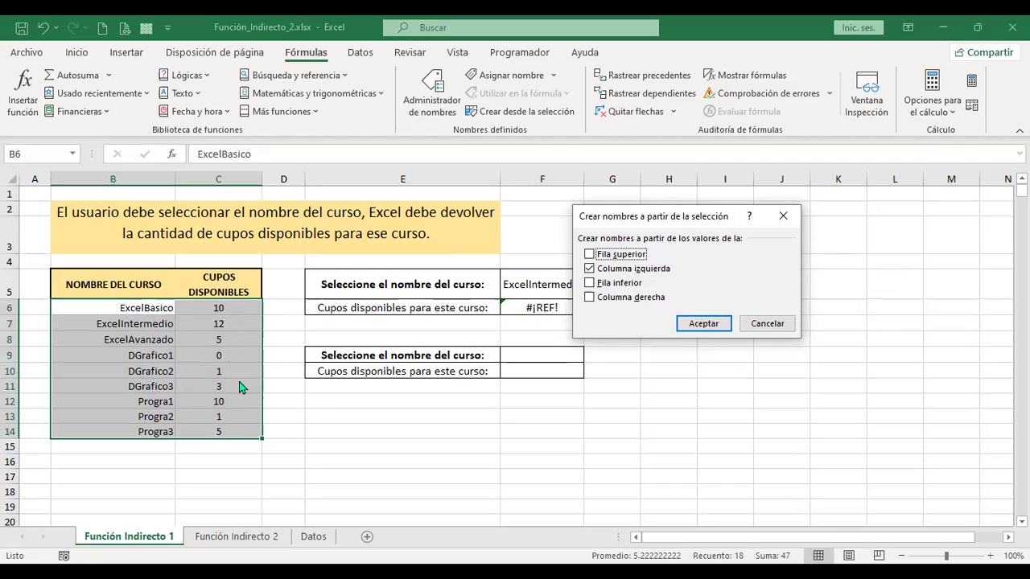
{"action": "left_click", "coordinate": [703, 323]}
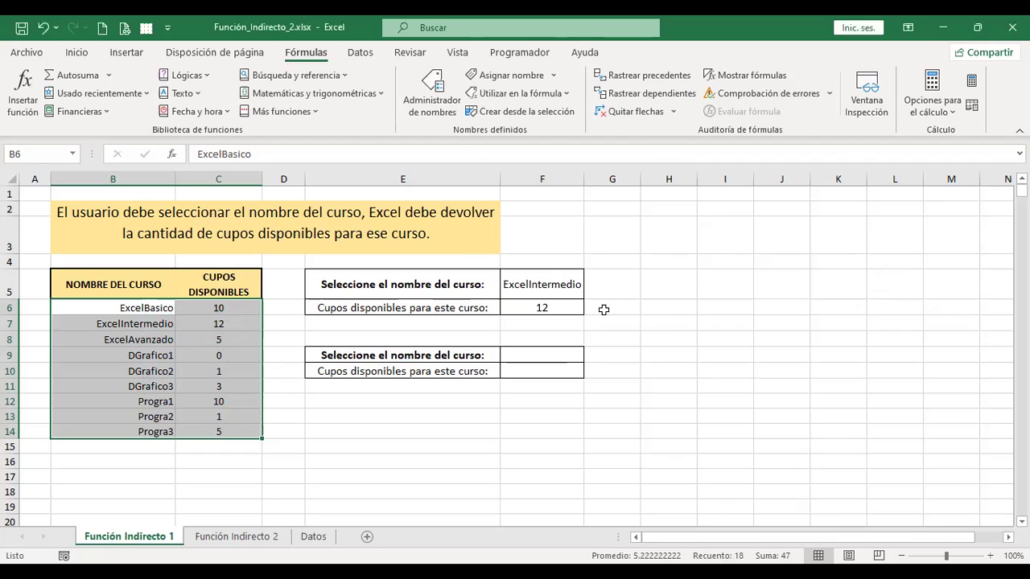
{"action": "left_click", "coordinate": [544, 305]}
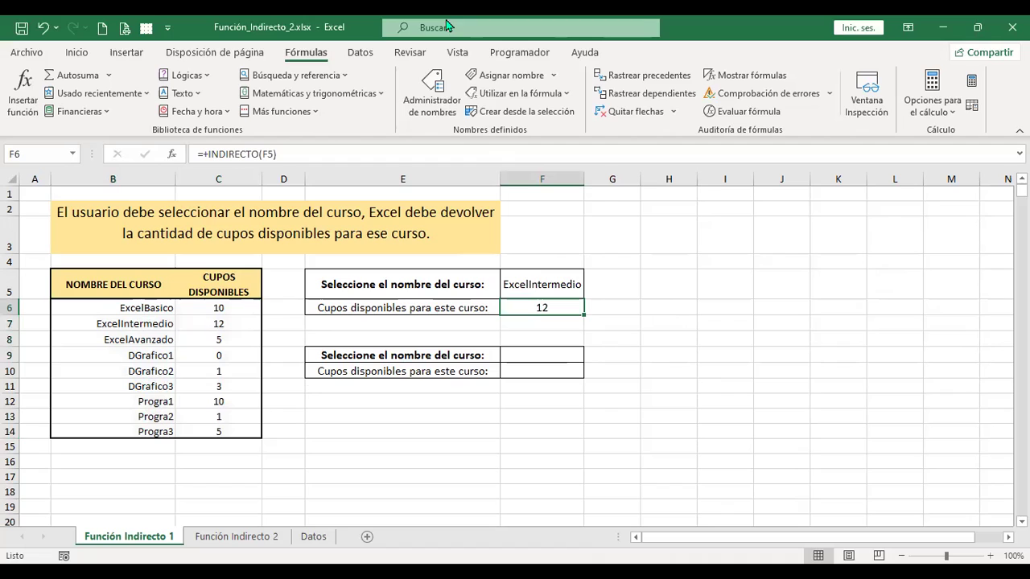
{"action": "left_click", "coordinate": [433, 101]}
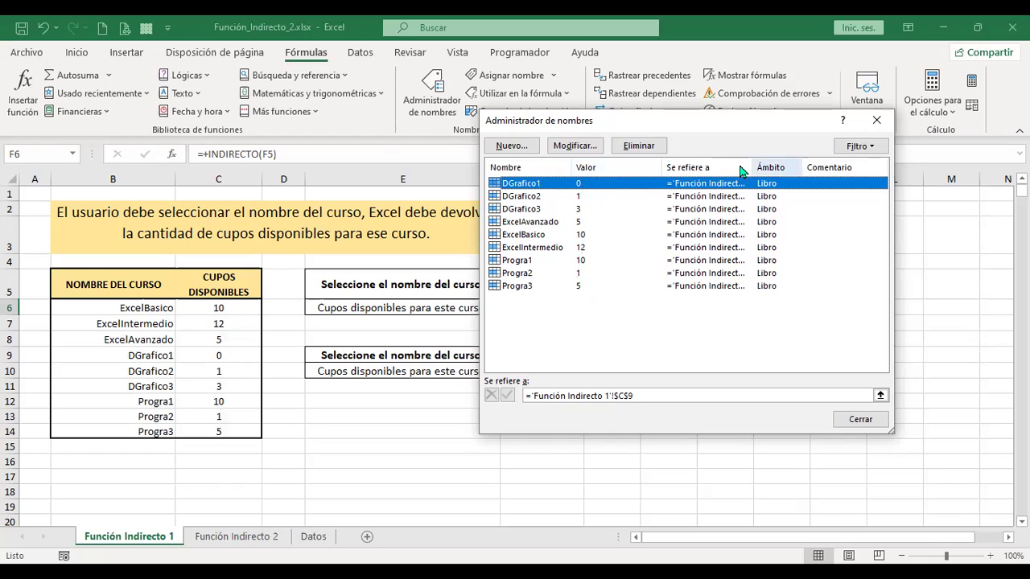
{"action": "left_click_drag", "start_coordinate": [752, 167], "coordinate": [782, 168]}
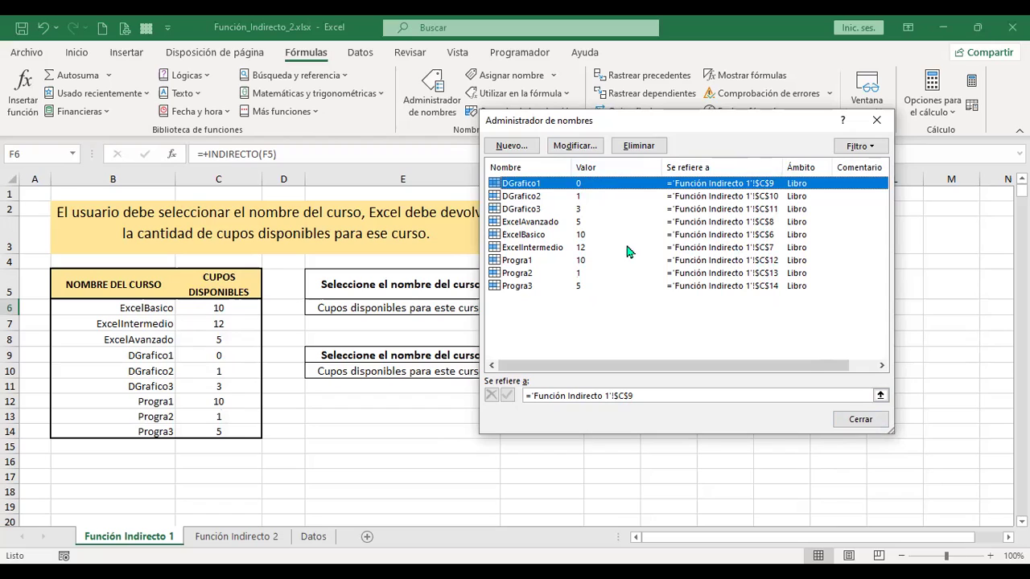
{"action": "left_click", "coordinate": [860, 419]}
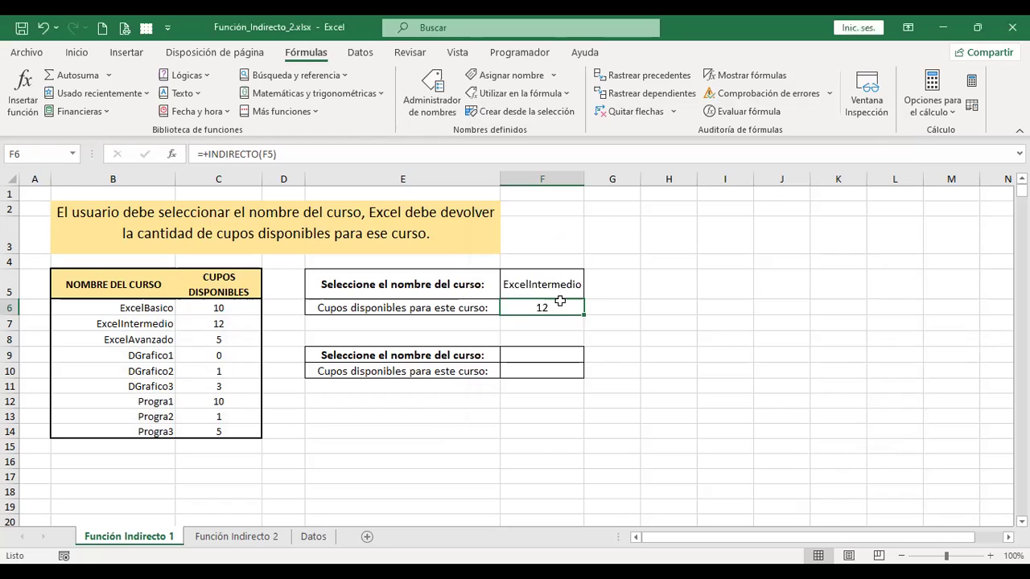
- Choose DGrafico2 from F5's course drop-down and check the seats shown in F6
{"action": "left_click", "coordinate": [512, 281]}
{"action": "left_click", "coordinate": [590, 296]}
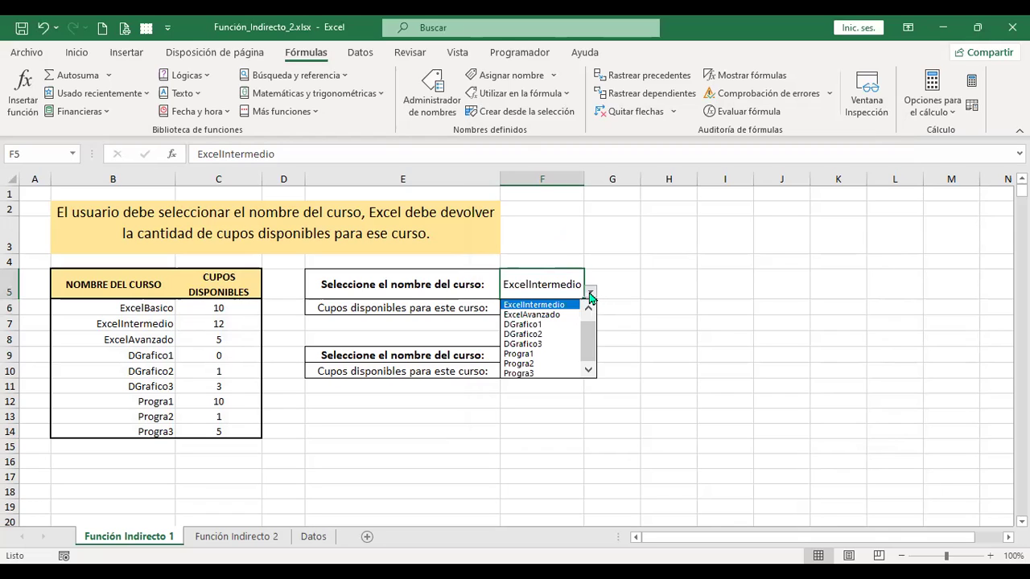
{"action": "left_click", "coordinate": [551, 333]}
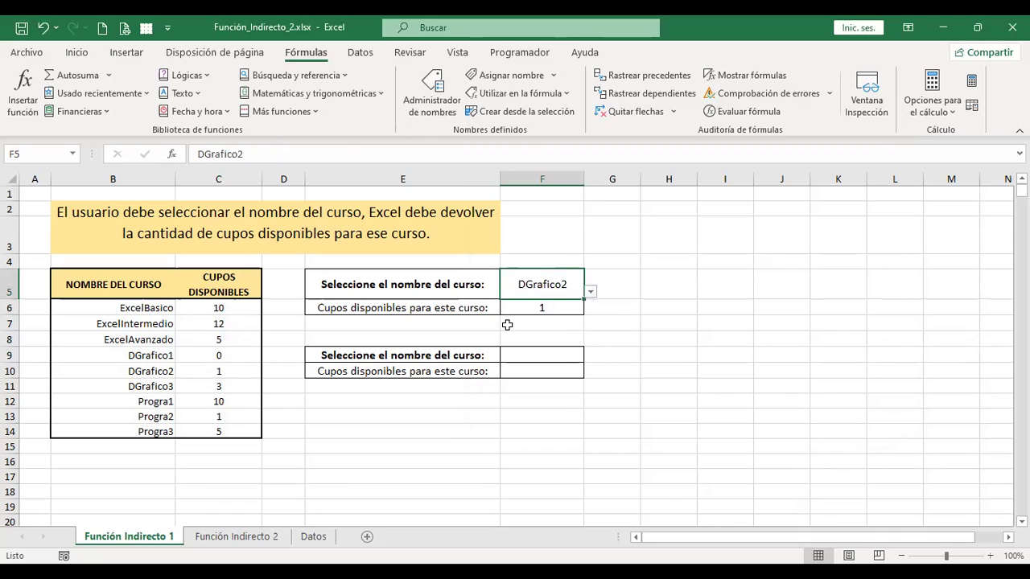
{"action": "left_click", "coordinate": [8, 370]}
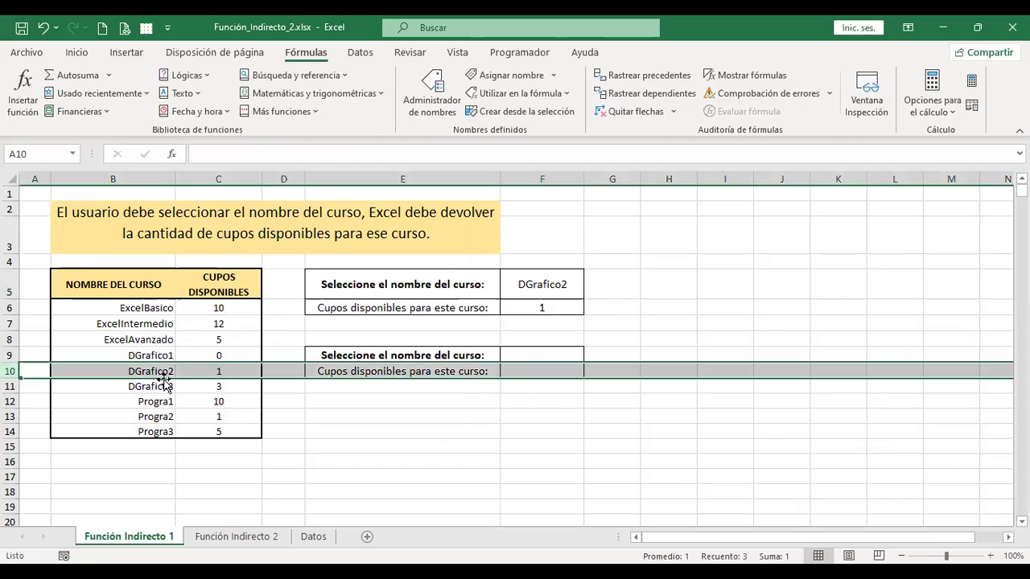
{"action": "left_click", "coordinate": [554, 308]}
- Switch F5 to Progra3 so F6 shows its 5 available seats
{"action": "left_click", "coordinate": [555, 278]}
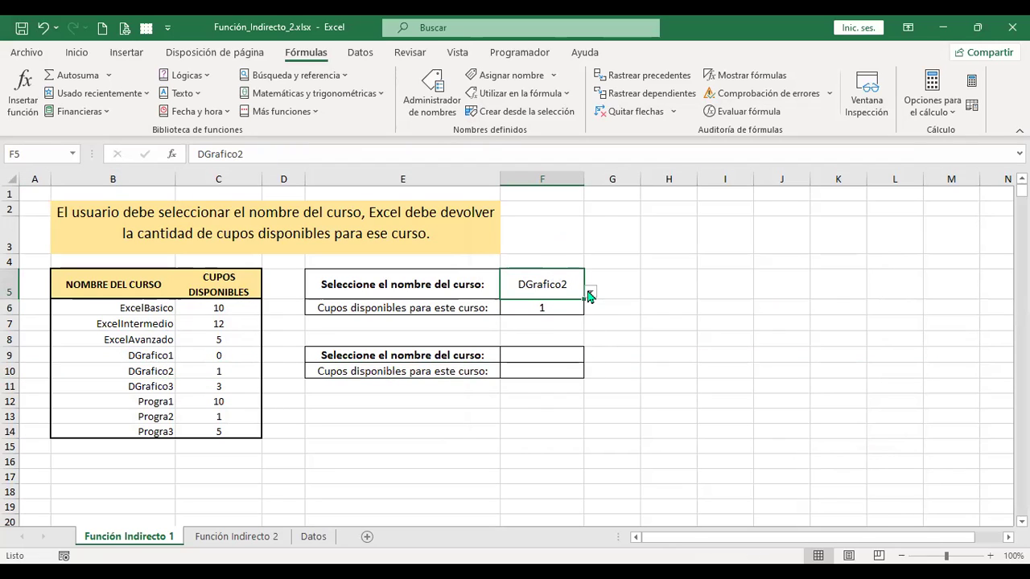
{"action": "left_click", "coordinate": [588, 293]}
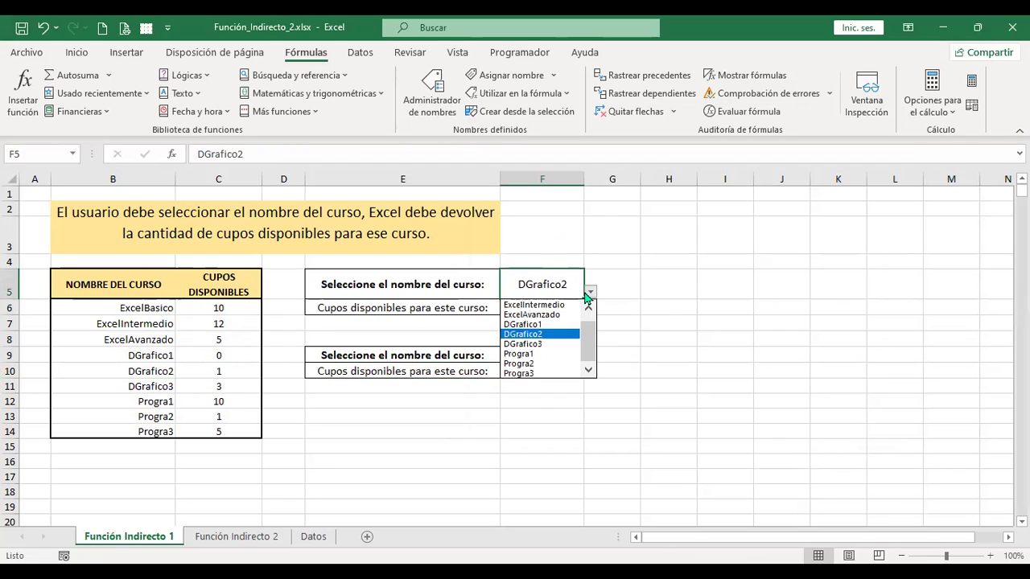
{"action": "left_click", "coordinate": [543, 374]}
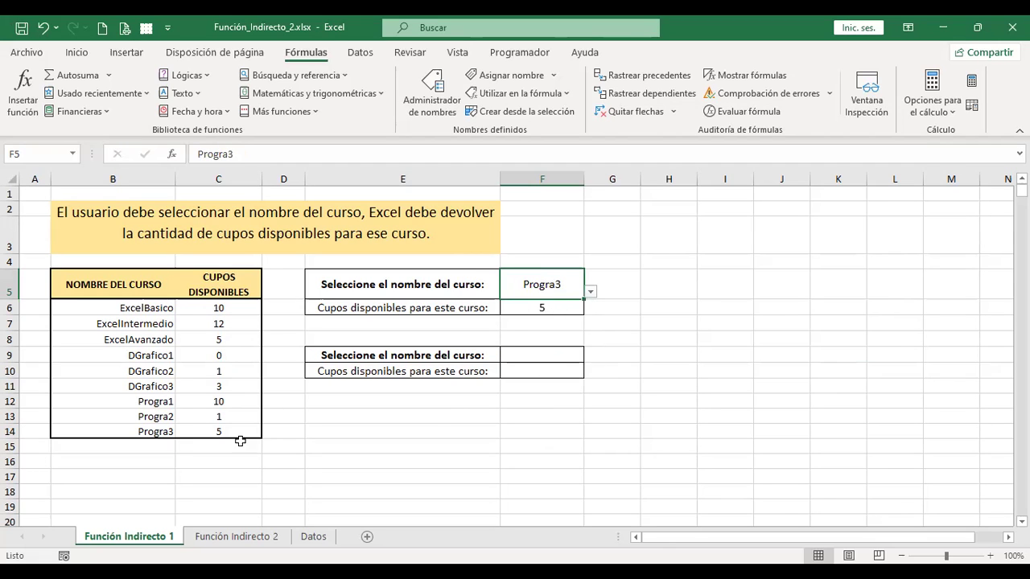
{"action": "left_click", "coordinate": [11, 432]}
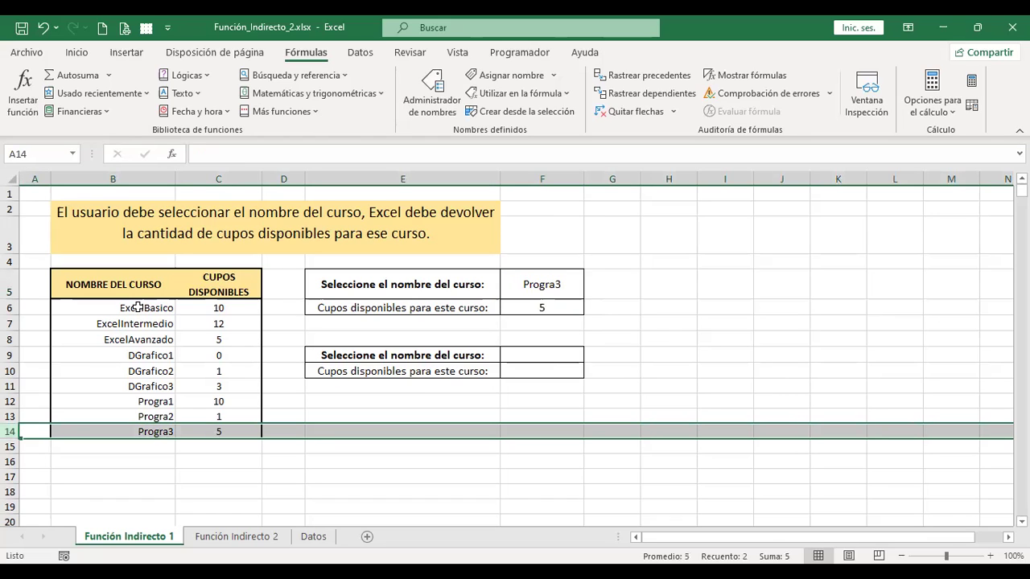
{"action": "left_click", "coordinate": [545, 357]}
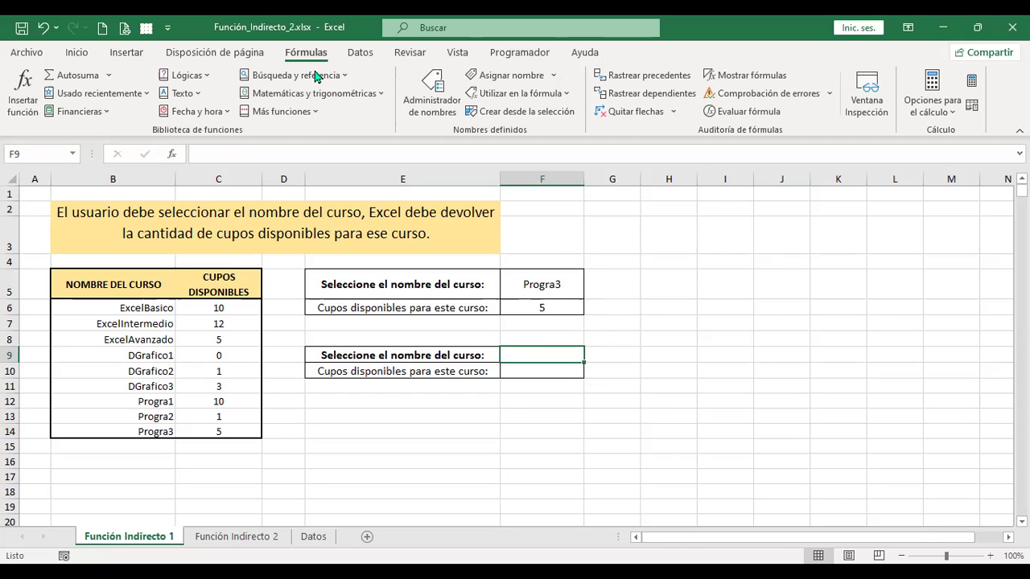
- Add a list validation to F9 sourced from the course names =$B$6:$B$14
{"action": "left_click", "coordinate": [360, 52]}
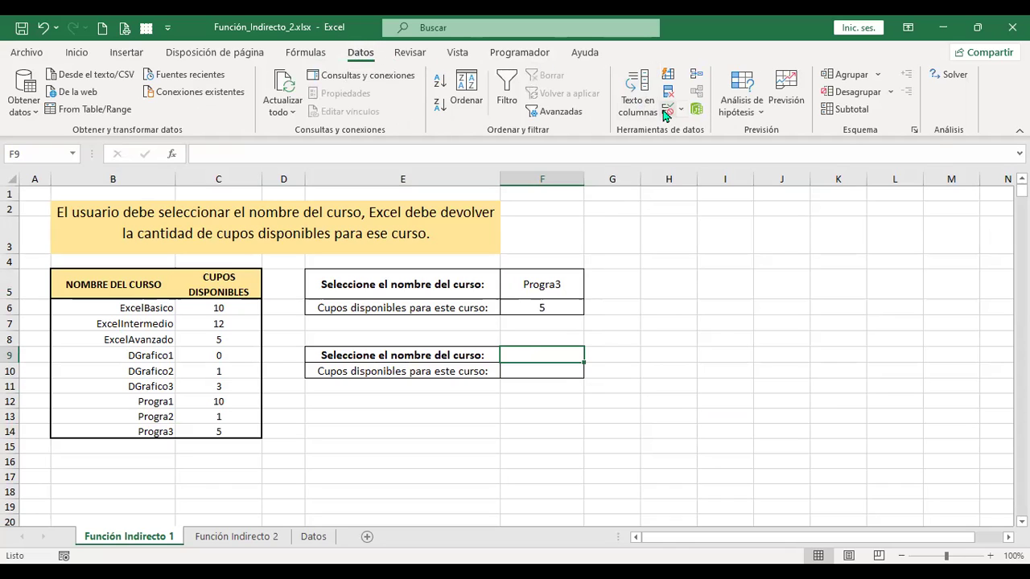
{"action": "left_click", "coordinate": [663, 118]}
{"action": "left_click", "coordinate": [634, 239]}
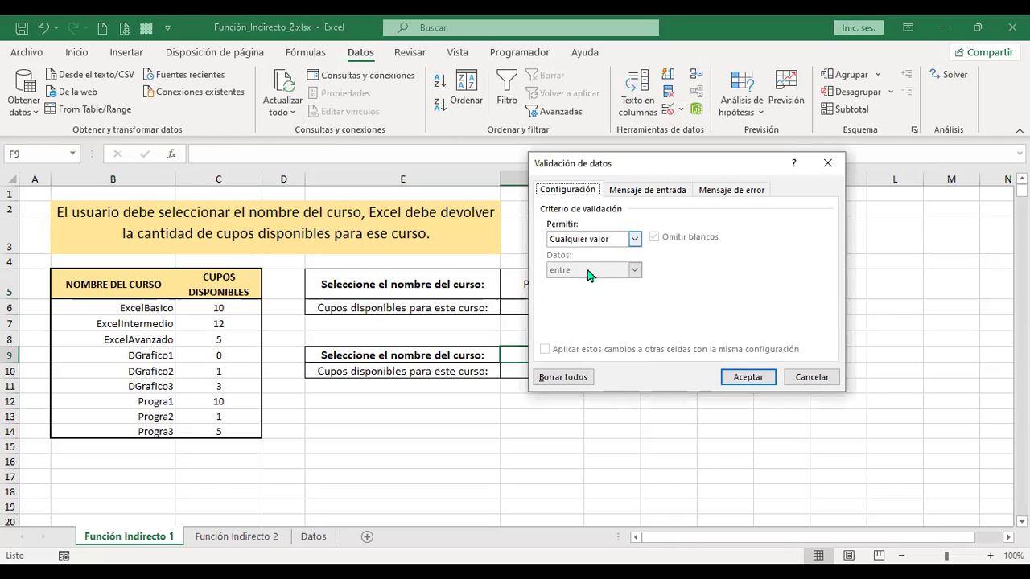
{"action": "left_click", "coordinate": [582, 283]}
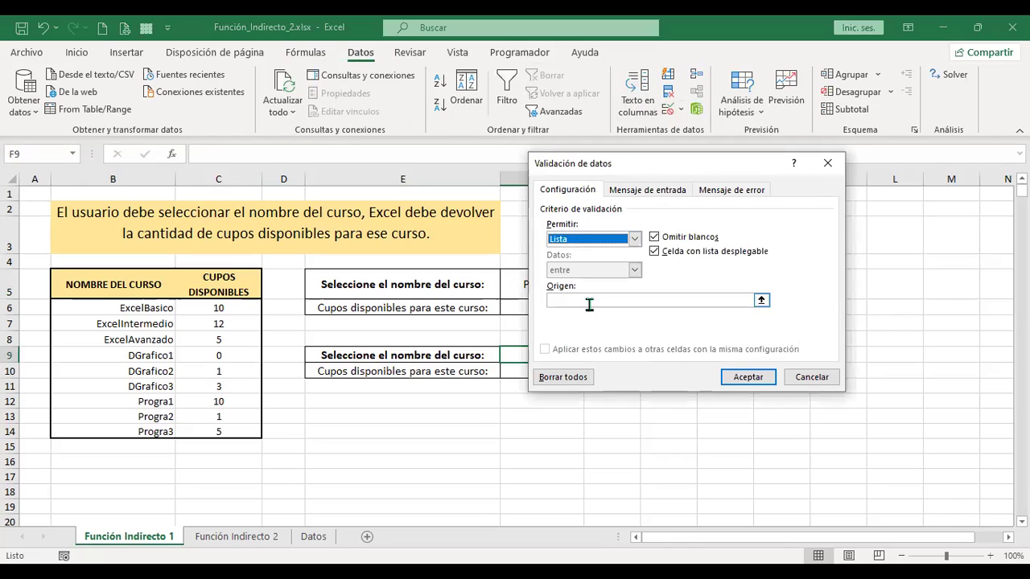
{"action": "left_click", "coordinate": [588, 301]}
{"action": "left_click", "coordinate": [142, 308]}
{"action": "left_click_drag", "start_coordinate": [136, 427], "coordinate": [160, 426]}
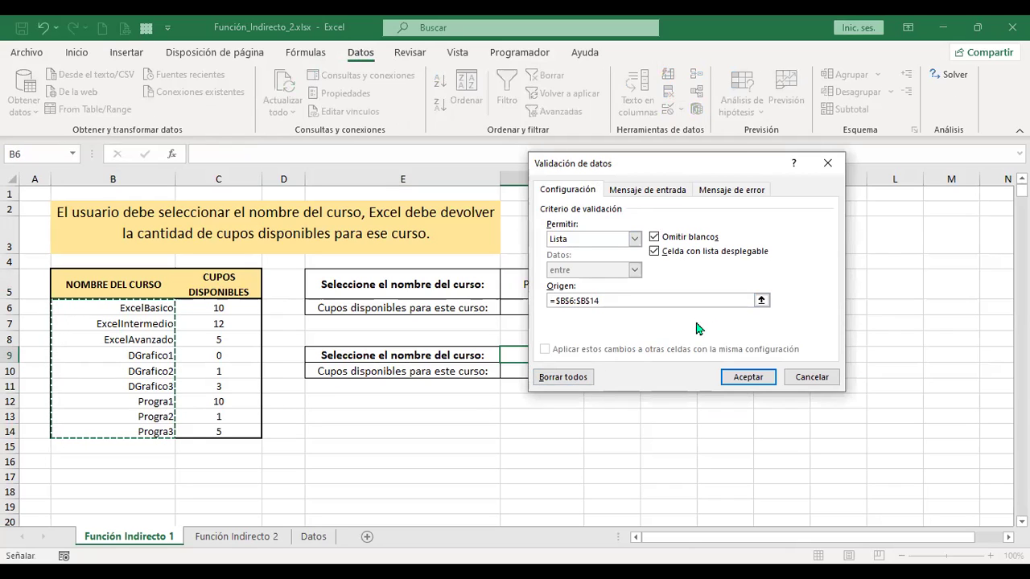
{"action": "left_click", "coordinate": [748, 375]}
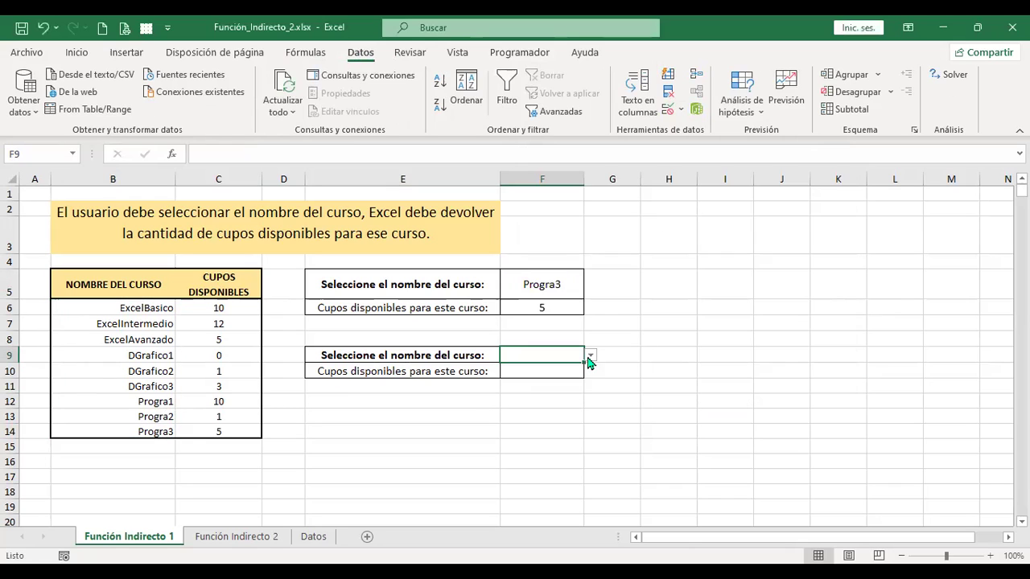
- Choose ExcelAvanzado from F9's new course drop-down
{"action": "left_click", "coordinate": [591, 355]}
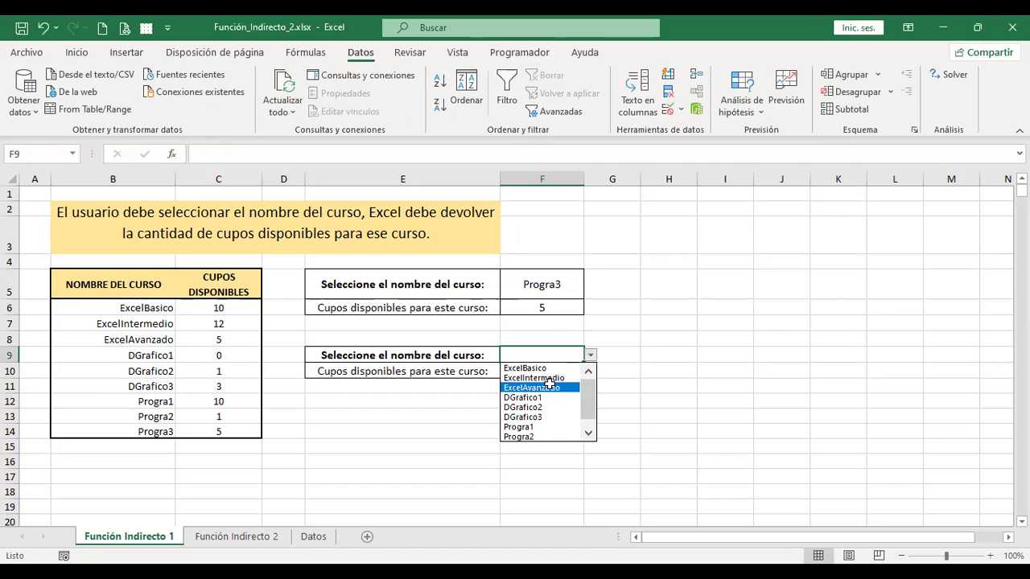
{"action": "left_click", "coordinate": [552, 389]}
{"action": "left_click", "coordinate": [560, 371]}
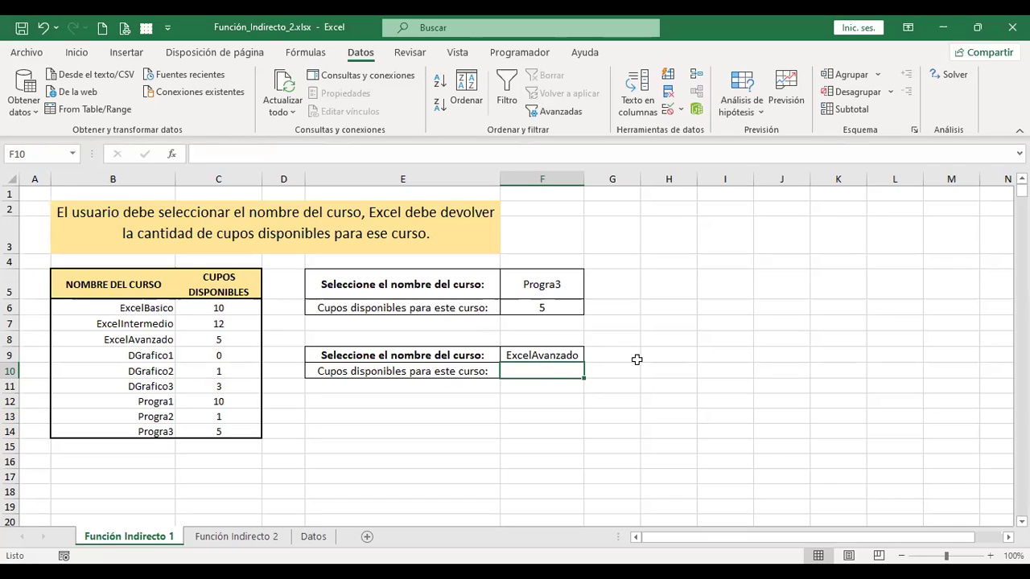
- Enter =+INDIRECTO(F9) in F10 to return the seats for F9's course
{"action": "type", "text": "+"}
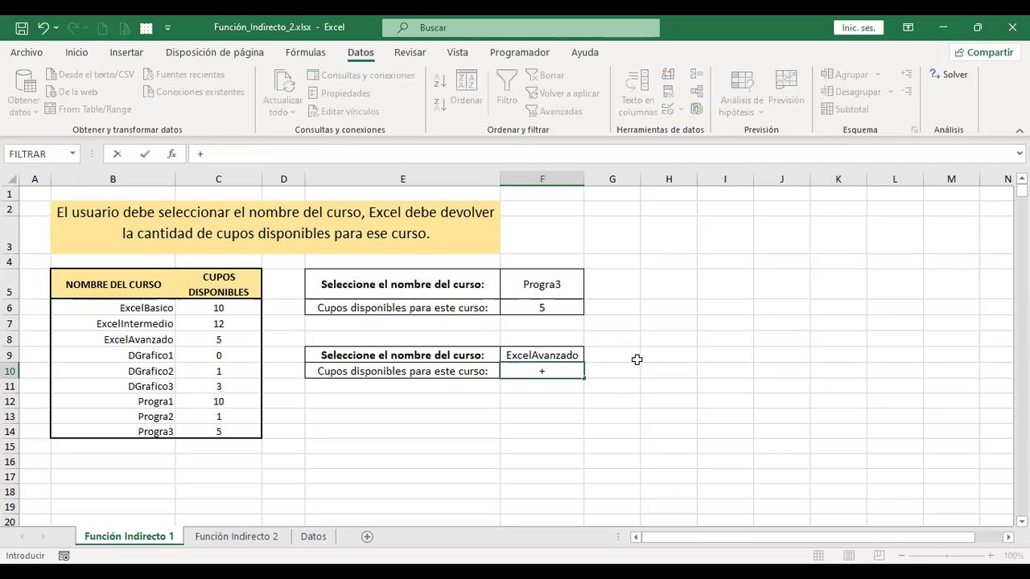
{"action": "type", "text": "indire"}
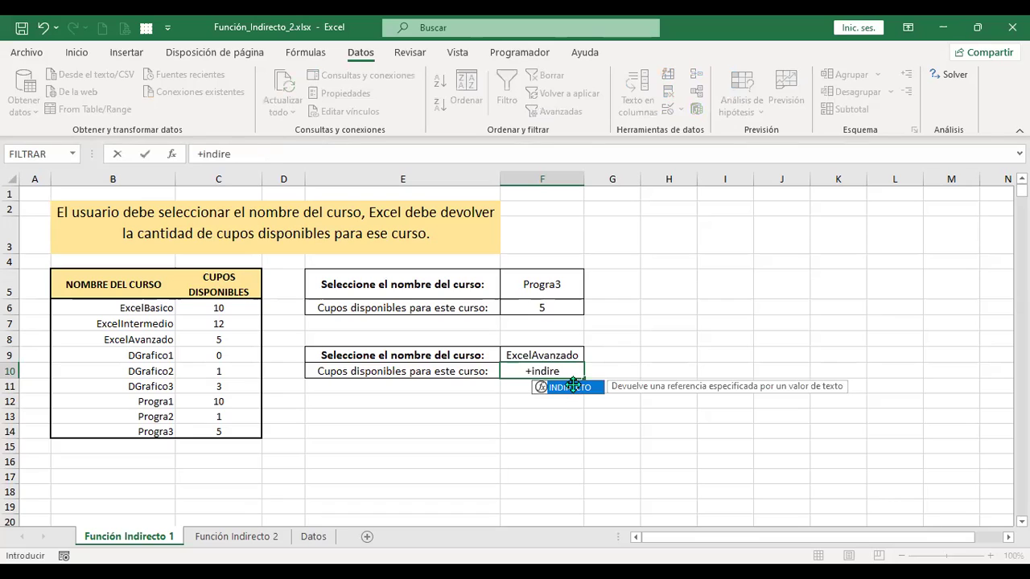
{"action": "double_click", "coordinate": [570, 389]}
{"action": "left_click", "coordinate": [563, 355]}
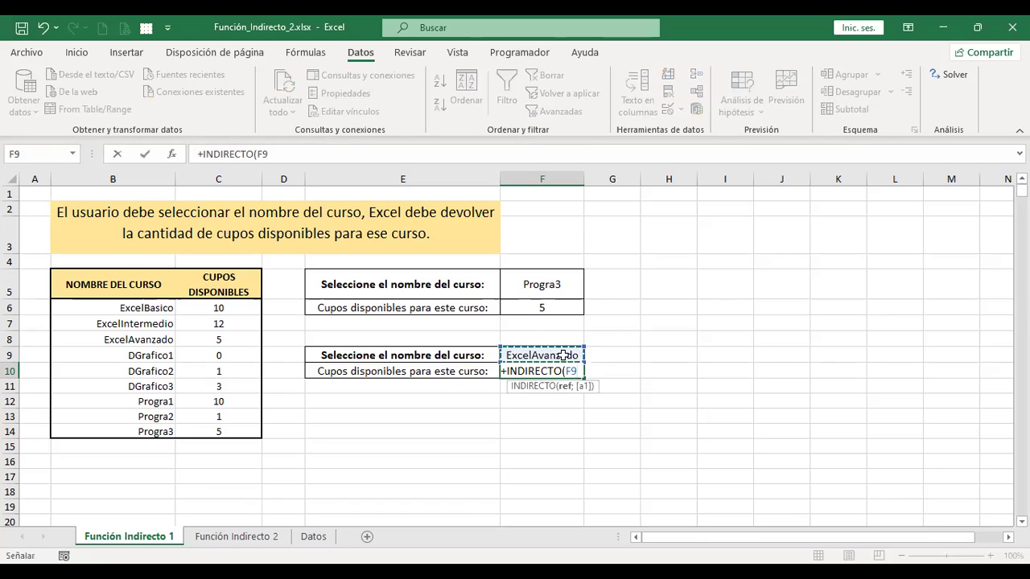
{"action": "key", "text": "ctrl+Return"}
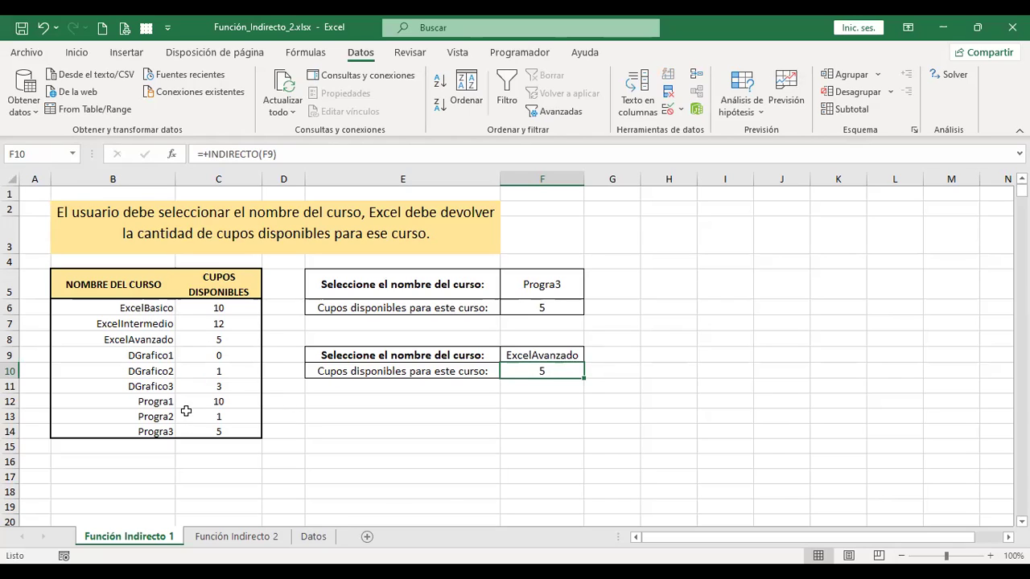
- Pick Progra1 in F9 so F10 shows 10 seats, then go to Función Indirecto 2
{"action": "left_click_drag", "start_coordinate": [149, 308], "coordinate": [230, 432]}
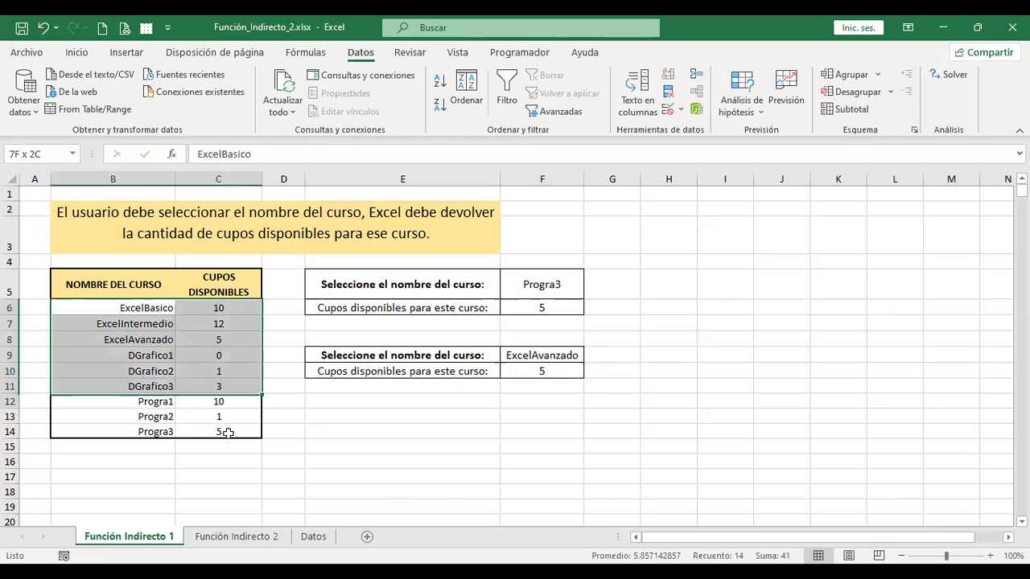
{"action": "left_click", "coordinate": [552, 371]}
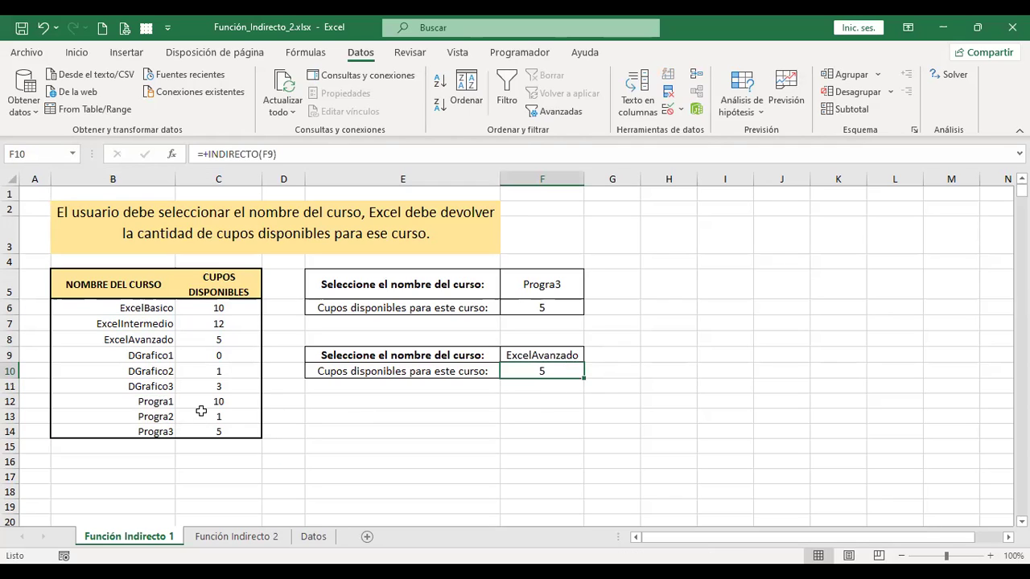
{"action": "left_click", "coordinate": [568, 352]}
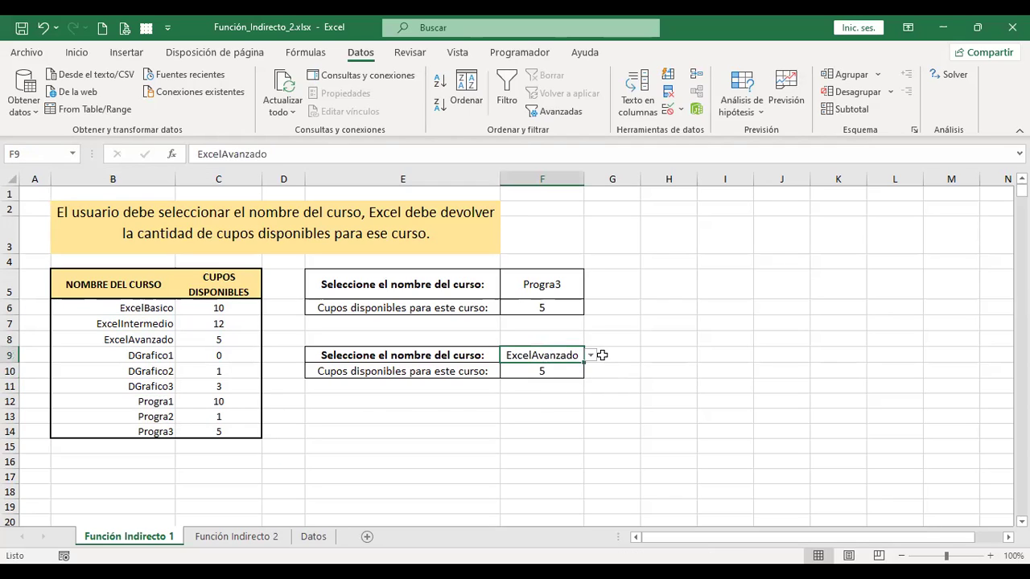
{"action": "left_click", "coordinate": [591, 356]}
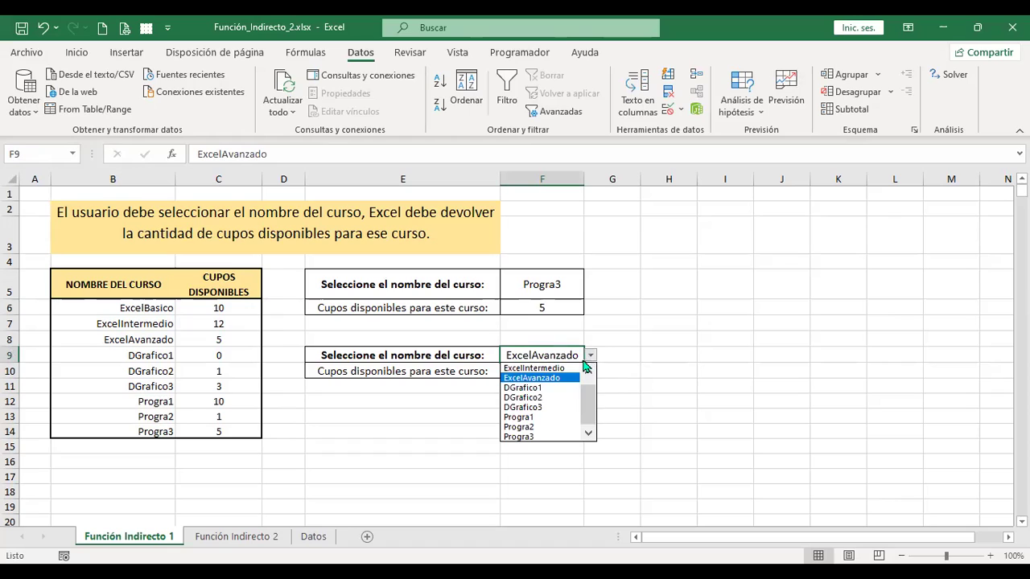
{"action": "left_click", "coordinate": [549, 417]}
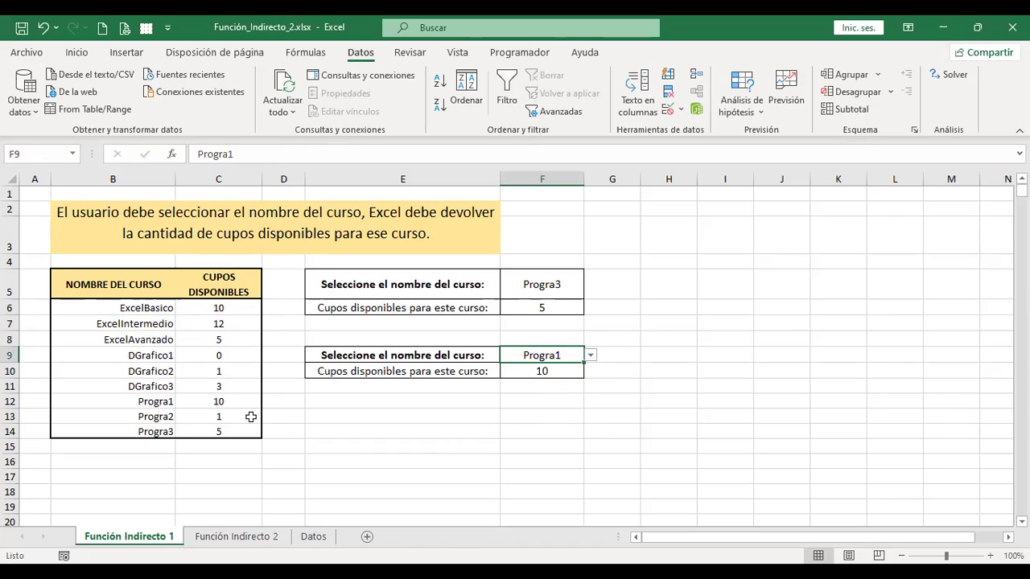
{"action": "left_click", "coordinate": [10, 400]}
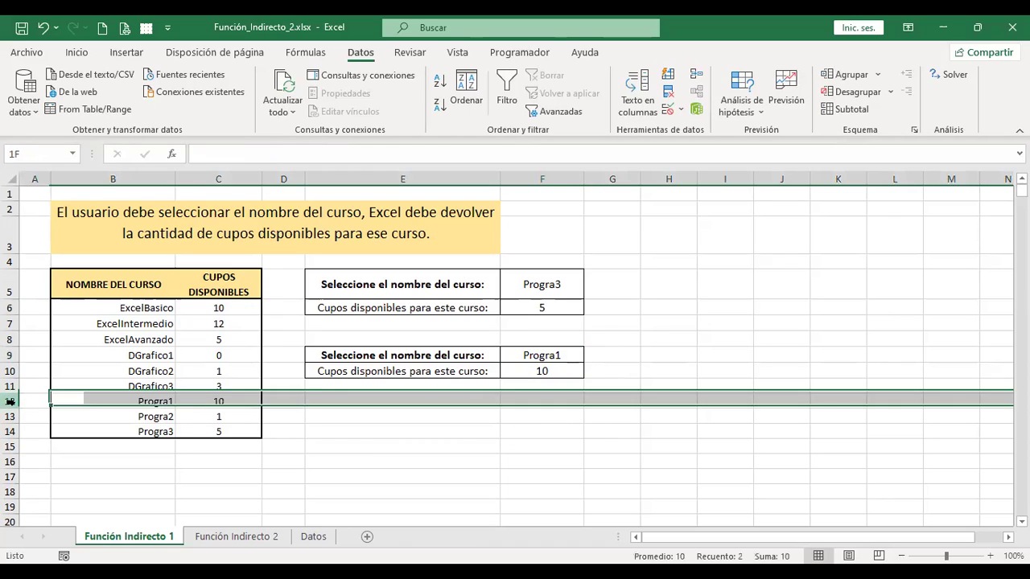
{"action": "left_click", "coordinate": [541, 369]}
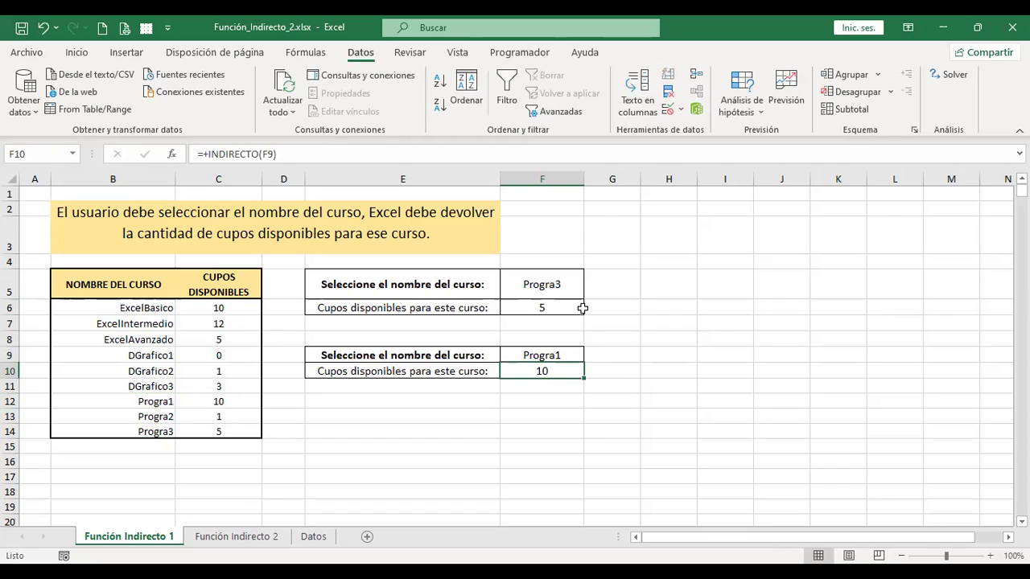
{"action": "left_click", "coordinate": [556, 356]}
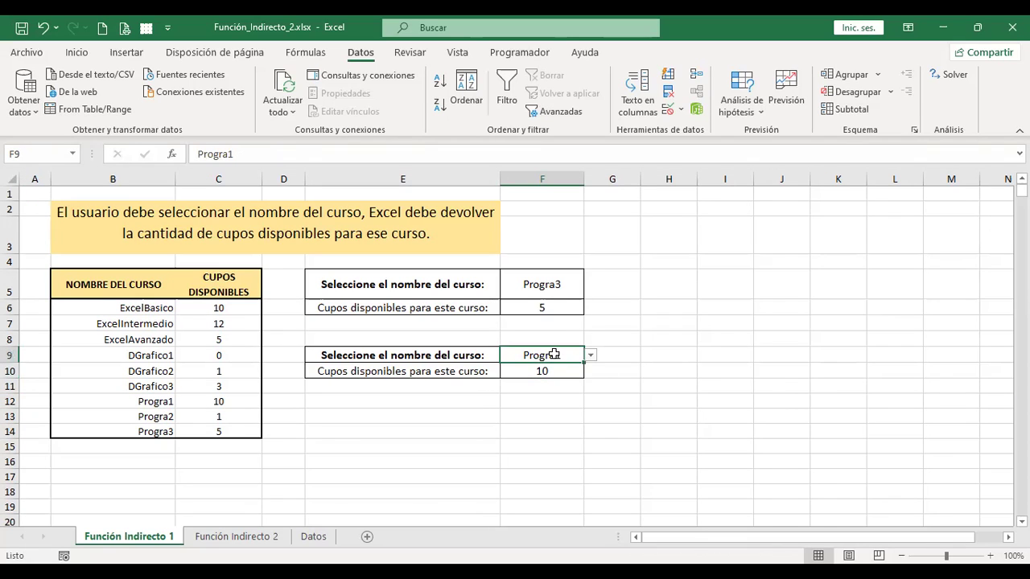
{"action": "left_click", "coordinate": [242, 536]}
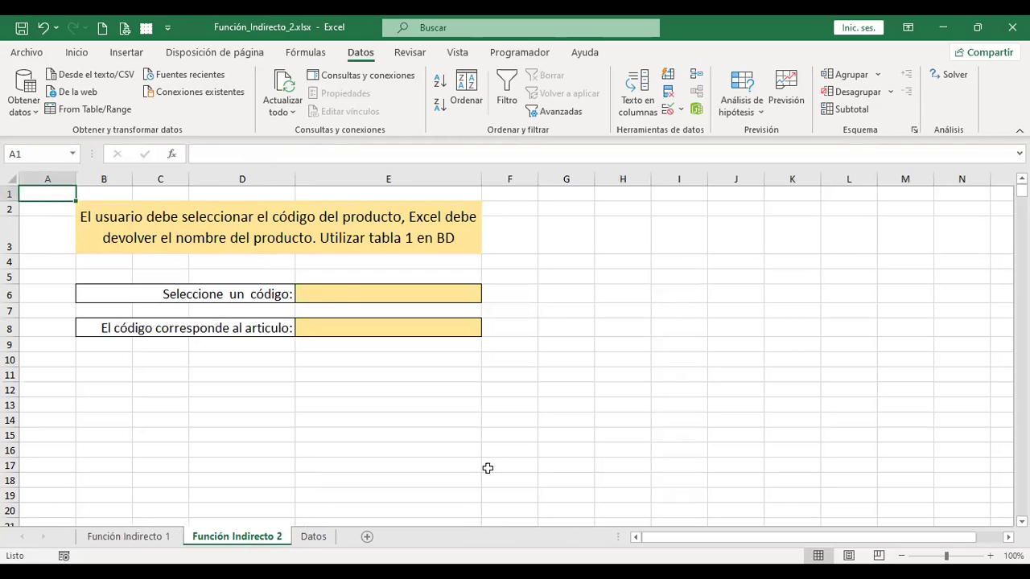
{"action": "left_click", "coordinate": [348, 294]}
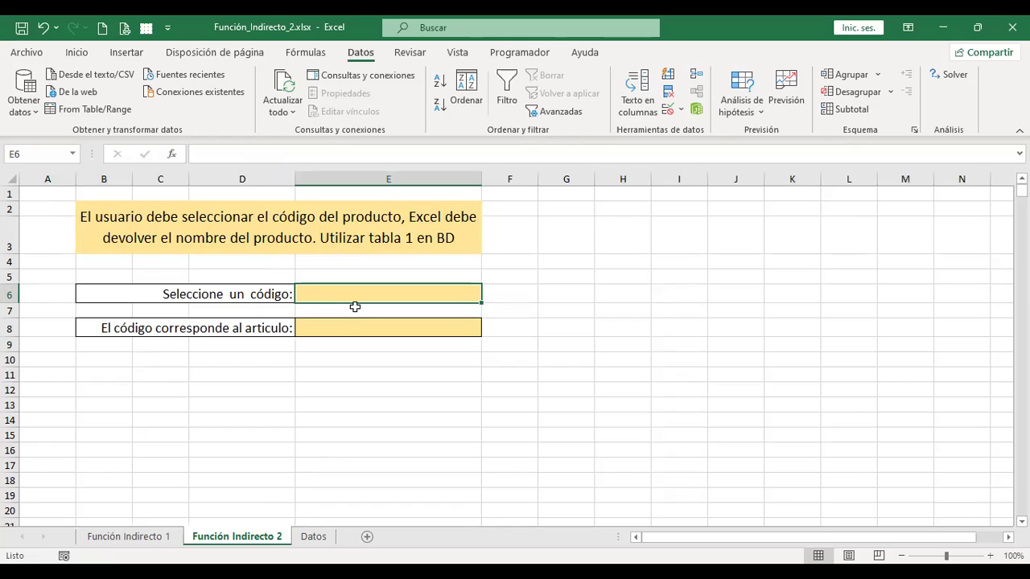
{"action": "left_click", "coordinate": [313, 536]}
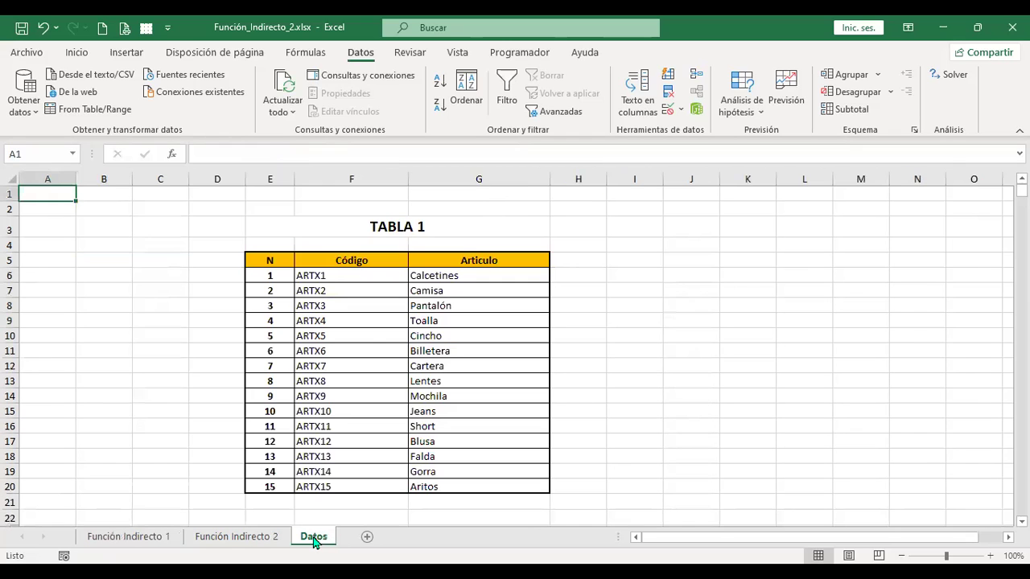
{"action": "left_click", "coordinate": [249, 537]}
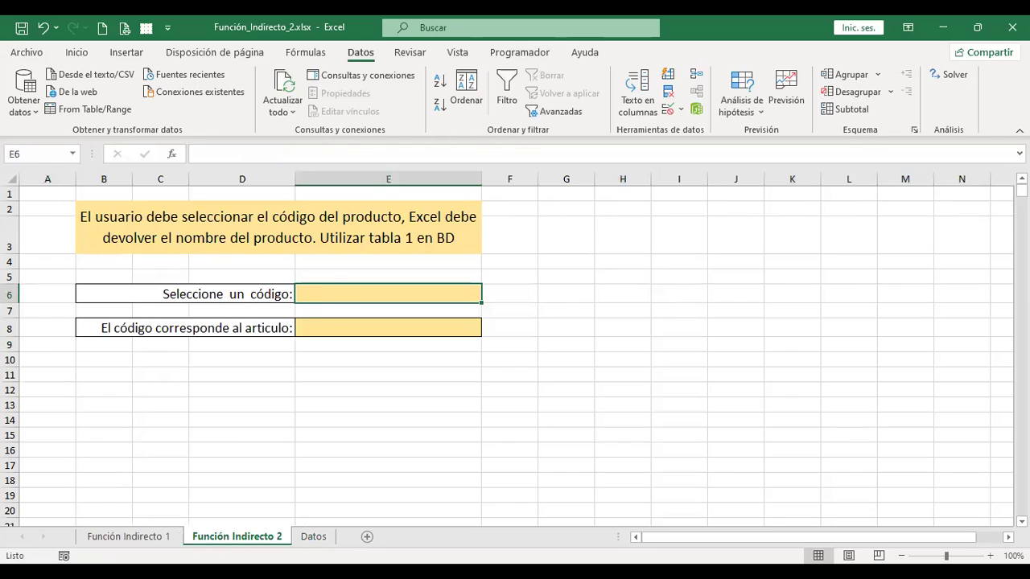
{"action": "left_click", "coordinate": [314, 536]}
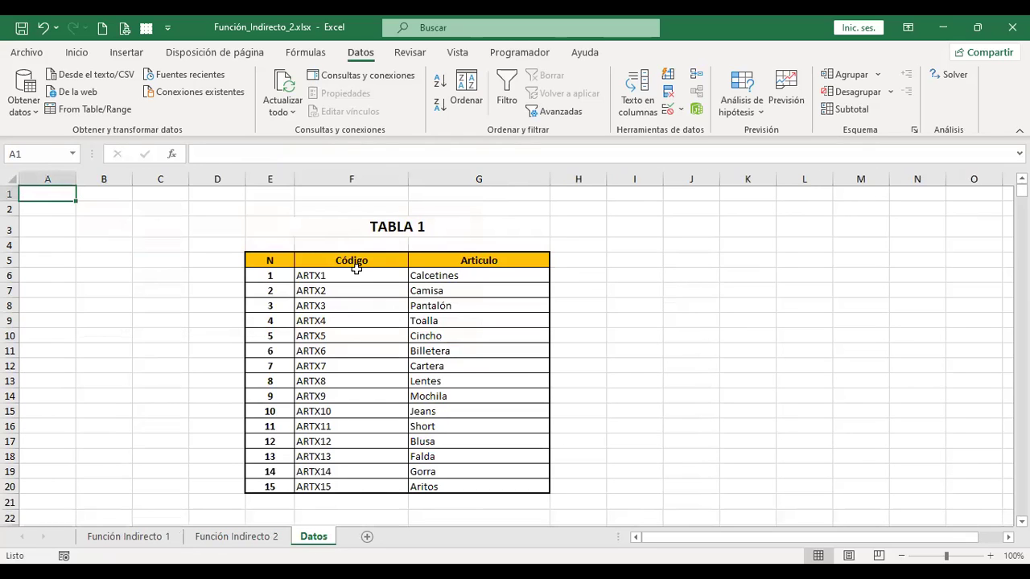
{"action": "left_click_drag", "start_coordinate": [356, 275], "coordinate": [361, 487]}
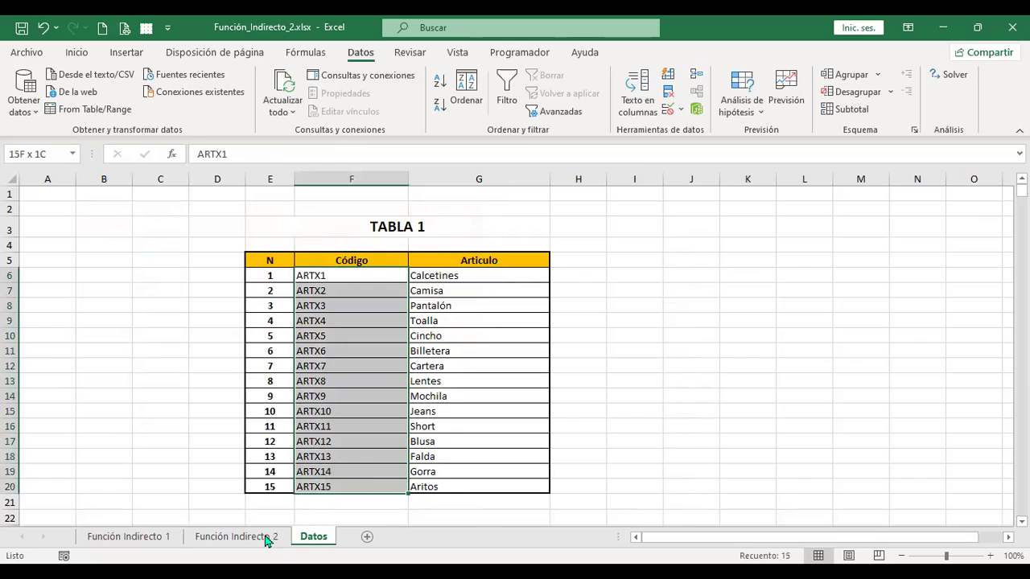
{"action": "left_click", "coordinate": [245, 536]}
{"action": "left_click", "coordinate": [341, 326]}
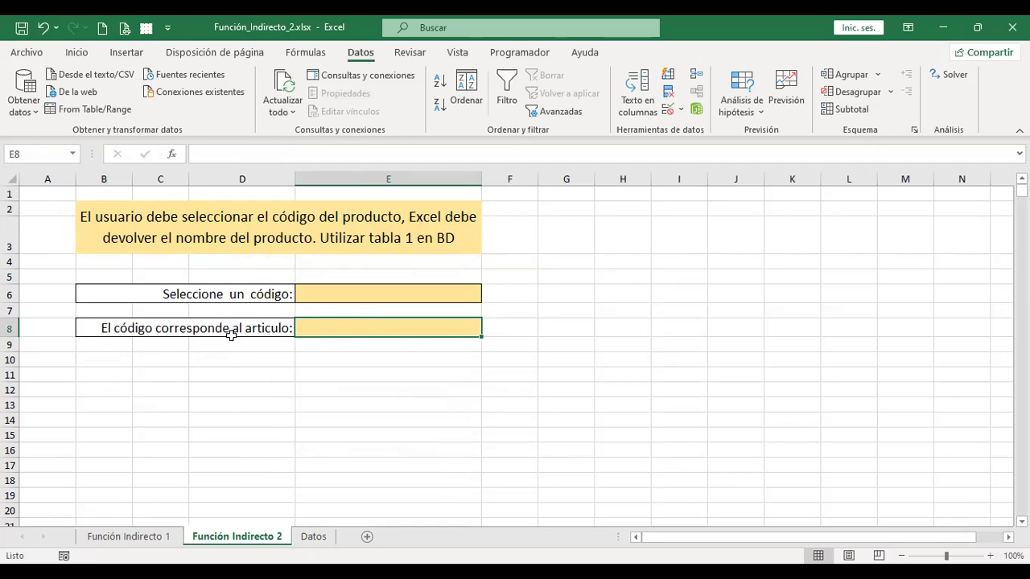
{"action": "left_click", "coordinate": [312, 536]}
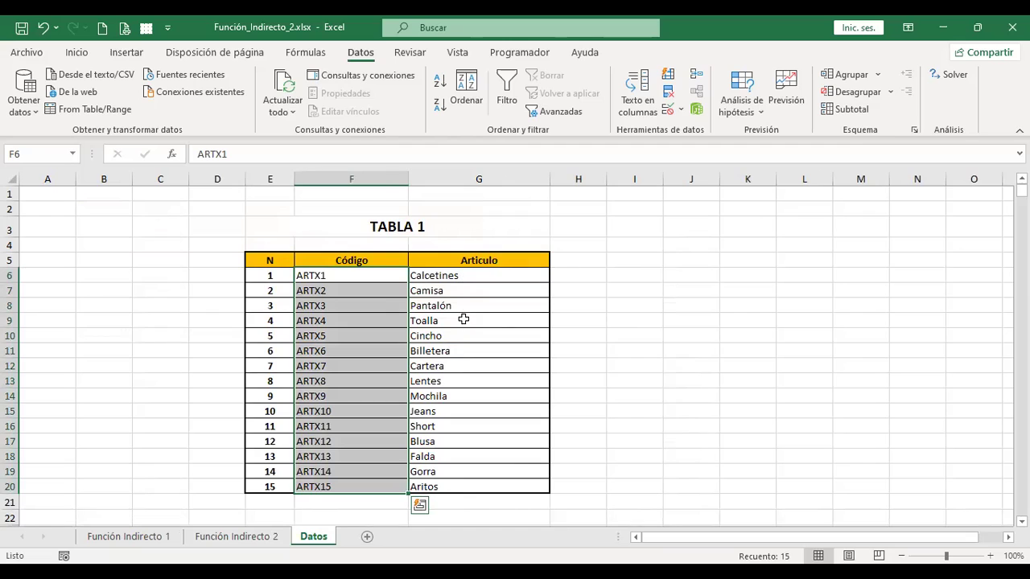
{"action": "key", "text": "ctrl+Page_Up"}
{"action": "left_click", "coordinate": [358, 291]}
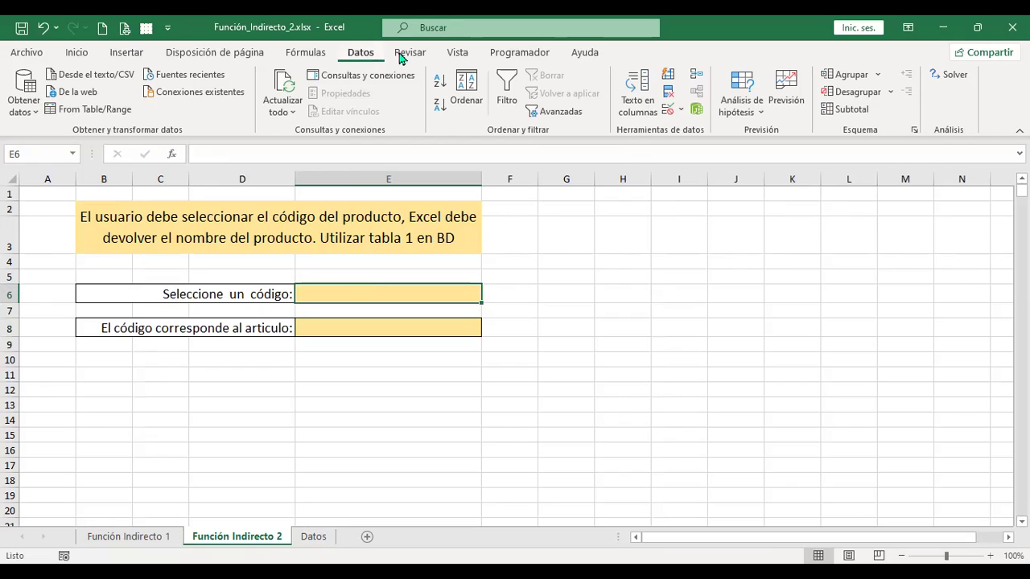
- Add a list validation to E6 sourced from =Datos!$F$6:$F$20
{"action": "left_click", "coordinate": [667, 113]}
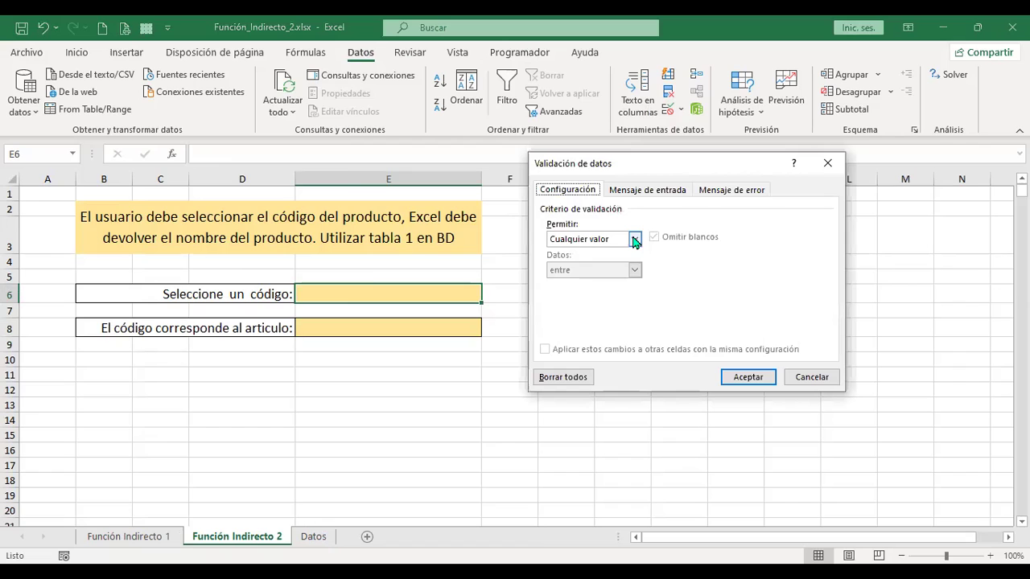
{"action": "left_click", "coordinate": [635, 240]}
{"action": "left_click", "coordinate": [580, 283]}
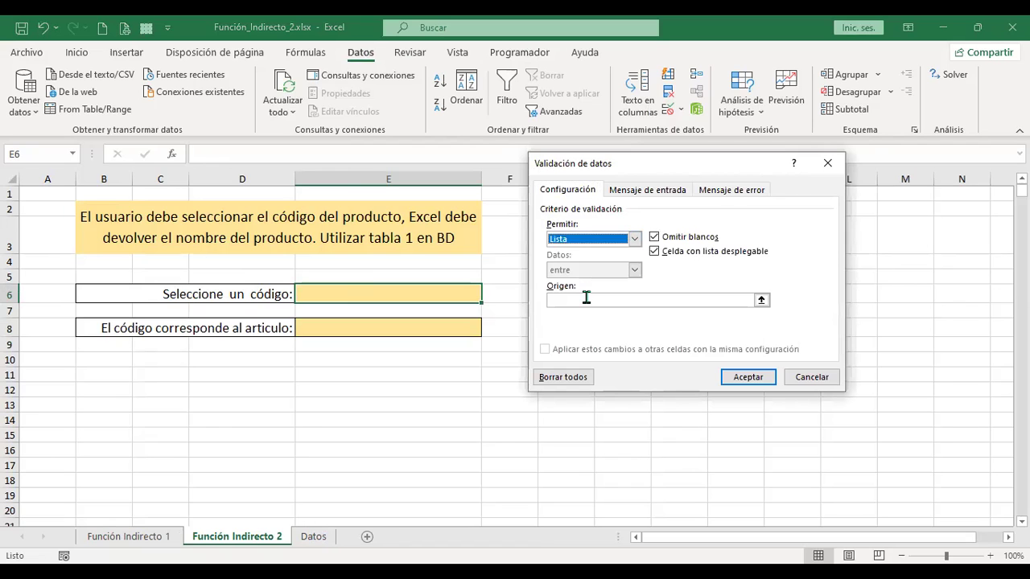
{"action": "left_click", "coordinate": [586, 300]}
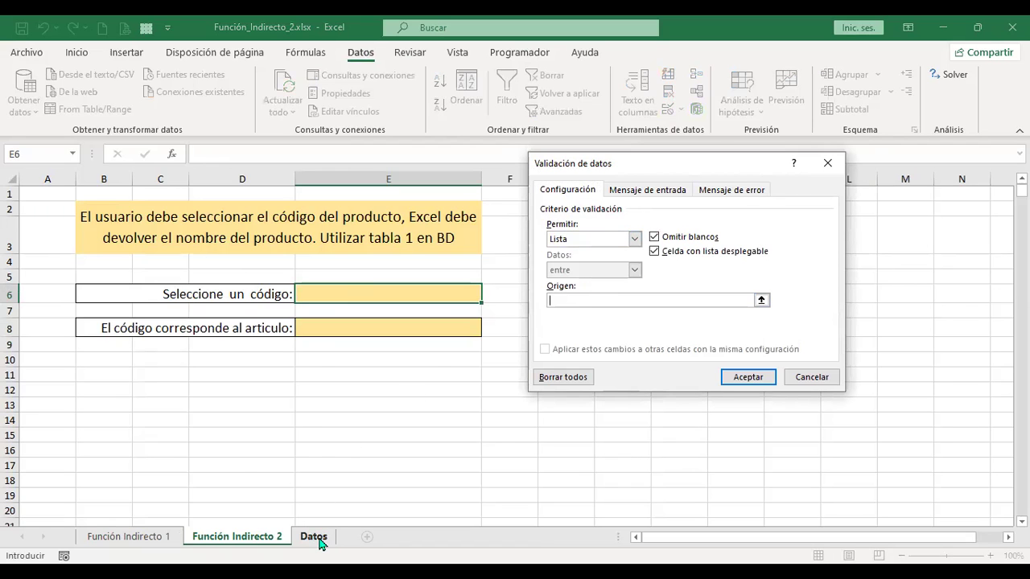
{"action": "left_click", "coordinate": [319, 544]}
{"action": "left_click", "coordinate": [348, 275]}
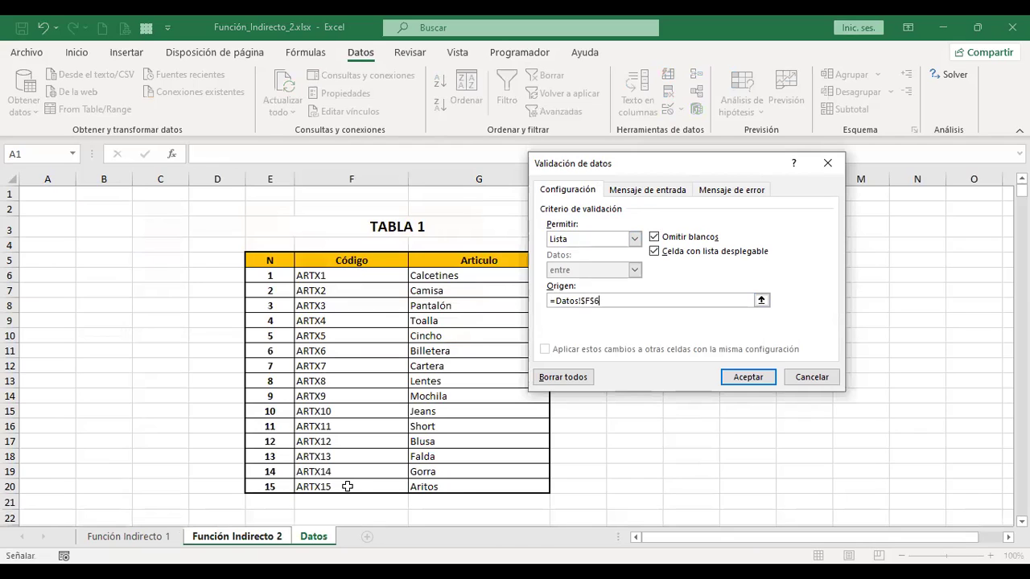
{"action": "left_click_drag", "start_coordinate": [361, 457], "coordinate": [354, 486]}
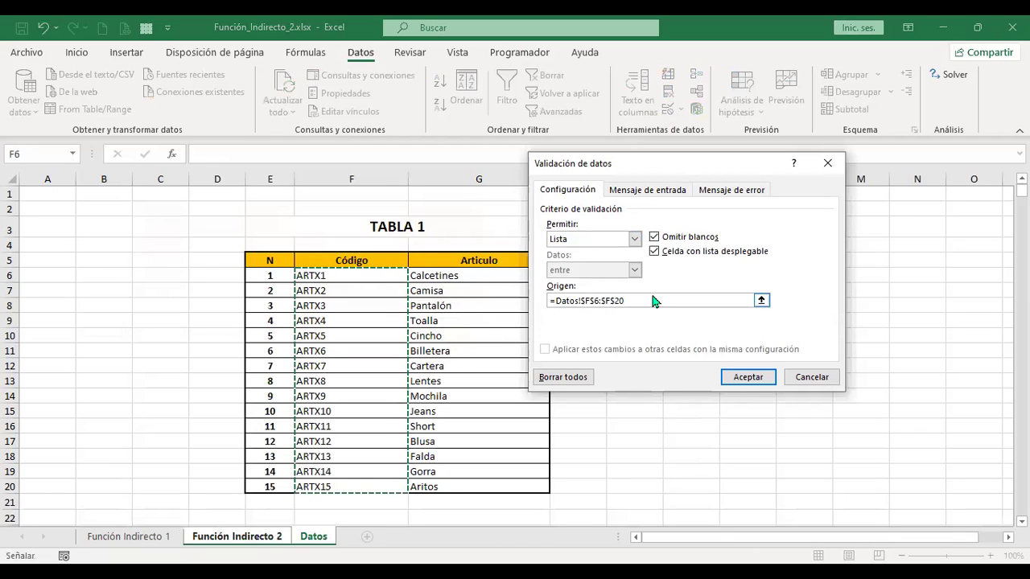
{"action": "left_click", "coordinate": [760, 378]}
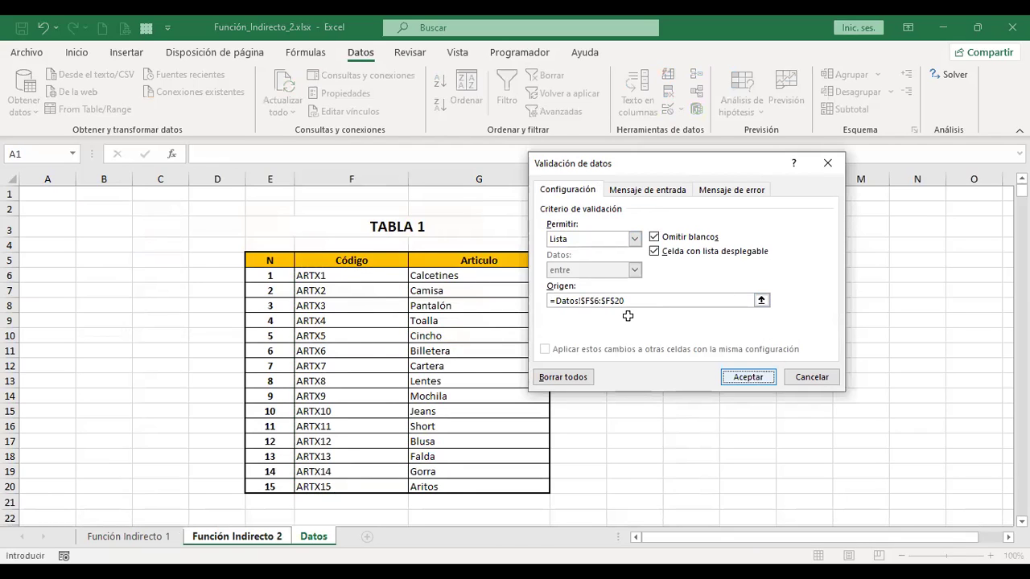
- Choose ARTX15 from E6's product-code drop-down
{"action": "left_click", "coordinate": [488, 296]}
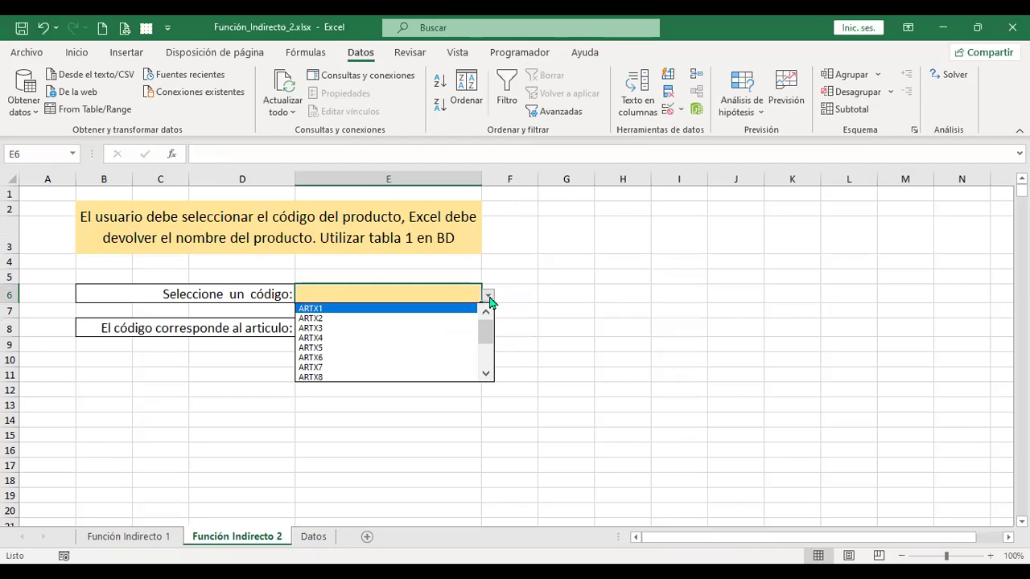
{"action": "left_click", "coordinate": [486, 356]}
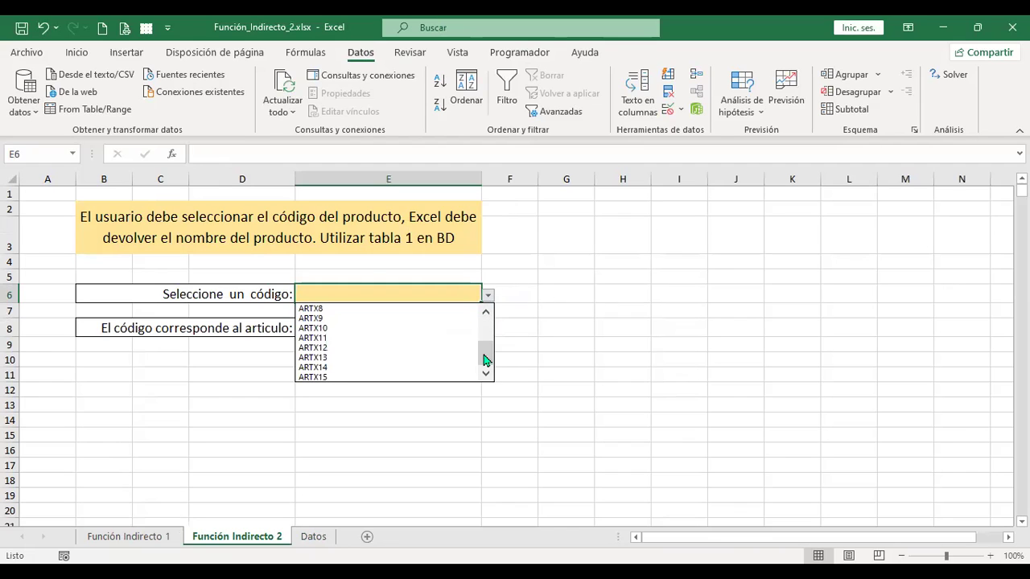
{"action": "left_click", "coordinate": [366, 378]}
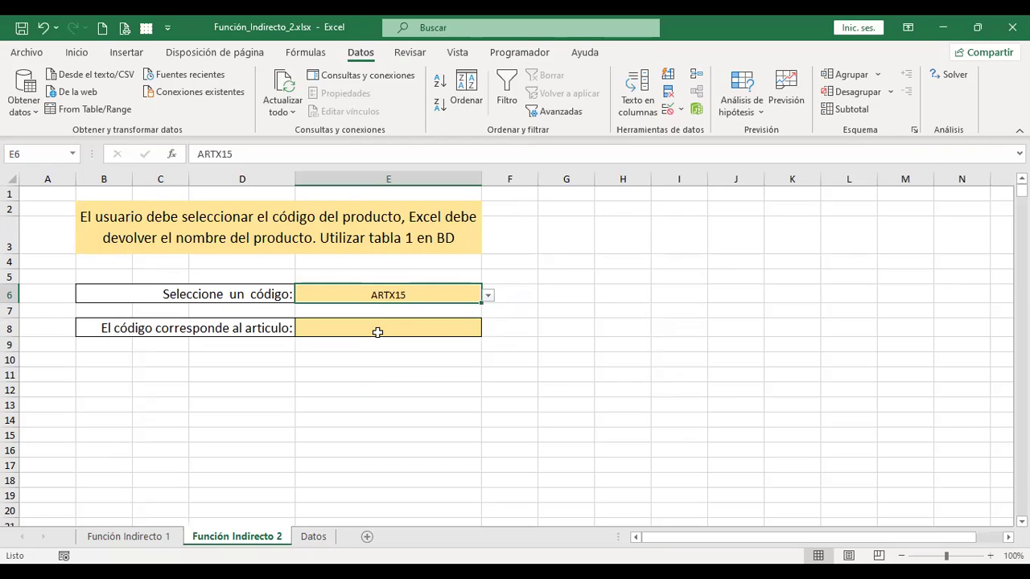
{"action": "left_click", "coordinate": [377, 331]}
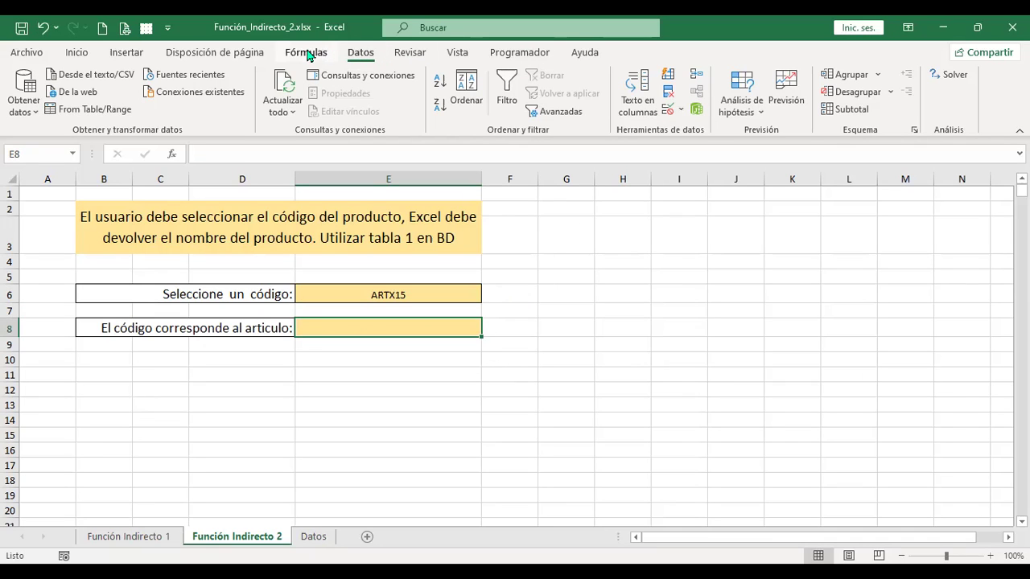
- Review the existing named ranges in Fórmulas > Administrador de nombres
{"action": "left_click", "coordinate": [309, 54]}
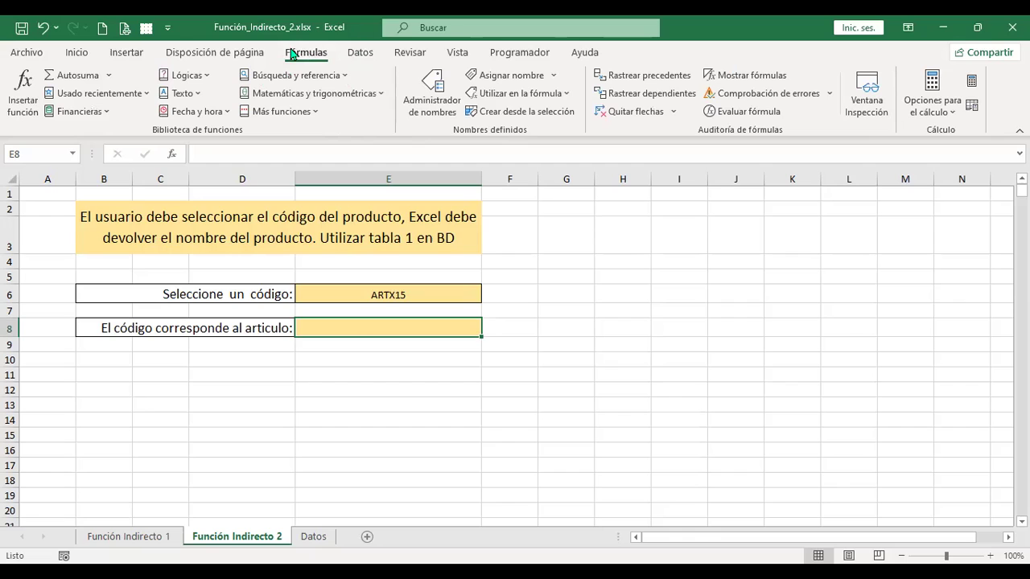
{"action": "left_click", "coordinate": [427, 92]}
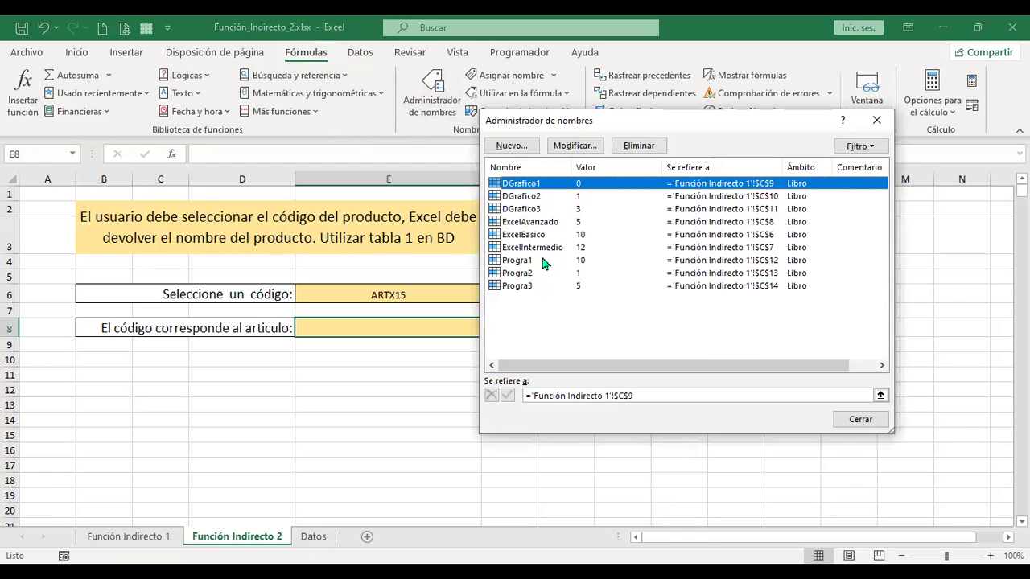
{"action": "left_click", "coordinate": [859, 420]}
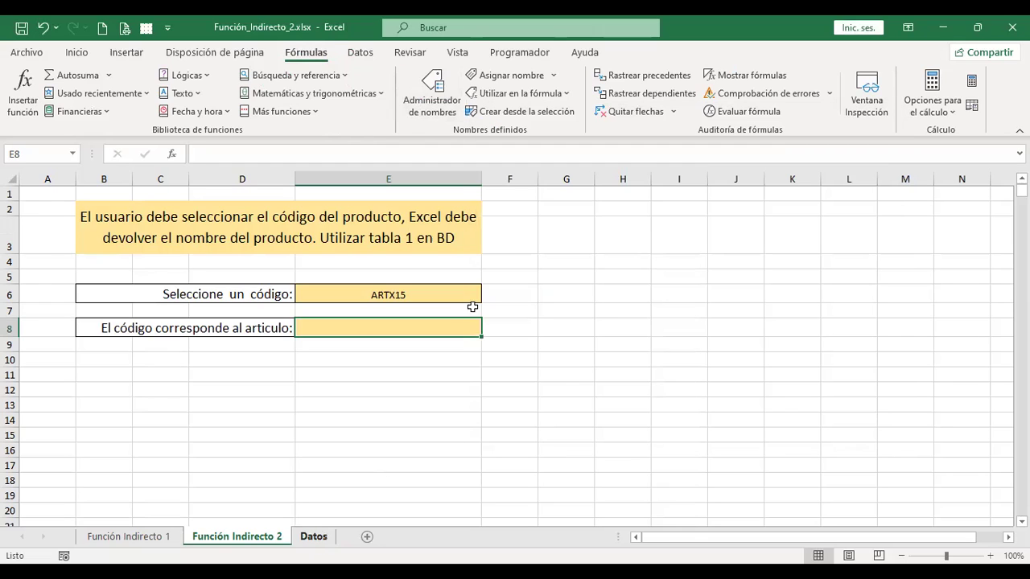
- Start an =INDIRECTO(E6 formula in E8, then cancel it, leaving E8 empty
{"action": "type", "text": "+"}
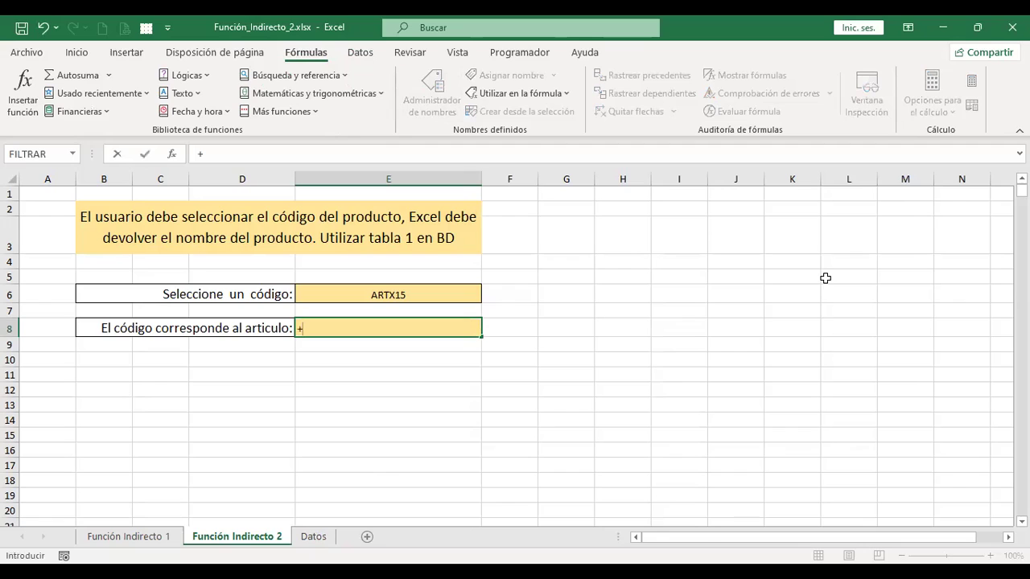
{"action": "type", "text": "indire"}
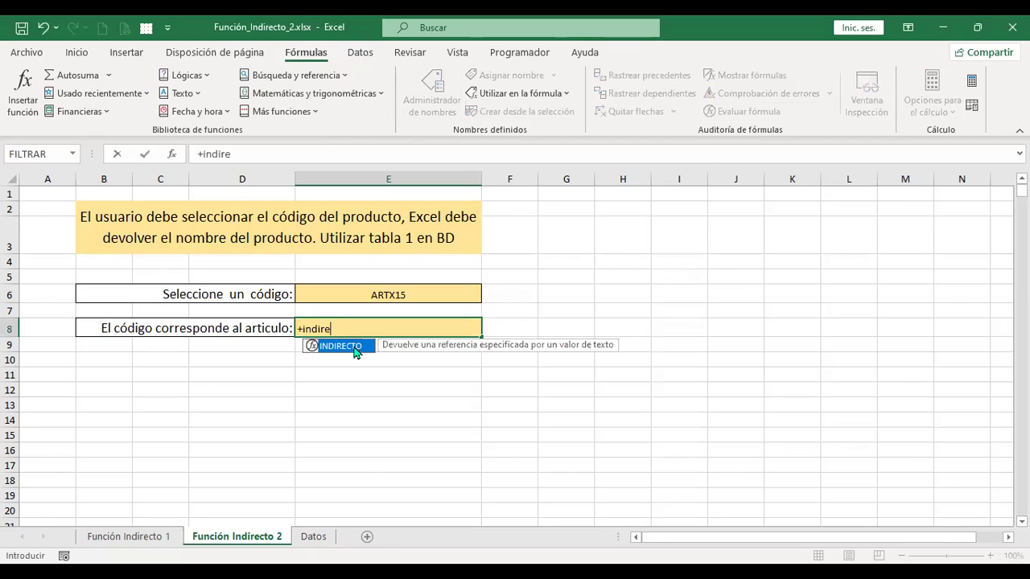
{"action": "double_click", "coordinate": [354, 346]}
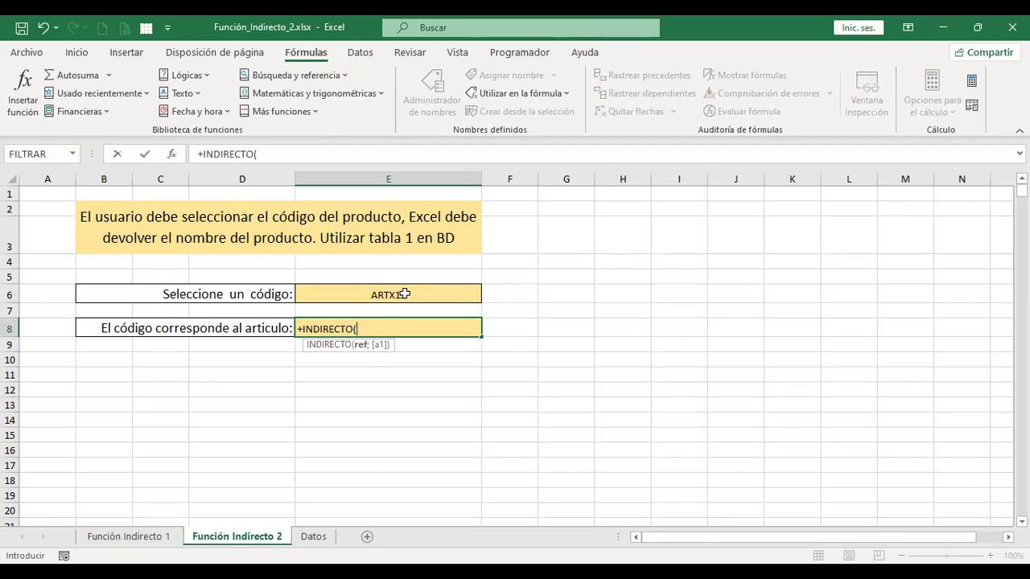
{"action": "left_click", "coordinate": [404, 295]}
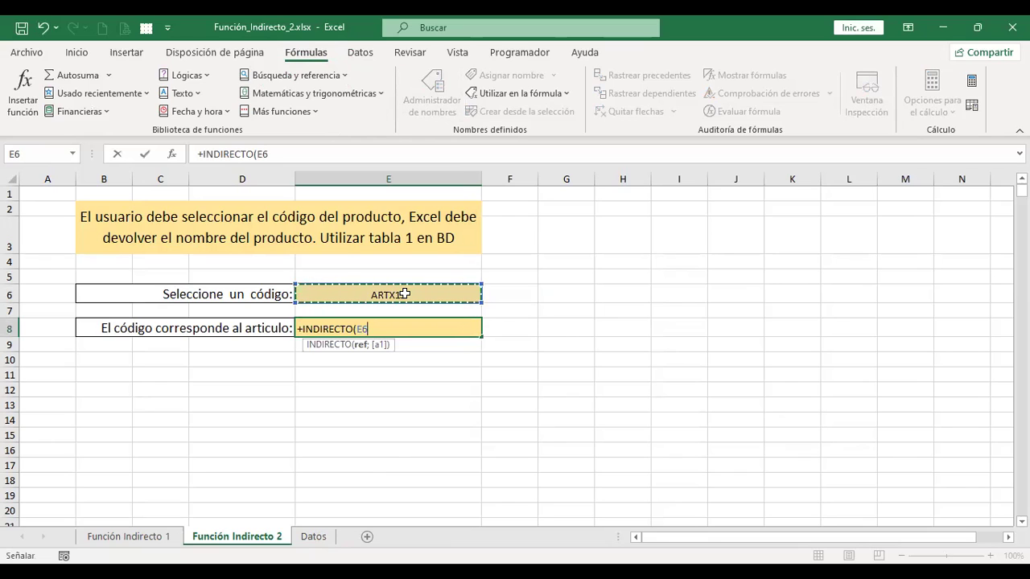
{"action": "key", "text": "Escape"}
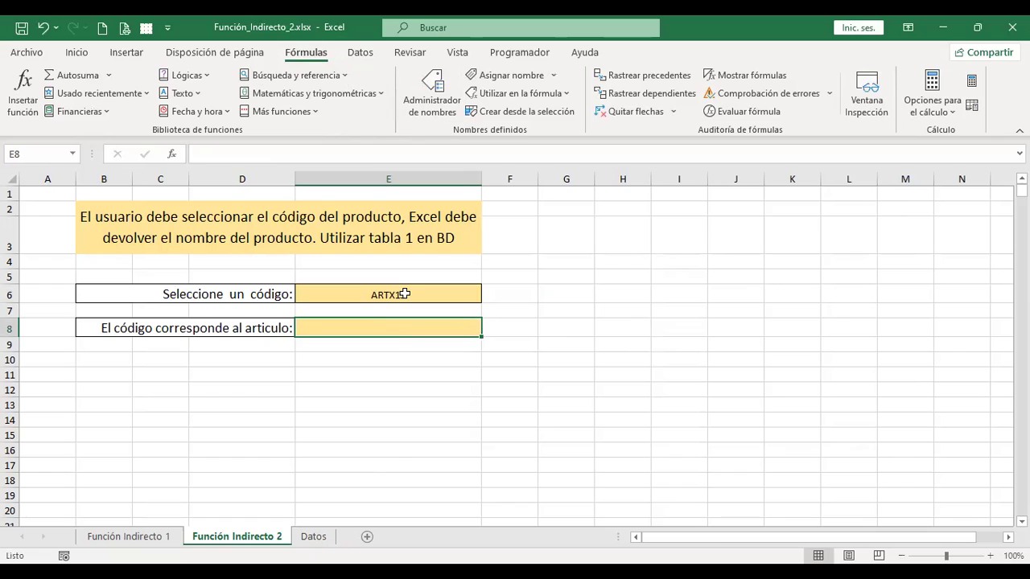
- On the Datos sheet, create names ARTX1–ARTX15 from the left column of F6:G20
{"action": "left_click", "coordinate": [315, 538]}
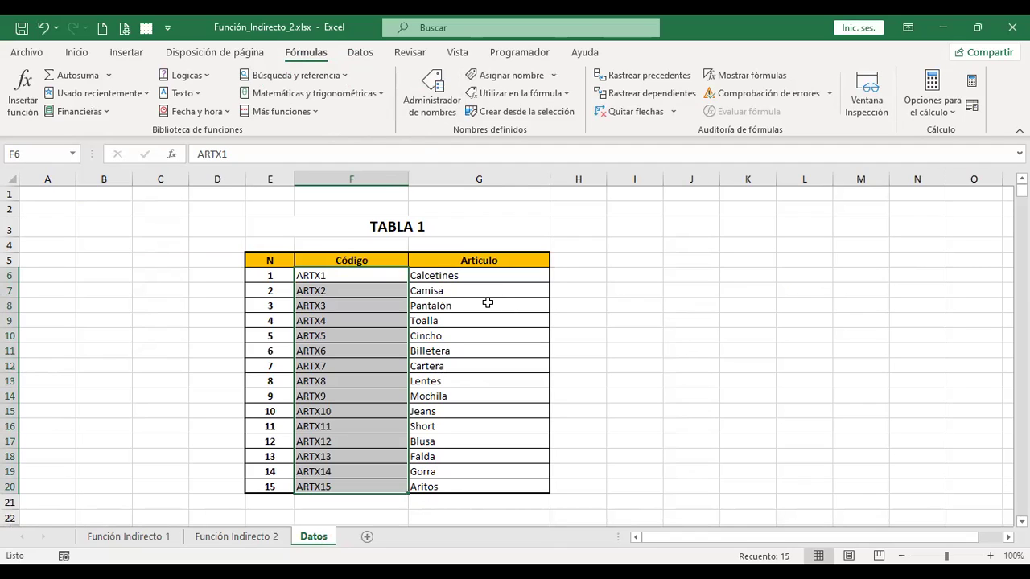
{"action": "left_click", "coordinate": [448, 275]}
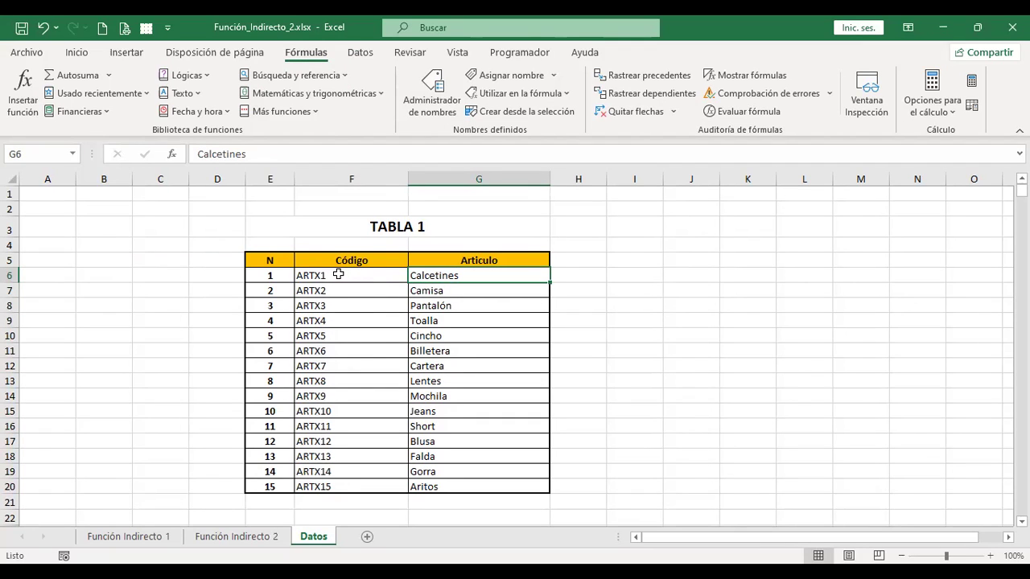
{"action": "left_click_drag", "start_coordinate": [381, 278], "coordinate": [481, 487]}
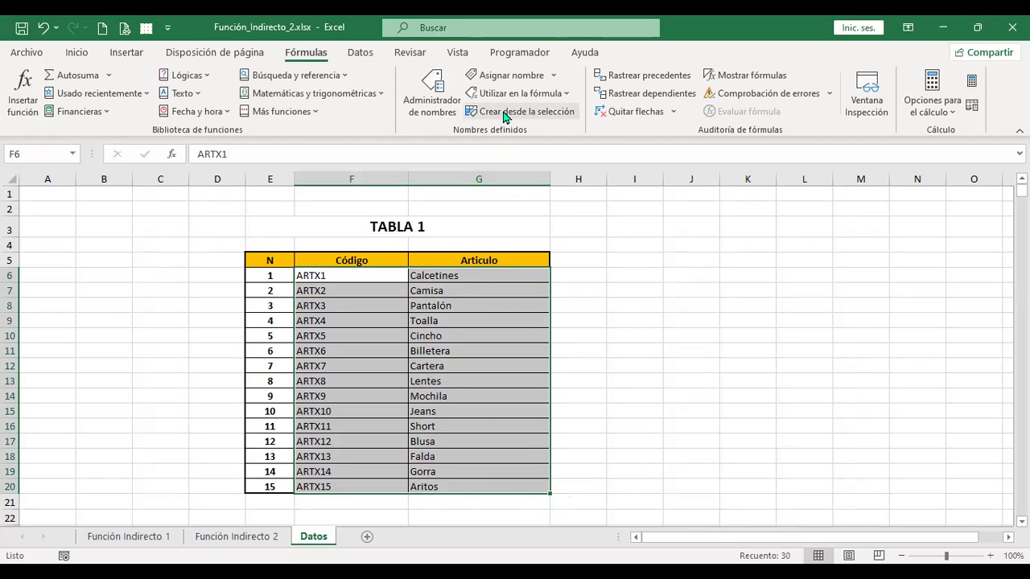
{"action": "left_click", "coordinate": [529, 118]}
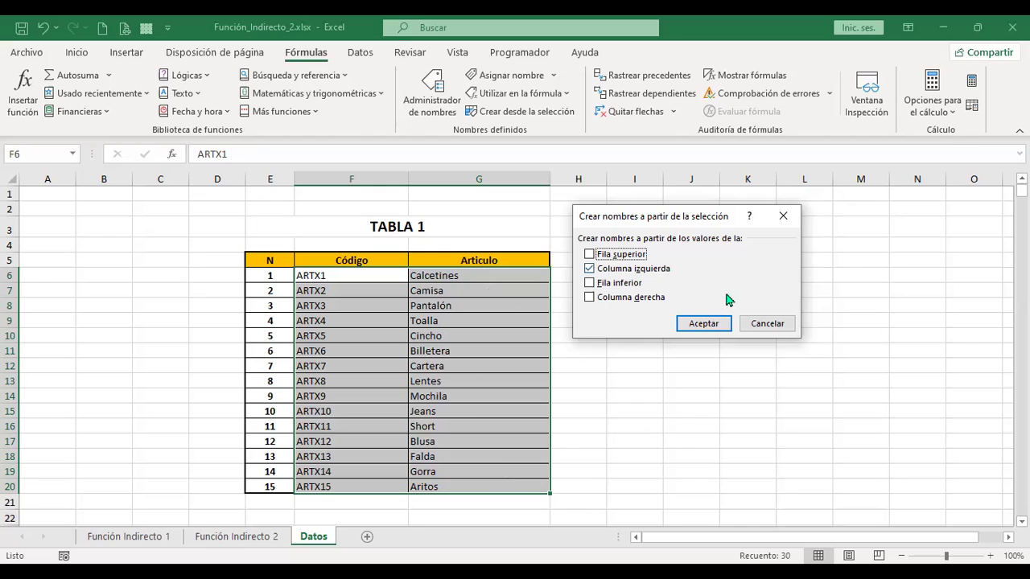
{"action": "left_click", "coordinate": [714, 323]}
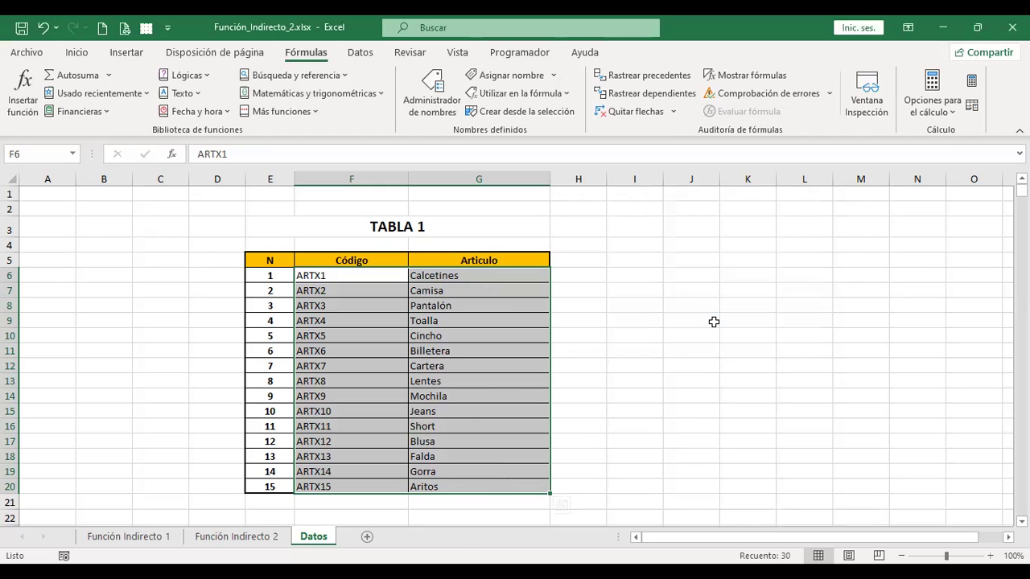
{"action": "left_click", "coordinate": [439, 94]}
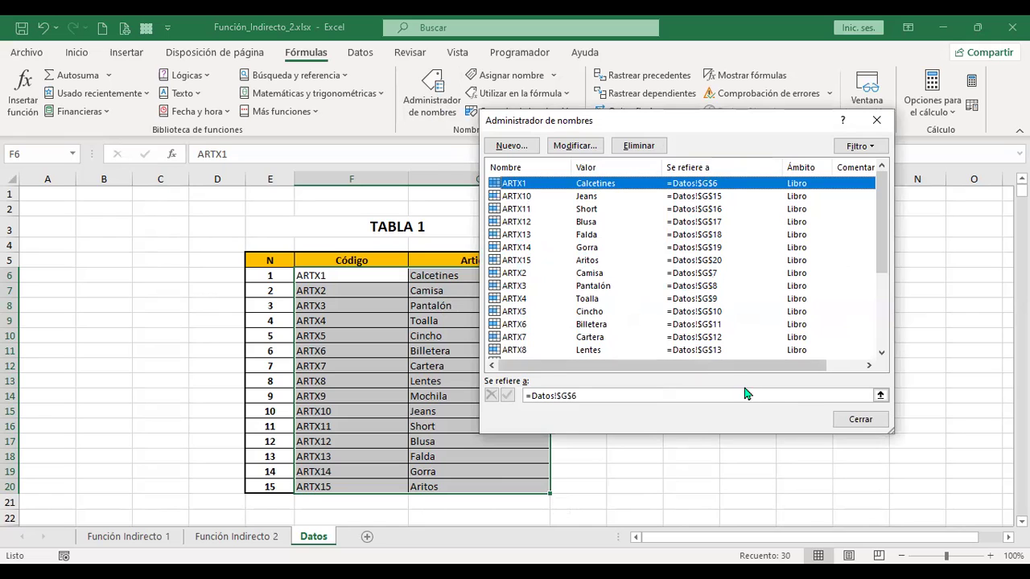
- Enter =+INDIRECTO(E6) in E8 on the Función Indirecto 2 sheet
{"action": "left_click", "coordinate": [869, 420]}
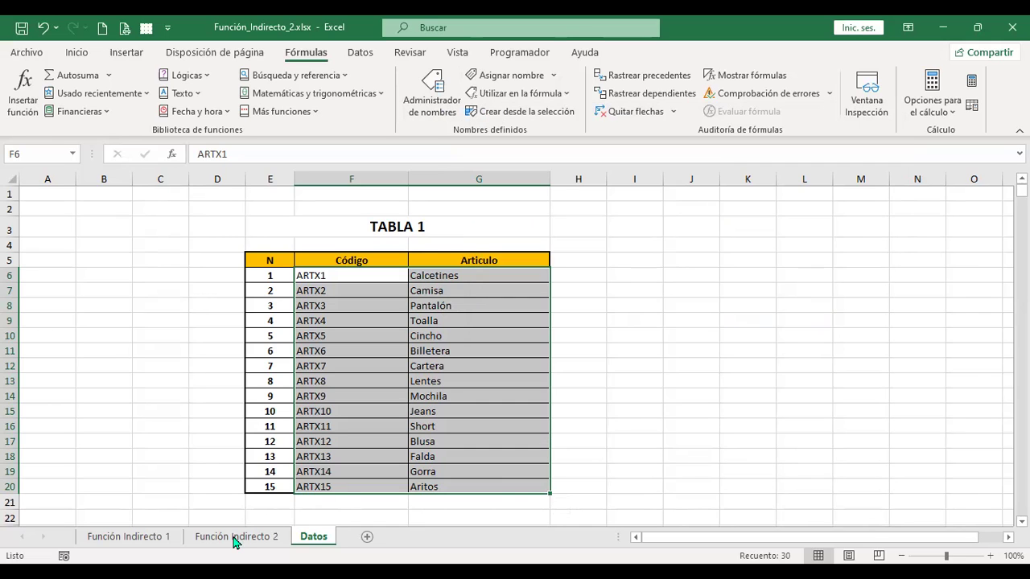
{"action": "left_click", "coordinate": [246, 536]}
{"action": "type", "text": "+"}
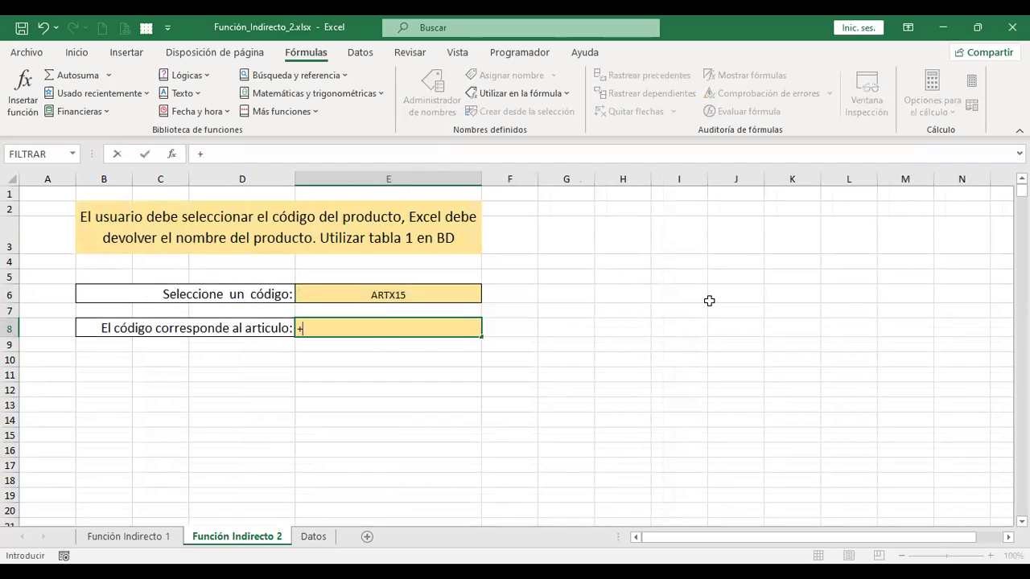
{"action": "type", "text": "indire"}
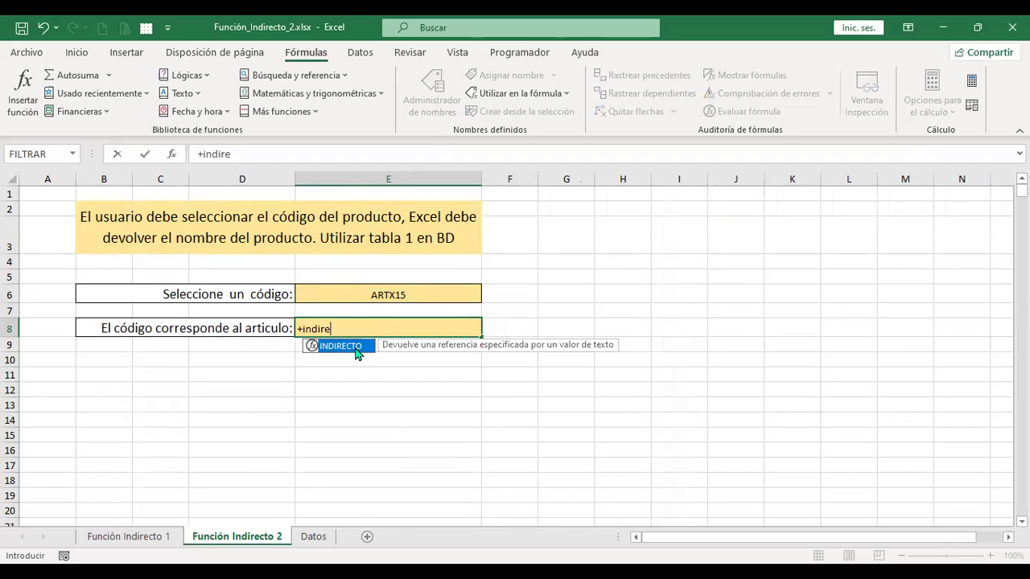
{"action": "double_click", "coordinate": [356, 352]}
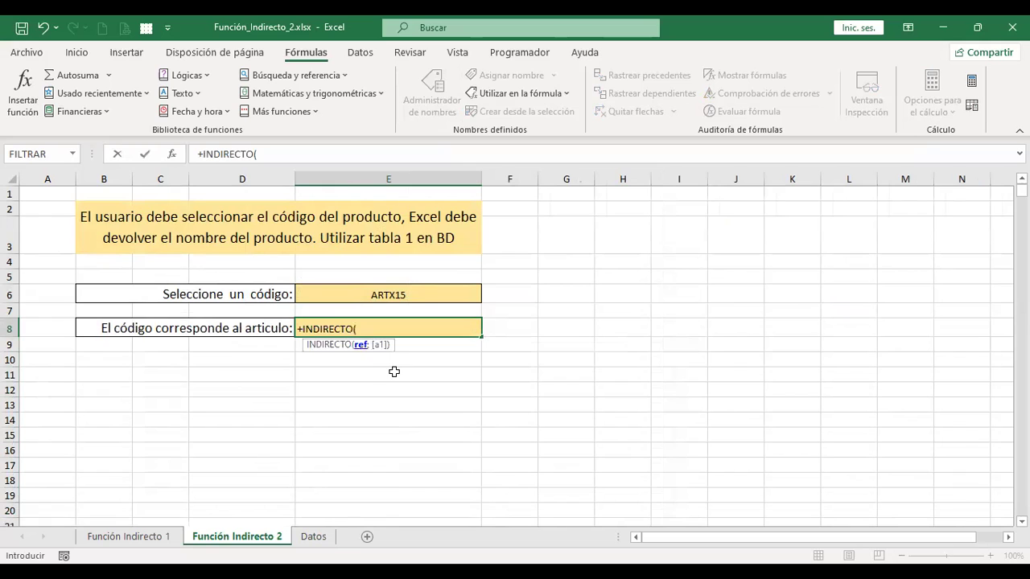
{"action": "left_click", "coordinate": [390, 295]}
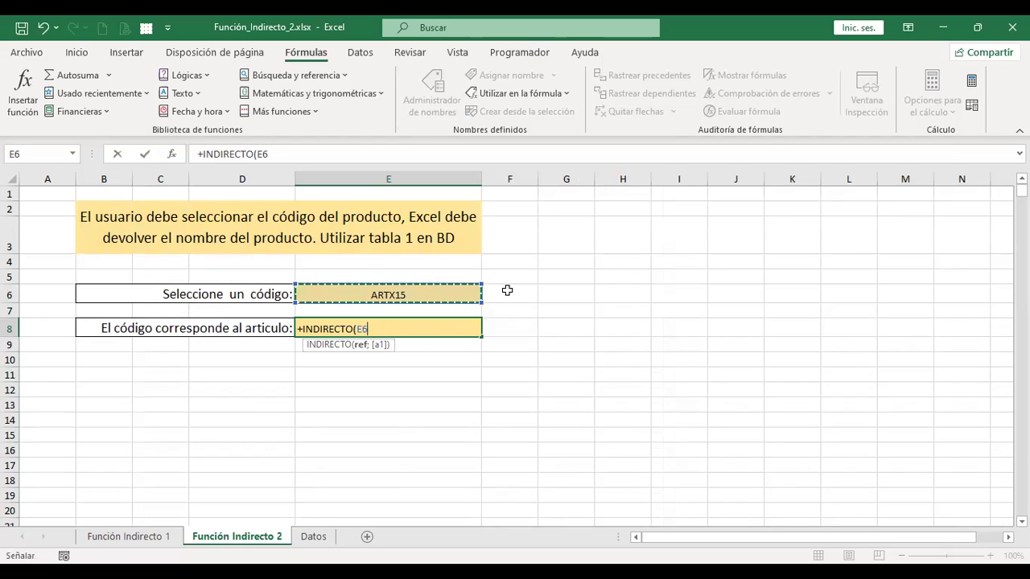
{"action": "key", "text": "ctrl+Return"}
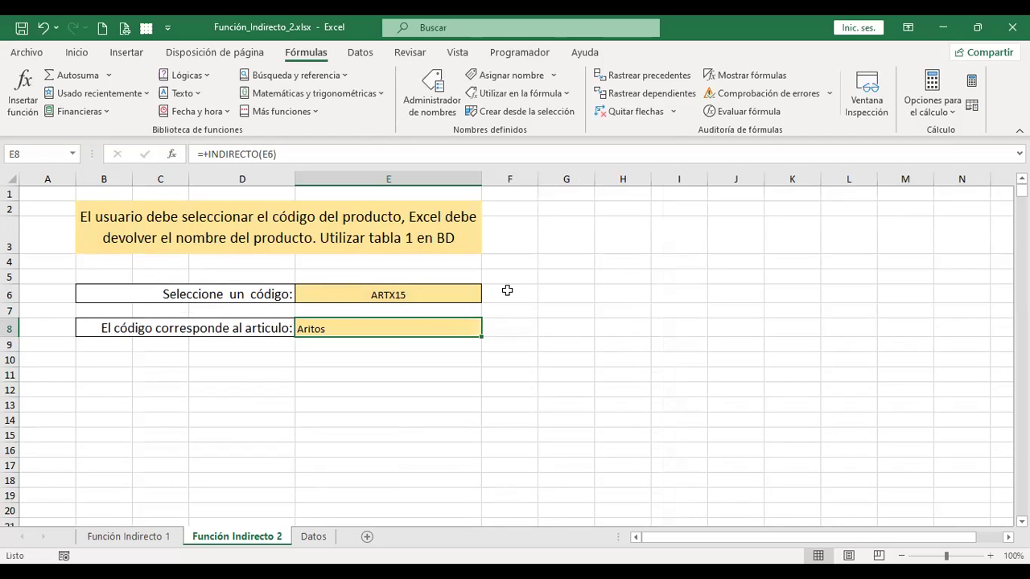
- Test the lookup by choosing ARTX1, then ARTX10 in E6, which returns Jeans
{"action": "left_click", "coordinate": [423, 296]}
{"action": "left_click", "coordinate": [489, 298]}
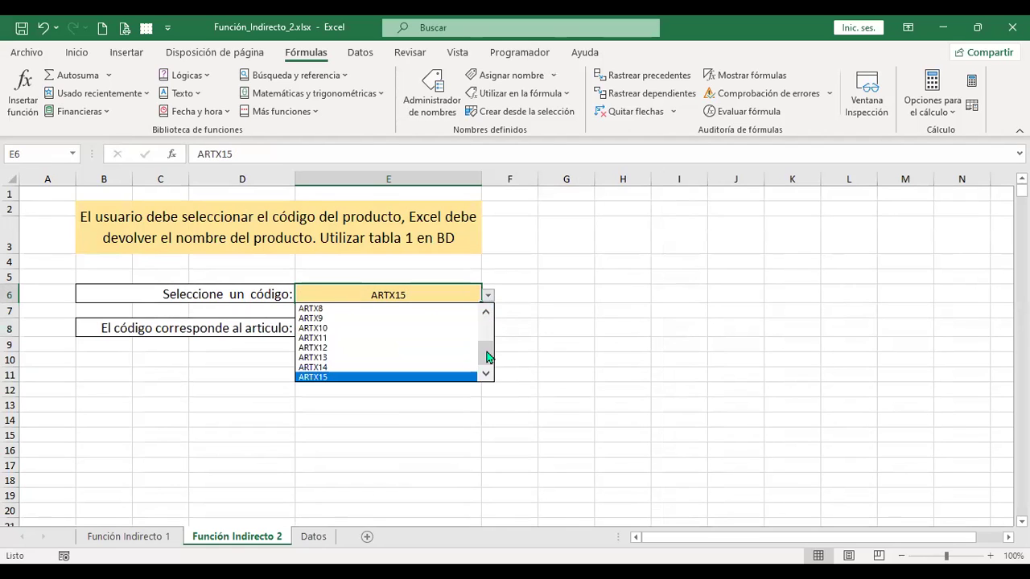
{"action": "left_click_drag", "start_coordinate": [486, 354], "coordinate": [485, 321]}
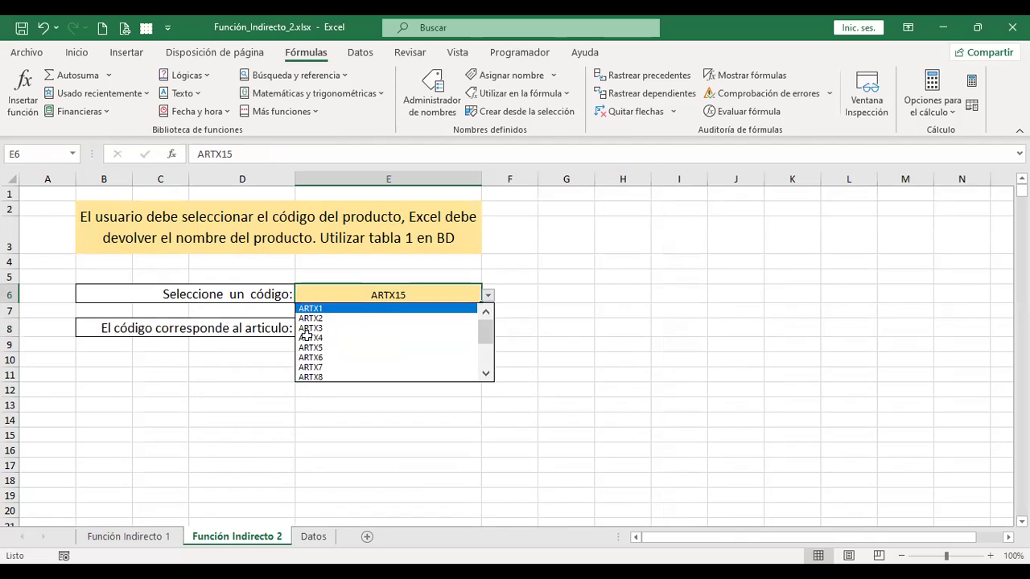
{"action": "left_click", "coordinate": [309, 311]}
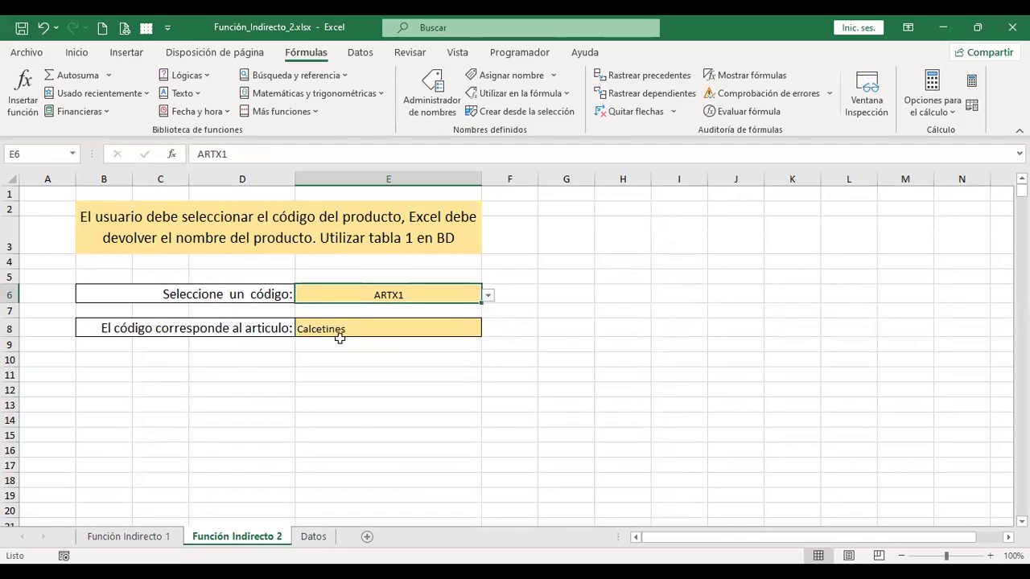
{"action": "left_click", "coordinate": [488, 296]}
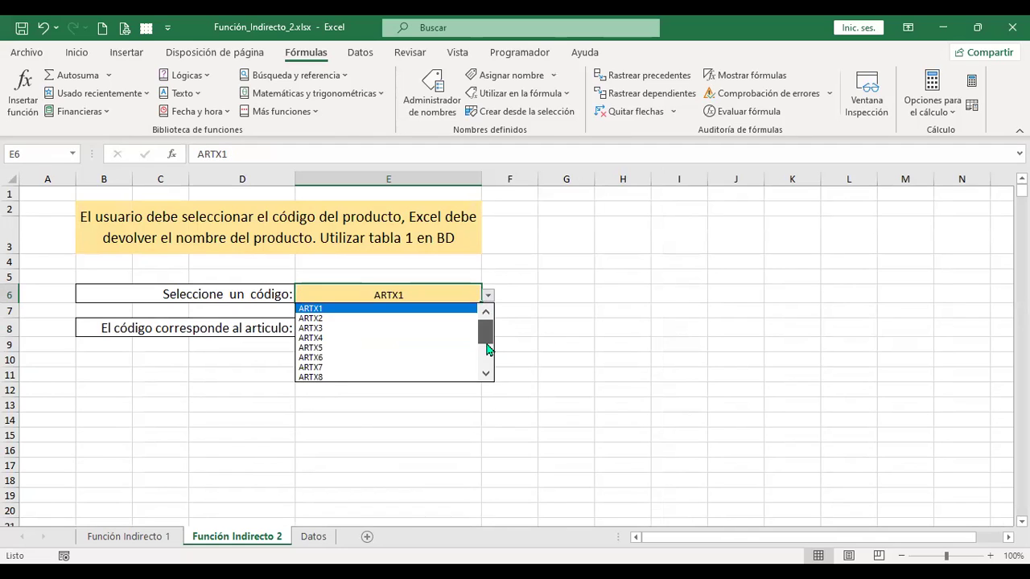
{"action": "scroll", "coordinate": [434, 368], "scroll_direction": "down", "scroll_amount": 2}
{"action": "scroll", "coordinate": [434, 367], "scroll_direction": "down", "scroll_amount": 2}
{"action": "left_click", "coordinate": [389, 358]}
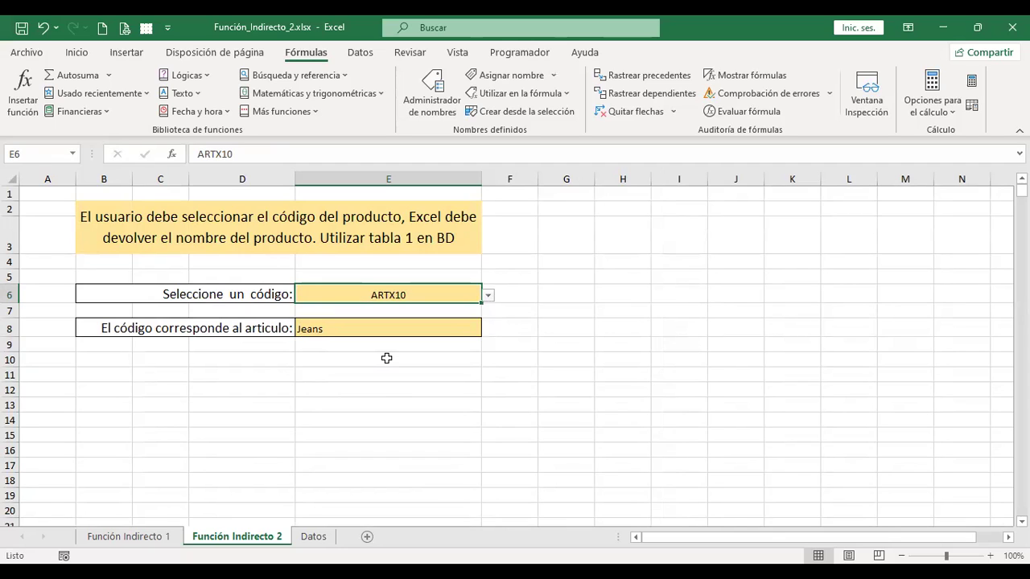
- Add a new blank sheet, Hoja1, after the Datos sheet
{"action": "left_click", "coordinate": [313, 536]}
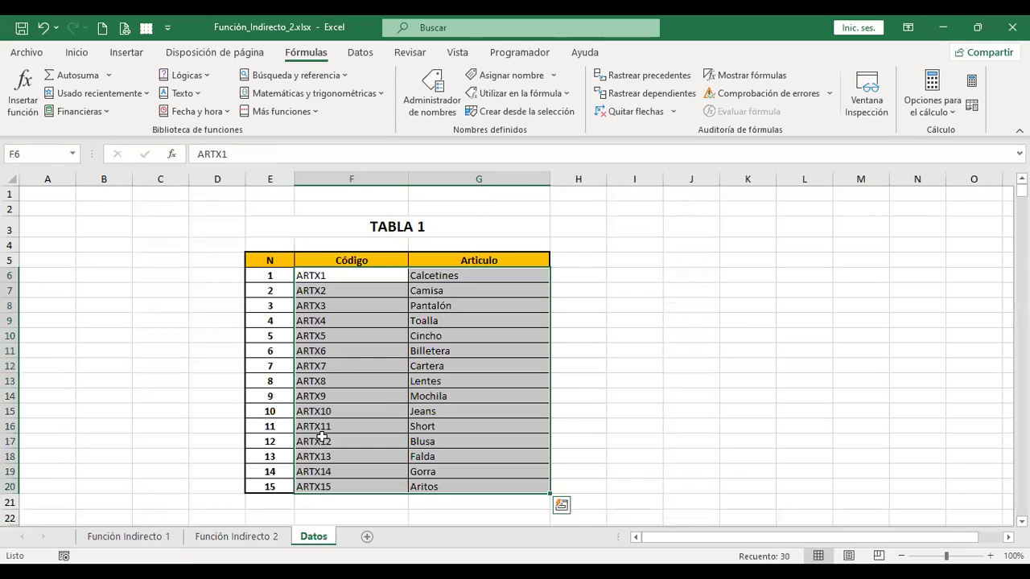
{"action": "left_click", "coordinate": [691, 274]}
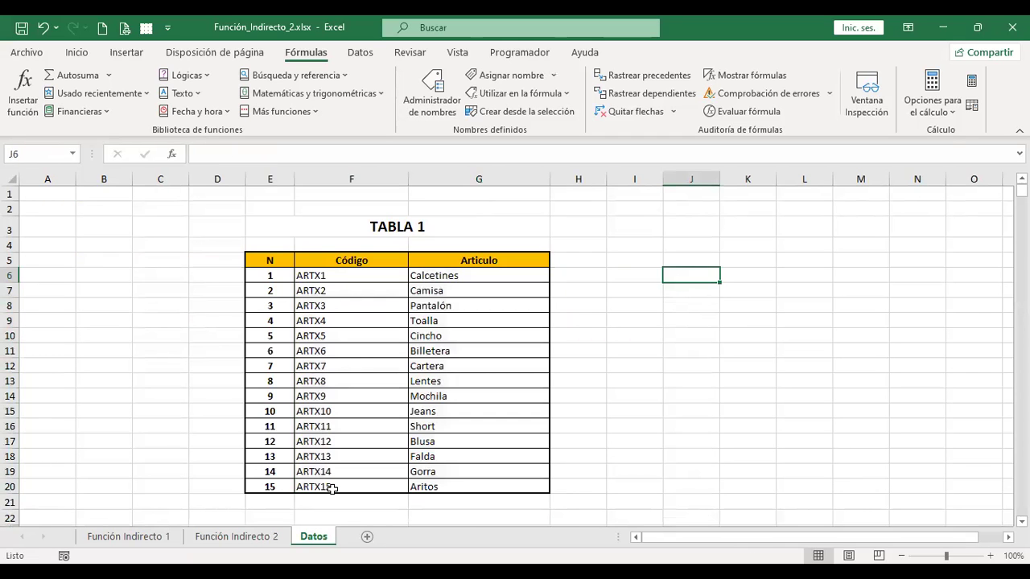
{"action": "left_click", "coordinate": [367, 537]}
- Select every cell on Hoja1 and set the font size to 14
{"action": "left_click", "coordinate": [10, 179]}
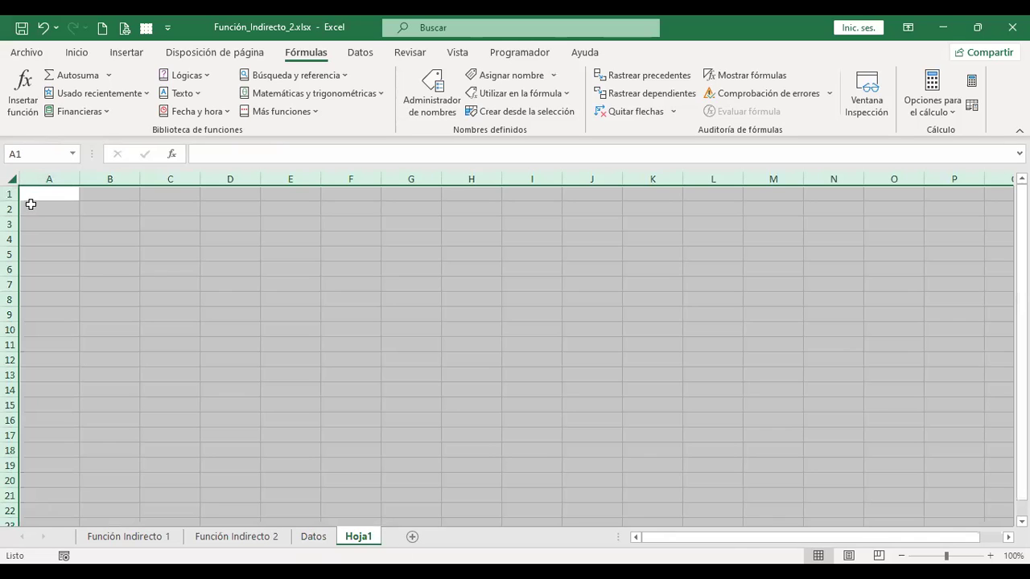
{"action": "scroll", "coordinate": [187, 261], "scroll_direction": "up", "scroll_amount": 1}
{"action": "scroll", "coordinate": [187, 259], "scroll_direction": "up", "scroll_amount": 2}
{"action": "scroll", "coordinate": [188, 260], "scroll_direction": "up", "scroll_amount": 1}
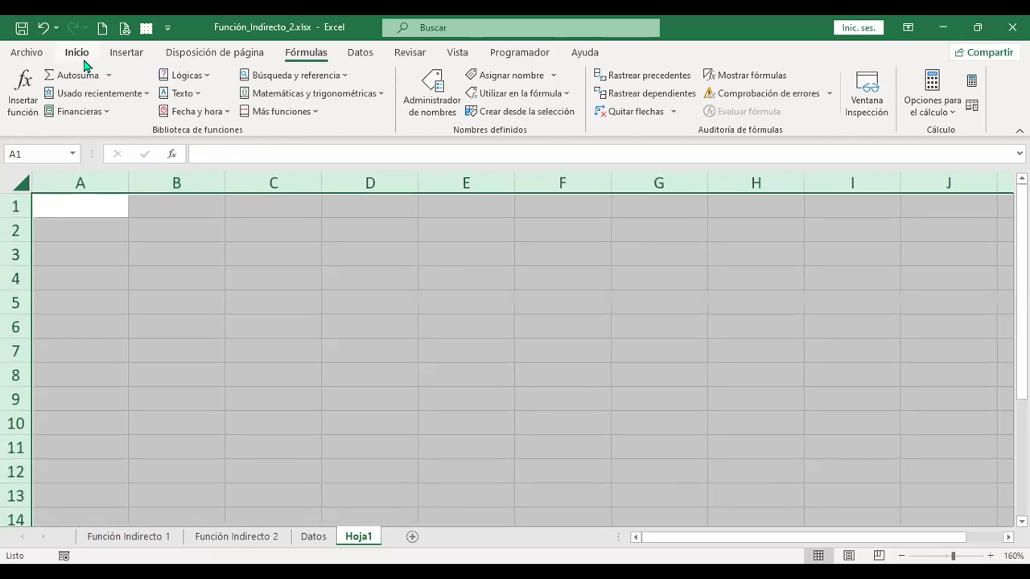
{"action": "left_click", "coordinate": [76, 53]}
{"action": "left_click", "coordinate": [214, 81]}
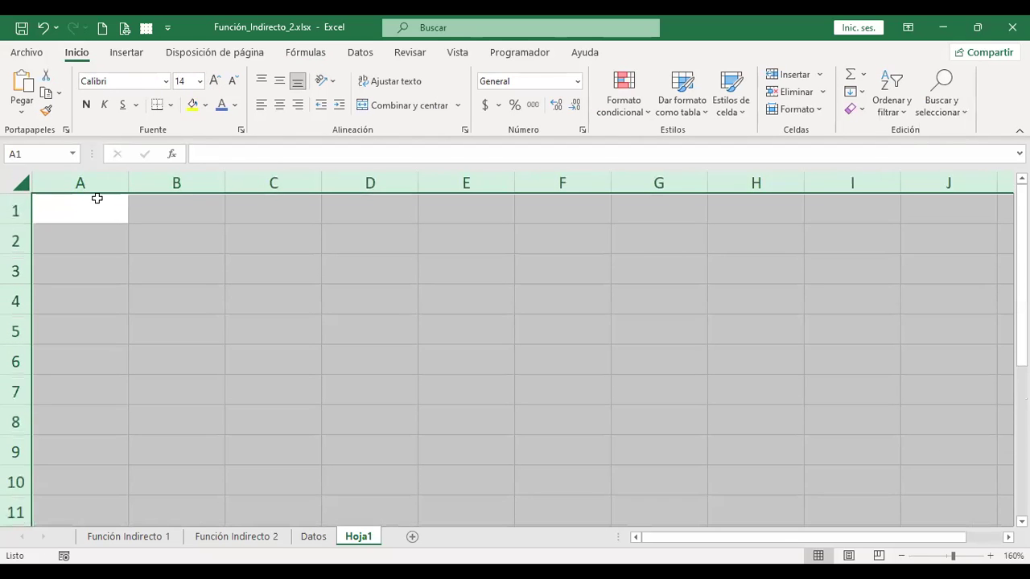
{"action": "left_click", "coordinate": [96, 199]}
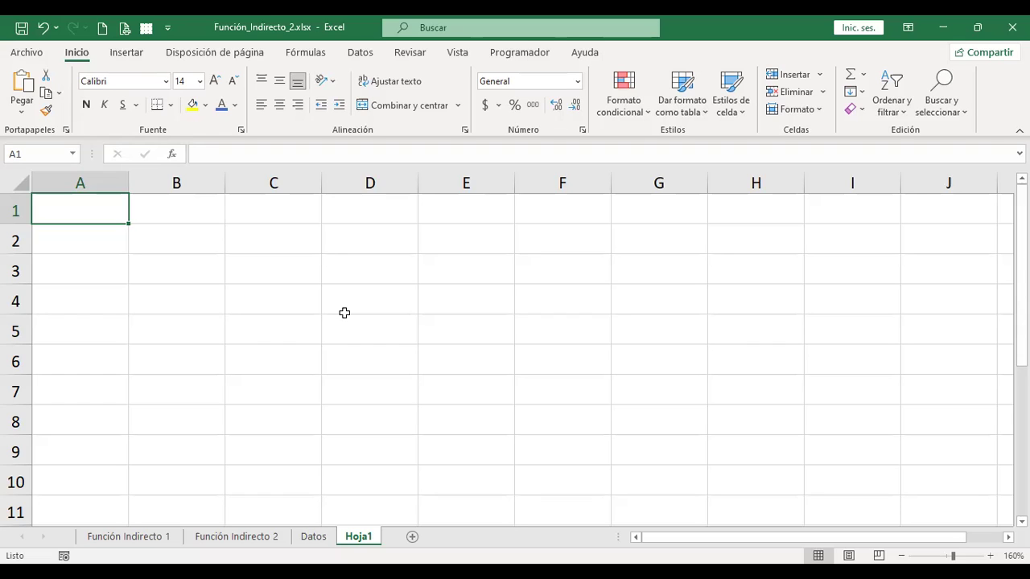
- Enter the title Súper selectos in A1 and the heading Sucursales in A2
{"action": "type", "text": "Súer"}
{"action": "key", "text": "BackSpace"}
{"action": "key", "text": "BackSpace"}
{"action": "type", "text": "per selectos"}
{"action": "key", "text": "Return"}
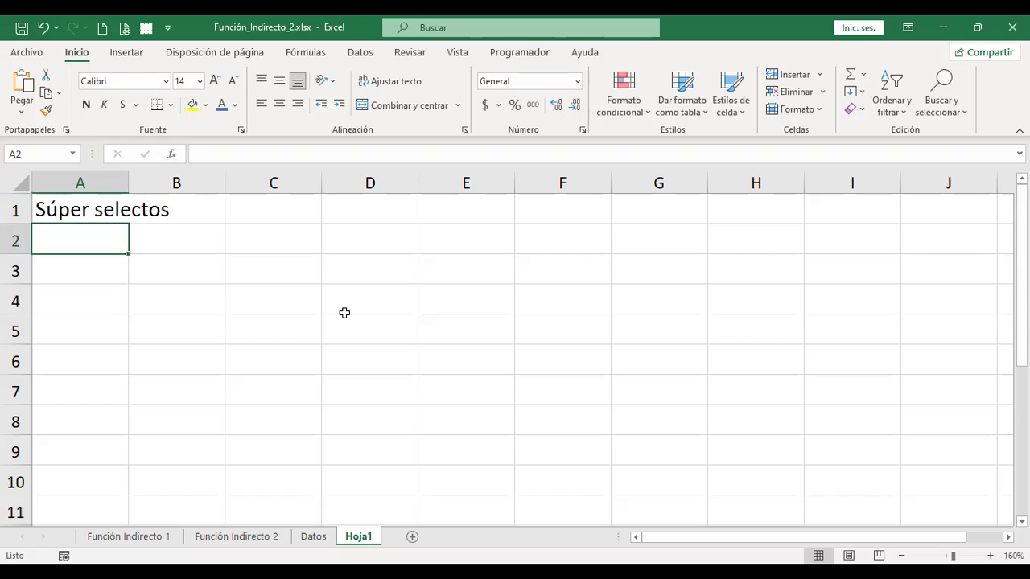
{"action": "type", "text": "Tiend"}
{"action": "key", "text": "BackSpace"}
{"action": "key", "text": "BackSpace"}
{"action": "key", "text": "BackSpace"}
{"action": "key", "text": "BackSpace"}
{"action": "type", "text": "Sucrusal"}
{"action": "key", "text": "BackSpace"}
{"action": "key", "text": "BackSpace"}
{"action": "key", "text": "BackSpace"}
{"action": "key", "text": "BackSpace"}
{"action": "key", "text": "BackSpace"}
{"action": "type", "text": "ursales"}
{"action": "key", "text": "Return"}
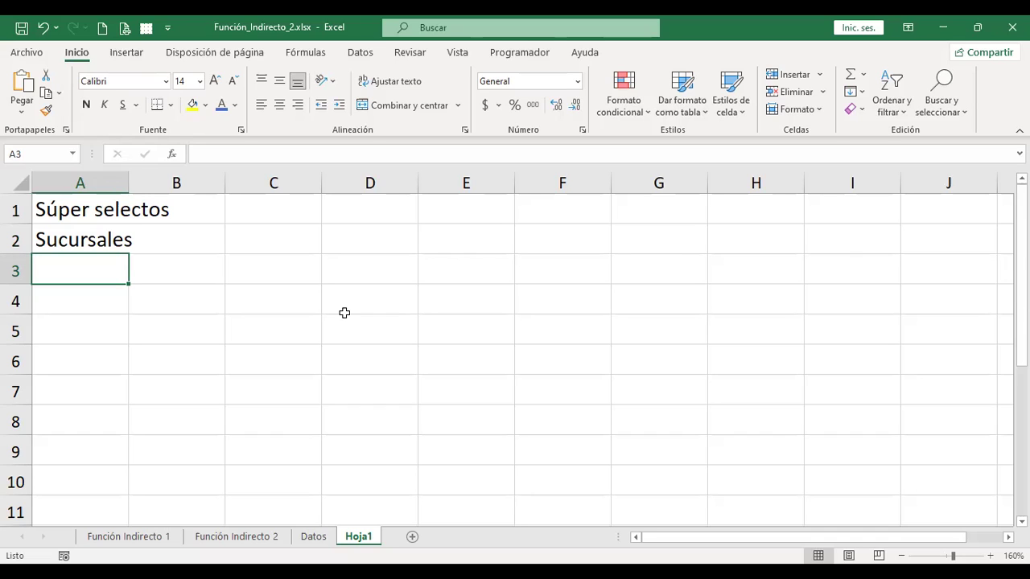
- List branches Las Cascadas, Metrosur, Escalón, Centro de SS and San Marcos in A3:A7, autofitting column A
{"action": "type", "text": "Las Cascadas"}
{"action": "key", "text": "Return"}
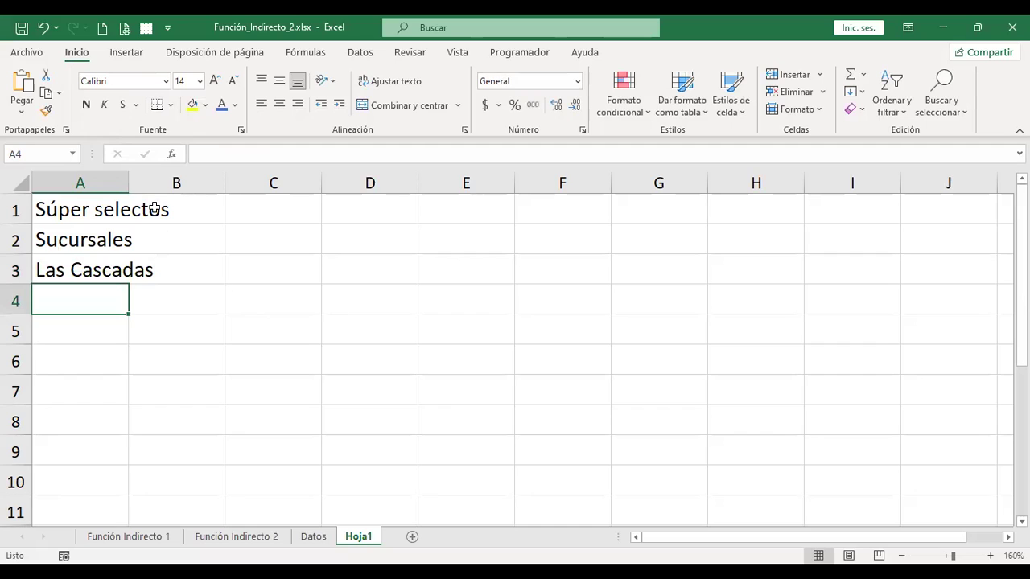
{"action": "double_click", "coordinate": [129, 182]}
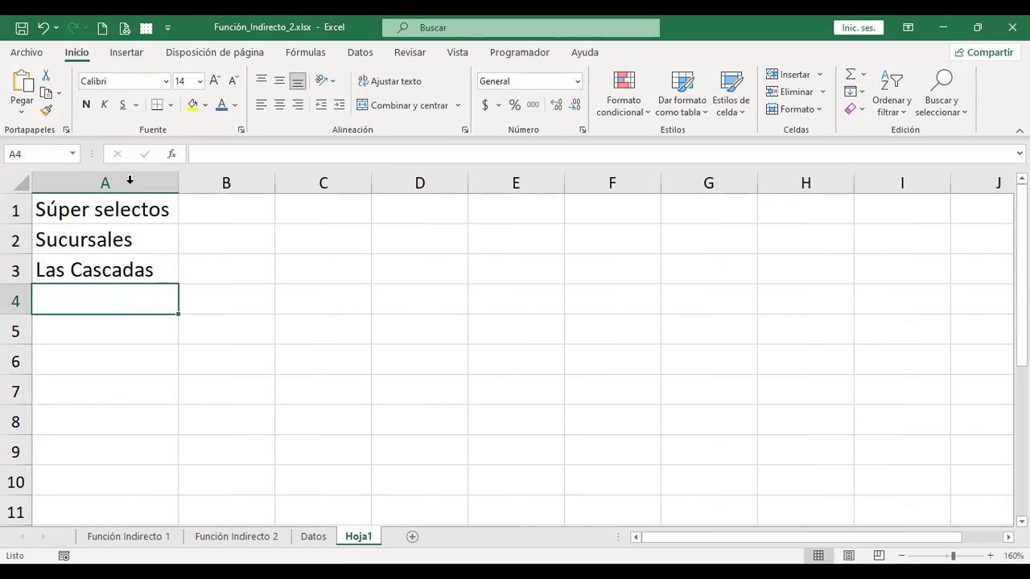
{"action": "type", "text": "Metrosur"}
{"action": "key", "text": "Return"}
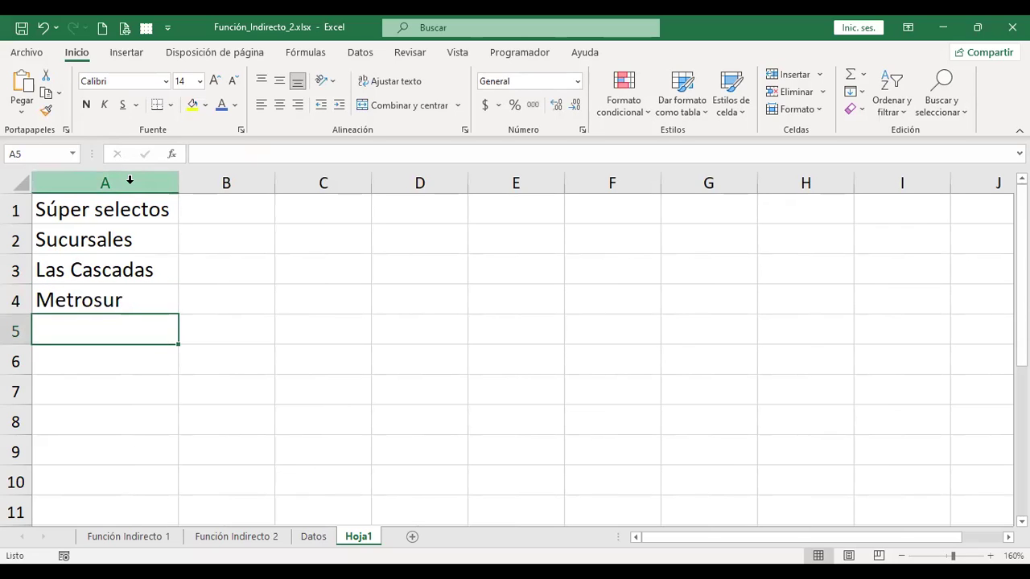
{"action": "type", "text": "C"}
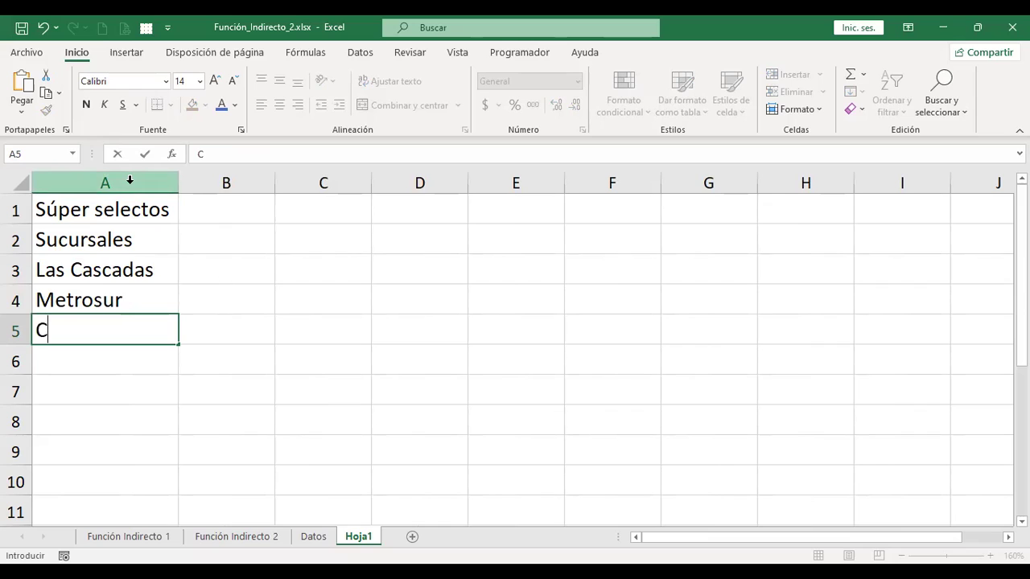
{"action": "key", "text": "BackSpace"}
{"action": "type", "text": "Escalón"}
{"action": "key", "text": "Return"}
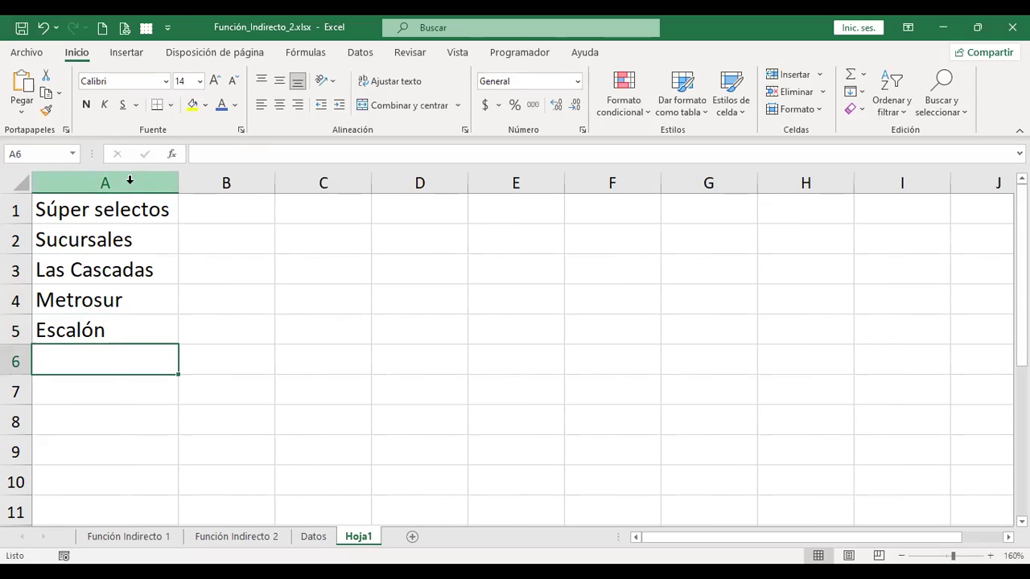
{"action": "type", "text": "Centro de SS"}
{"action": "key", "text": "Return"}
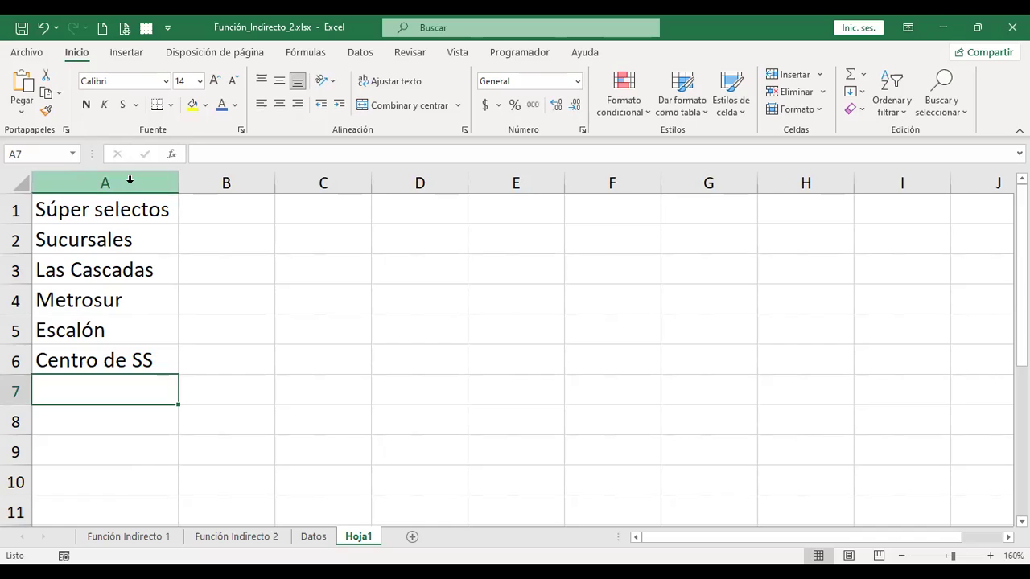
{"action": "type", "text": "San Marcos"}
{"action": "key", "text": "Return"}
- Select the branch names, then type the heading Categorías de productos in B2
{"action": "key", "text": "Up"}
{"action": "key", "text": "Up"}
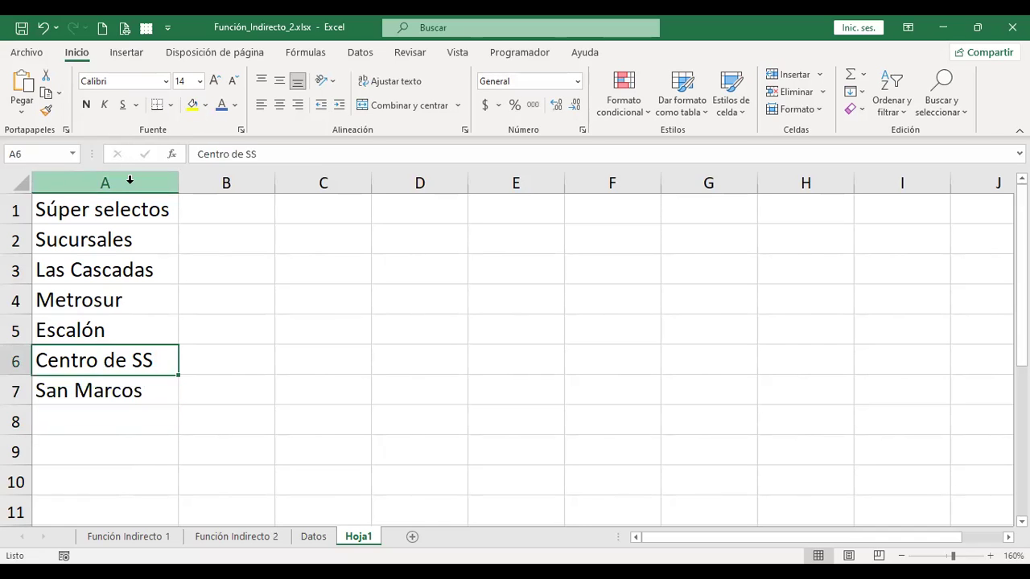
{"action": "key", "text": "Up"}
{"action": "key", "text": "Up"}
{"action": "key", "text": "Up"}
{"action": "key", "text": "shift+Down"}
{"action": "key", "text": "shift+Down"}
{"action": "key", "text": "shift+Down"}
{"action": "key", "text": "shift+Down"}
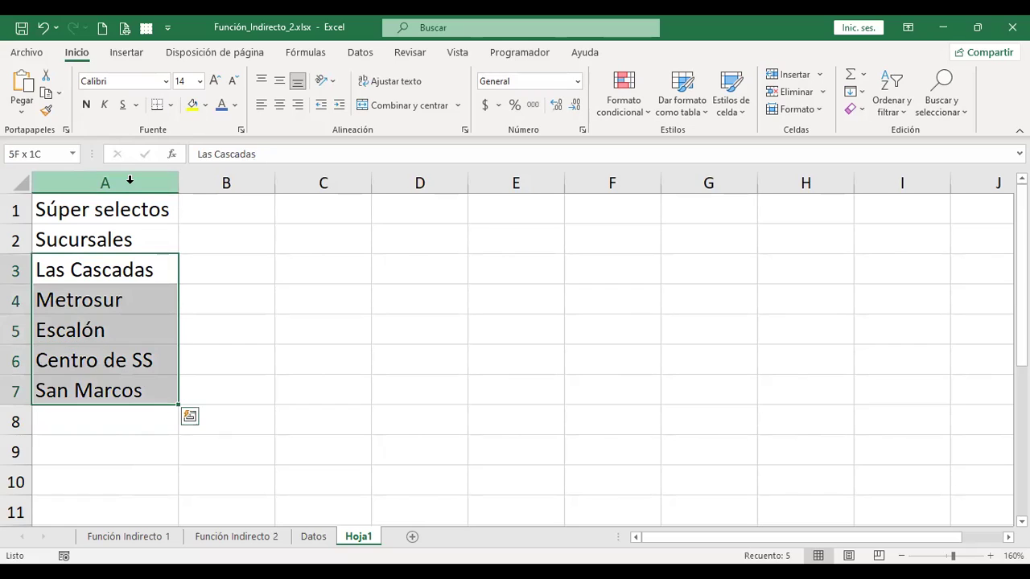
{"action": "key", "text": "Up"}
{"action": "key", "text": "Right"}
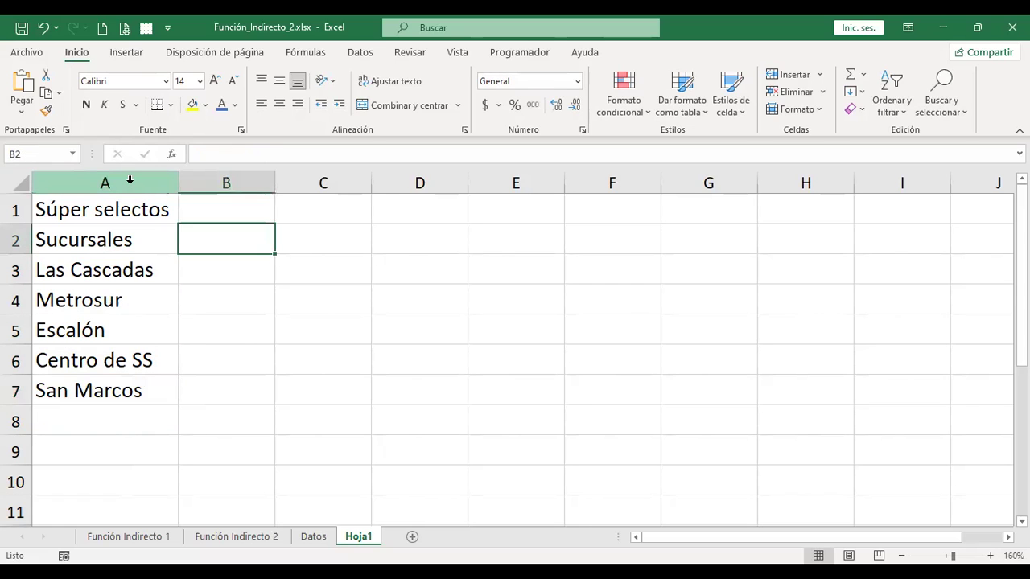
{"action": "type", "text": "Categorías de productos"}
- Commit the B2 heading, autofit column B, and enter Carnes and Lácteos in B3:B4
{"action": "key", "text": "Return"}
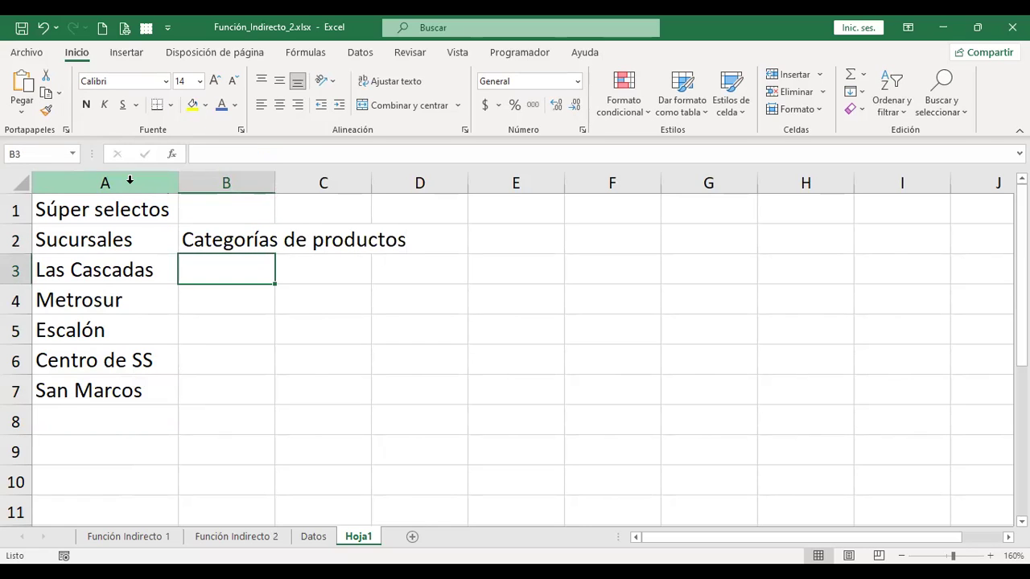
{"action": "double_click", "coordinate": [272, 189]}
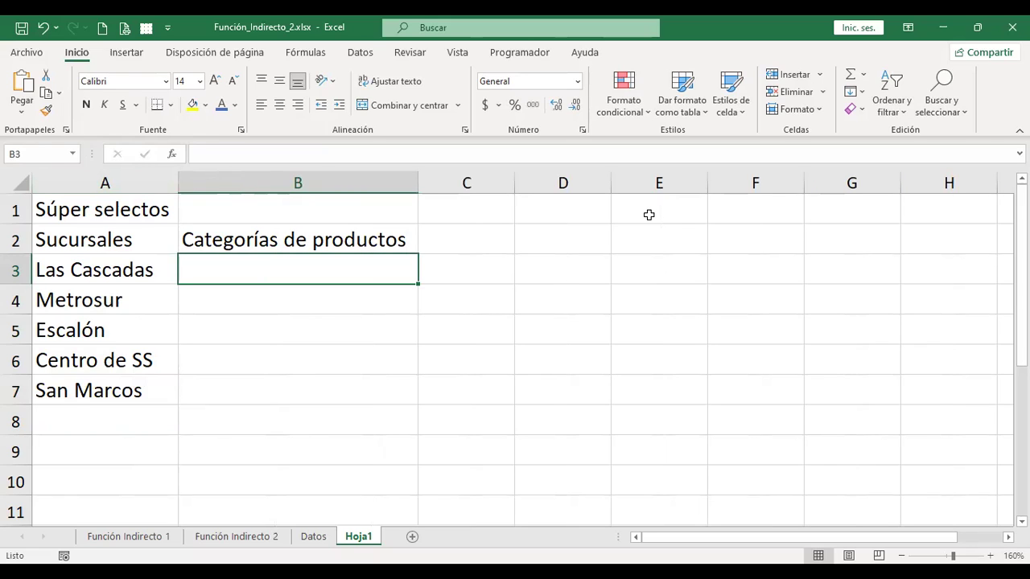
{"action": "type", "text": "Carne"}
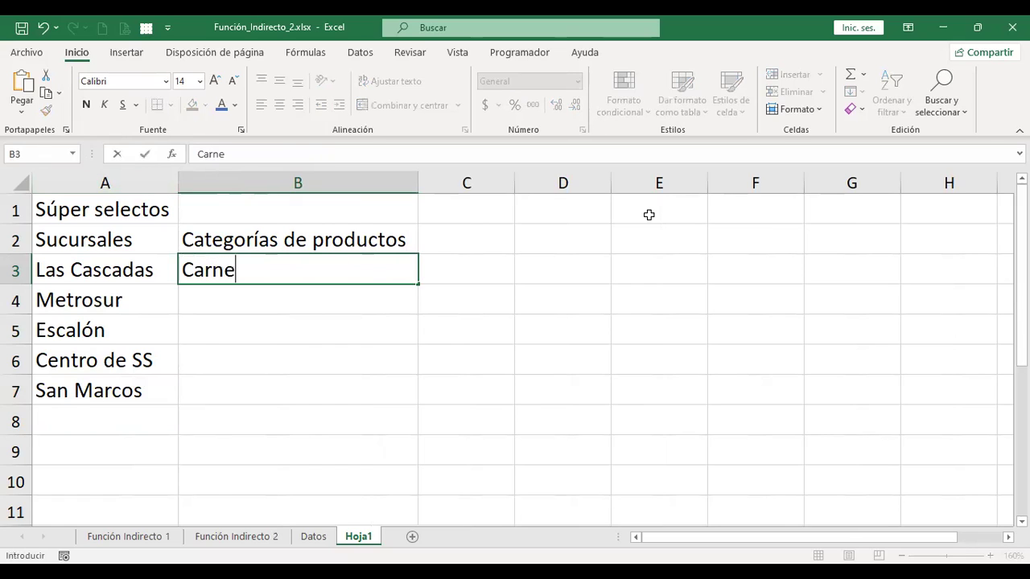
{"action": "type", "text": "s"}
{"action": "key", "text": "Return"}
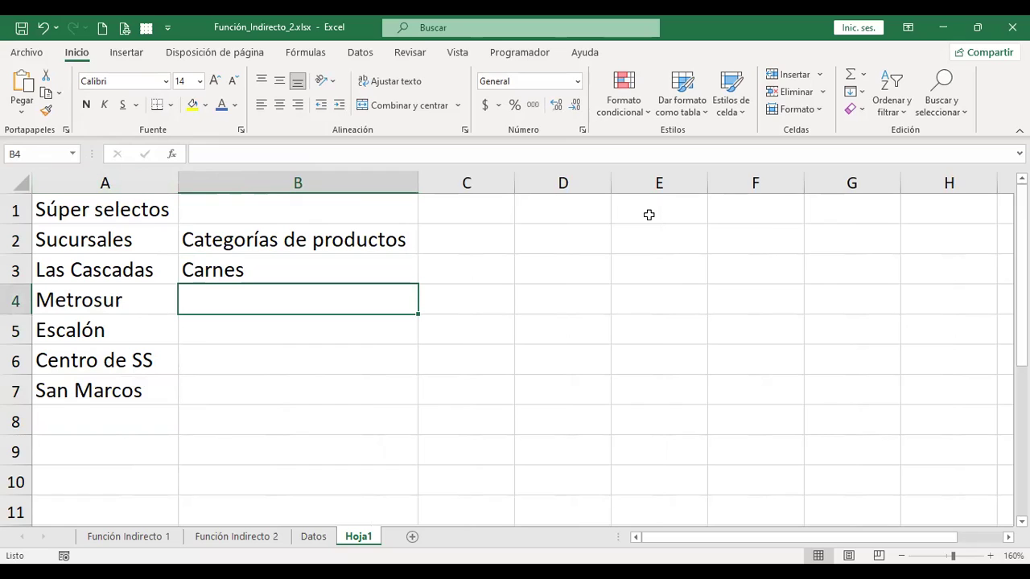
{"action": "type", "text": "Lácte"}
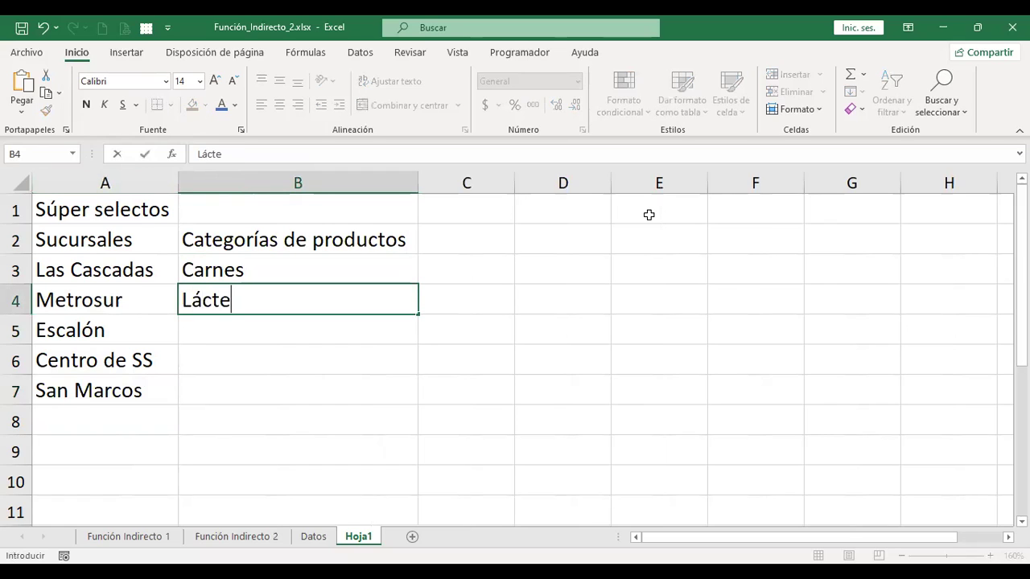
{"action": "type", "text": "os"}
{"action": "key", "text": "Return"}
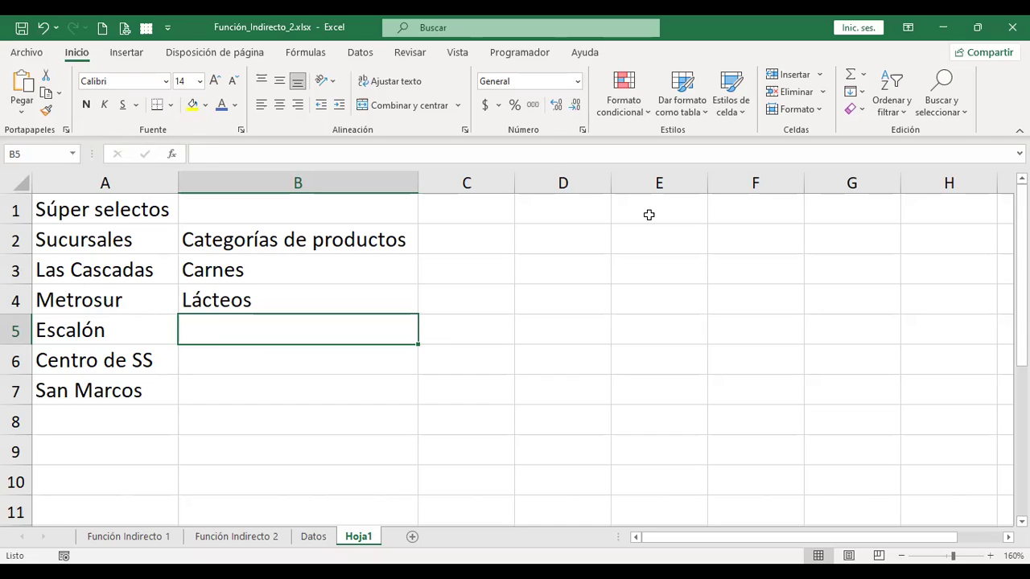
- Enter the B5 category, replacing Baño and then Higiene with Cuidado personal
{"action": "type", "text": "Baño"}
{"action": "key", "text": "Return"}
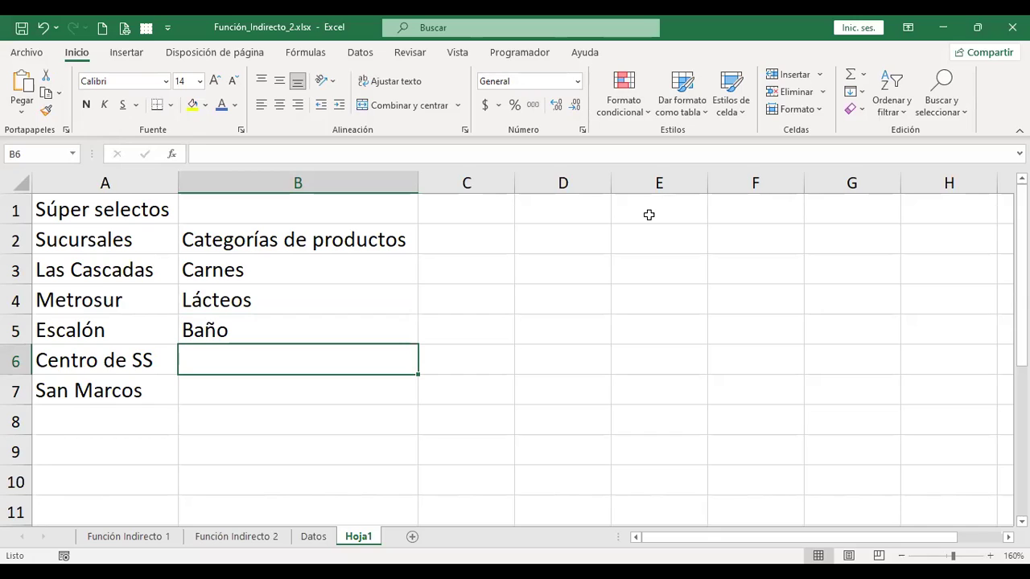
{"action": "key", "text": "Up"}
{"action": "type", "text": "H"}
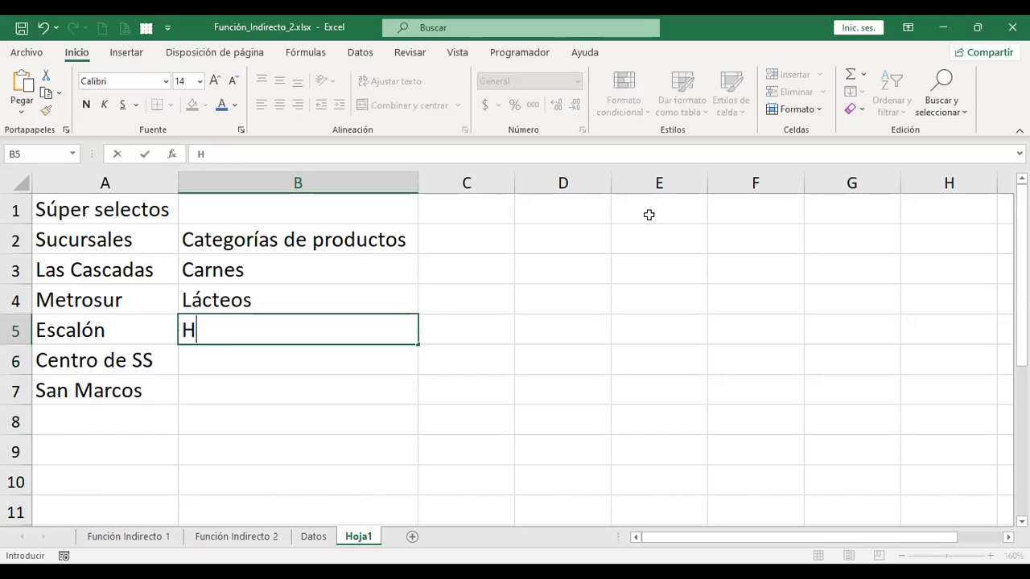
{"action": "type", "text": "igiene"}
{"action": "key", "text": "Return"}
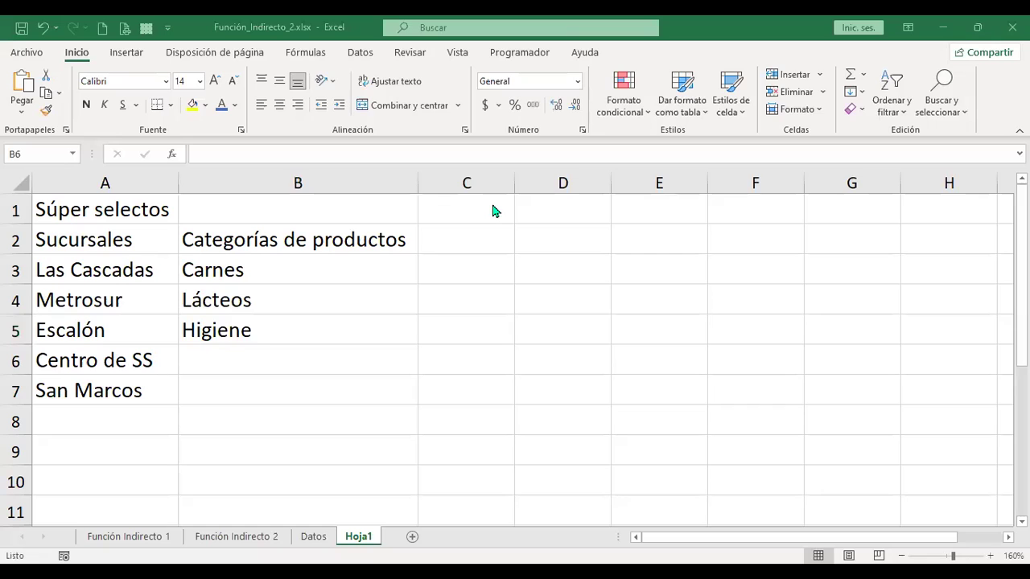
{"action": "key", "text": "Up"}
{"action": "type", "text": "Cuidado personal"}
{"action": "key", "text": "Return"}
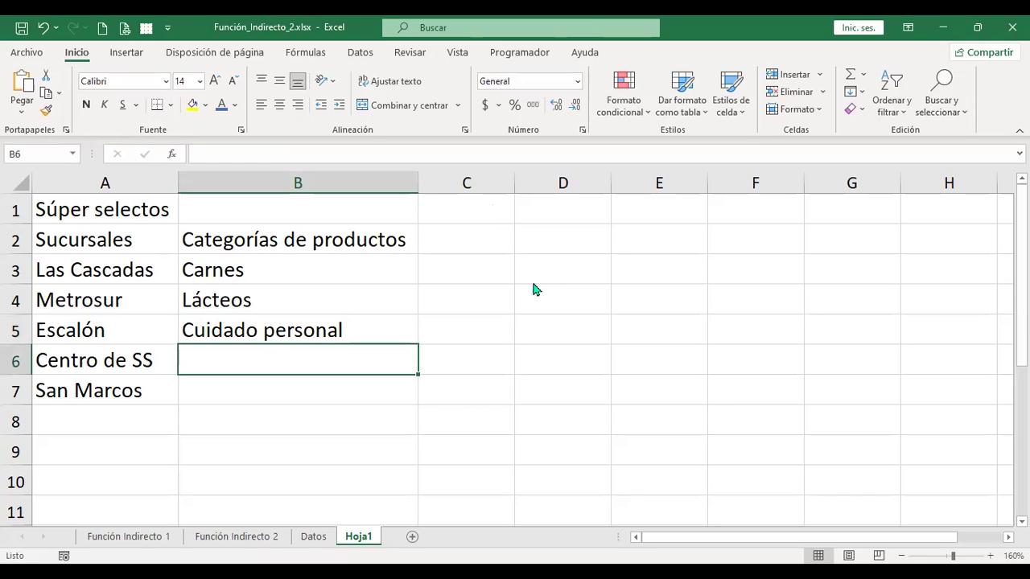
- Add Bebidas and Productos agrícolas in B6:B7
{"action": "type", "text": "Bebi"}
{"action": "key", "text": "BackSpace"}
{"action": "type", "text": "o"}
{"action": "key", "text": "BackSpace"}
{"action": "type", "text": "idas"}
{"action": "key", "text": "Return"}
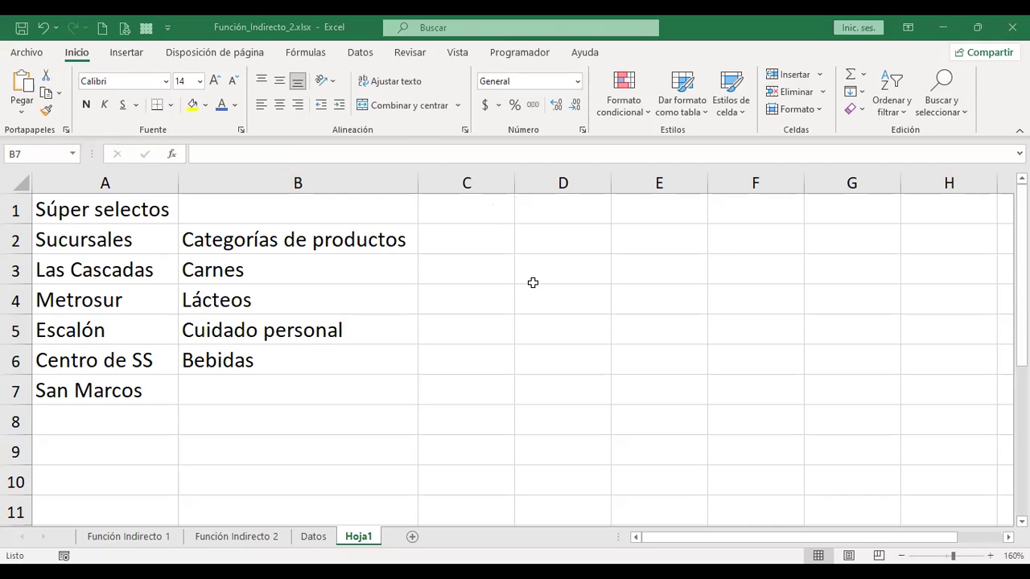
{"action": "type", "text": "Pro"}
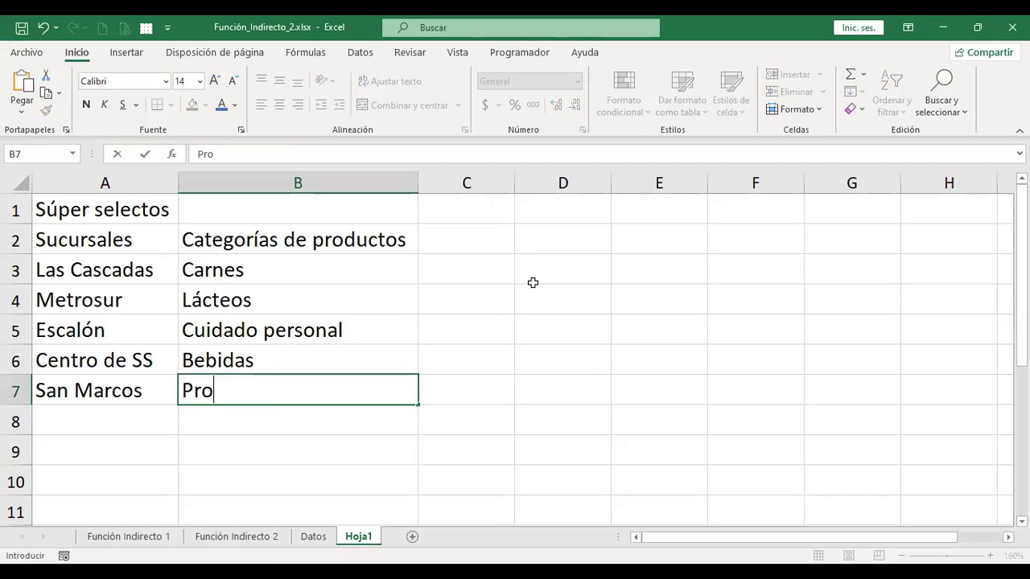
{"action": "type", "text": "ductos agrícolas"}
{"action": "key", "text": "Return"}
{"action": "key", "text": "Up"}
{"action": "key", "text": "Up"}
{"action": "key", "text": "Up"}
{"action": "key", "text": "Up"}
{"action": "key", "text": "Right"}
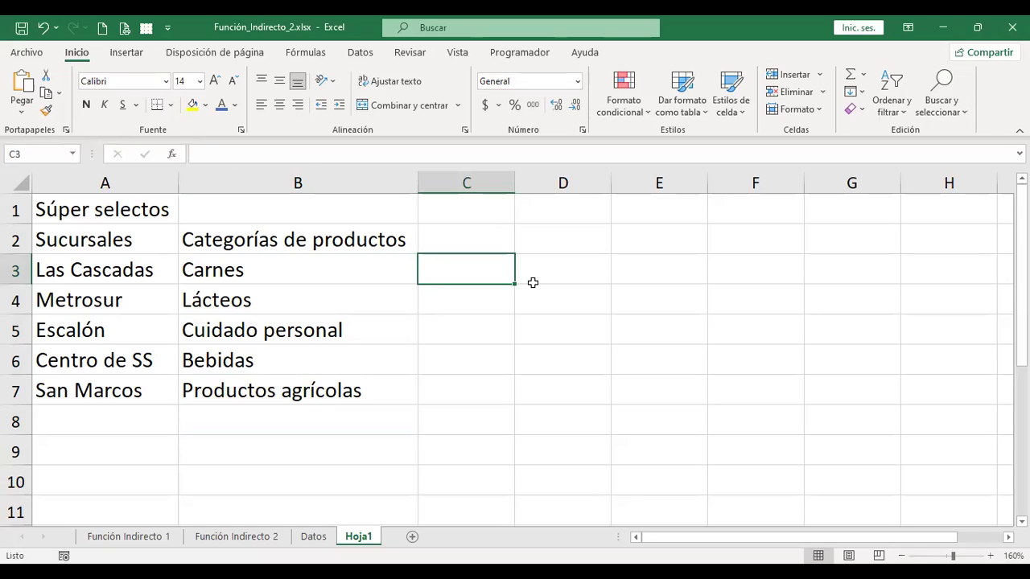
{"action": "key", "text": "alt+Tab"}
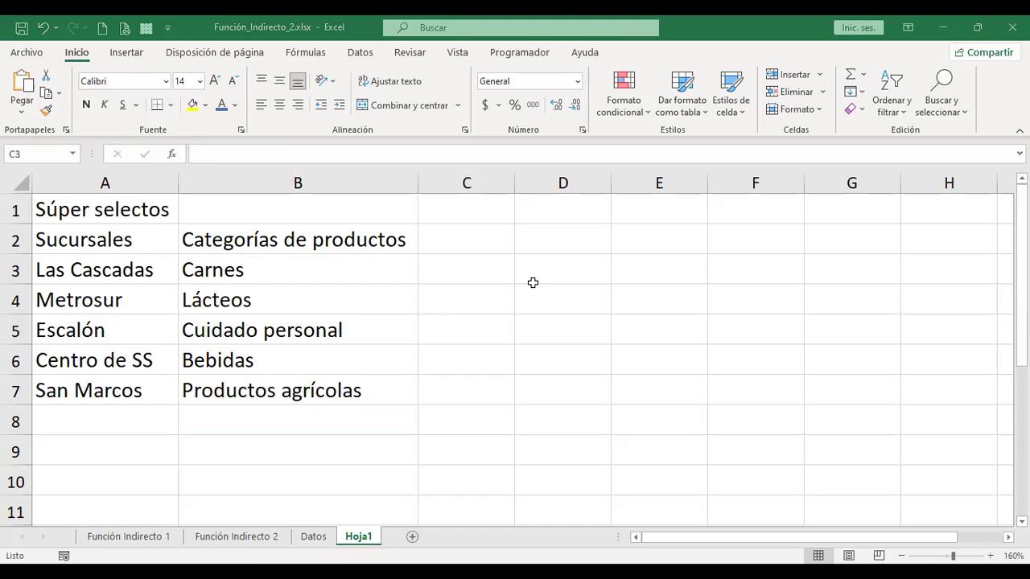
- Enter Carne de cerdo and Leche deslactosada in C3:C4, widening column C to fit
{"action": "key", "text": "alt+Tab"}
{"action": "type", "text": "Carne de cerdo"}
{"action": "key", "text": "Return"}
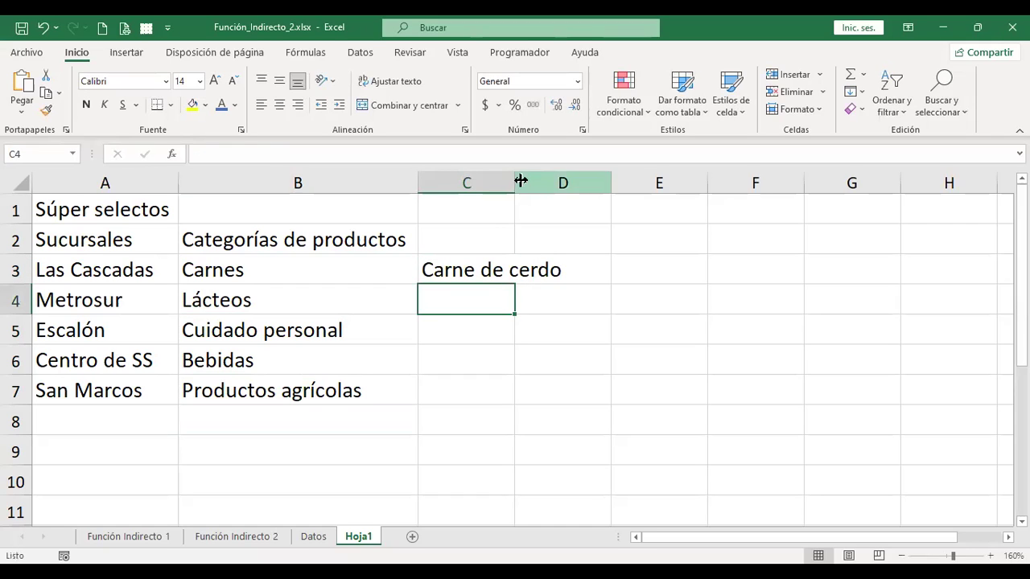
{"action": "double_click", "coordinate": [514, 183]}
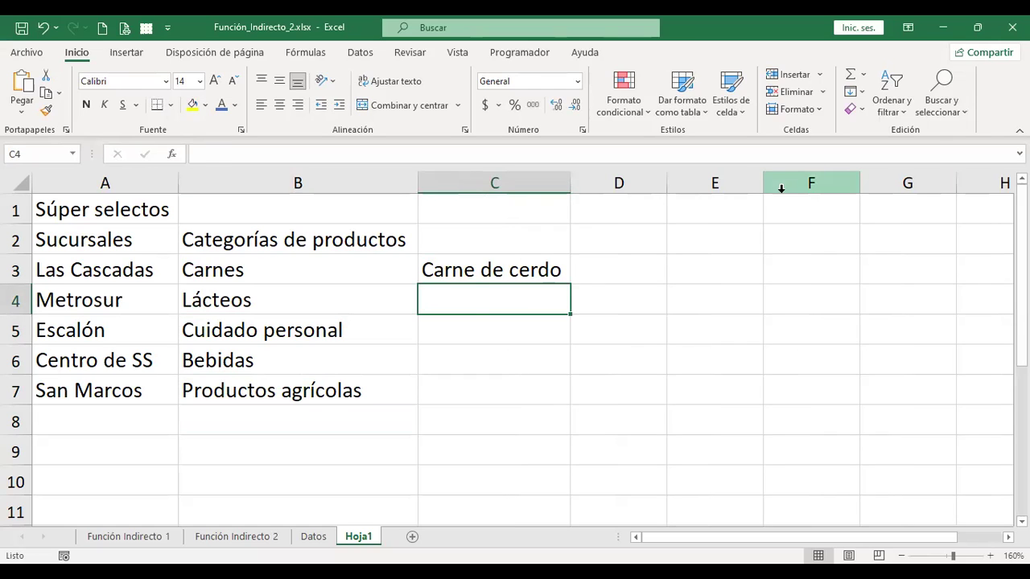
{"action": "type", "text": "Leche deslactosada"}
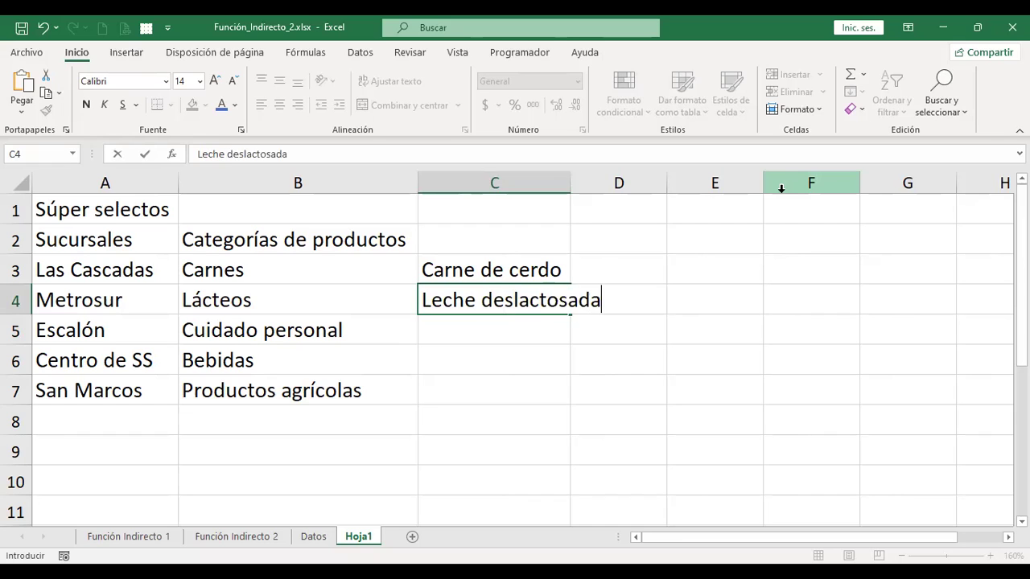
{"action": "key", "text": "Return"}
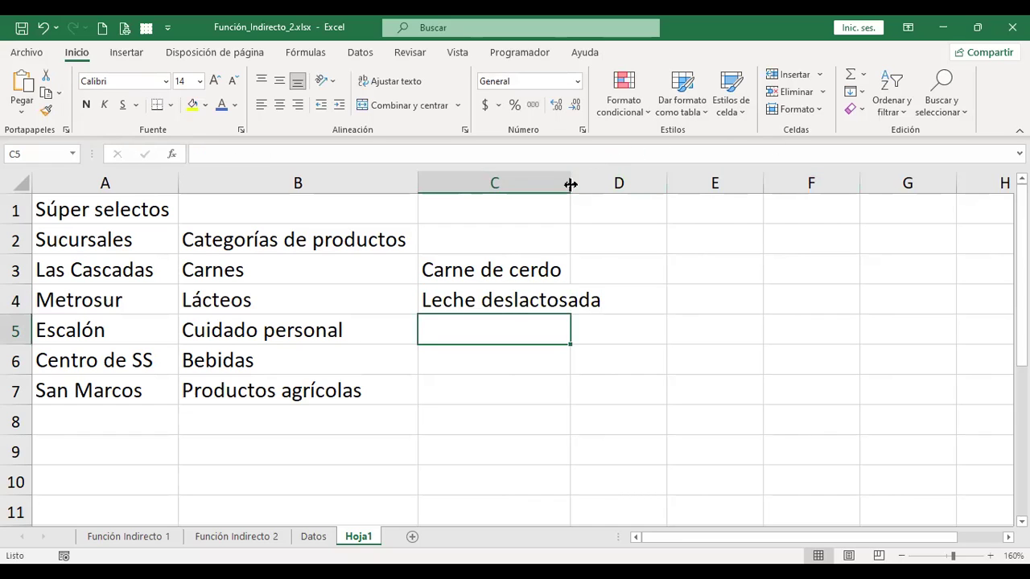
{"action": "double_click", "coordinate": [570, 184]}
- Add Cepillo dental and Gaseosas in C5:C6 and paste ACELGAS MANOJO into C7
{"action": "type", "text": "Cepillo dental"}
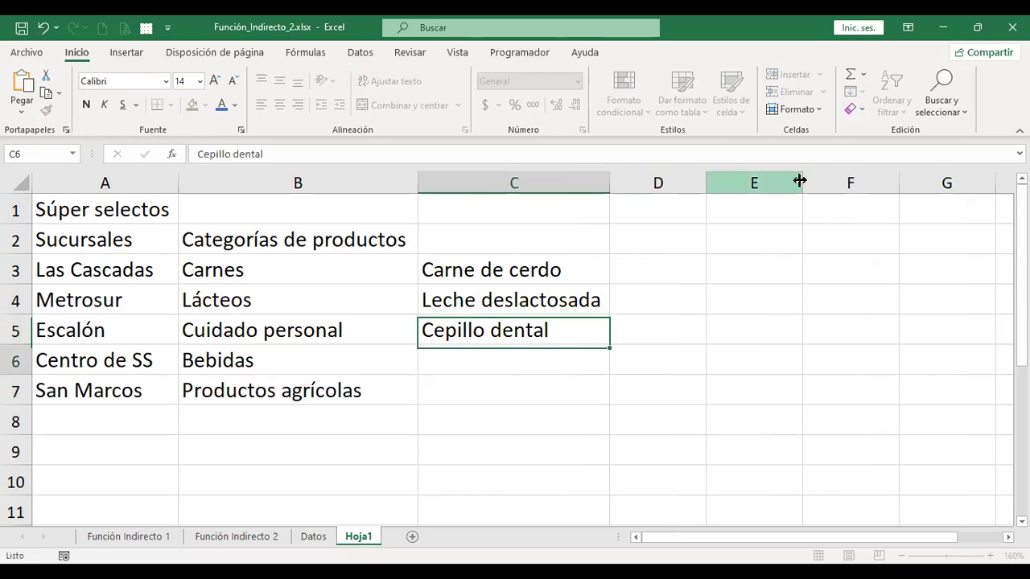
{"action": "key", "text": "Return"}
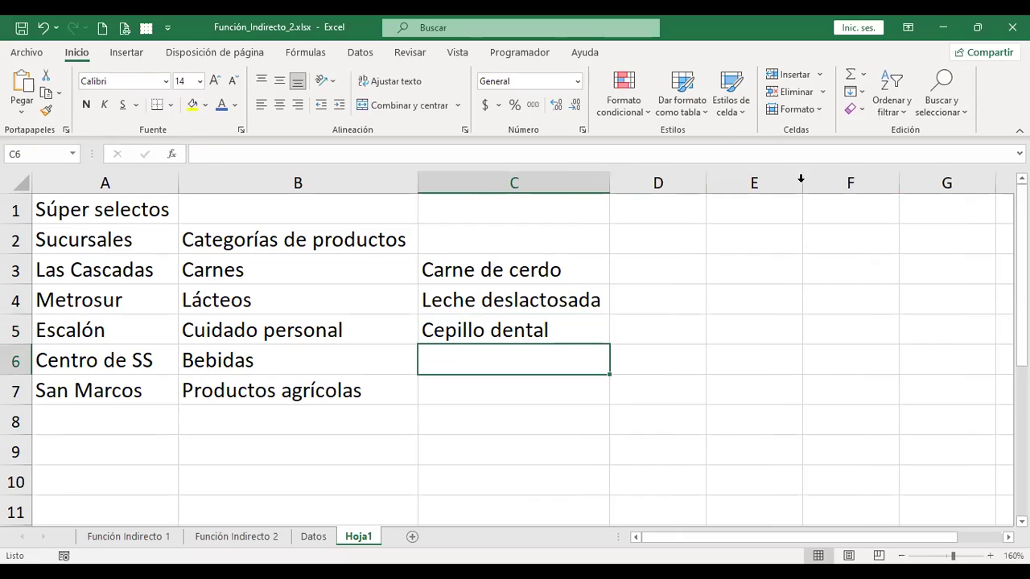
{"action": "type", "text": "Gaseosas"}
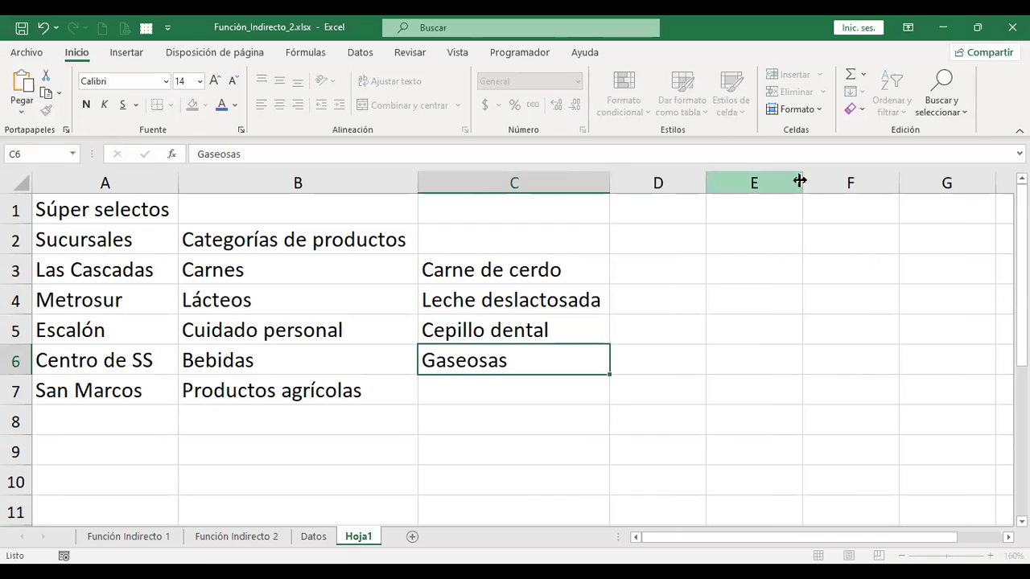
{"action": "key", "text": "Return"}
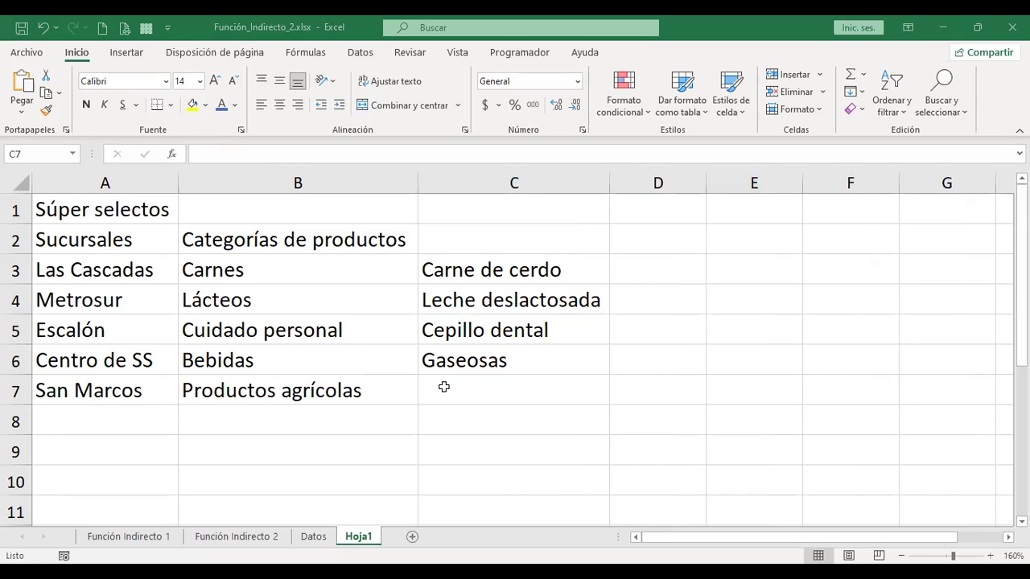
{"action": "key", "text": "alt+Tab"}
{"action": "type", "text": "ACELGAS MANOJO"}
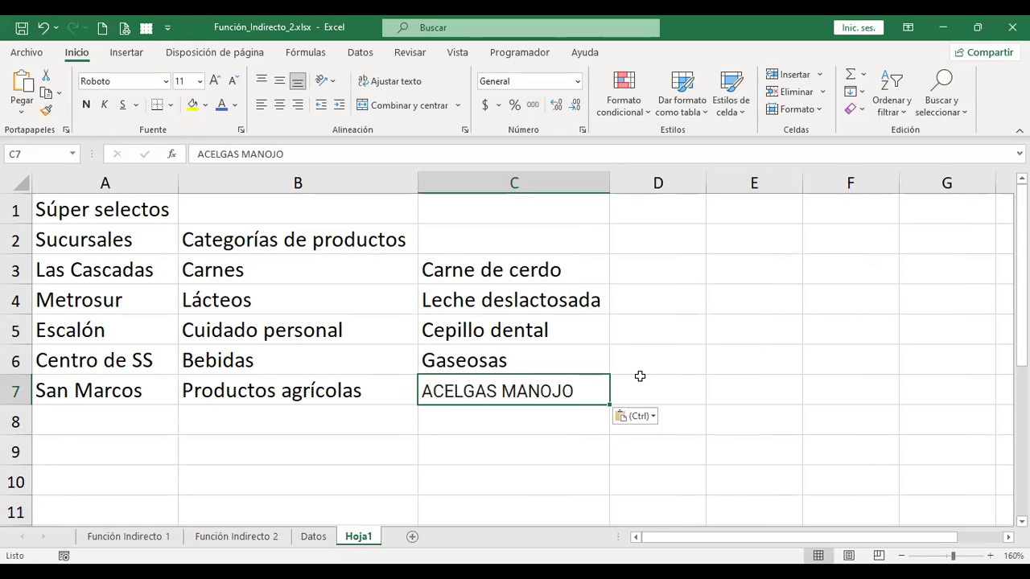
{"action": "left_click", "coordinate": [146, 441]}
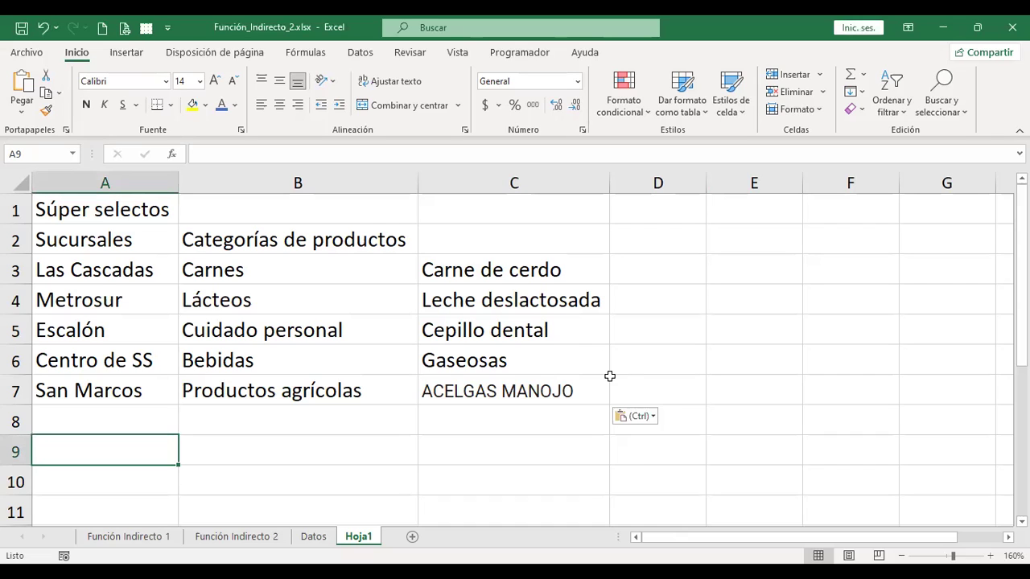
- Label A9 Seleccione sucursal, autofit column A, and give B9 a light gold fill
{"action": "type", "text": "Seleccione sucurs"}
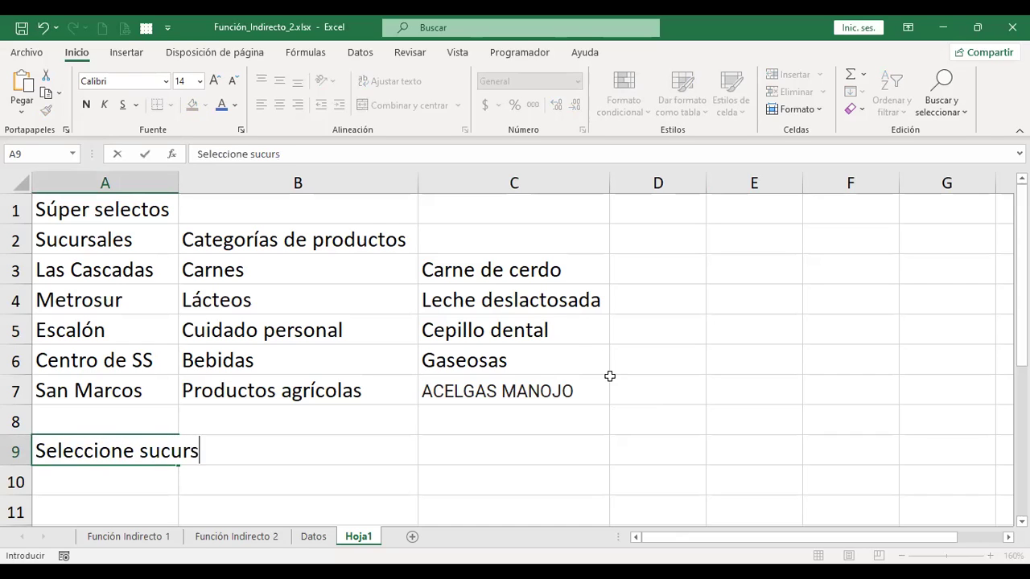
{"action": "type", "text": "al"}
{"action": "key", "text": "Return"}
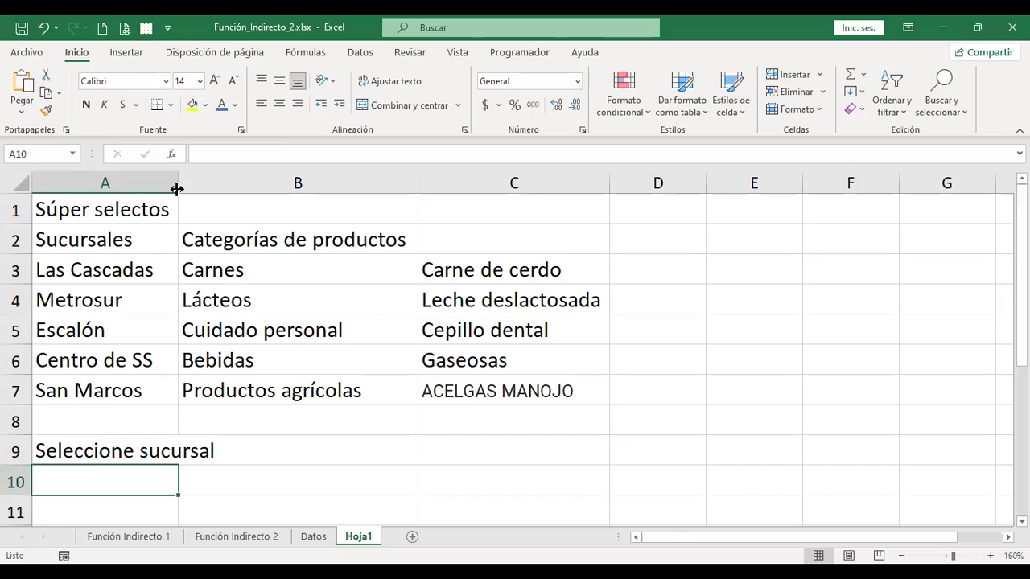
{"action": "double_click", "coordinate": [177, 188]}
{"action": "key", "text": "Up"}
{"action": "key", "text": "Right"}
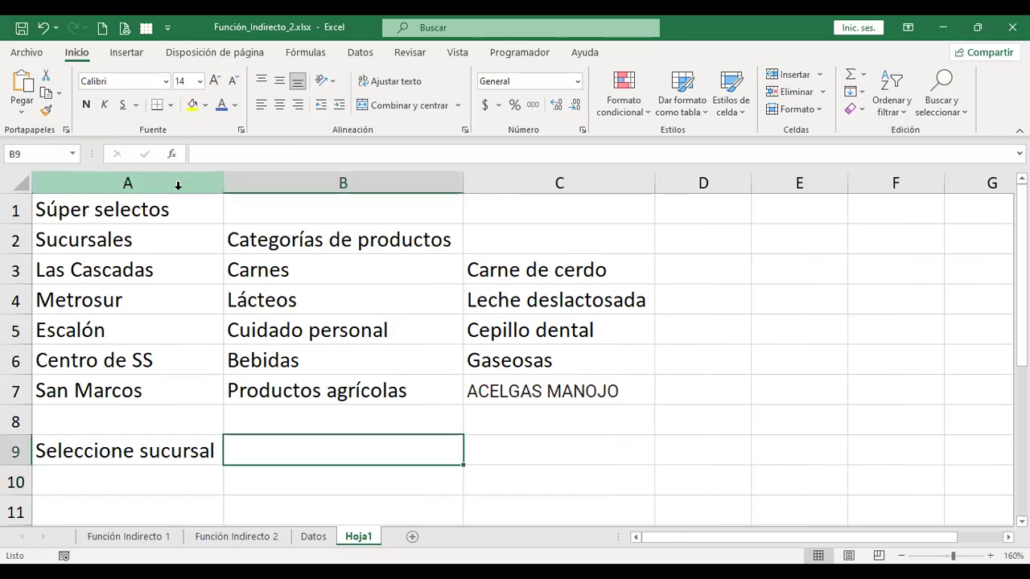
{"action": "left_click", "coordinate": [205, 105]}
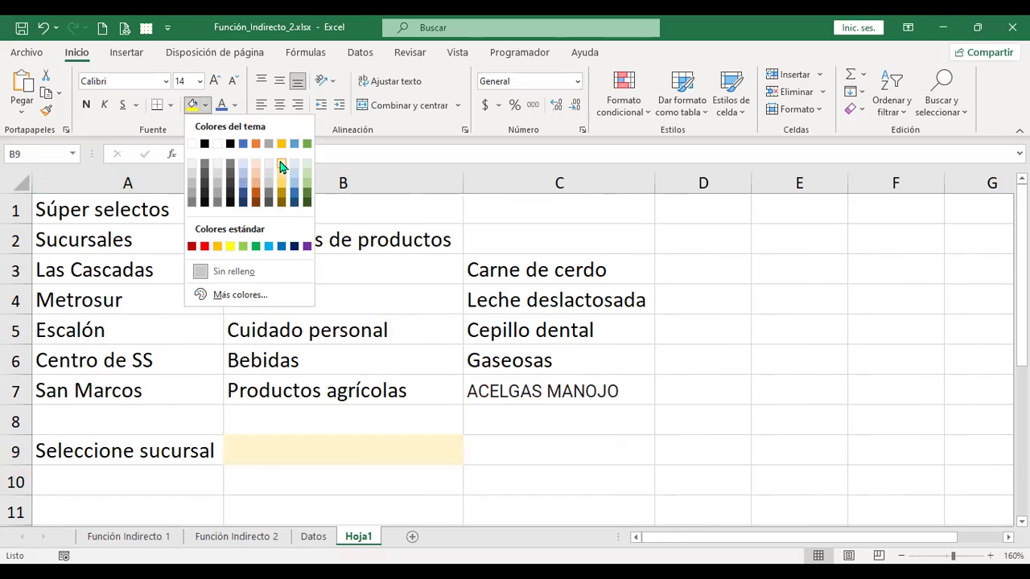
{"action": "left_click", "coordinate": [91, 483]}
- Add labels Seleccione categoría and Seleccione producto in A10:A11 and shade B10:B11 light yellow
{"action": "type", "text": "Selecci"}
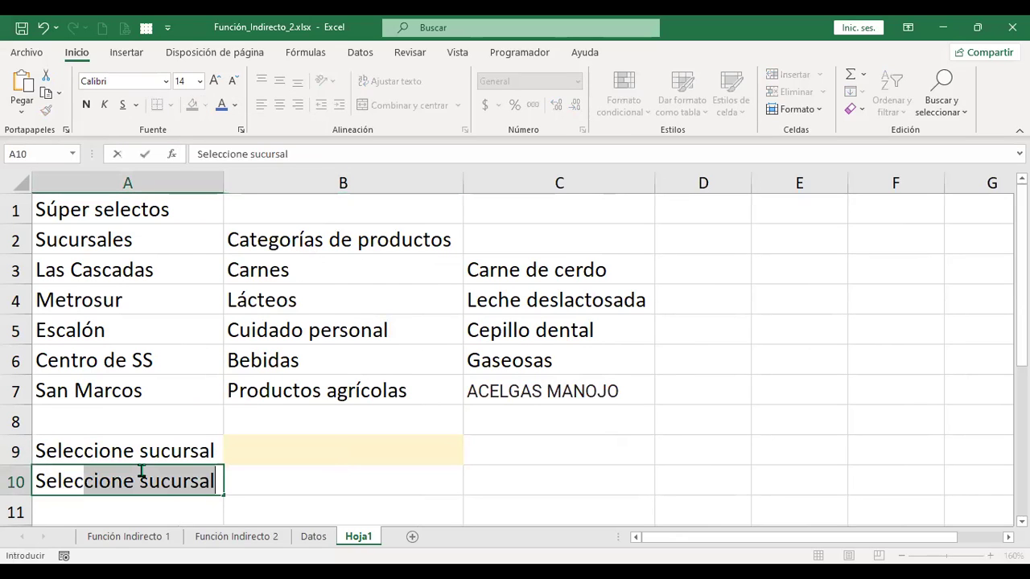
{"action": "type", "text": "one categor"}
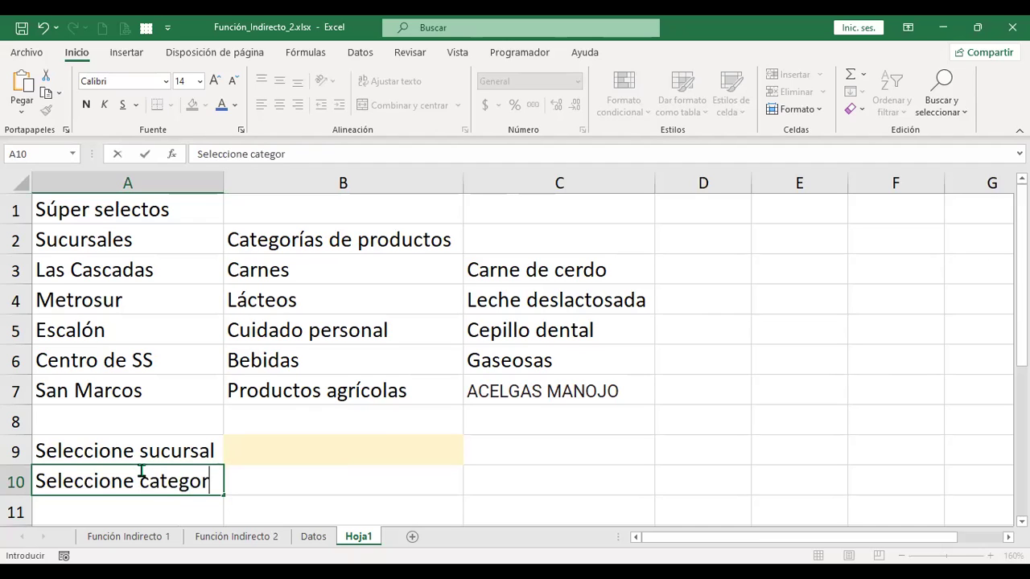
{"action": "type", "text": "ía"}
{"action": "key", "text": "Return"}
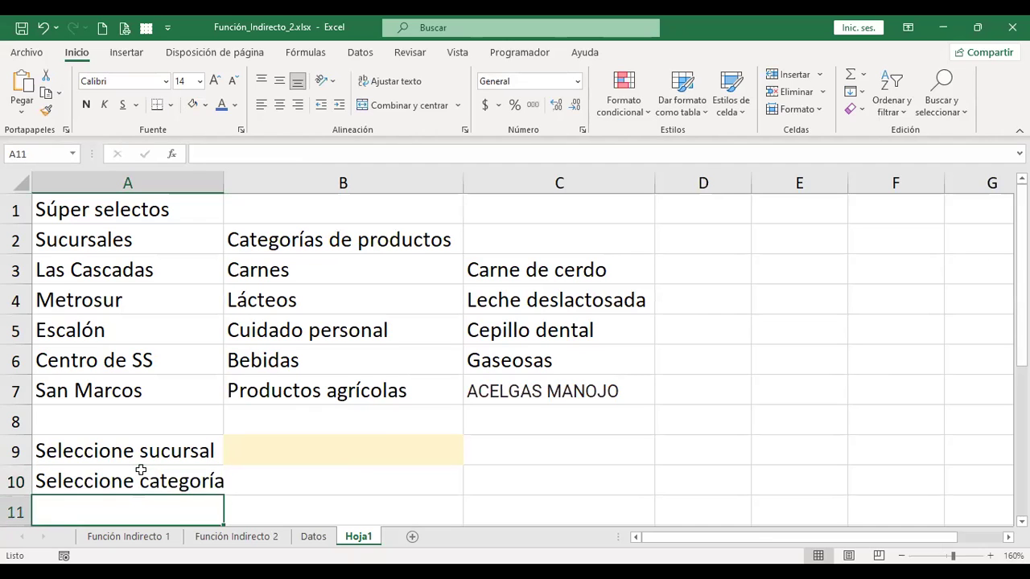
{"action": "type", "text": "Seleccione pro"}
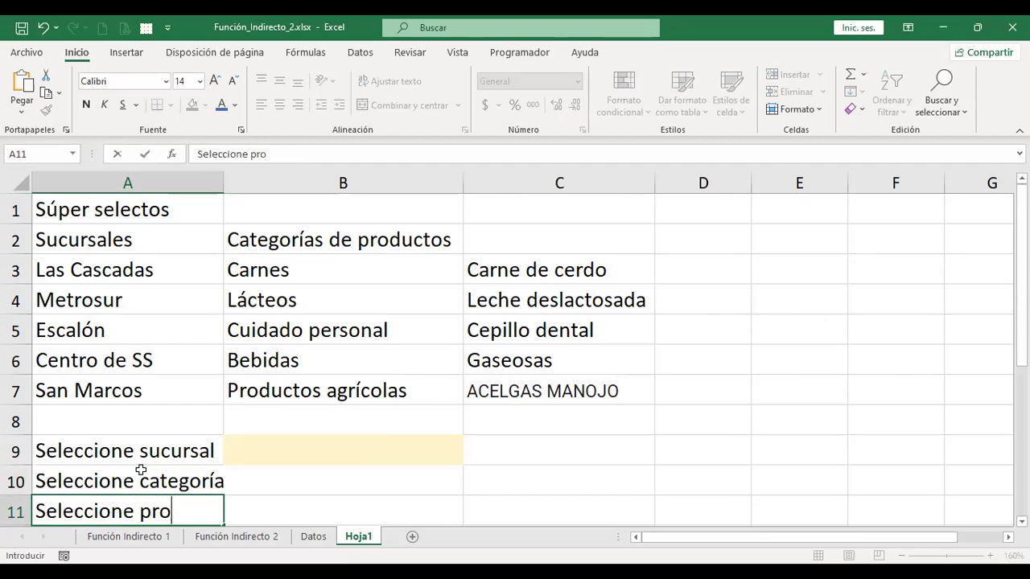
{"action": "type", "text": "ducto"}
{"action": "key", "text": "Return"}
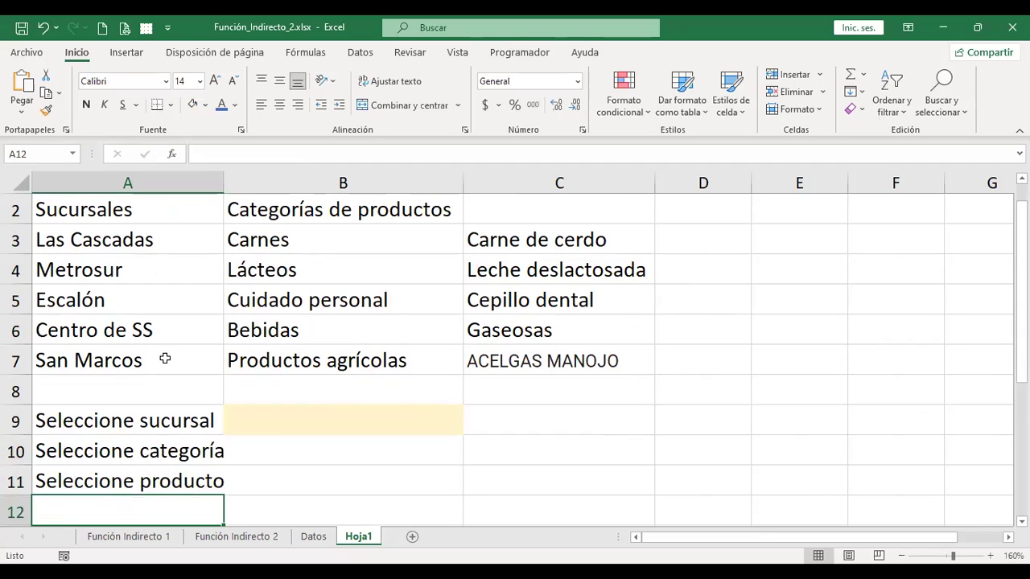
{"action": "double_click", "coordinate": [223, 184]}
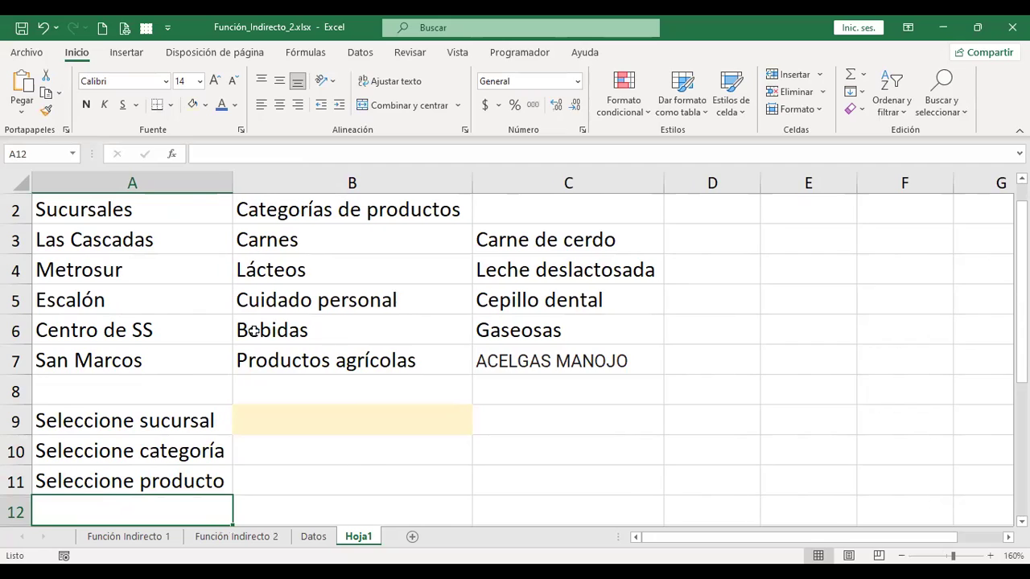
{"action": "left_click", "coordinate": [360, 453]}
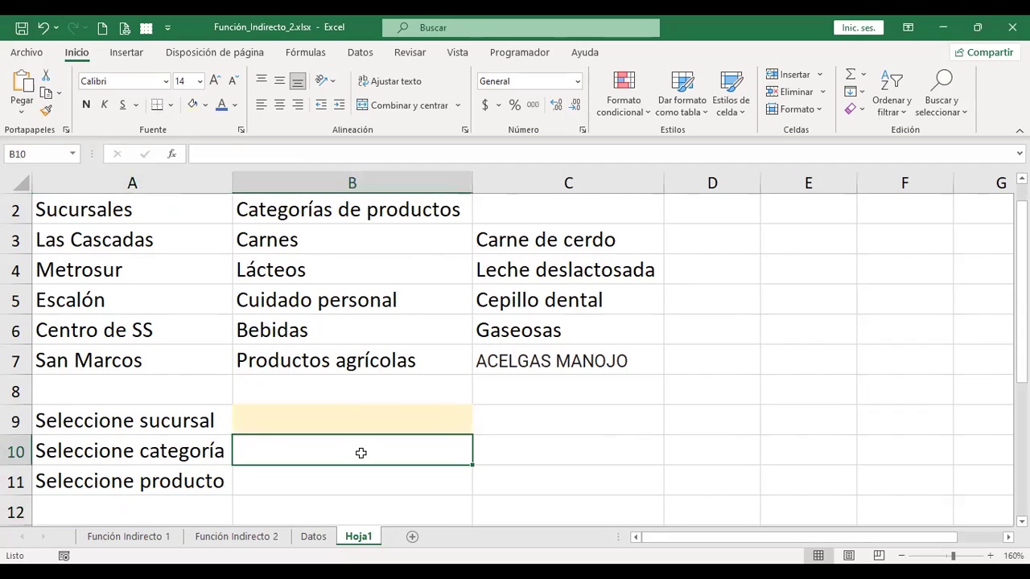
{"action": "left_click_drag", "start_coordinate": [361, 453], "coordinate": [360, 479]}
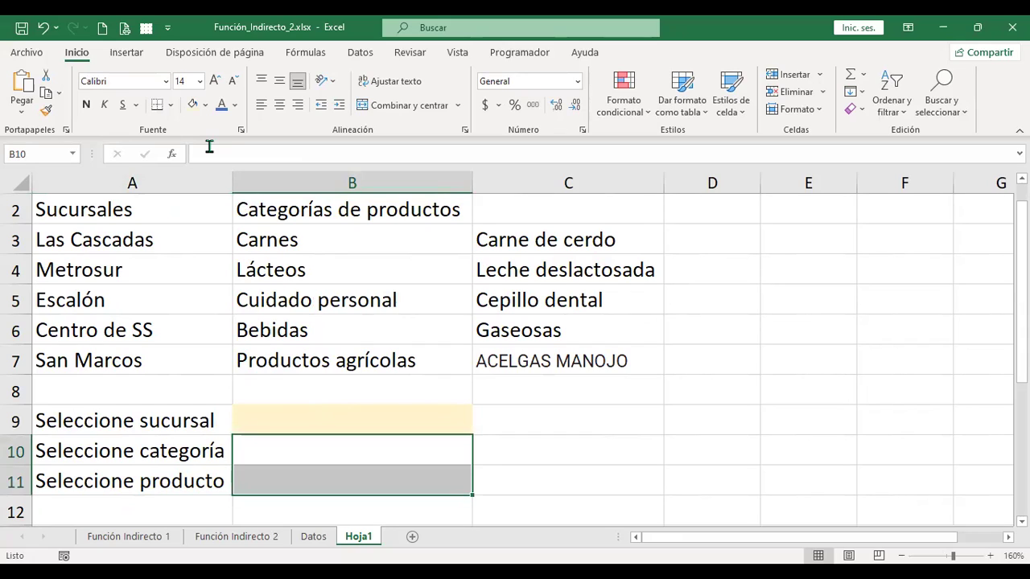
{"action": "left_click", "coordinate": [193, 106]}
{"action": "left_click", "coordinate": [402, 420]}
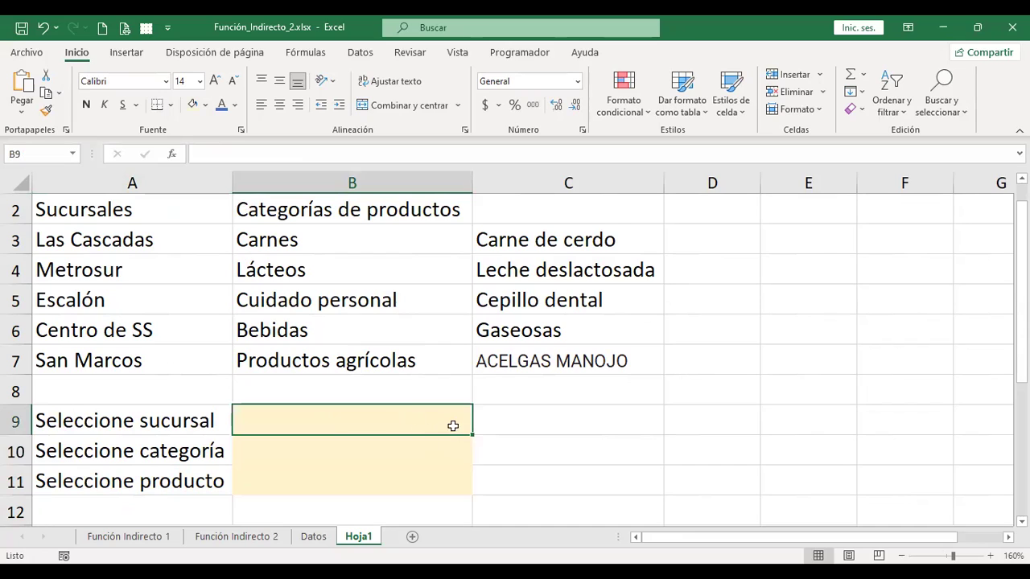
- Give B9 a Lista data validation with source =$A$3:$A$7
{"action": "left_click", "coordinate": [363, 53]}
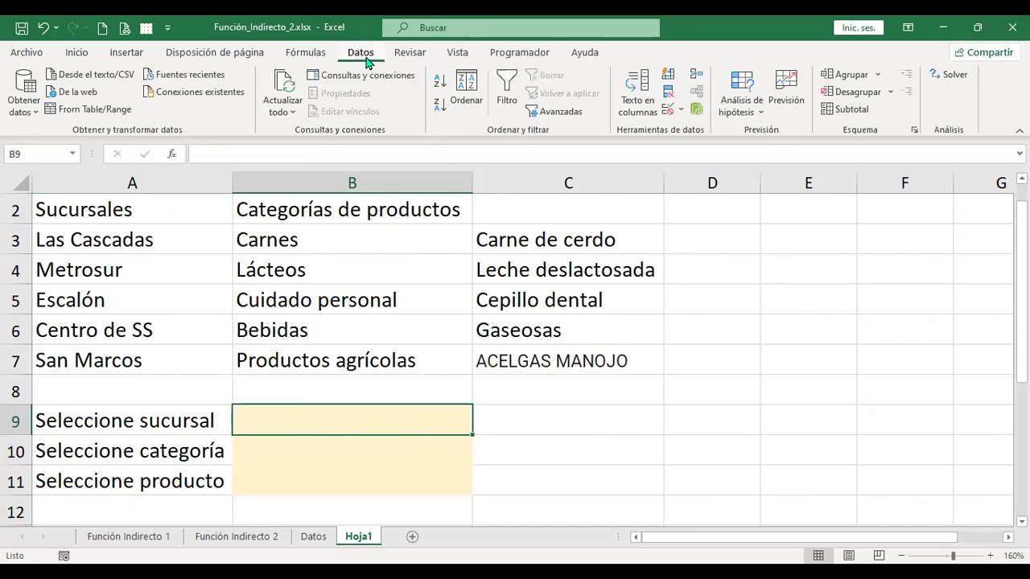
{"action": "left_click", "coordinate": [668, 109]}
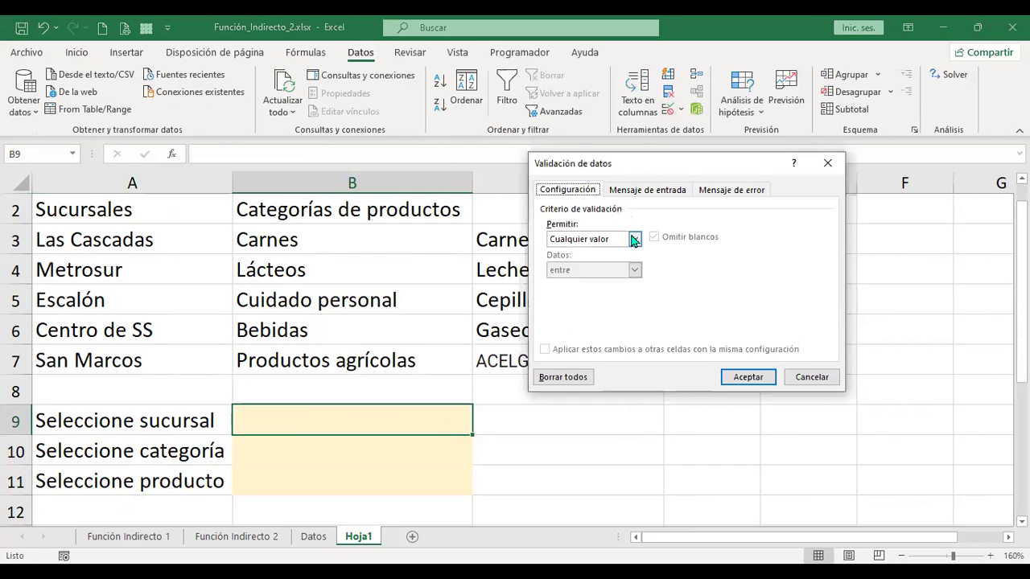
{"action": "left_click", "coordinate": [633, 240]}
{"action": "left_click", "coordinate": [590, 283]}
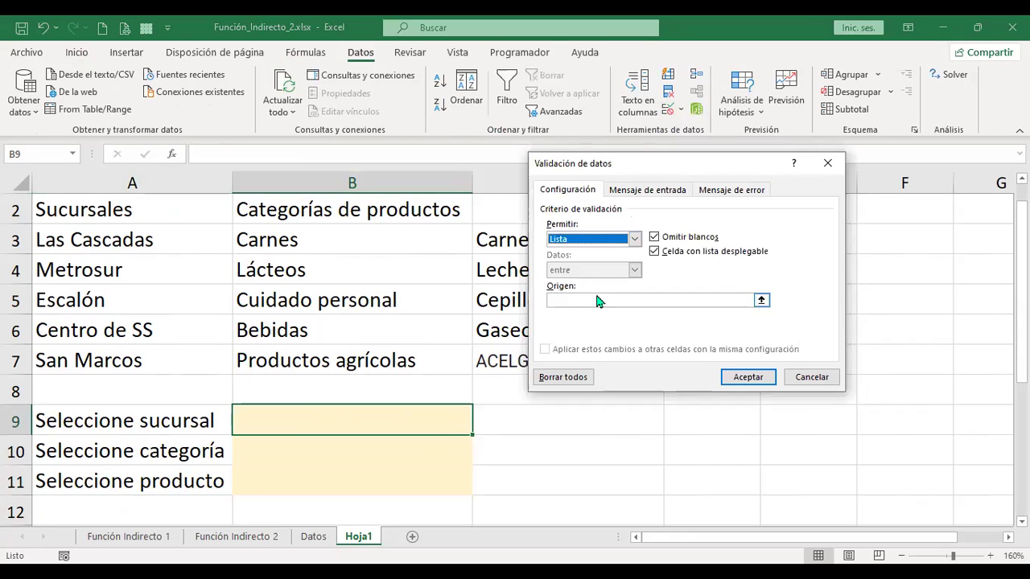
{"action": "left_click", "coordinate": [593, 300]}
{"action": "left_click", "coordinate": [152, 245]}
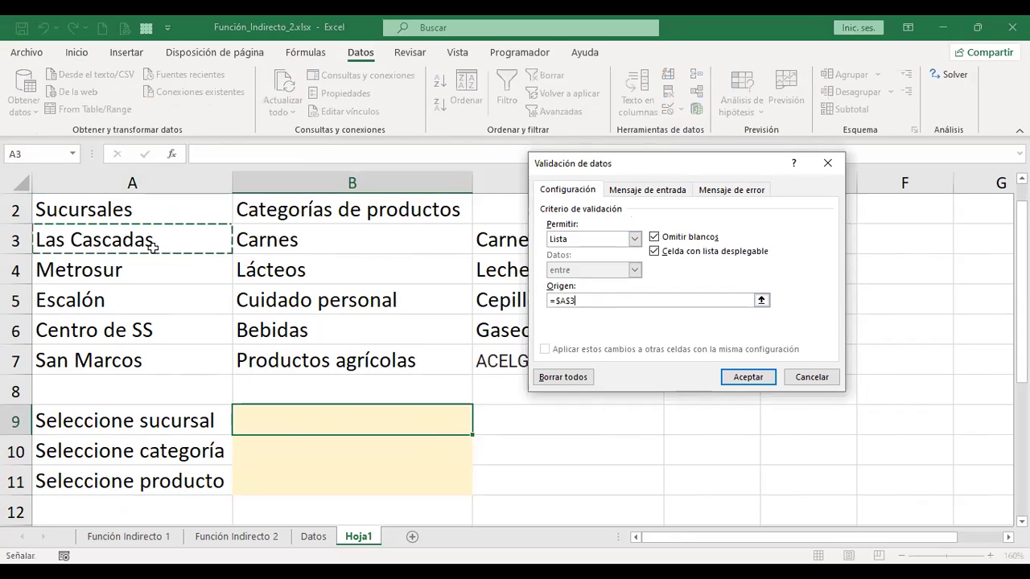
{"action": "left_click", "coordinate": [152, 360], "text": "shift"}
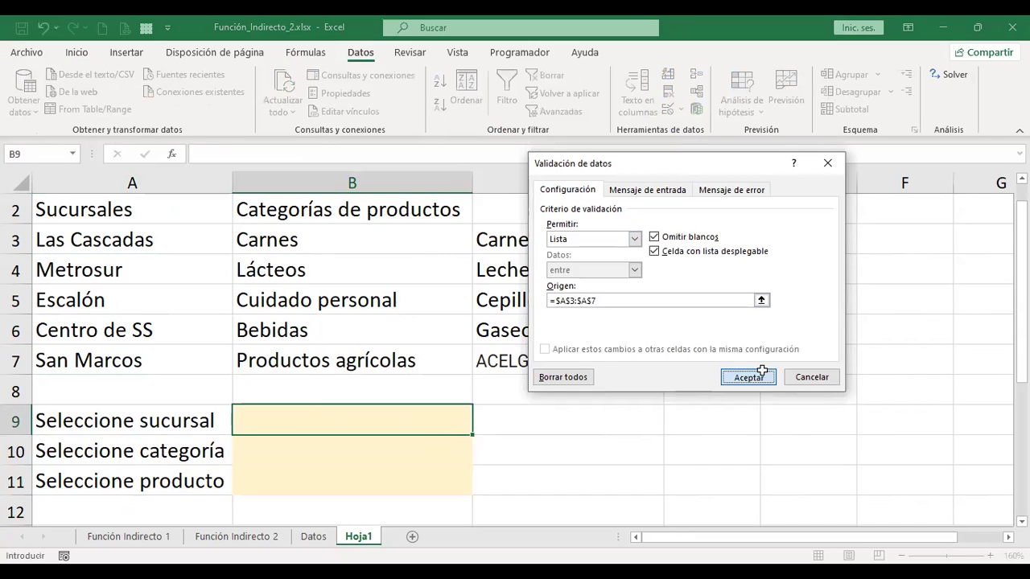
{"action": "left_click", "coordinate": [756, 374]}
- Test B9's branch drop-down, opening and closing it without choosing a branch
{"action": "left_click", "coordinate": [367, 459]}
{"action": "left_click", "coordinate": [389, 419]}
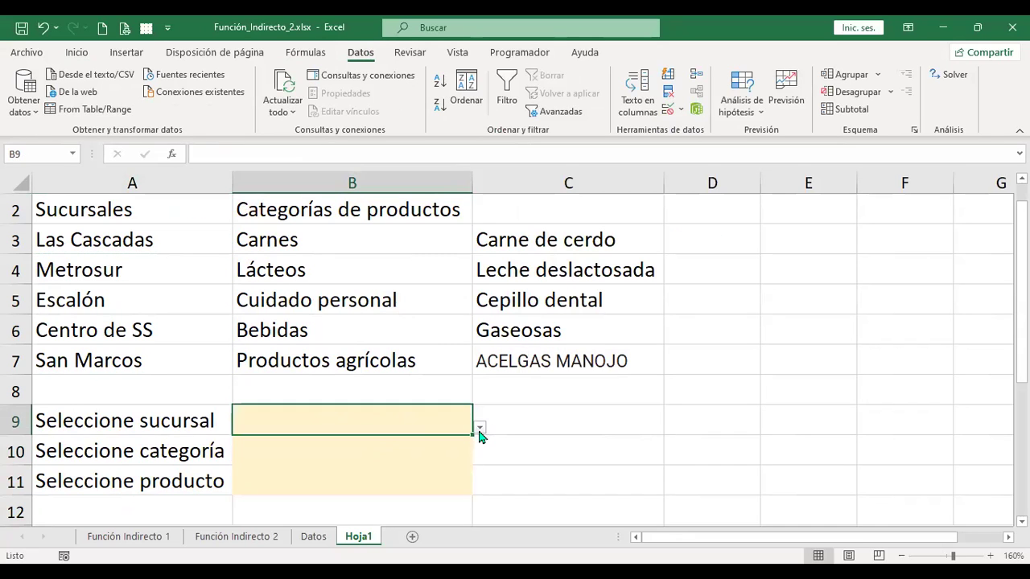
{"action": "left_click", "coordinate": [480, 428]}
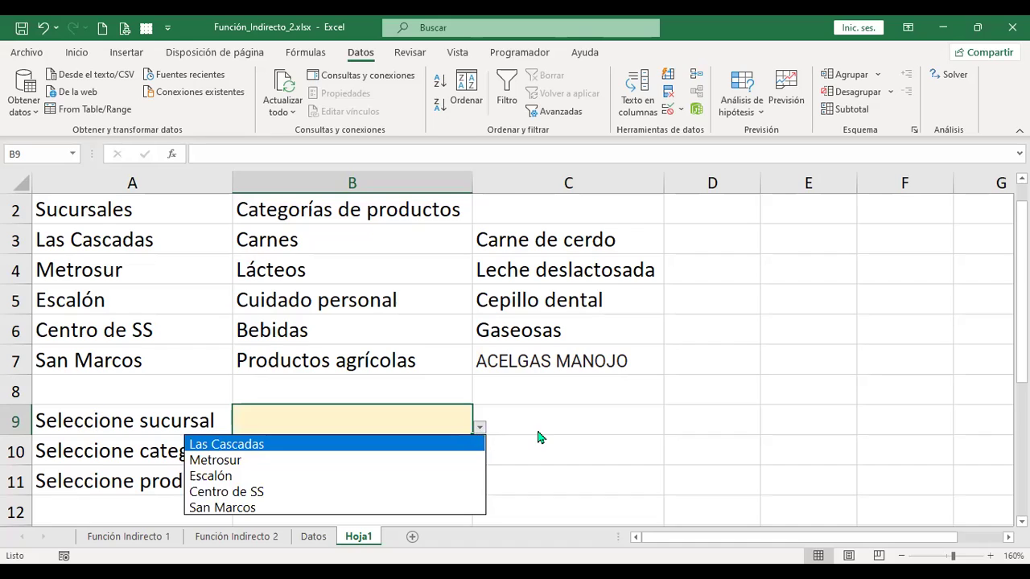
{"action": "key", "text": "Escape"}
{"action": "left_click", "coordinate": [371, 449]}
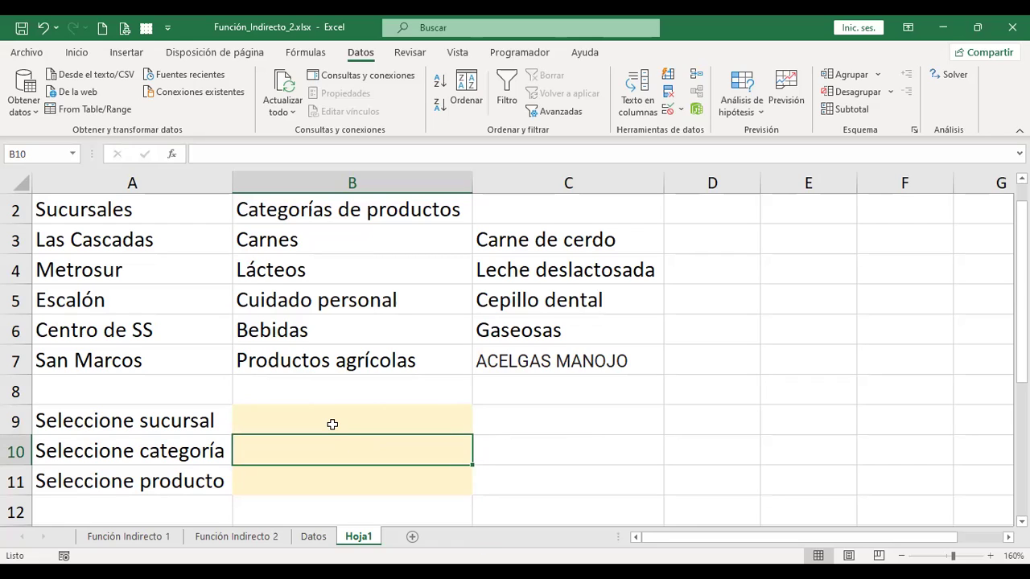
{"action": "left_click", "coordinate": [374, 416]}
{"action": "left_click", "coordinate": [478, 427]}
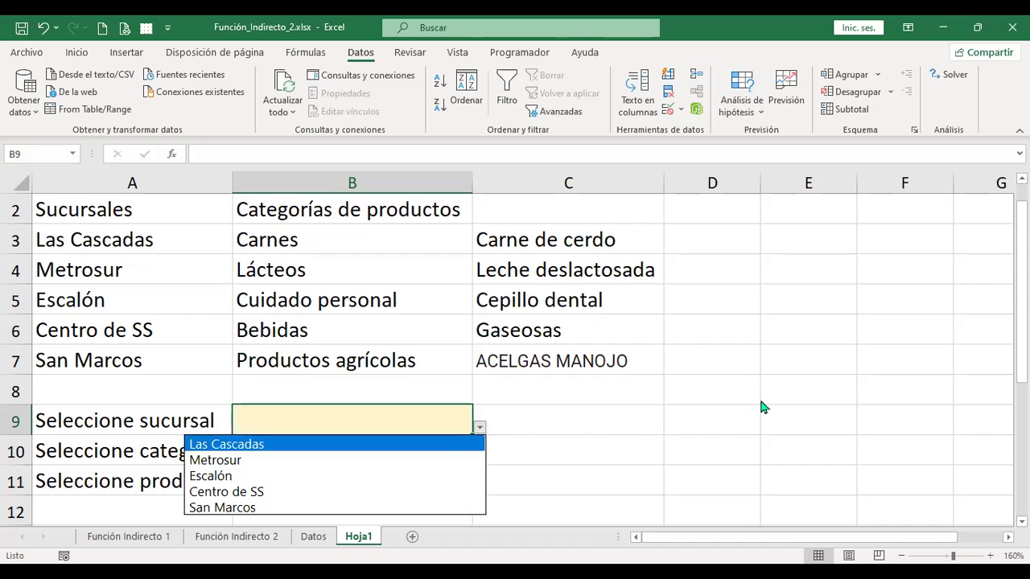
{"action": "left_click", "coordinate": [717, 405]}
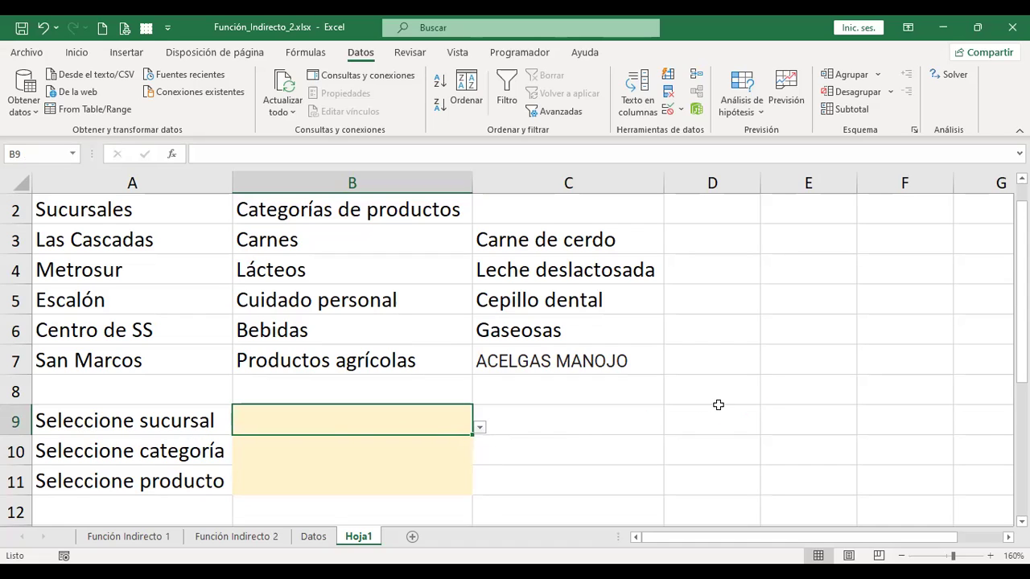
{"action": "left_click", "coordinate": [304, 453]}
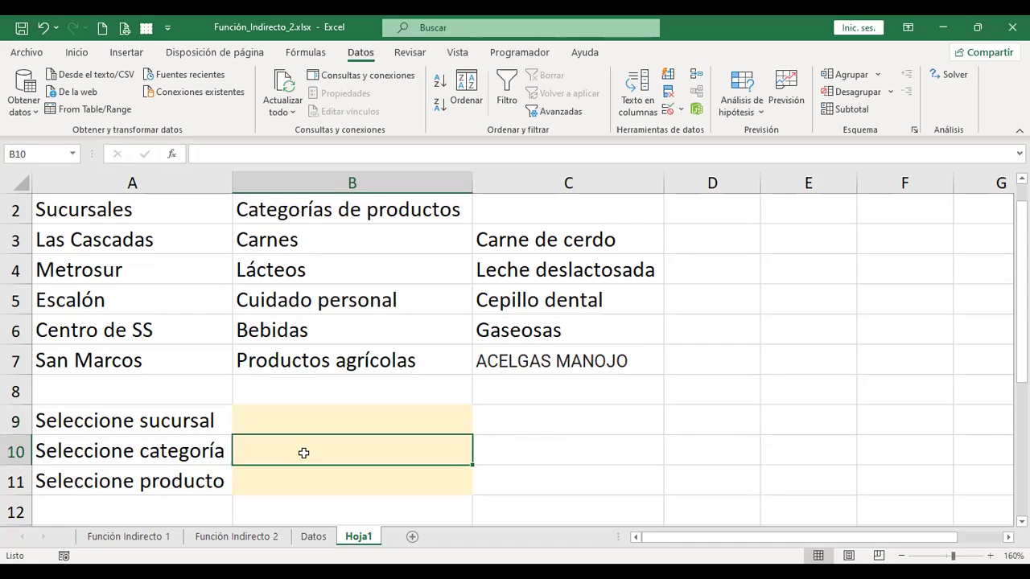
{"action": "left_click", "coordinate": [412, 423]}
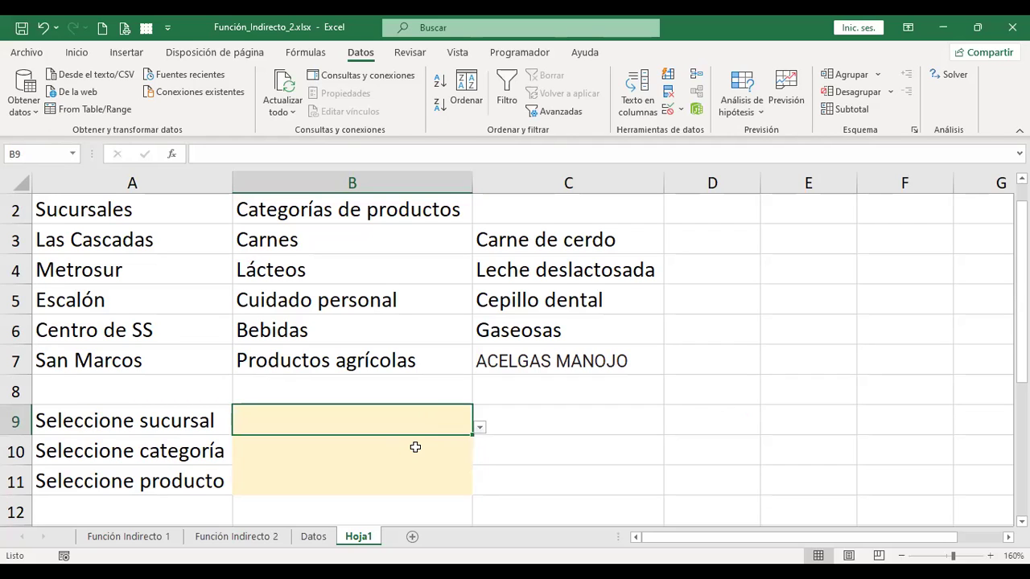
- Pick Las Cascadas from B9's branch drop-down and select the categories in B3:B7
{"action": "left_click", "coordinate": [381, 442]}
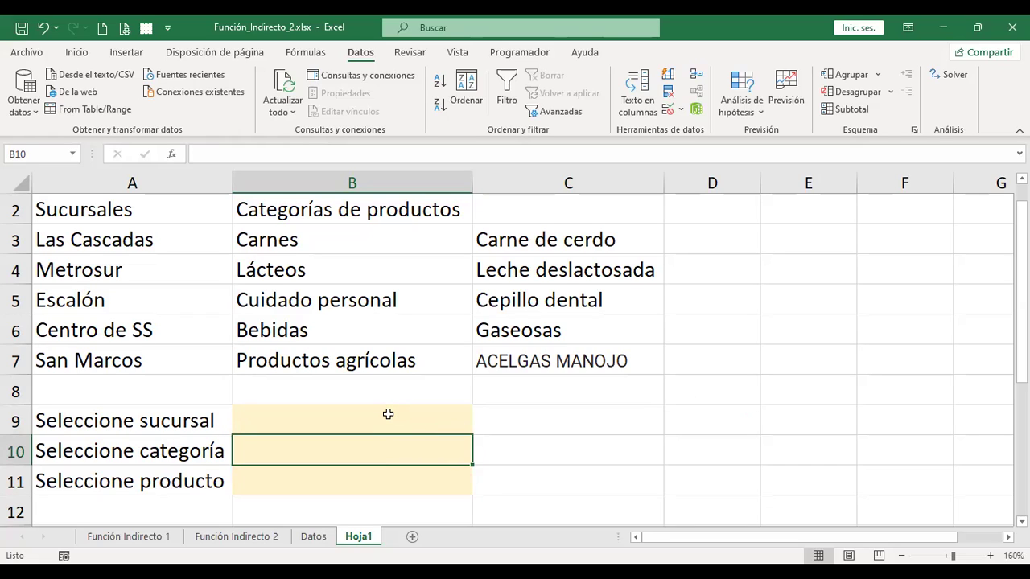
{"action": "left_click", "coordinate": [387, 414]}
{"action": "left_click", "coordinate": [481, 435]}
{"action": "left_click", "coordinate": [271, 444]}
{"action": "left_click", "coordinate": [299, 442]}
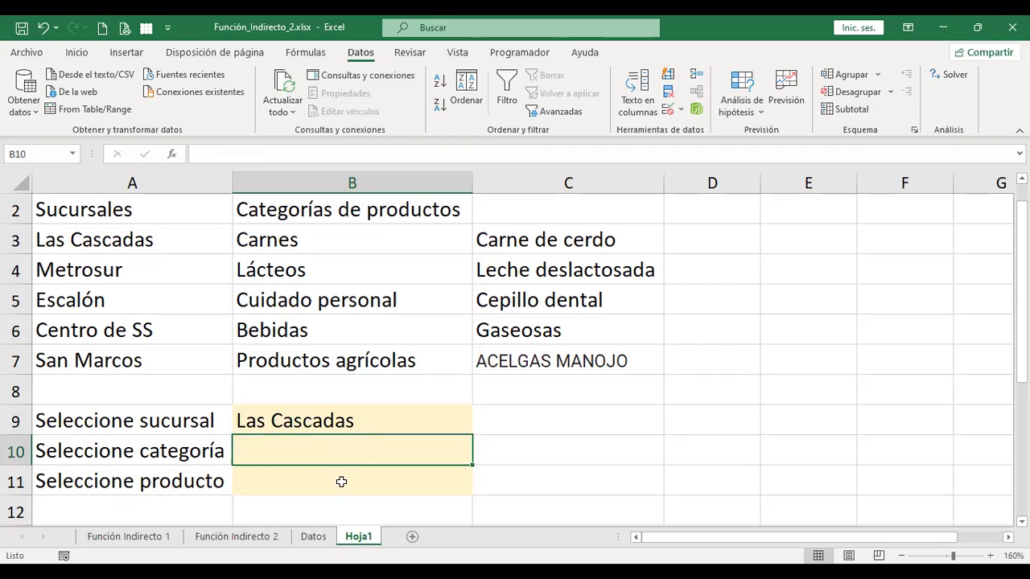
{"action": "left_click_drag", "start_coordinate": [321, 239], "coordinate": [324, 359]}
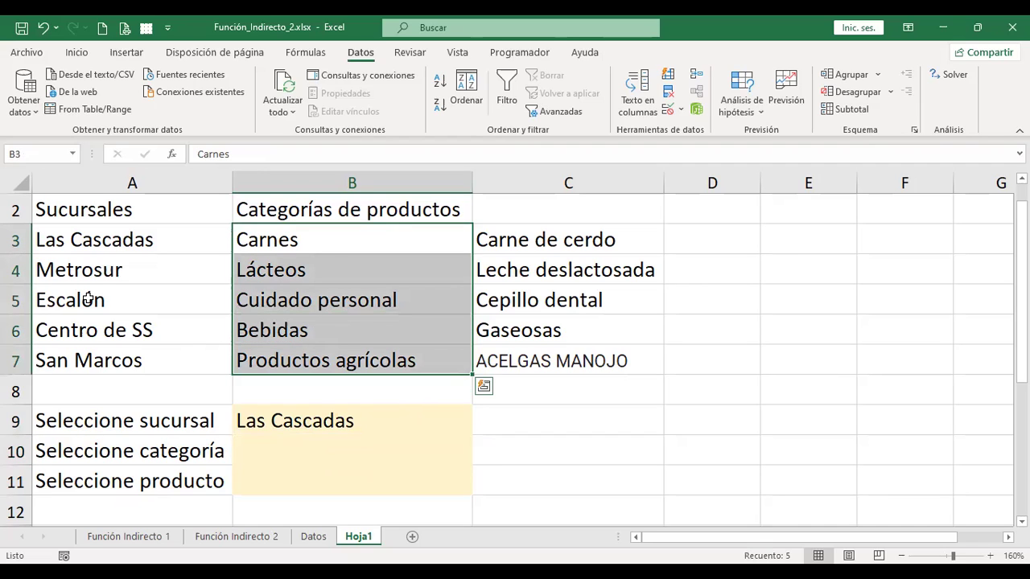
- Change B9's branch to Escalón and reselect the categories B3:B7
{"action": "left_click", "coordinate": [279, 420]}
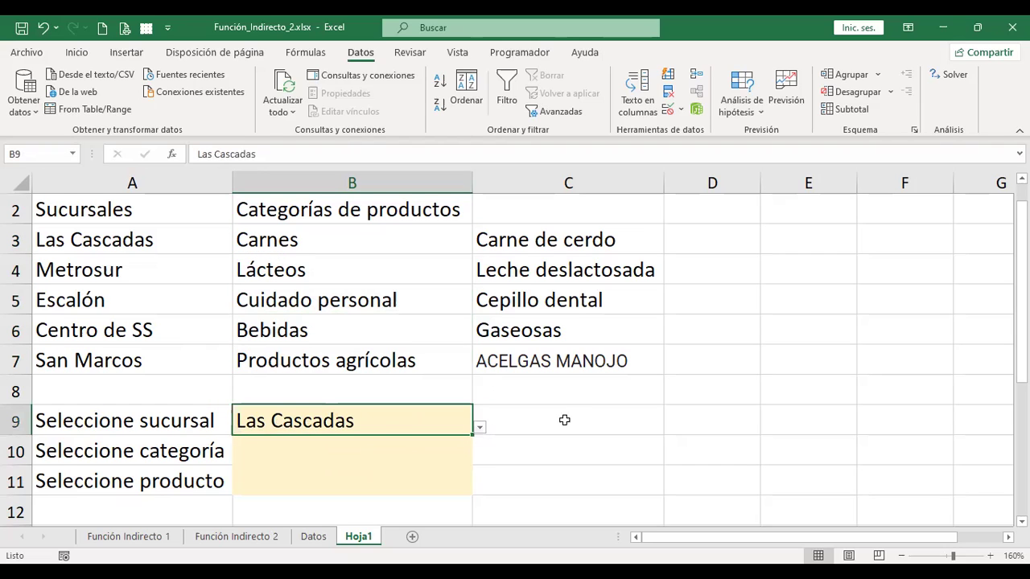
{"action": "left_click", "coordinate": [480, 429]}
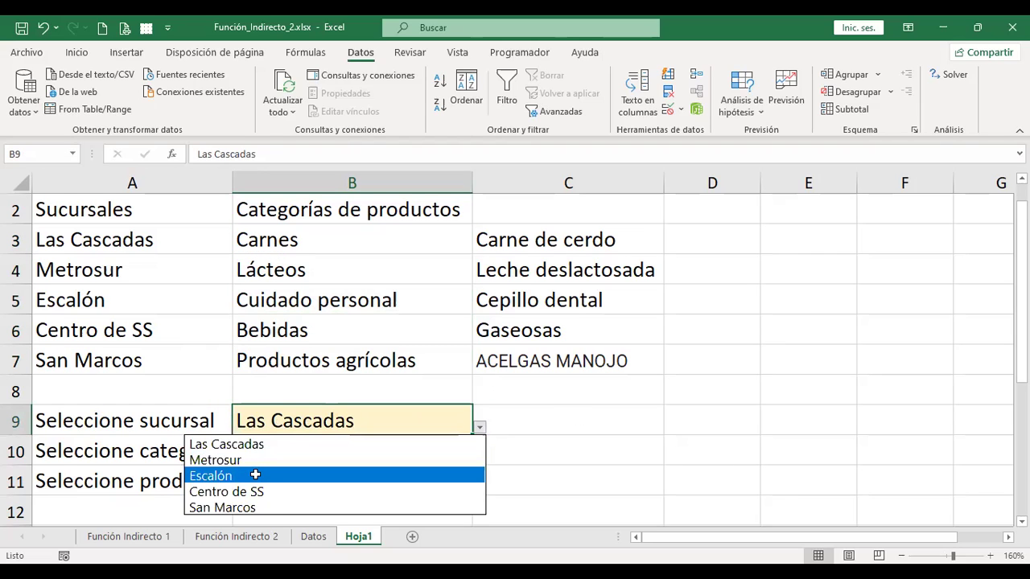
{"action": "left_click", "coordinate": [258, 474]}
{"action": "left_click", "coordinate": [276, 447]}
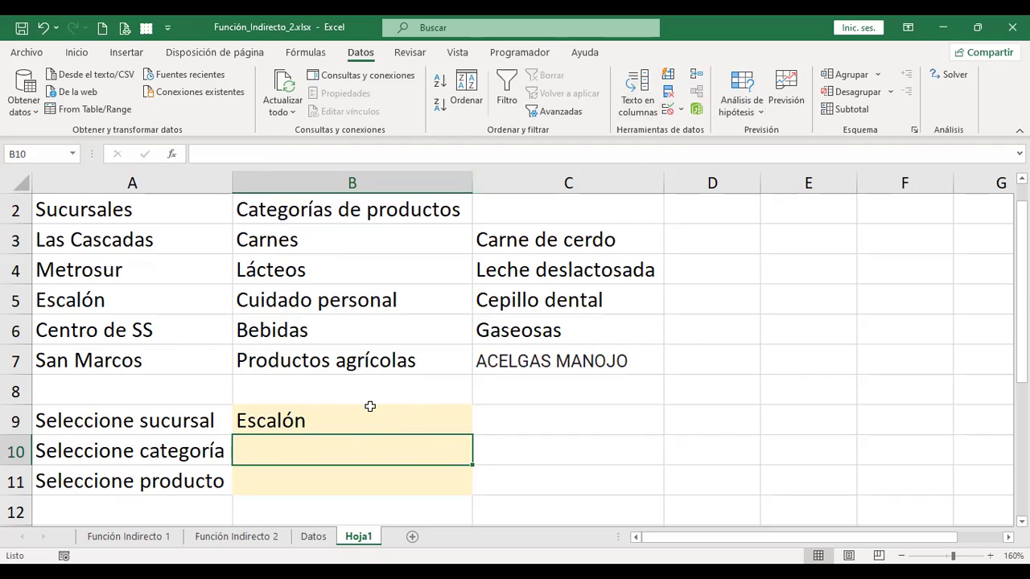
{"action": "left_click_drag", "start_coordinate": [324, 239], "coordinate": [340, 354]}
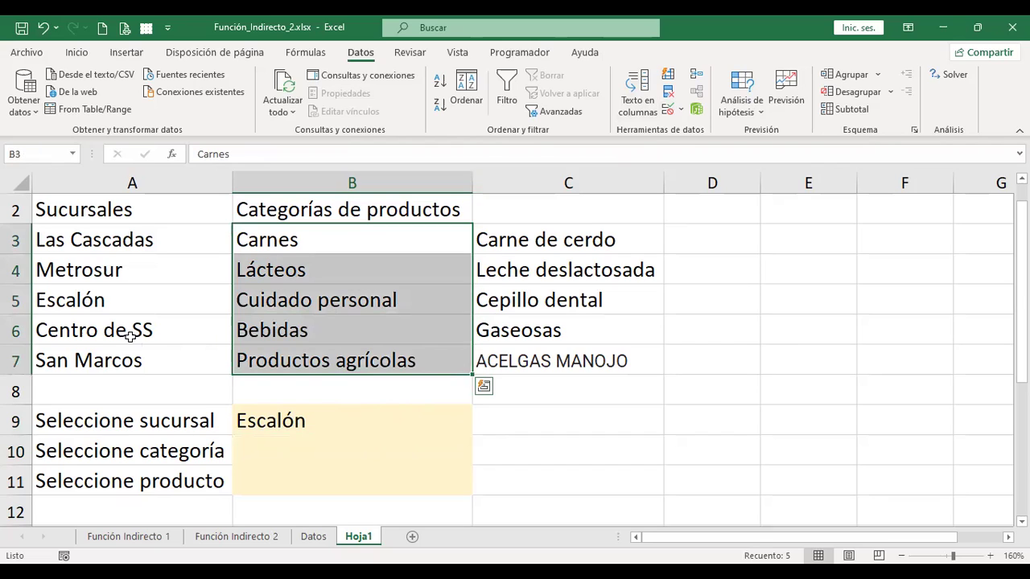
{"action": "left_click", "coordinate": [270, 438]}
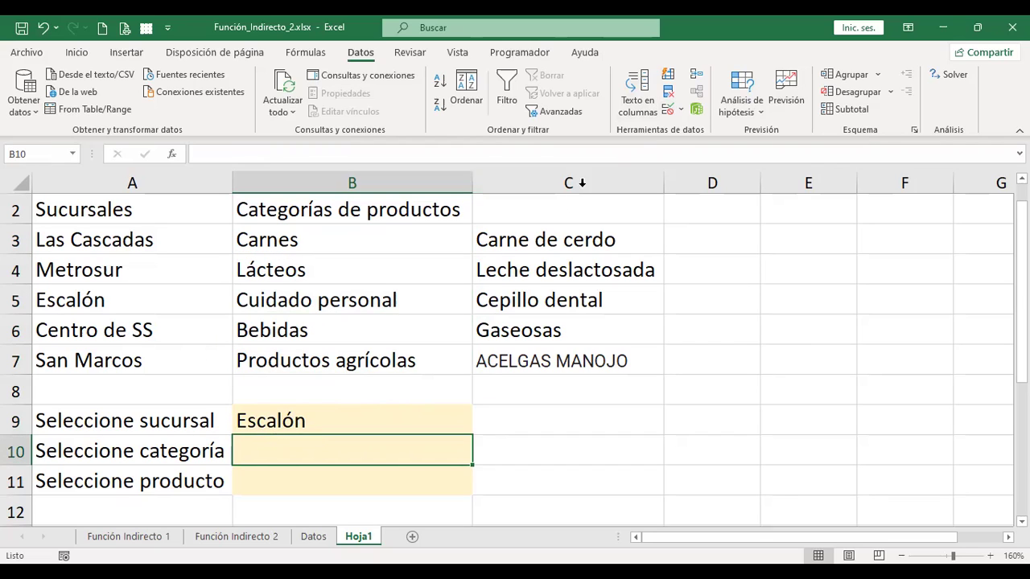
{"action": "left_click", "coordinate": [668, 113]}
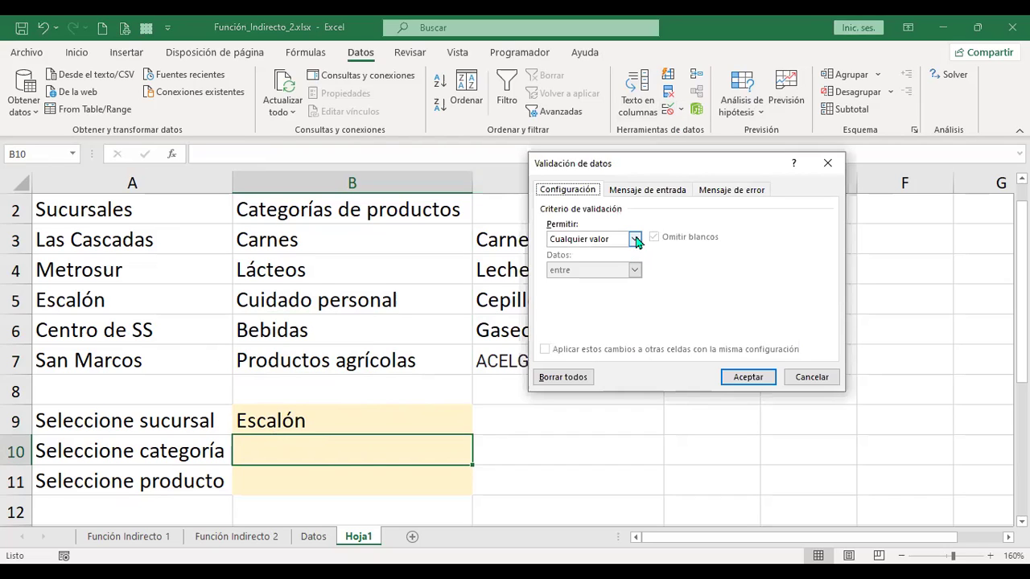
{"action": "left_click", "coordinate": [636, 240]}
{"action": "left_click", "coordinate": [561, 283]}
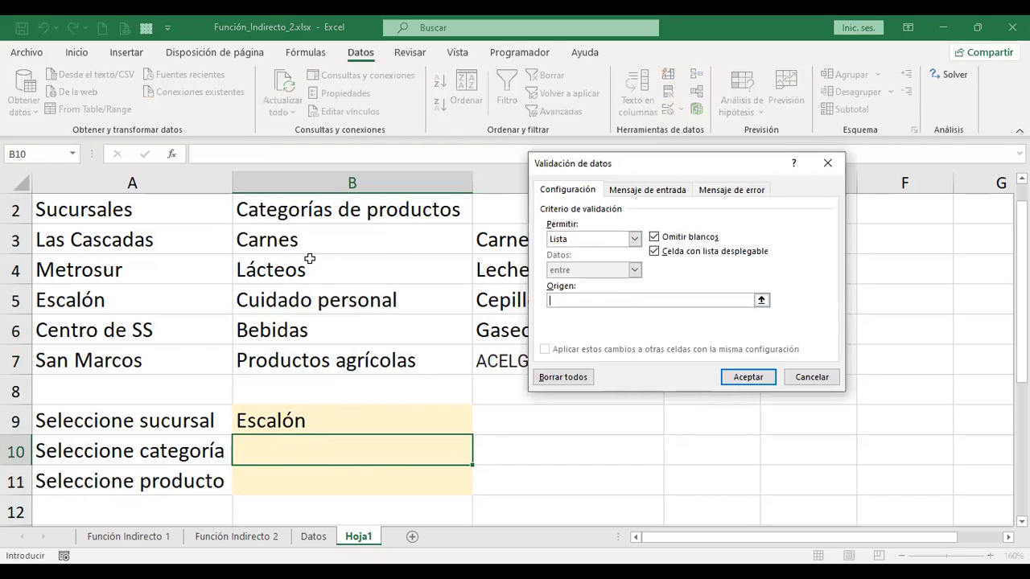
{"action": "left_click", "coordinate": [291, 234]}
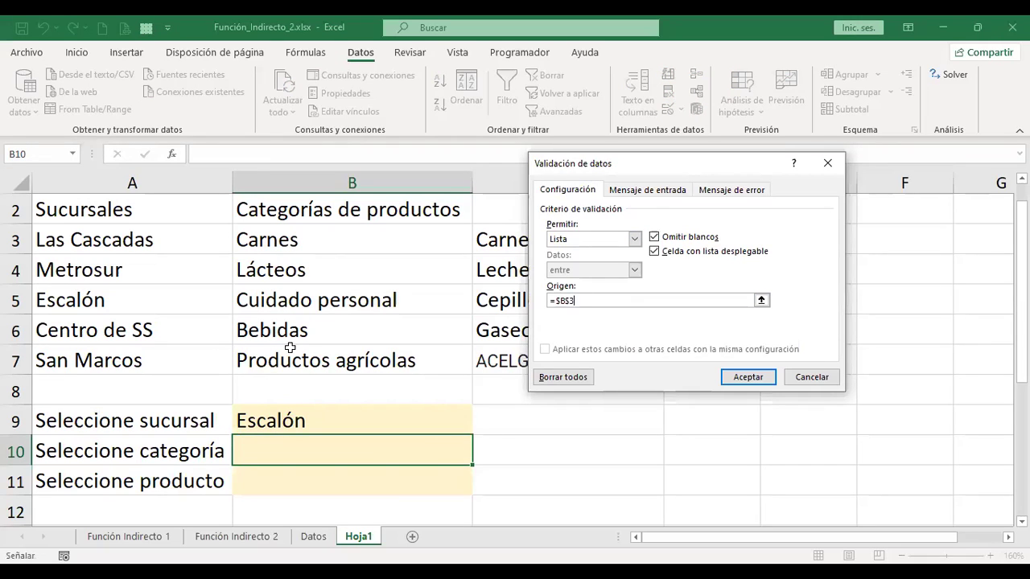
{"action": "left_click", "coordinate": [434, 346], "text": "shift"}
{"action": "left_click", "coordinate": [747, 377]}
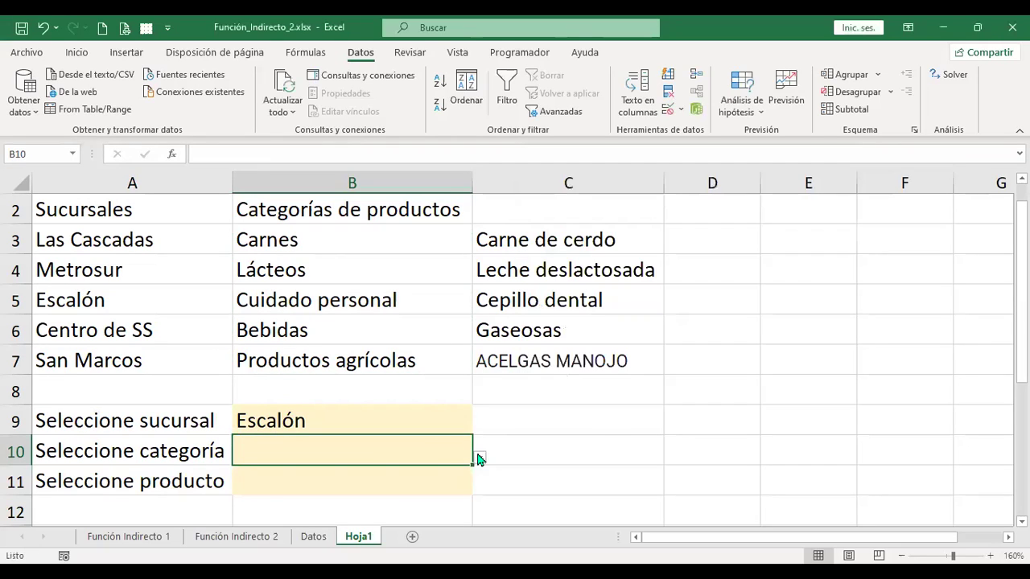
{"action": "left_click", "coordinate": [480, 458]}
{"action": "left_click", "coordinate": [370, 470]}
{"action": "left_click", "coordinate": [603, 447]}
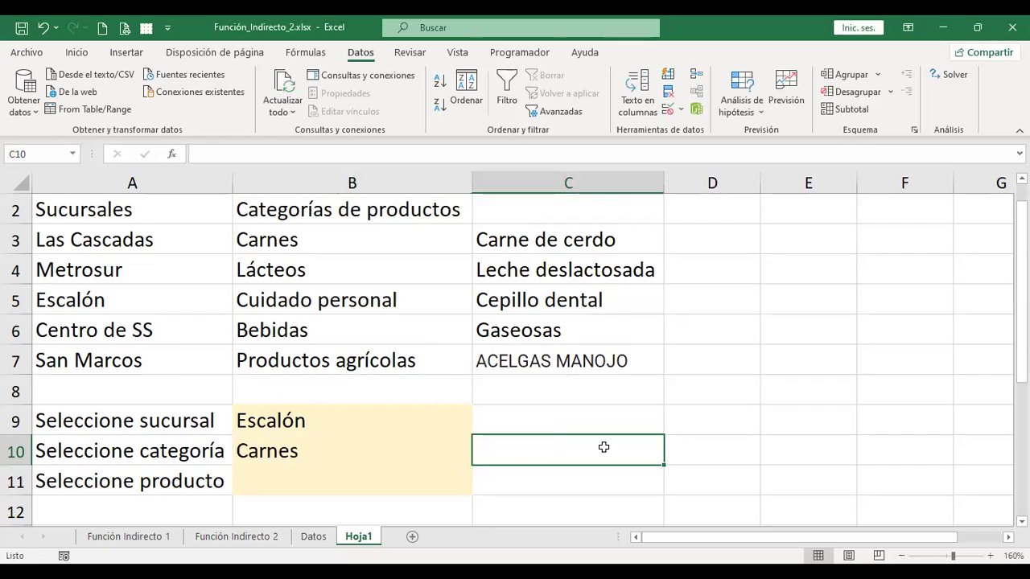
{"action": "scroll", "coordinate": [579, 426], "scroll_direction": "down", "scroll_amount": 1}
{"action": "scroll", "coordinate": [533, 407], "scroll_direction": "up", "scroll_amount": 1}
{"action": "left_click", "coordinate": [282, 452]}
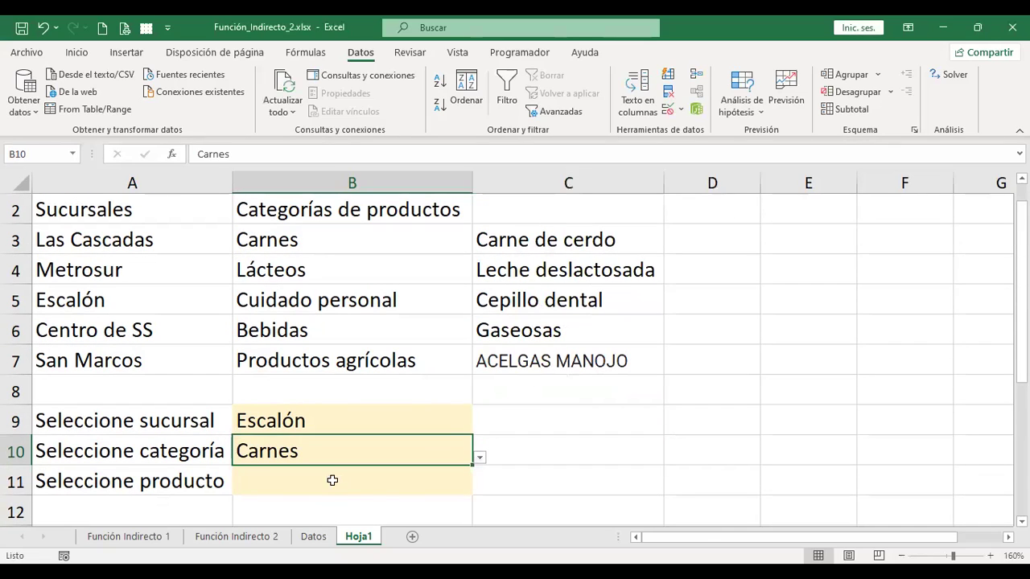
{"action": "left_click", "coordinate": [480, 461]}
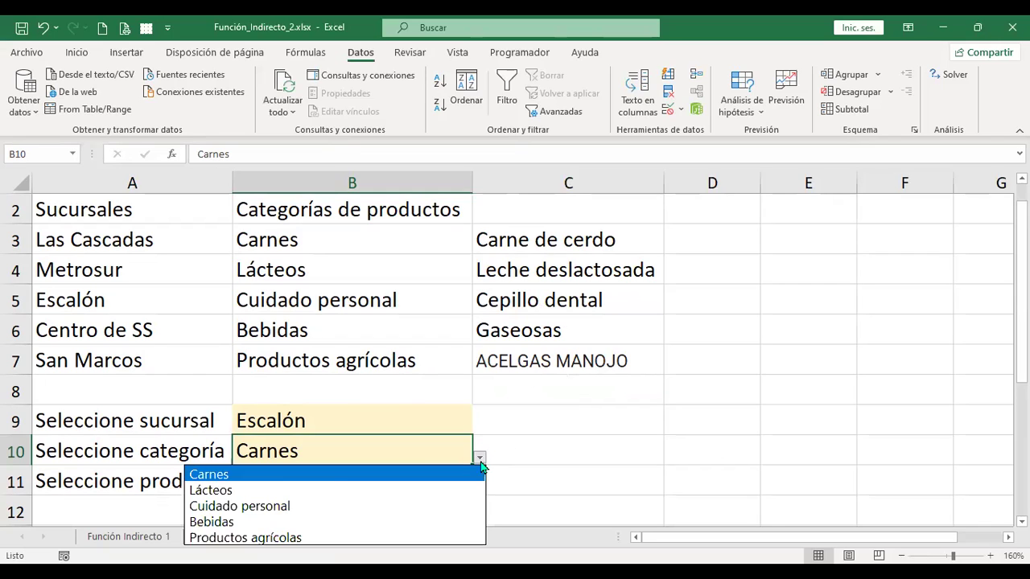
{"action": "left_click", "coordinate": [330, 487]}
{"action": "left_click", "coordinate": [328, 484]}
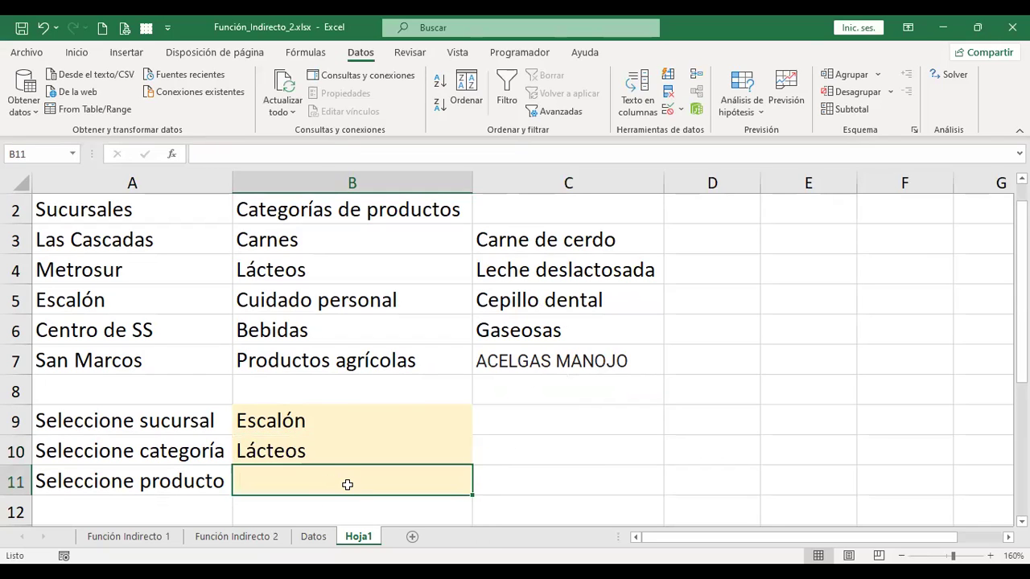
{"action": "left_click", "coordinate": [407, 447]}
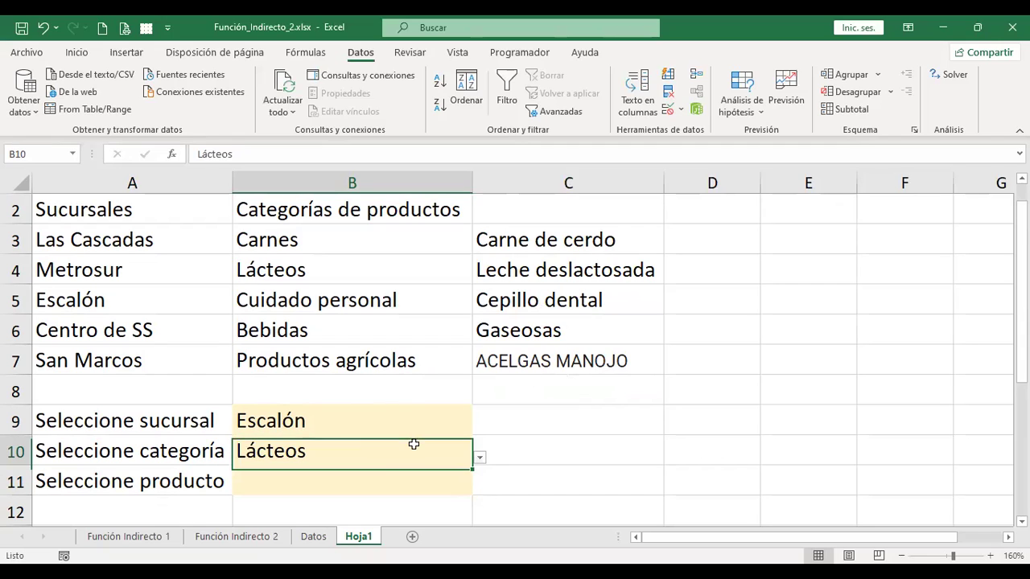
{"action": "left_click", "coordinate": [479, 460]}
{"action": "left_click", "coordinate": [354, 465]}
{"action": "left_click", "coordinate": [352, 473]}
{"action": "left_click", "coordinate": [355, 457]}
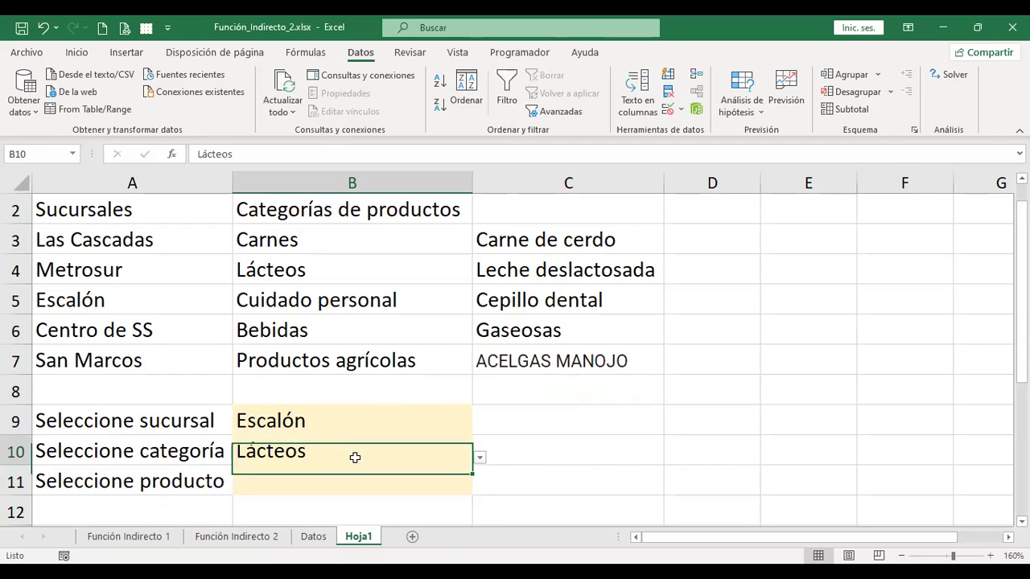
{"action": "left_click", "coordinate": [580, 271]}
{"action": "left_click", "coordinate": [367, 262]}
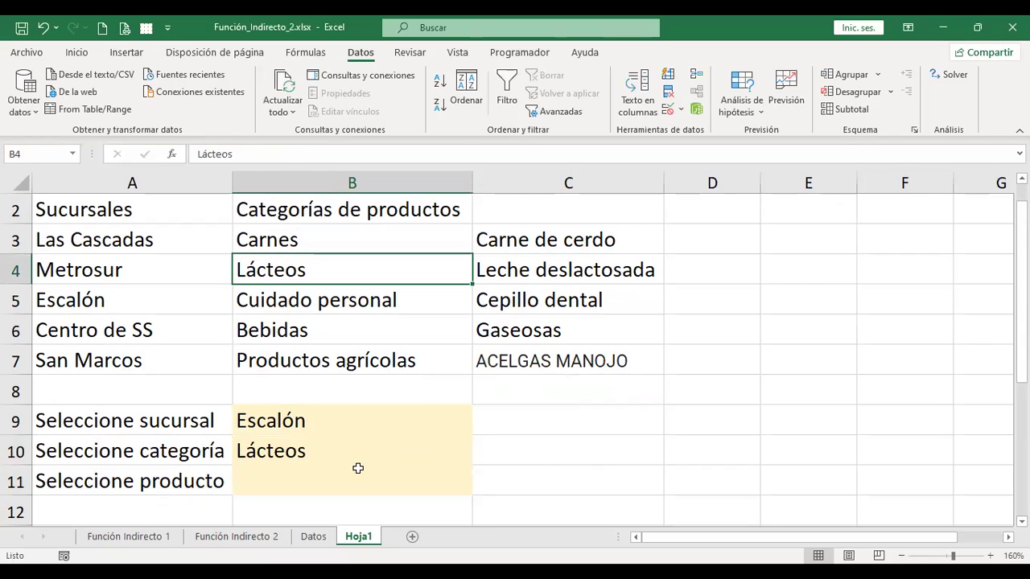
{"action": "left_click", "coordinate": [352, 471]}
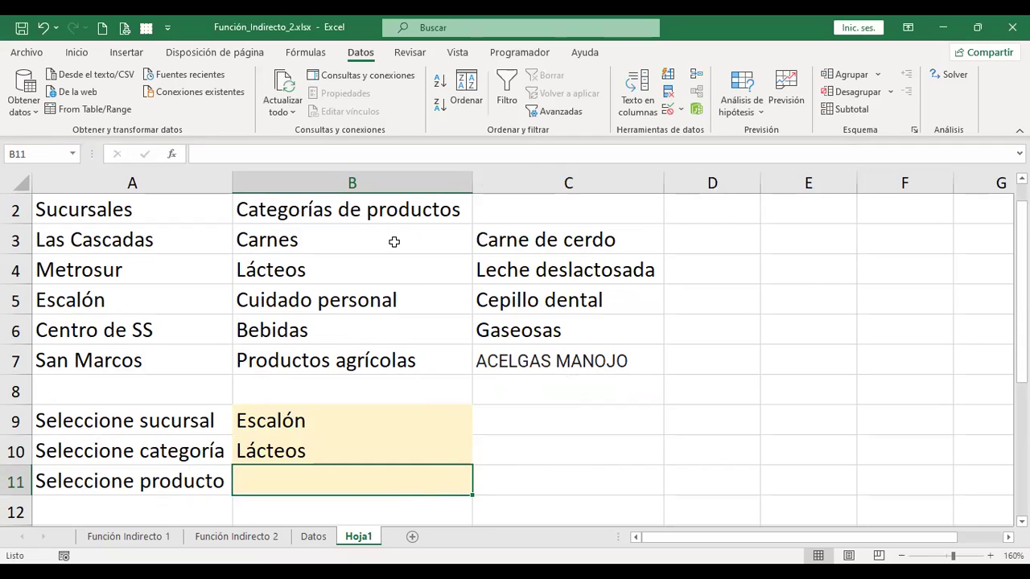
{"action": "left_click_drag", "start_coordinate": [396, 241], "coordinate": [571, 362]}
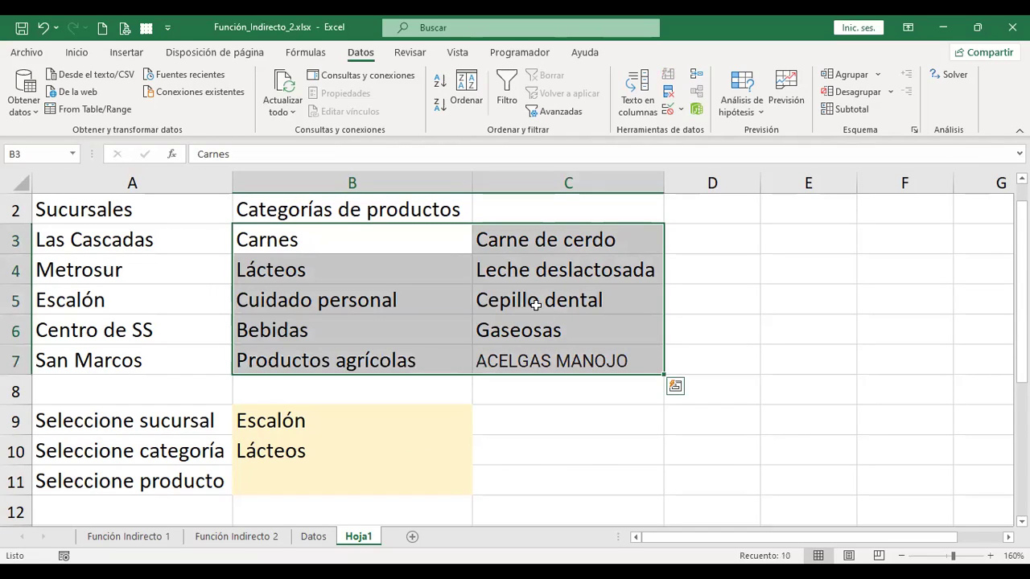
{"action": "left_click", "coordinate": [539, 240]}
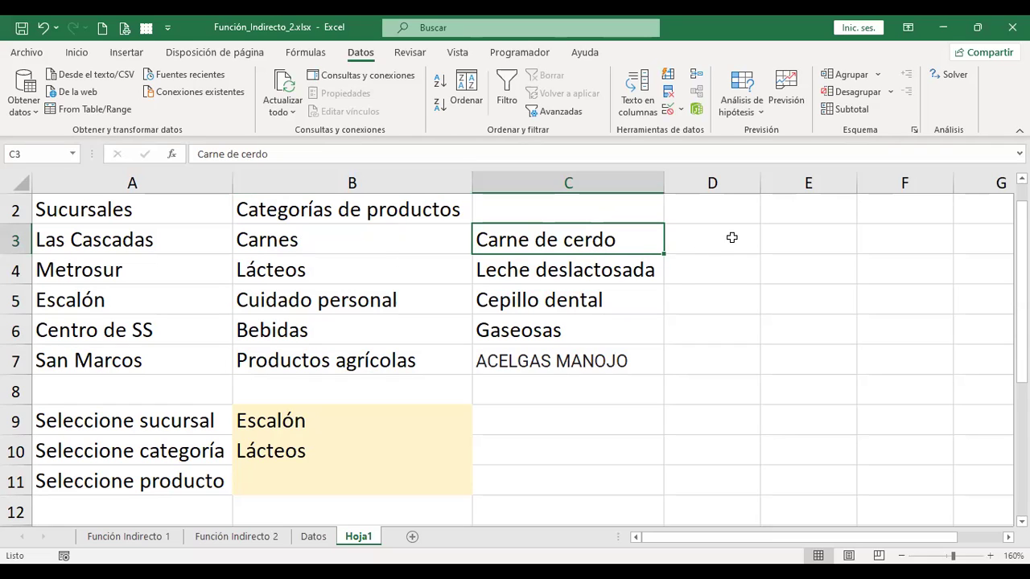
- Enter the Carnes list in E3:E5: Carnes, Carne 1, Carne 2
{"action": "left_click", "coordinate": [804, 237]}
{"action": "type", "text": "C"}
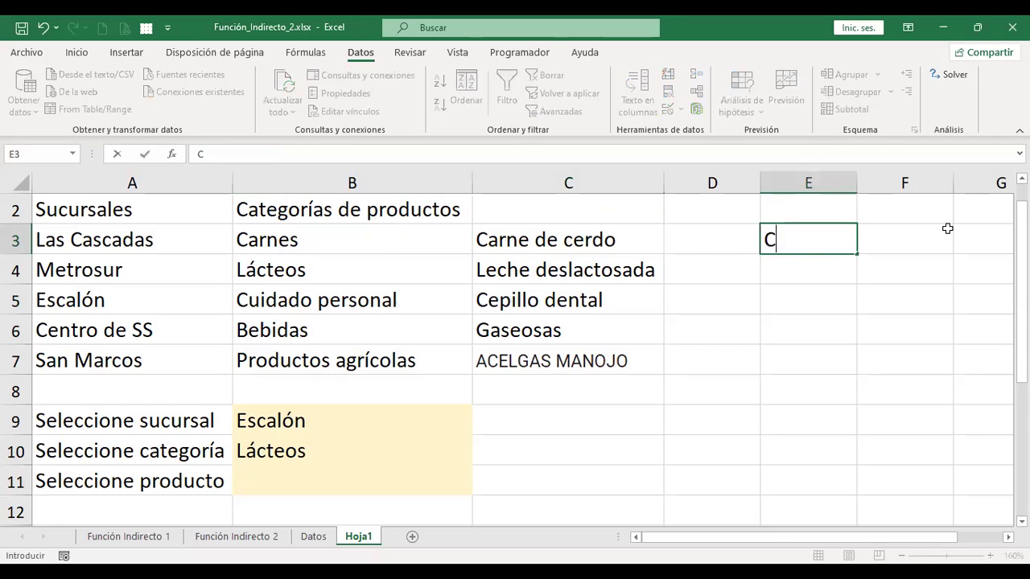
{"action": "type", "text": "arnes"}
{"action": "key", "text": "Return"}
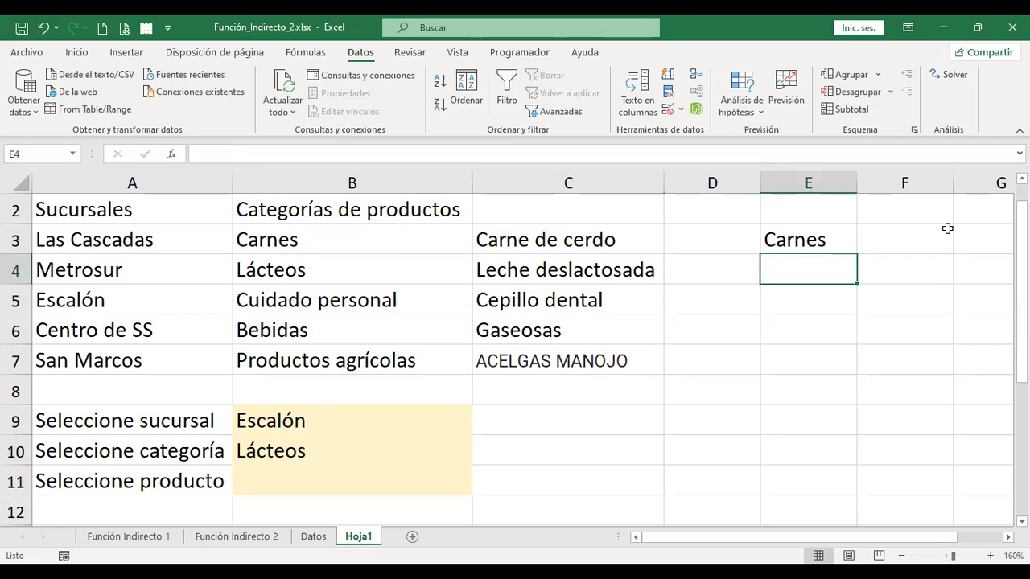
{"action": "type", "text": "Carne "}
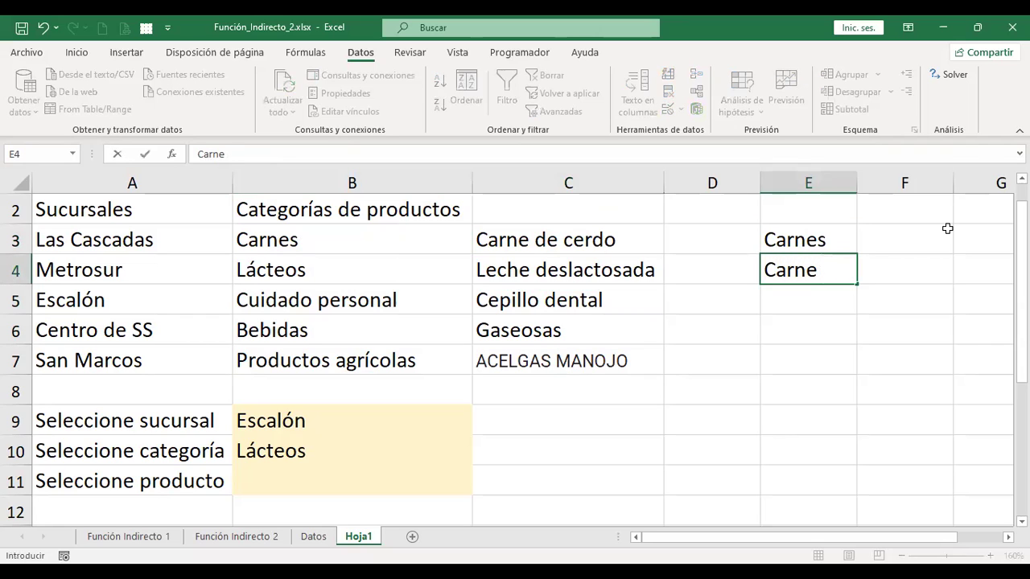
{"action": "type", "text": "1"}
{"action": "key", "text": "Return"}
{"action": "type", "text": "Carne "}
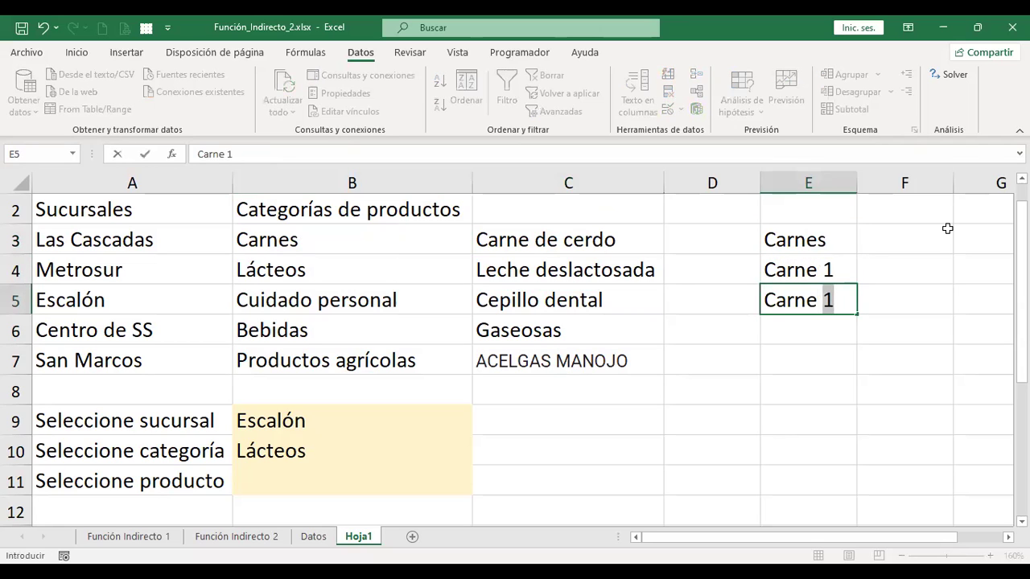
{"action": "type", "text": "2"}
{"action": "key", "text": "Return"}
{"action": "key", "text": "Up"}
{"action": "key", "text": "Up"}
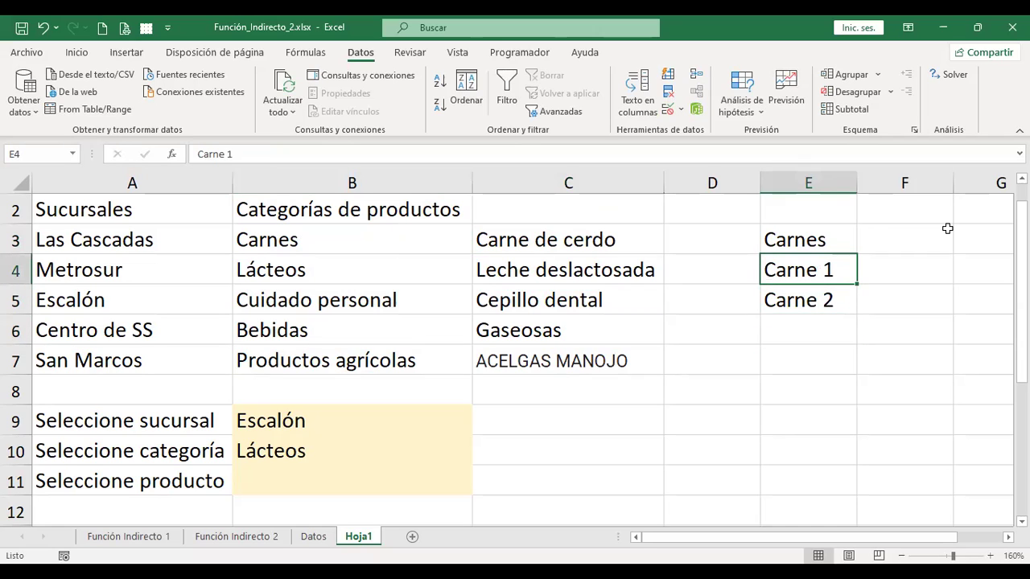
- Enter the Lácteos list in F3:F5: Lácteos, Lácteo 1, Lácteo 2
{"action": "left_click", "coordinate": [947, 228]}
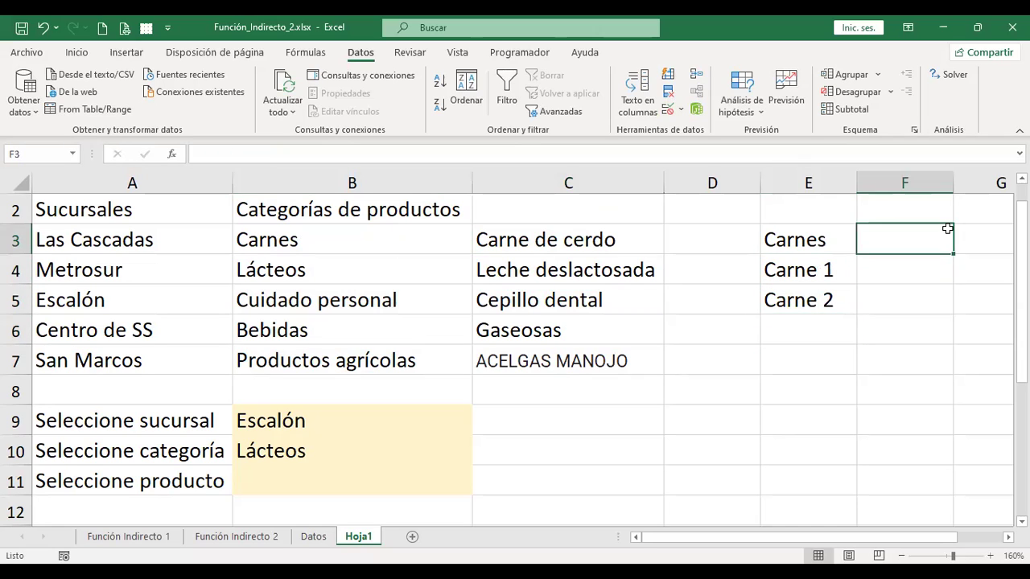
{"action": "type", "text": "Lácteos"}
{"action": "key", "text": "Return"}
{"action": "type", "text": "Láct"}
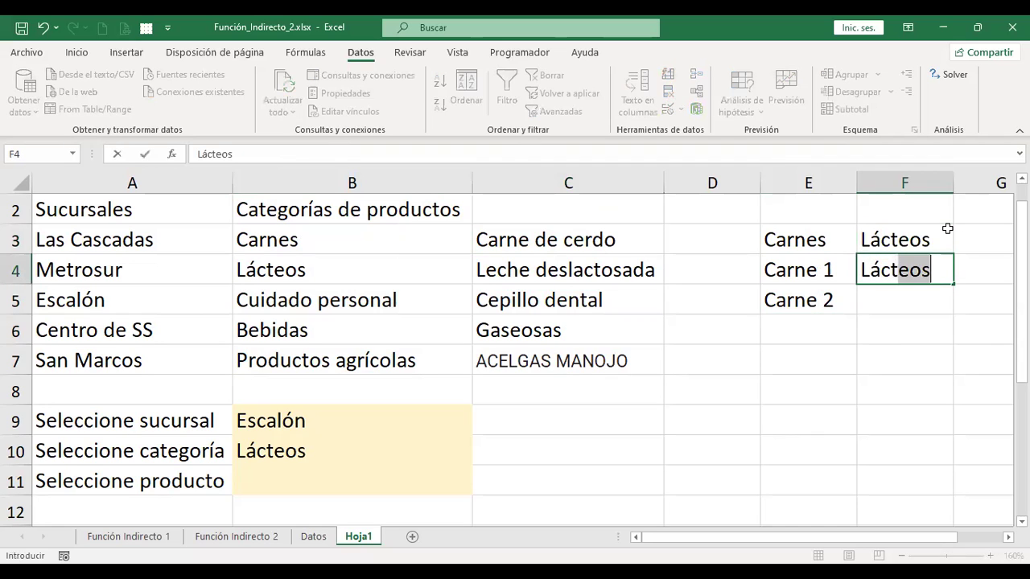
{"action": "type", "text": "eo 1"}
{"action": "key", "text": "Return"}
{"action": "type", "text": "Lácteo 2"}
{"action": "key", "text": "Return"}
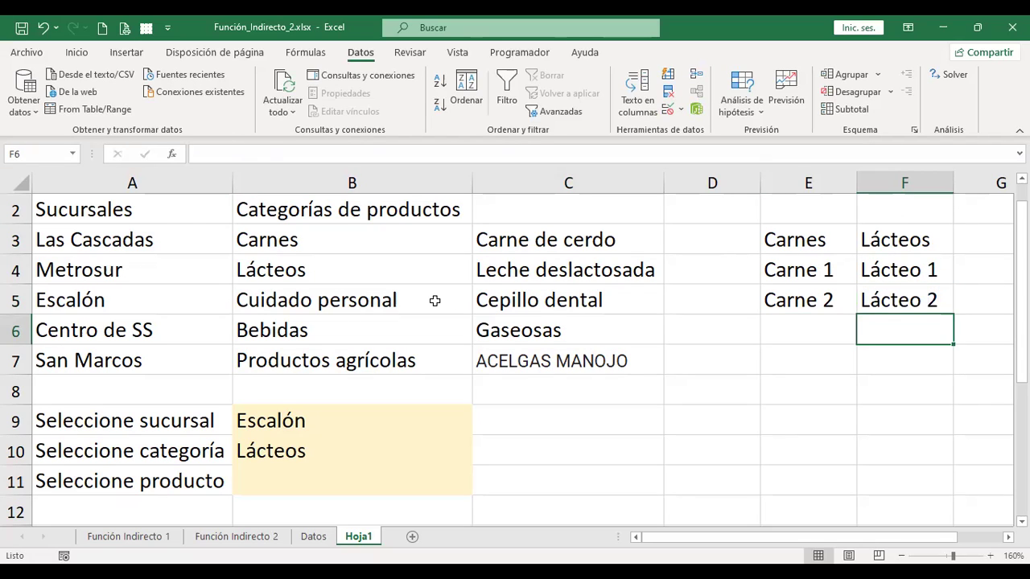
- Check the entries in B5, C5, F4 and the Carnes and Lácteos headings in E3 and F3
{"action": "left_click", "coordinate": [434, 300]}
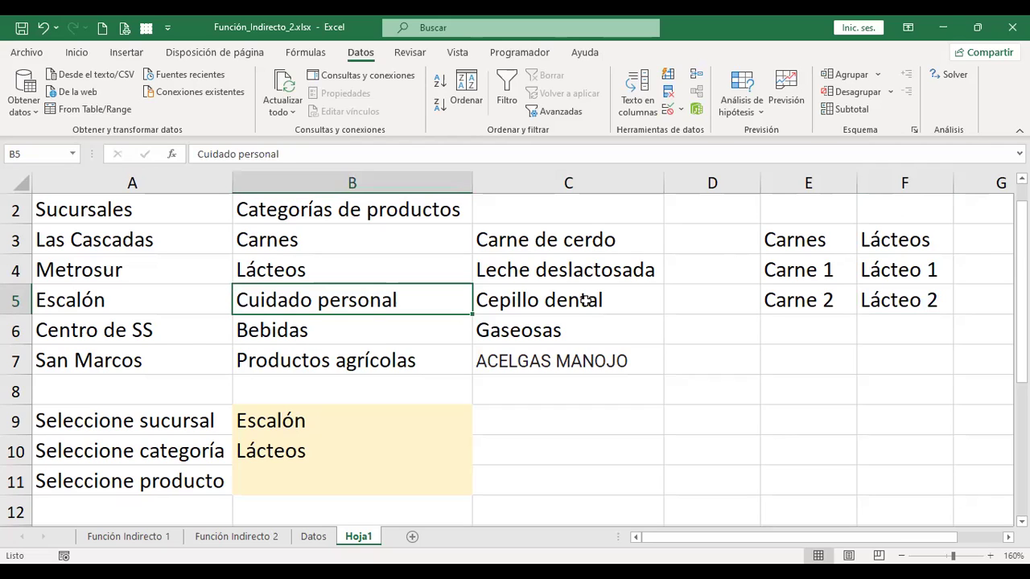
{"action": "left_click", "coordinate": [586, 300]}
{"action": "left_click", "coordinate": [925, 267]}
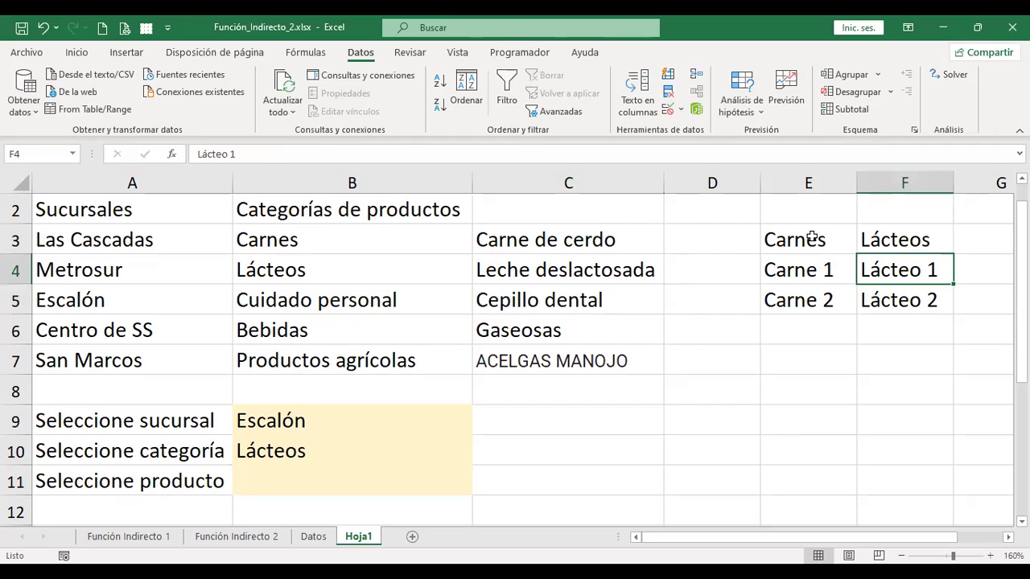
{"action": "left_click", "coordinate": [812, 238]}
{"action": "left_click", "coordinate": [907, 240]}
- Select the categories and products range B3:C7 and switch to the Fórmulas tab
{"action": "left_click", "coordinate": [974, 235]}
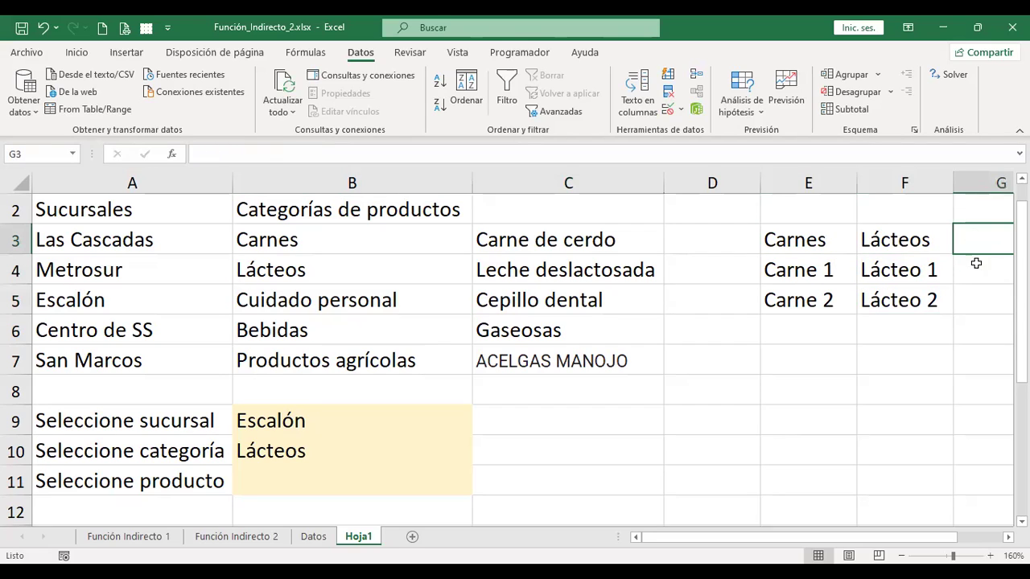
{"action": "left_click_drag", "start_coordinate": [975, 239], "coordinate": [989, 273]}
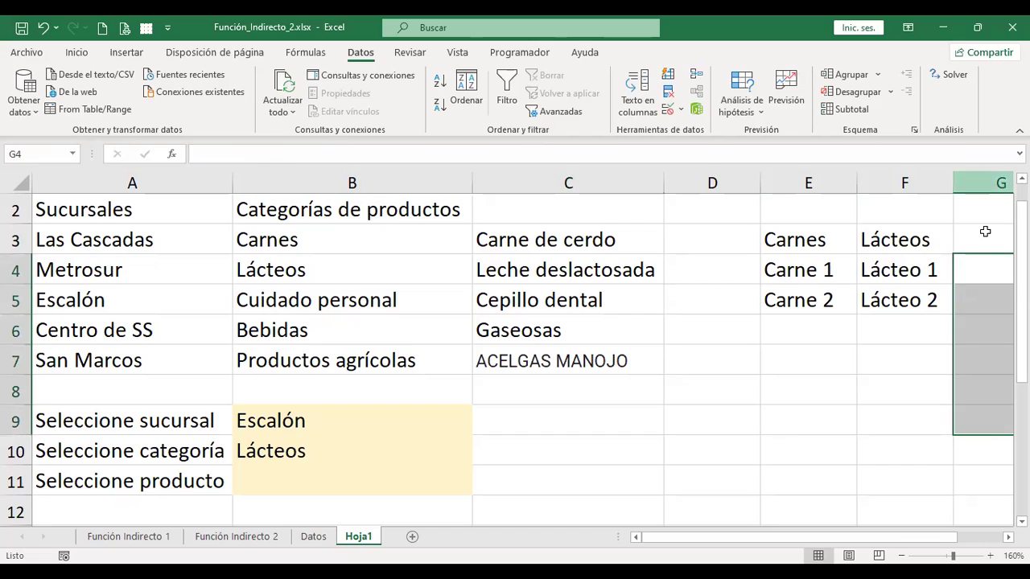
{"action": "left_click_drag", "start_coordinate": [984, 236], "coordinate": [988, 237]}
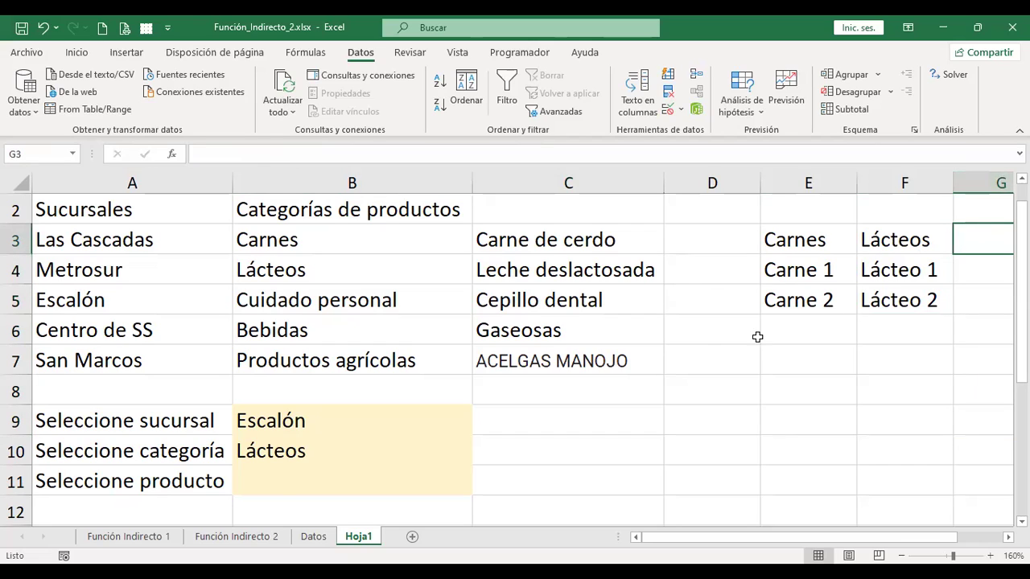
{"action": "left_click", "coordinate": [274, 481]}
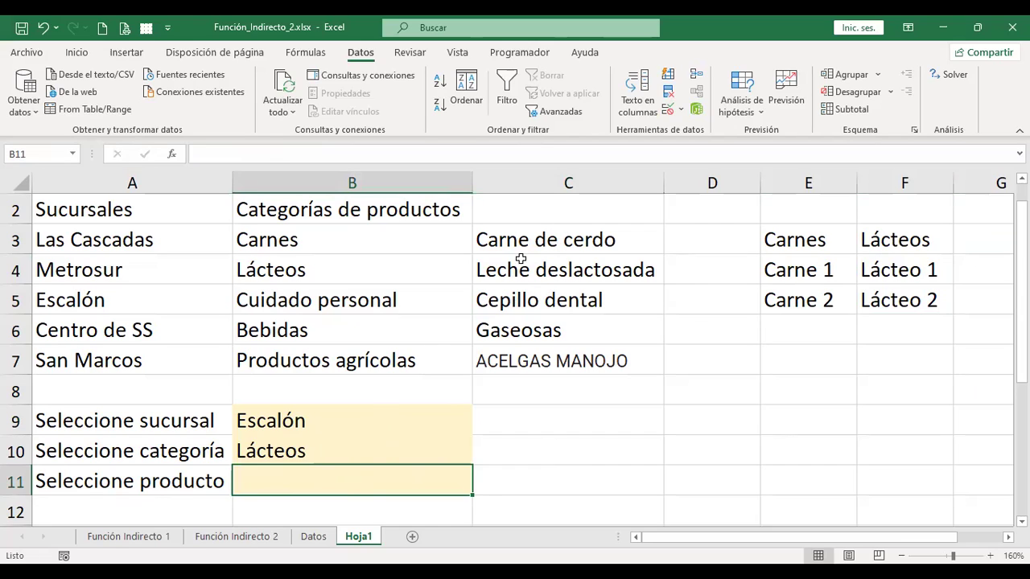
{"action": "left_click_drag", "start_coordinate": [547, 240], "coordinate": [564, 371]}
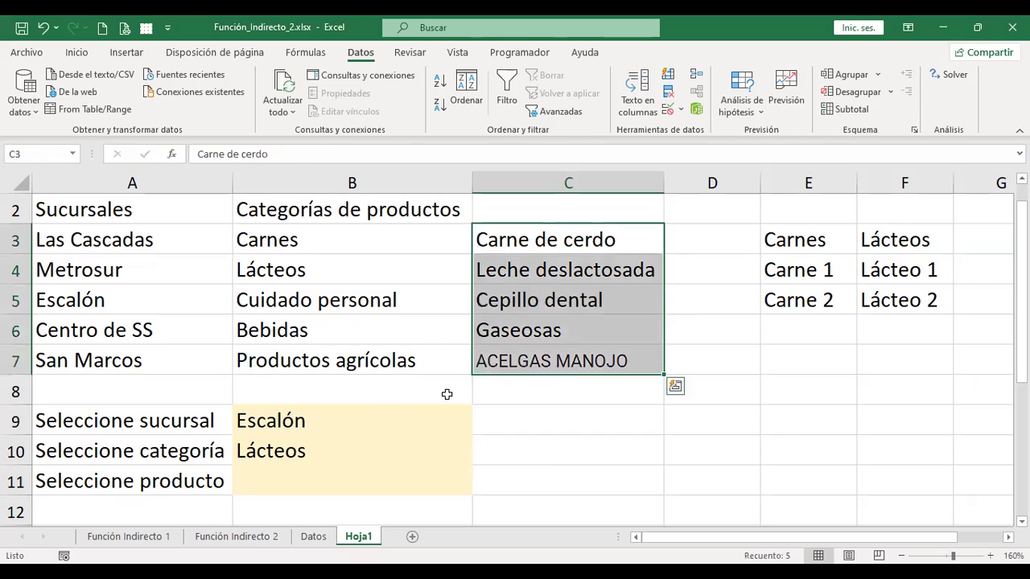
{"action": "left_click", "coordinate": [262, 479]}
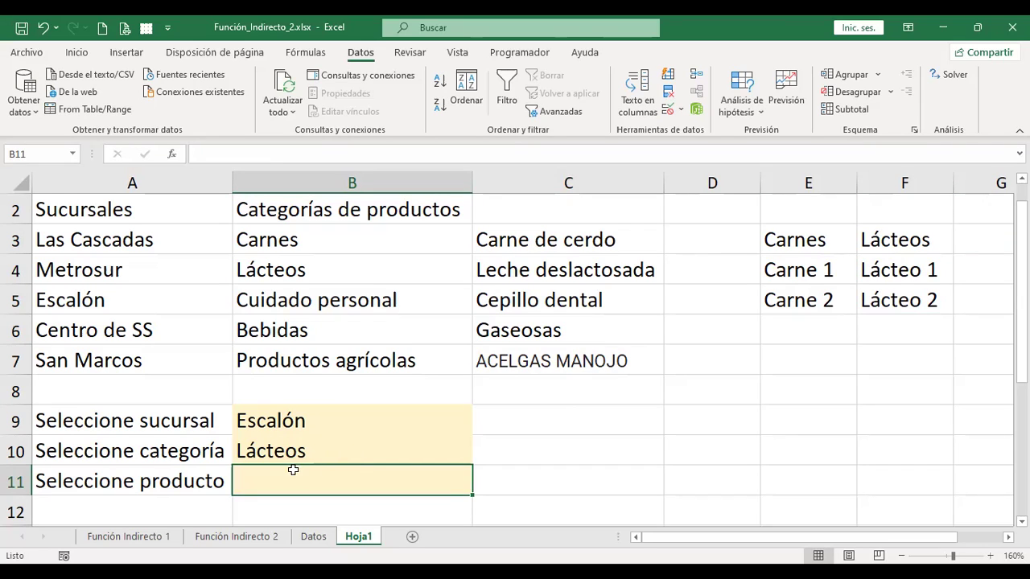
{"action": "left_click_drag", "start_coordinate": [352, 245], "coordinate": [568, 365]}
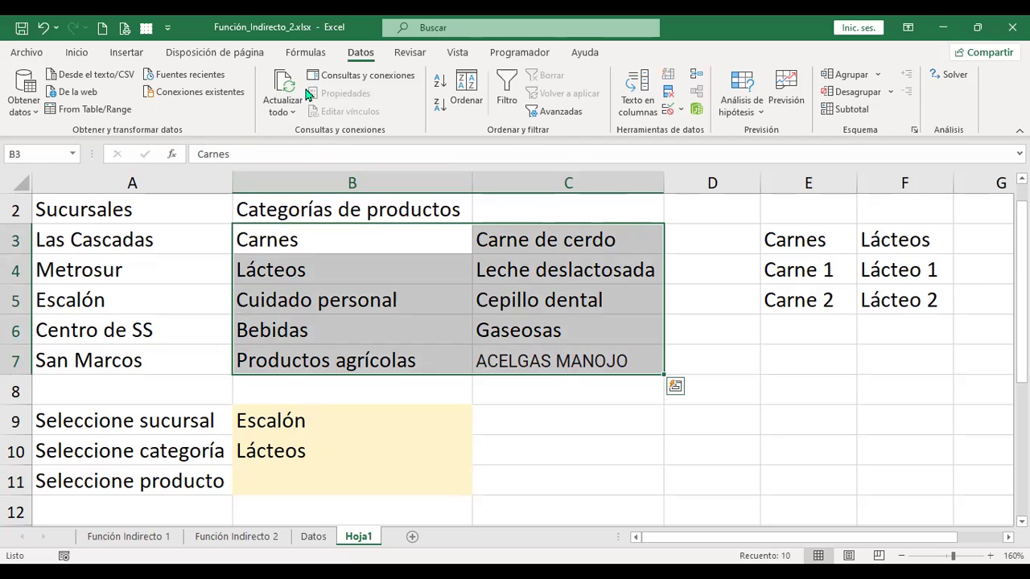
{"action": "left_click", "coordinate": [308, 57]}
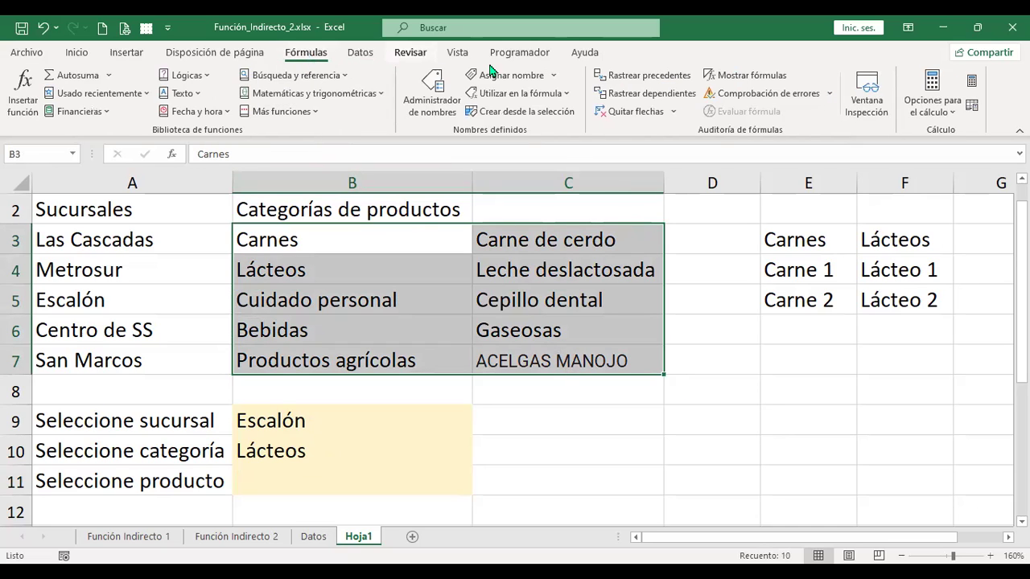
- Create names for B3:C7 from the left column only (Fila superior unchecked) and review them in Administrador de nombres
{"action": "left_click", "coordinate": [515, 117]}
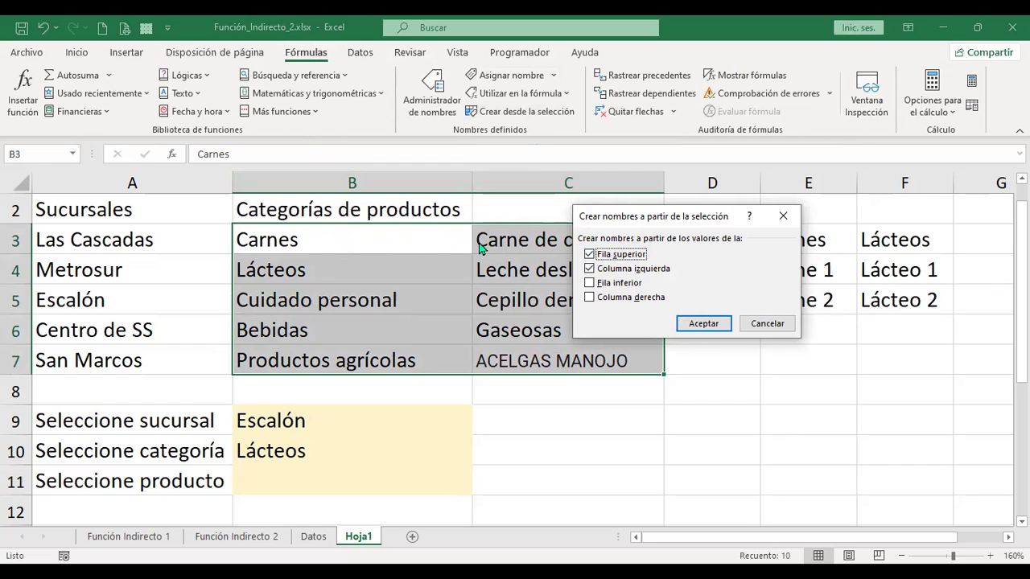
{"action": "left_click", "coordinate": [589, 255]}
{"action": "left_click", "coordinate": [714, 325]}
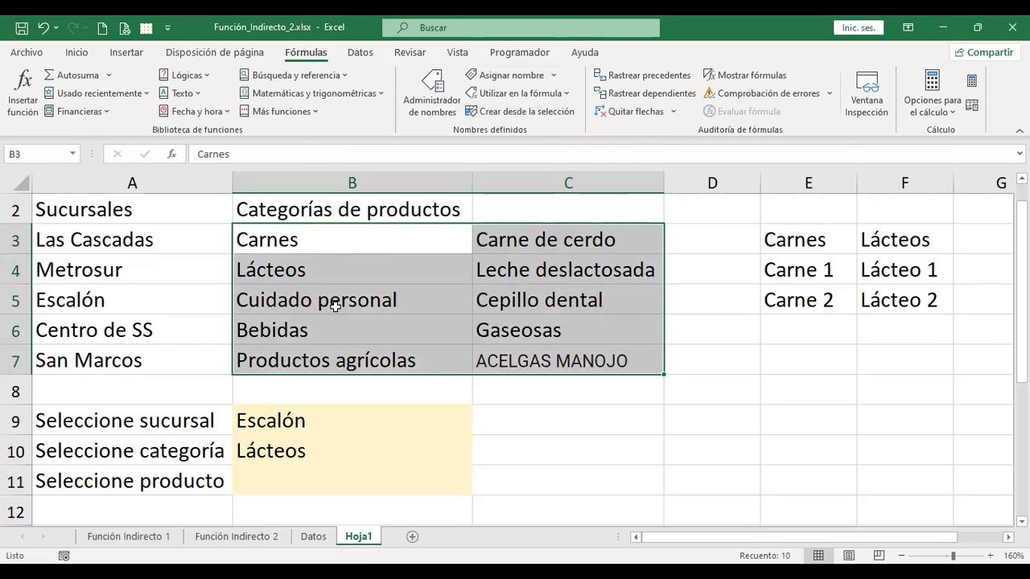
{"action": "left_click", "coordinate": [434, 105]}
{"action": "left_click_drag", "start_coordinate": [890, 229], "coordinate": [891, 288]}
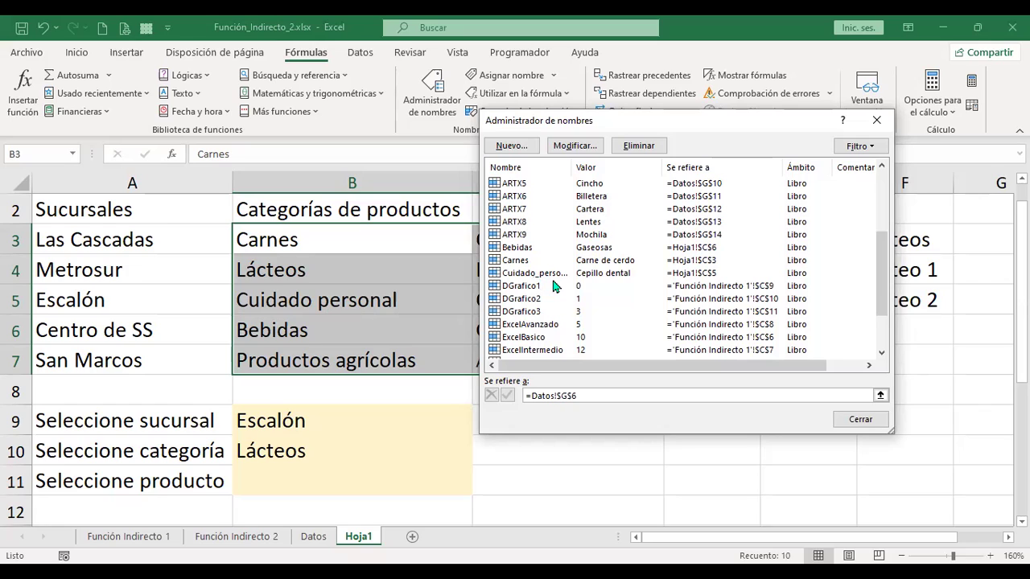
- Scroll through the defined product names list, then close the Administrador de nombres
{"action": "left_click_drag", "start_coordinate": [886, 288], "coordinate": [886, 319]}
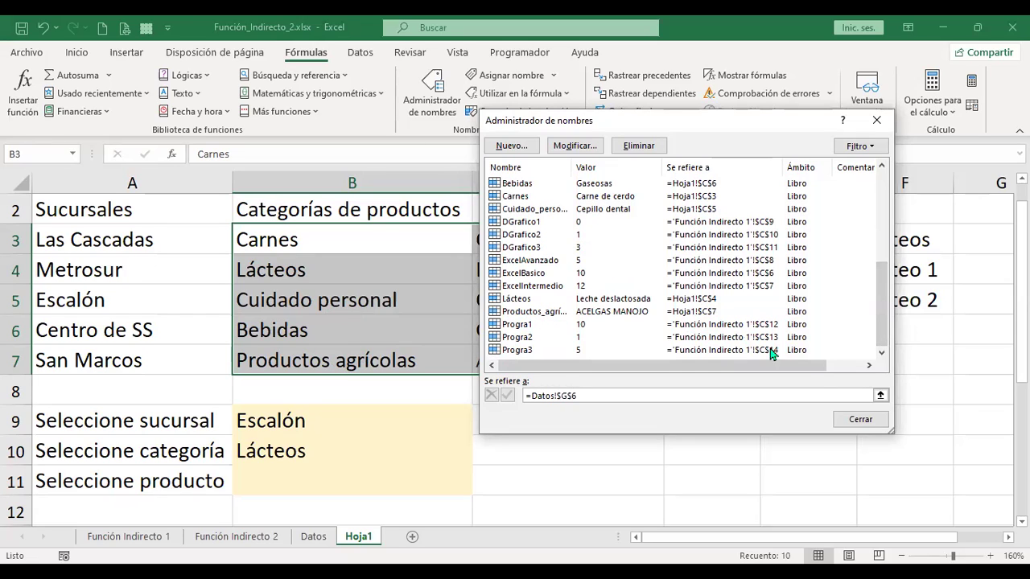
{"action": "left_click", "coordinate": [860, 420]}
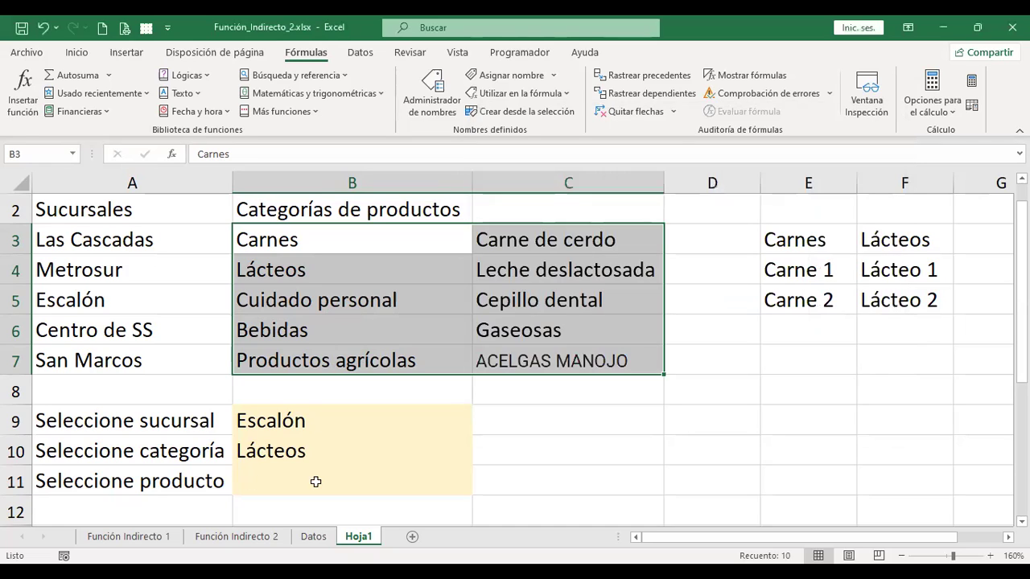
- Enter =+INDIRECTO(B10) in B11 so it returns Leche deslactosada
{"action": "left_click", "coordinate": [315, 481]}
{"action": "type", "text": "+"}
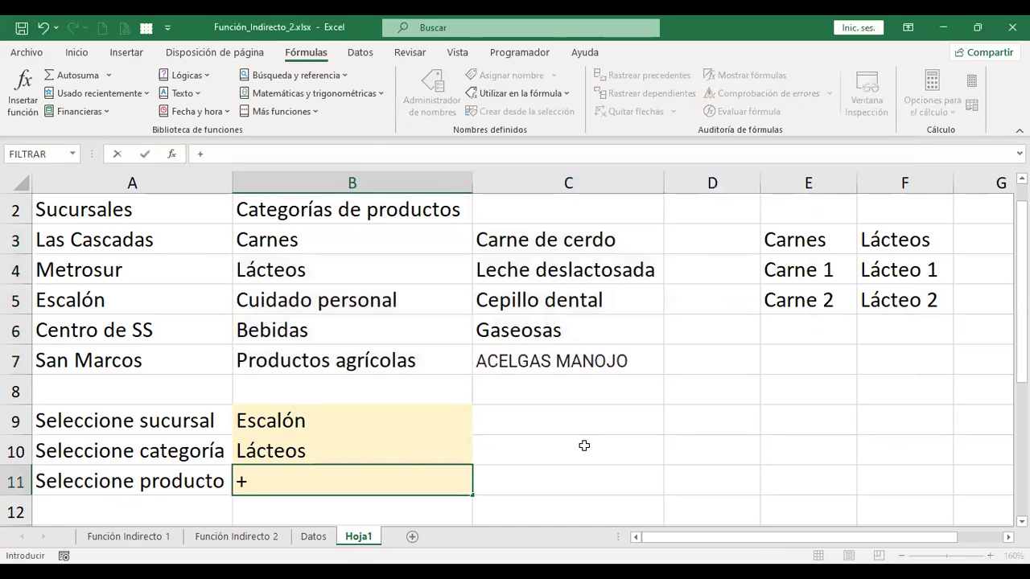
{"action": "type", "text": "indire"}
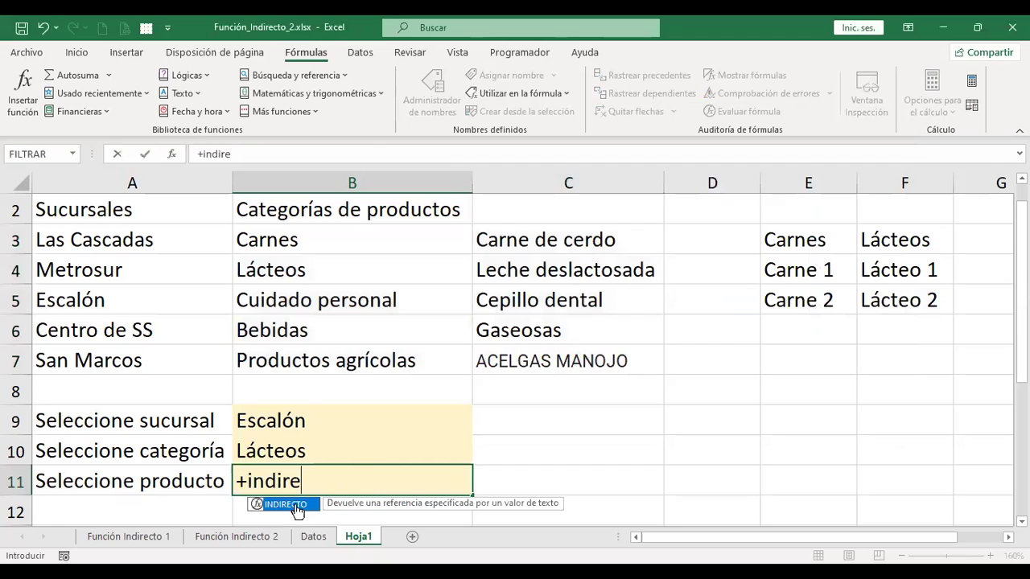
{"action": "double_click", "coordinate": [296, 505]}
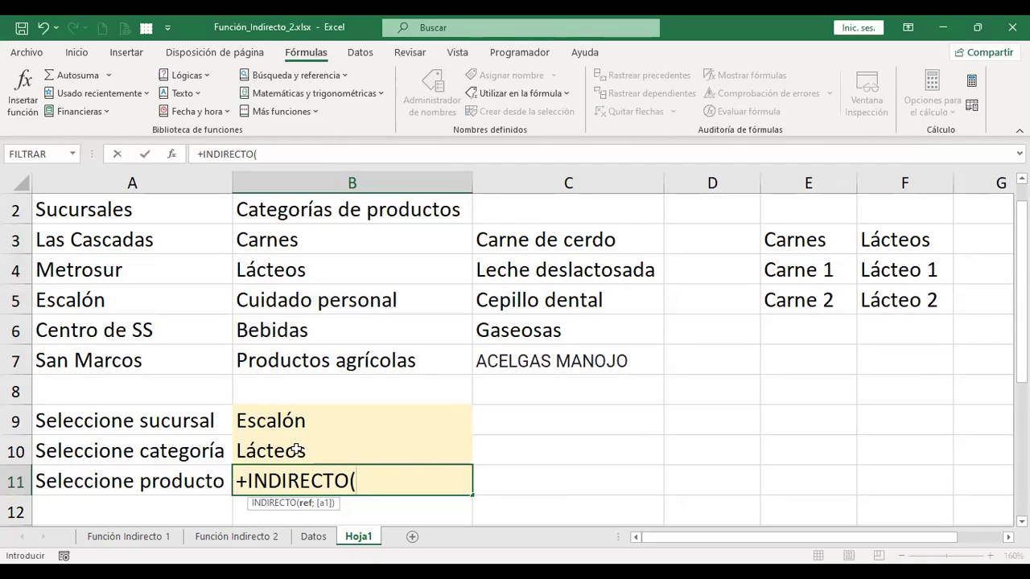
{"action": "left_click", "coordinate": [297, 450]}
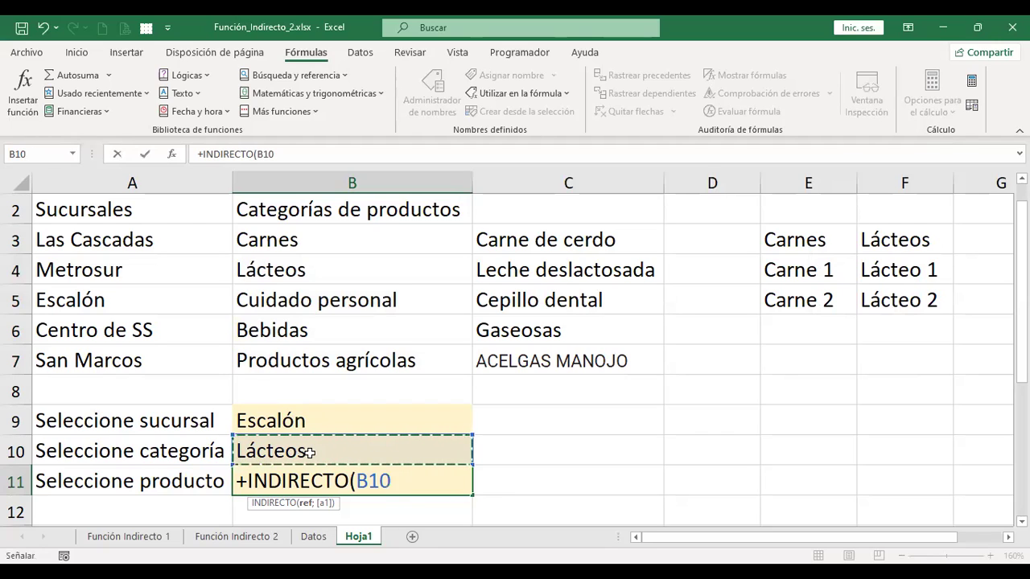
{"action": "key", "text": "ctrl+Return"}
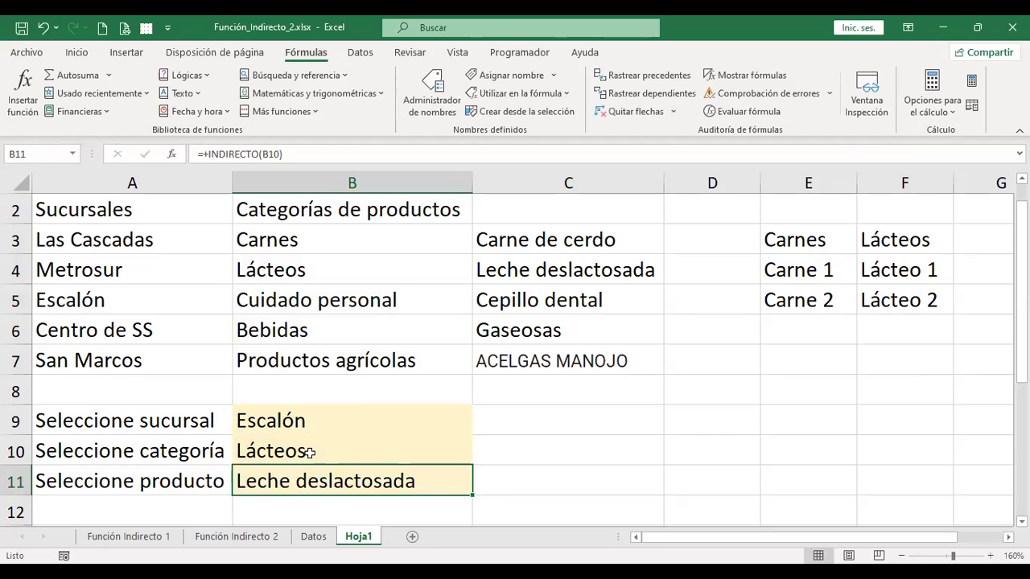
- Choose Cuidado personal from the B10 category dropdown
{"action": "left_click", "coordinate": [364, 455]}
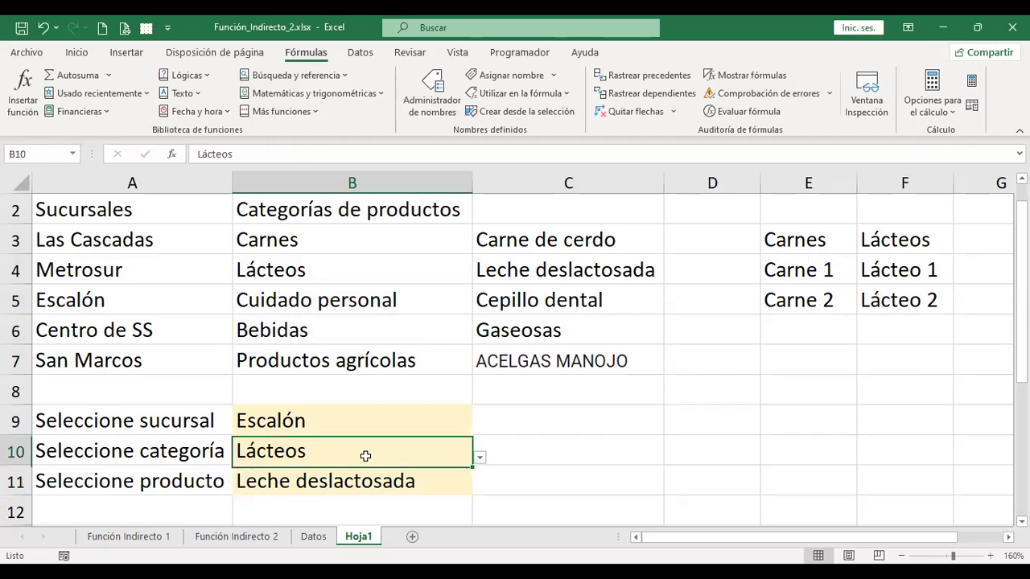
{"action": "left_click", "coordinate": [480, 459]}
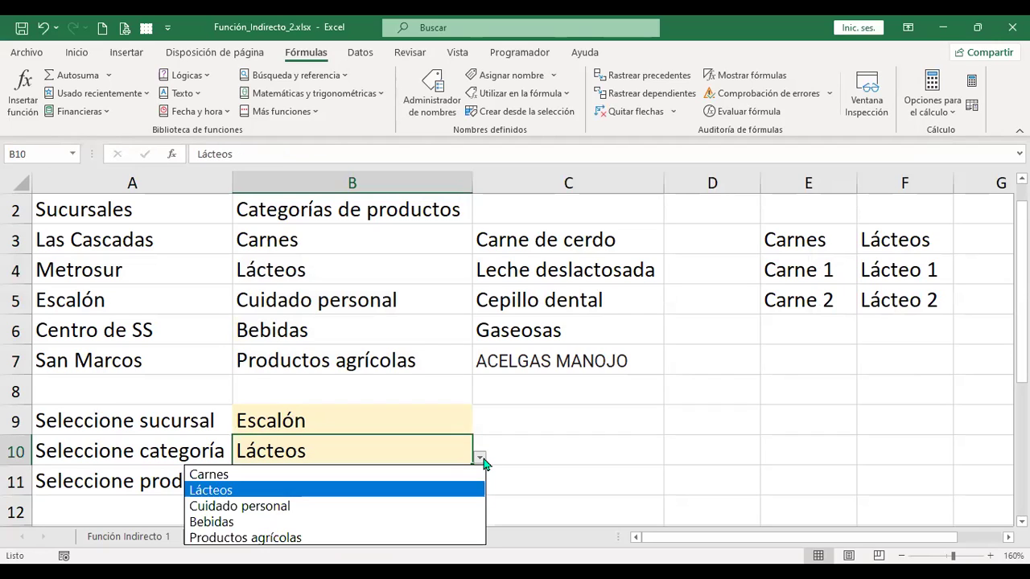
{"action": "left_click", "coordinate": [311, 506]}
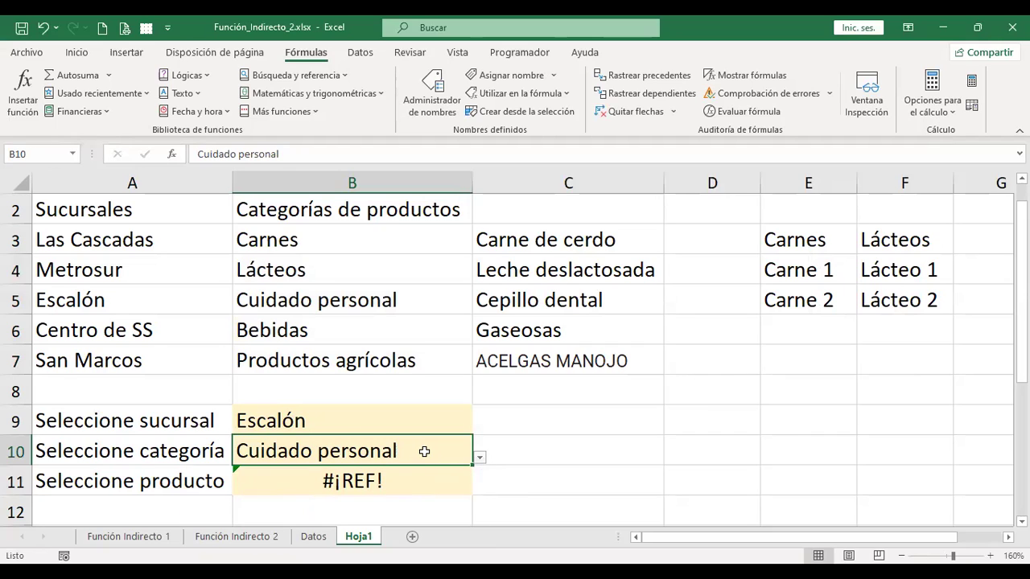
- Rename the B5 category to Cuidado_personal, replacing the space with an underscore
{"action": "left_click", "coordinate": [339, 300]}
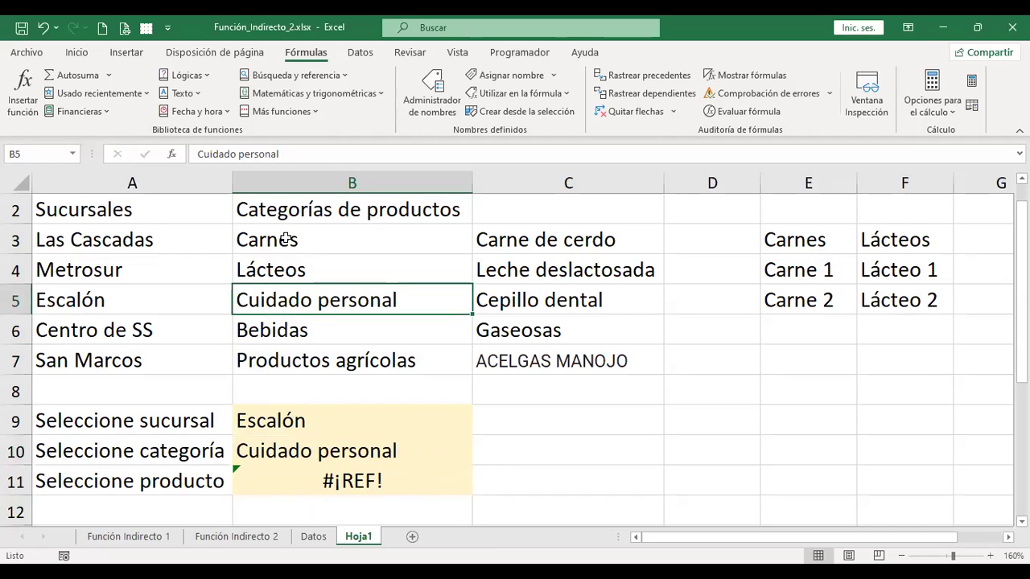
{"action": "left_click", "coordinate": [237, 154]}
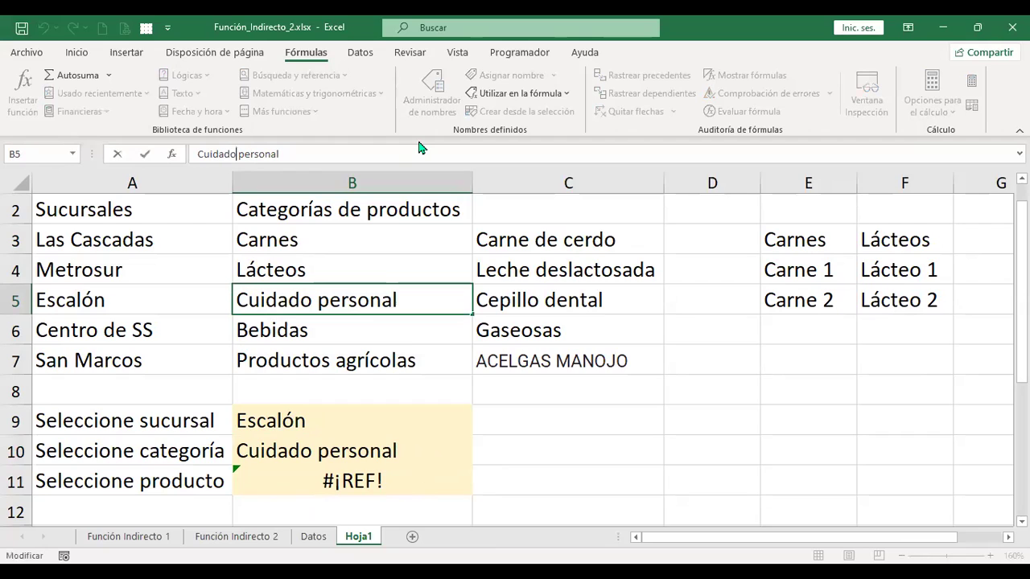
{"action": "key", "text": "BackSpace"}
{"action": "type", "text": "_"}
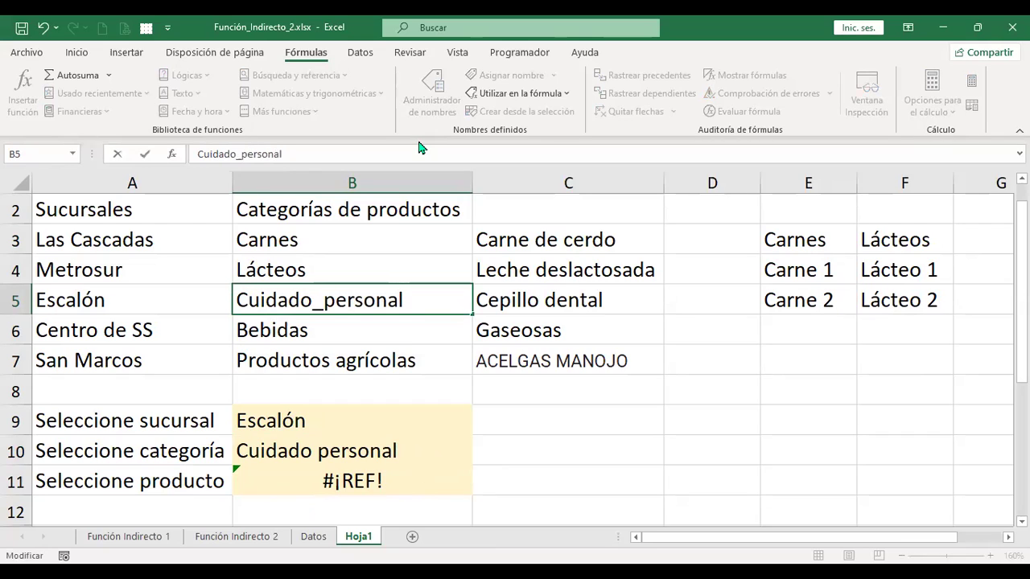
{"action": "key", "text": "Return"}
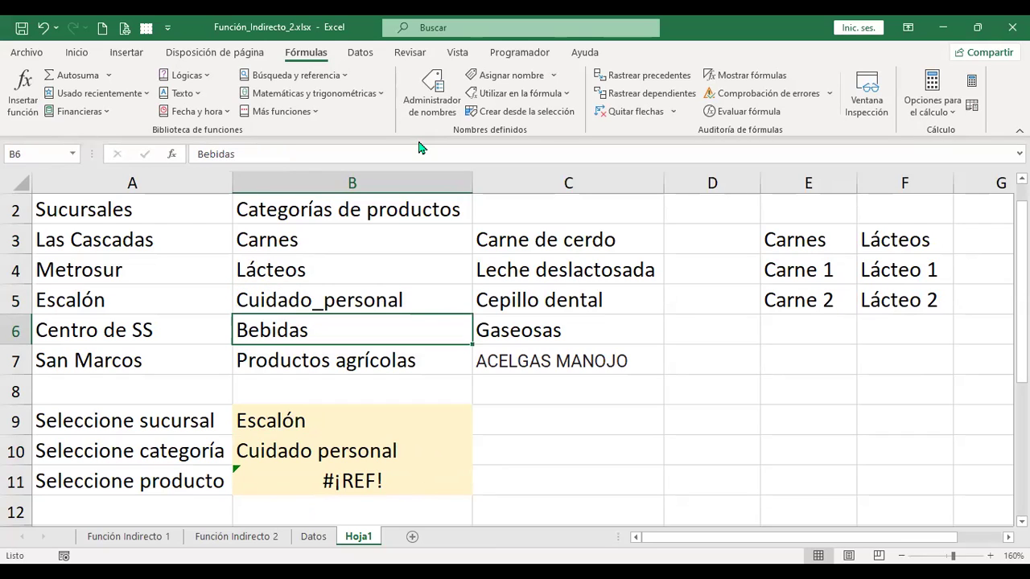
{"action": "key", "text": "Up"}
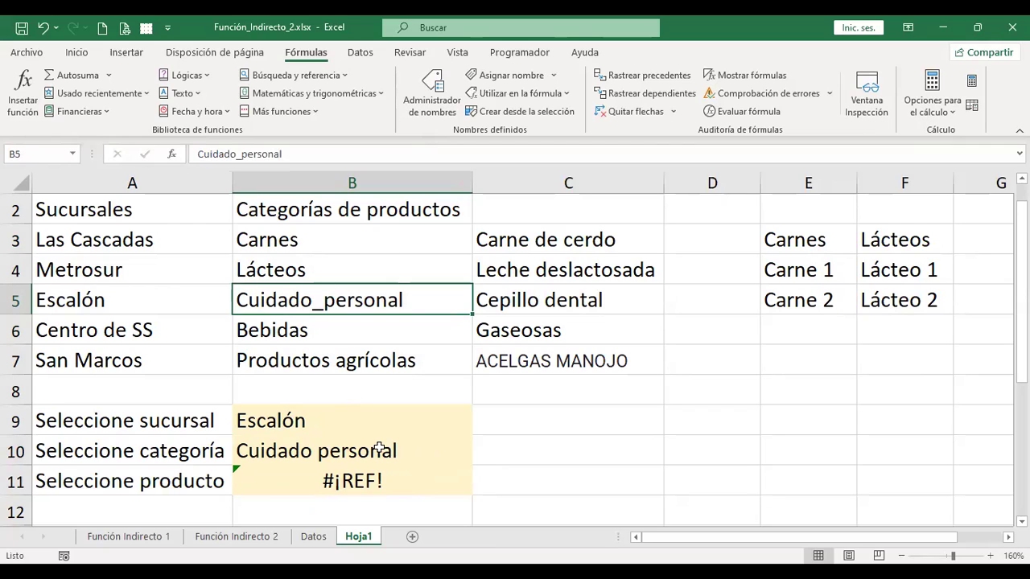
- Reselect Cuidado_personal in B10 so B11 shows Cepillo dental
{"action": "left_click", "coordinate": [379, 448]}
{"action": "left_click", "coordinate": [479, 459]}
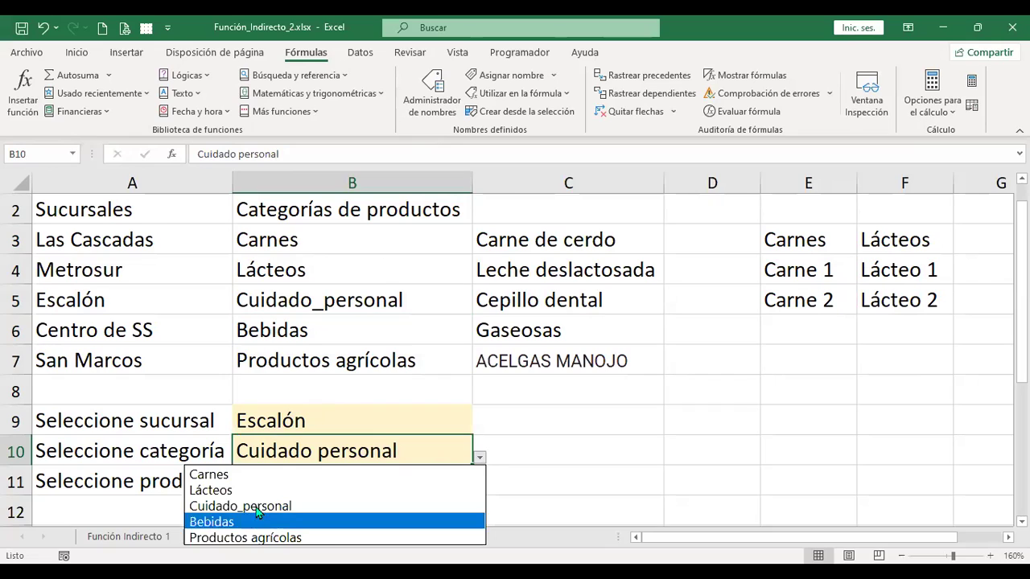
{"action": "left_click", "coordinate": [329, 504]}
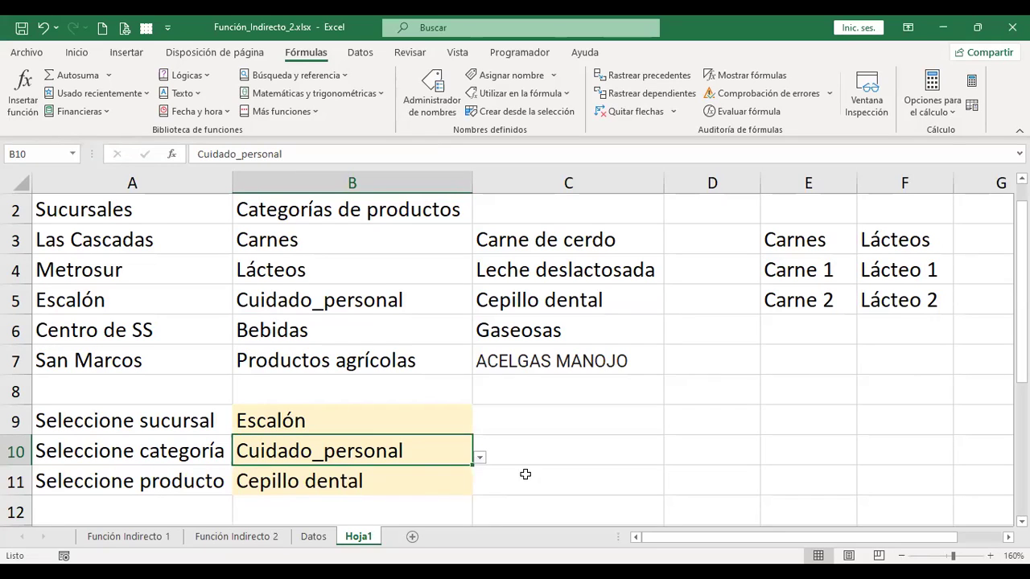
{"action": "left_click", "coordinate": [549, 459]}
- Insert a new blank worksheet, Hoja2, with the Hoja nueva (+) button
{"action": "scroll", "coordinate": [549, 458], "scroll_direction": "down", "scroll_amount": 2}
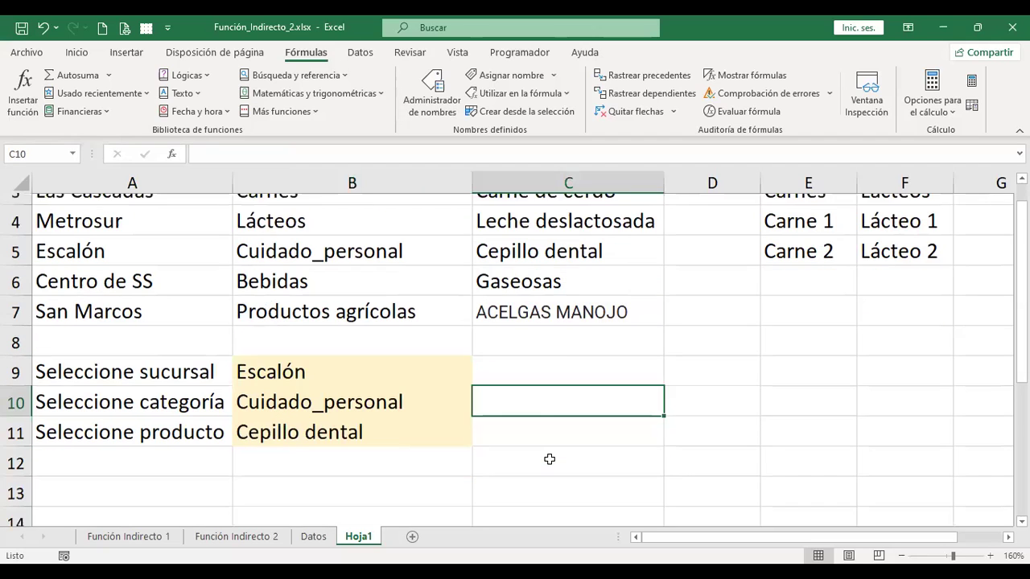
{"action": "scroll", "coordinate": [548, 458], "scroll_direction": "up", "scroll_amount": 1}
{"action": "scroll", "coordinate": [549, 458], "scroll_direction": "up", "scroll_amount": 1}
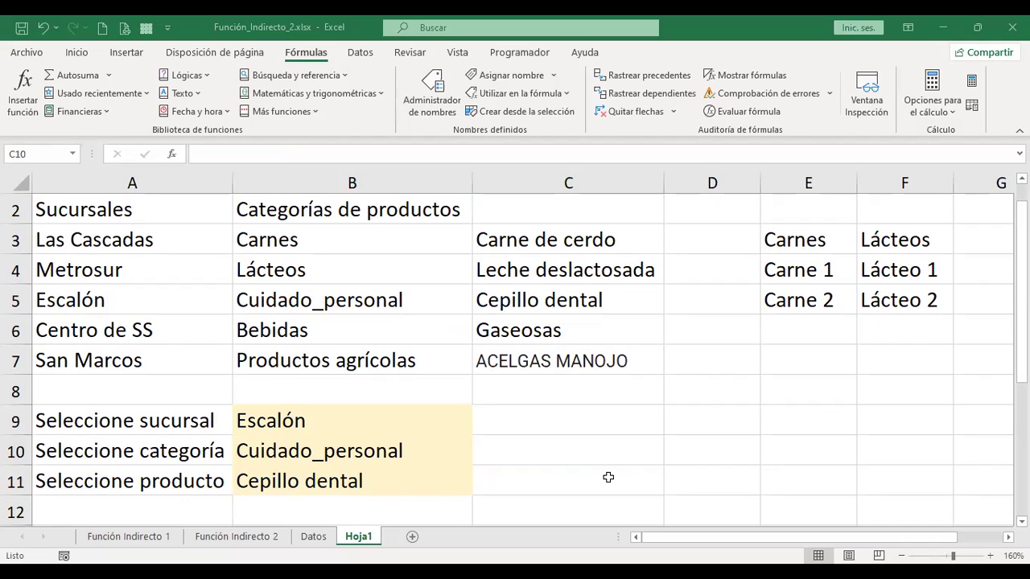
{"action": "left_click", "coordinate": [517, 448]}
{"action": "scroll", "coordinate": [518, 448], "scroll_direction": "down", "scroll_amount": 1}
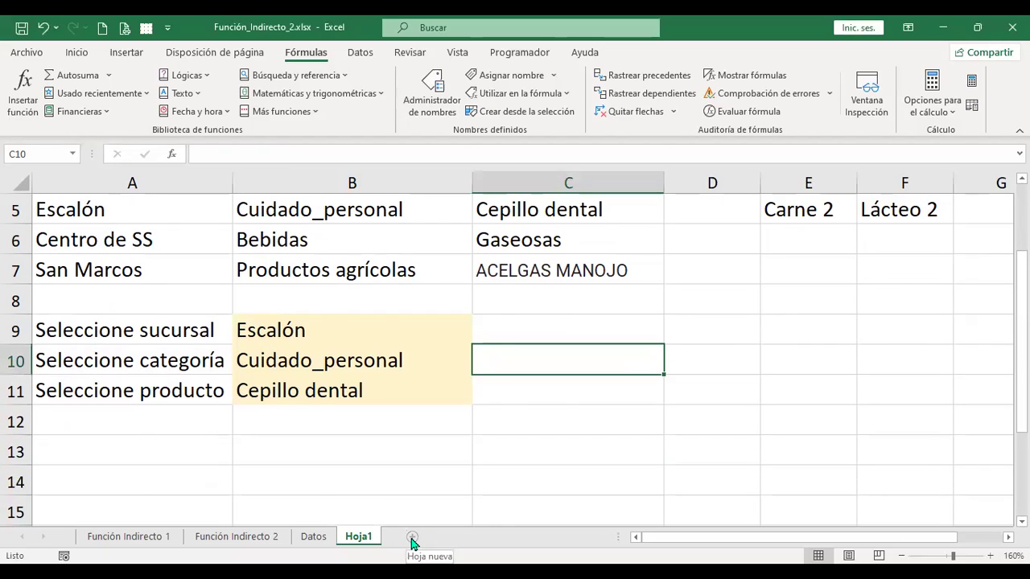
{"action": "left_click", "coordinate": [412, 537]}
- Set the font size of the whole new sheet to 16
{"action": "left_click", "coordinate": [14, 179]}
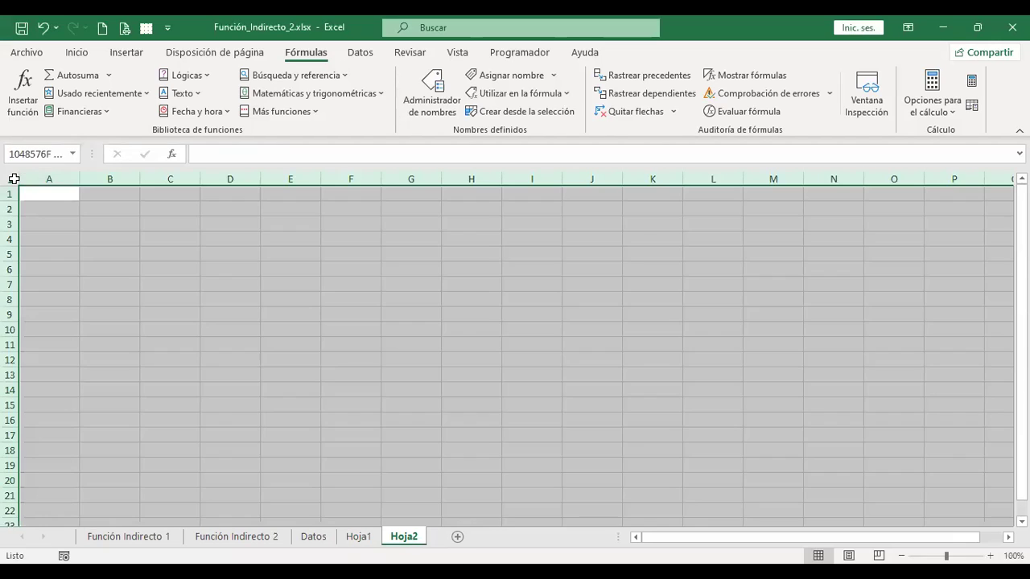
{"action": "left_click", "coordinate": [76, 52]}
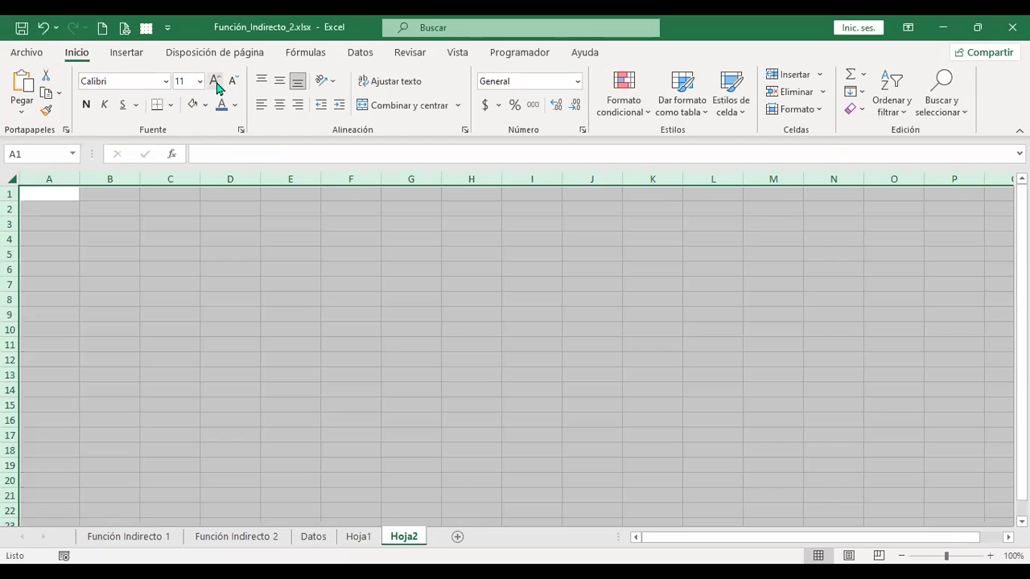
{"action": "left_click", "coordinate": [215, 81]}
{"action": "left_click", "coordinate": [215, 81]}
{"action": "left_click", "coordinate": [216, 81]}
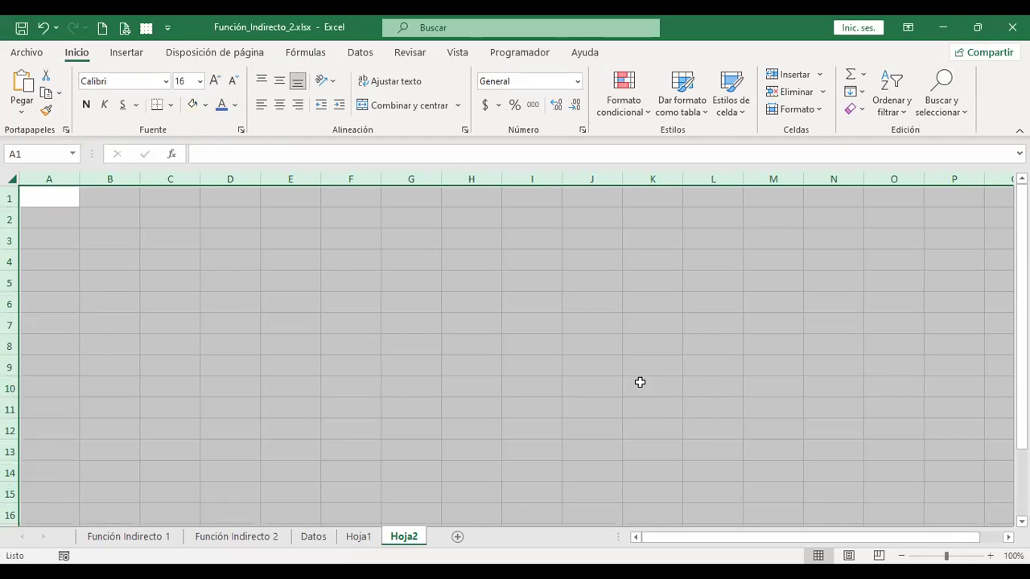
{"action": "scroll", "coordinate": [639, 382], "scroll_direction": "up", "scroll_amount": 3}
{"action": "key", "text": "ctrl+Home"}
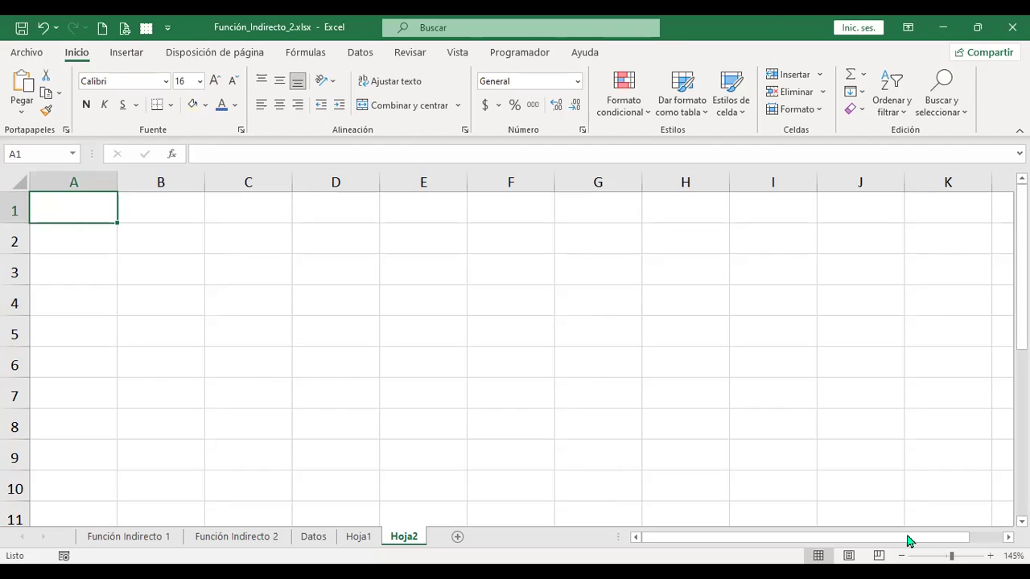
- Enter the title Calificaciones in A1
{"action": "type", "text": "Cali"}
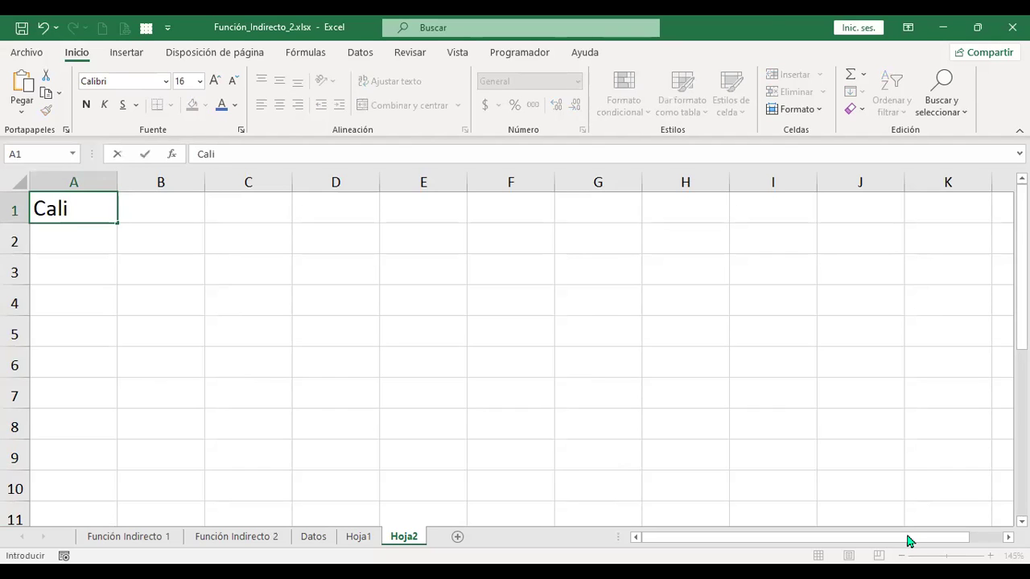
{"action": "type", "text": "ficaio"}
{"action": "key", "text": "BackSpace"}
{"action": "key", "text": "BackSpace"}
{"action": "type", "text": "ciones"}
{"action": "key", "text": "Return"}
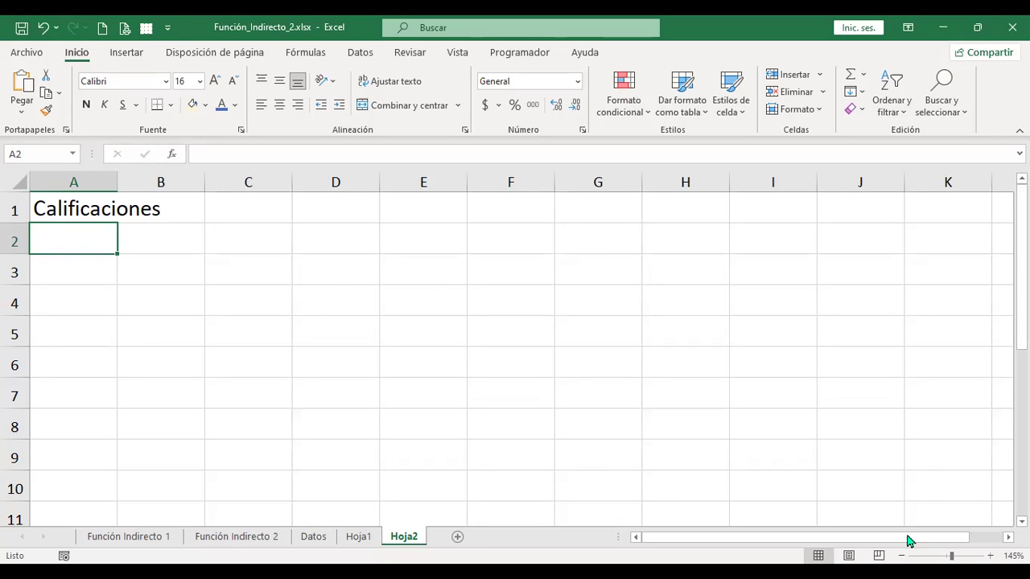
- Add headers NIE in A2 and Calificación in B2, autofitting column B
{"action": "type", "text": "NIE"}
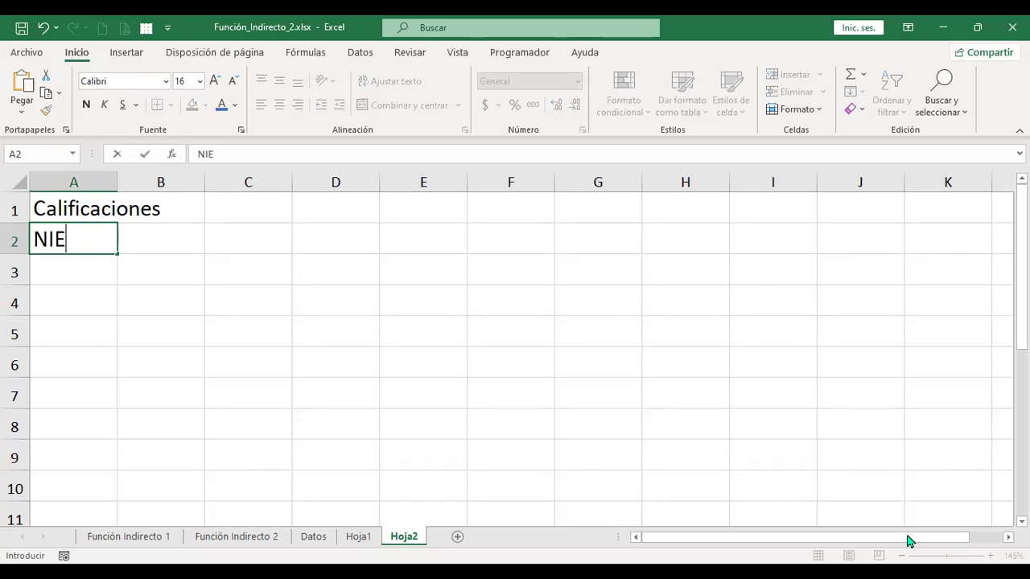
{"action": "key", "text": "Return"}
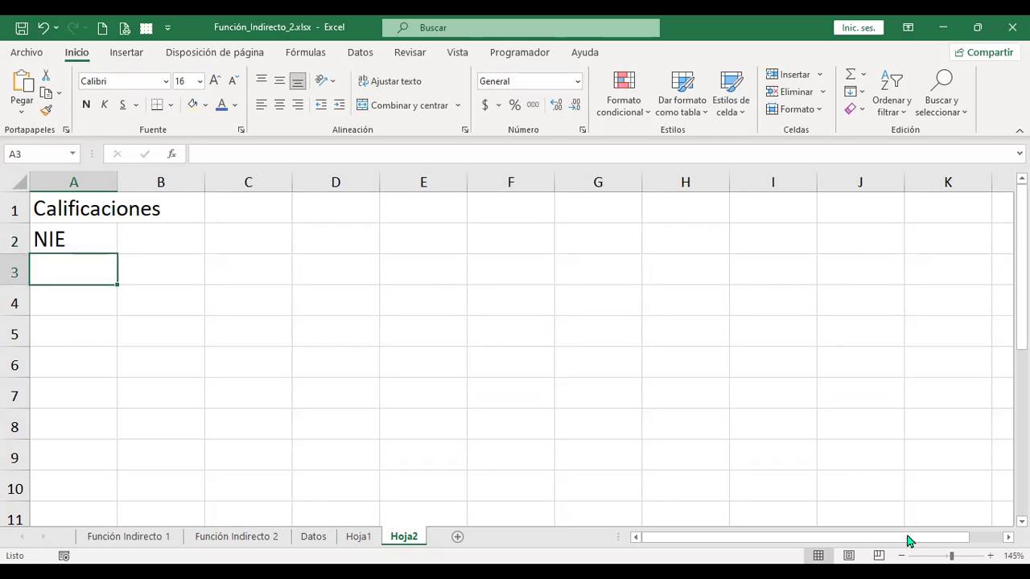
{"action": "key", "text": "Up"}
{"action": "key", "text": "Right"}
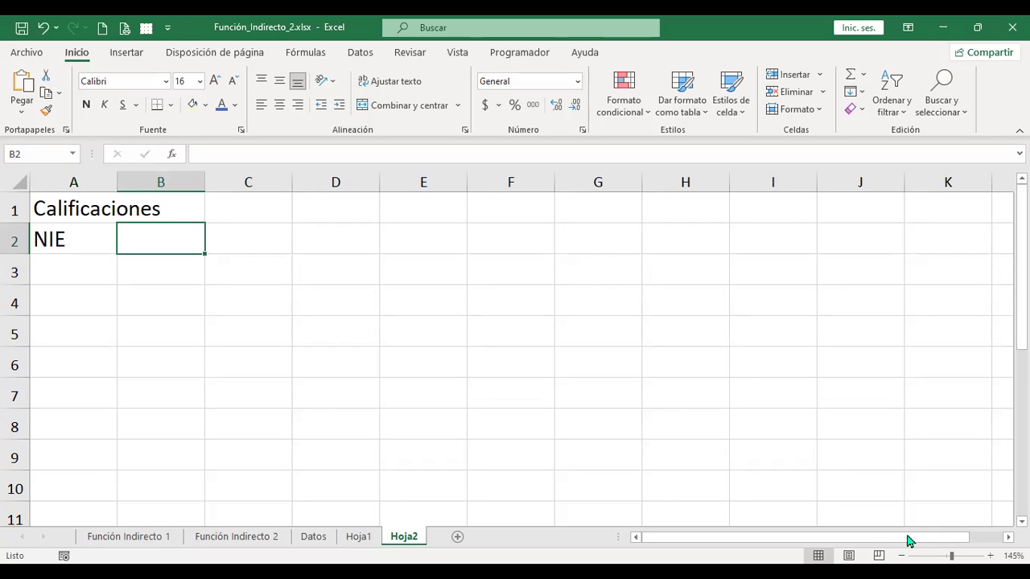
{"action": "type", "text": "Calificación"}
{"action": "key", "text": "Return"}
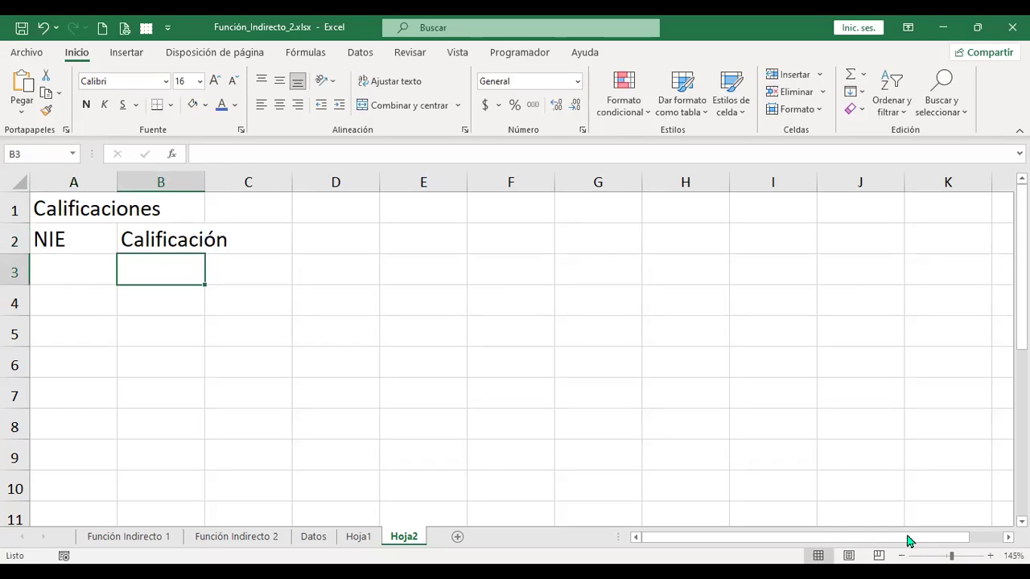
{"action": "double_click", "coordinate": [207, 180]}
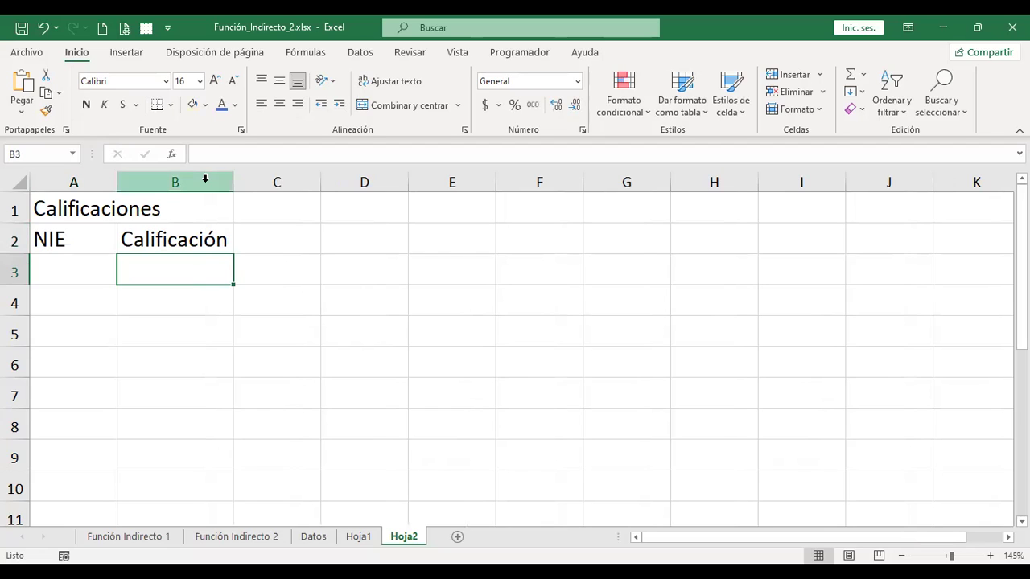
{"action": "key", "text": "Left"}
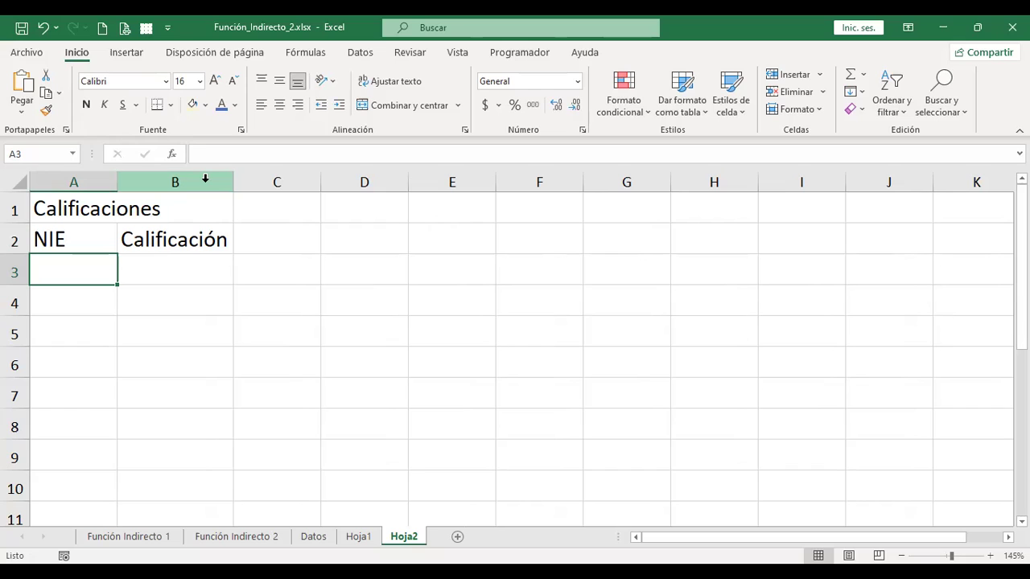
- Enter NIE numbers 12345, 23478, 34567 and 45678 in A3:A6
{"action": "type", "text": "12345"}
{"action": "key", "text": "Return"}
{"action": "type", "text": "123456"}
{"action": "key", "text": "Return"}
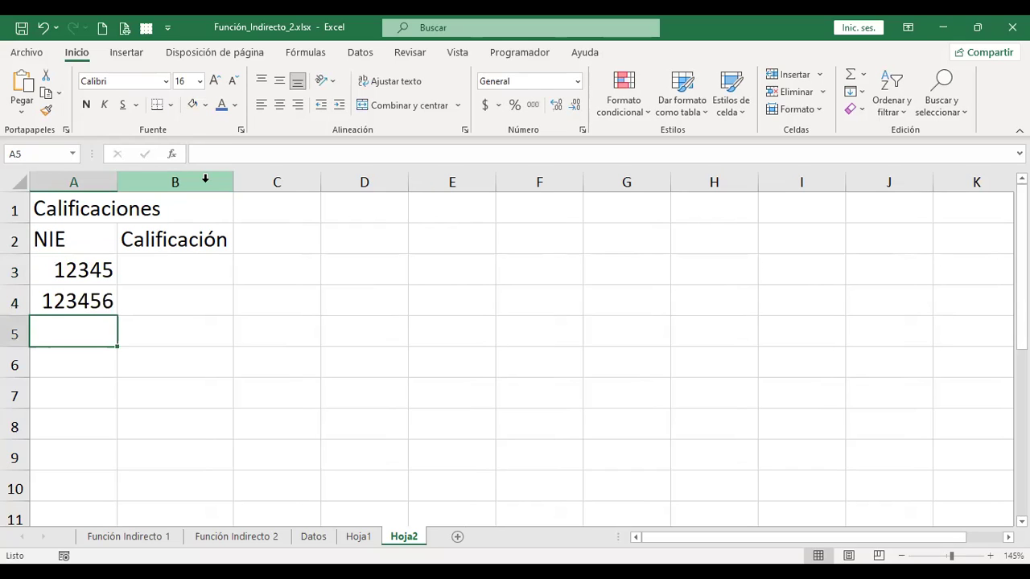
{"action": "key", "text": "Up"}
{"action": "type", "text": "23478"}
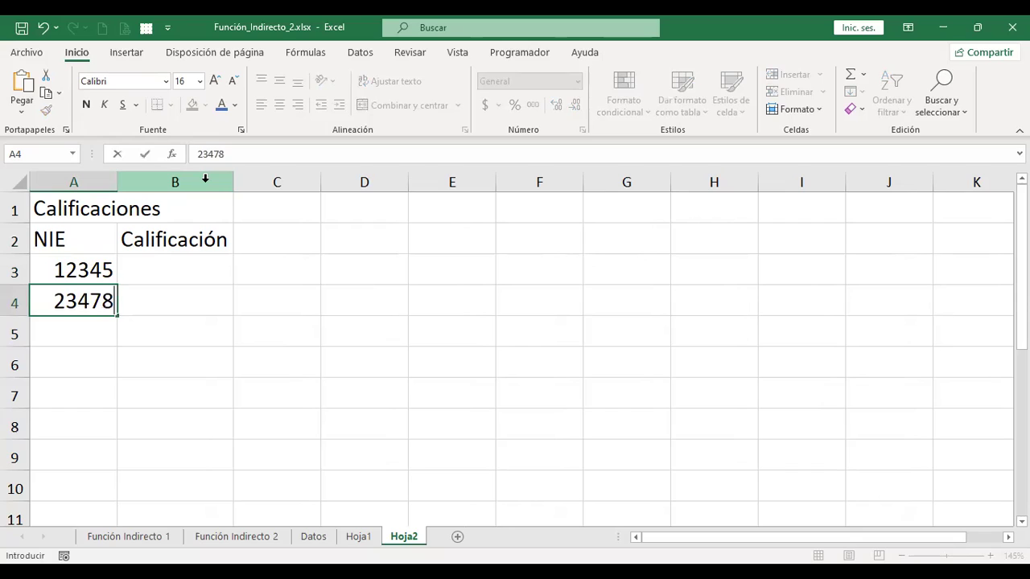
{"action": "key", "text": "Return"}
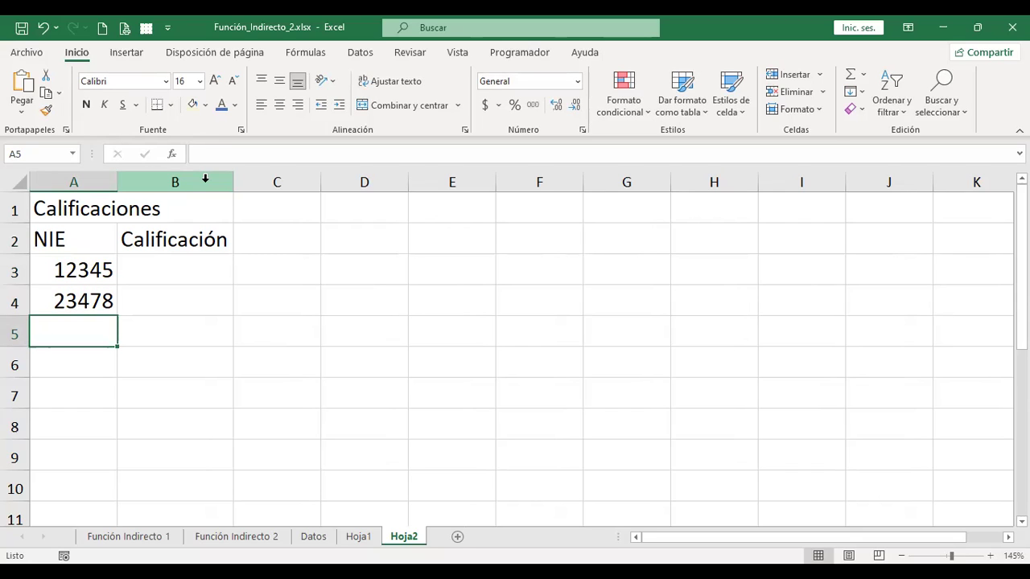
{"action": "type", "text": "34567"}
{"action": "key", "text": "Return"}
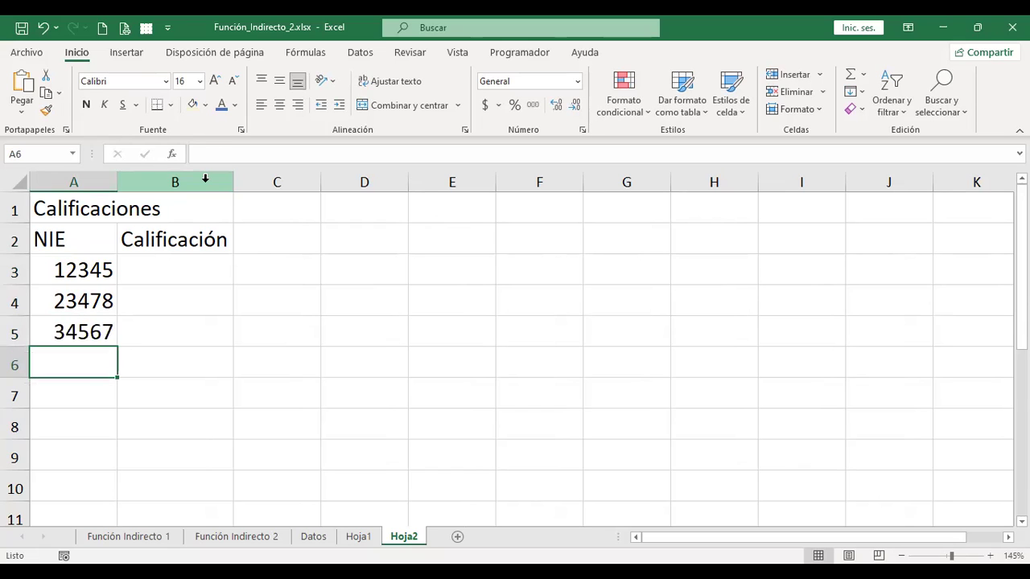
{"action": "type", "text": "45678"}
{"action": "key", "text": "Return"}
- Enter a Calificación of 90 in B3 and return to Hoja1
{"action": "key", "text": "Up"}
{"action": "key", "text": "Right"}
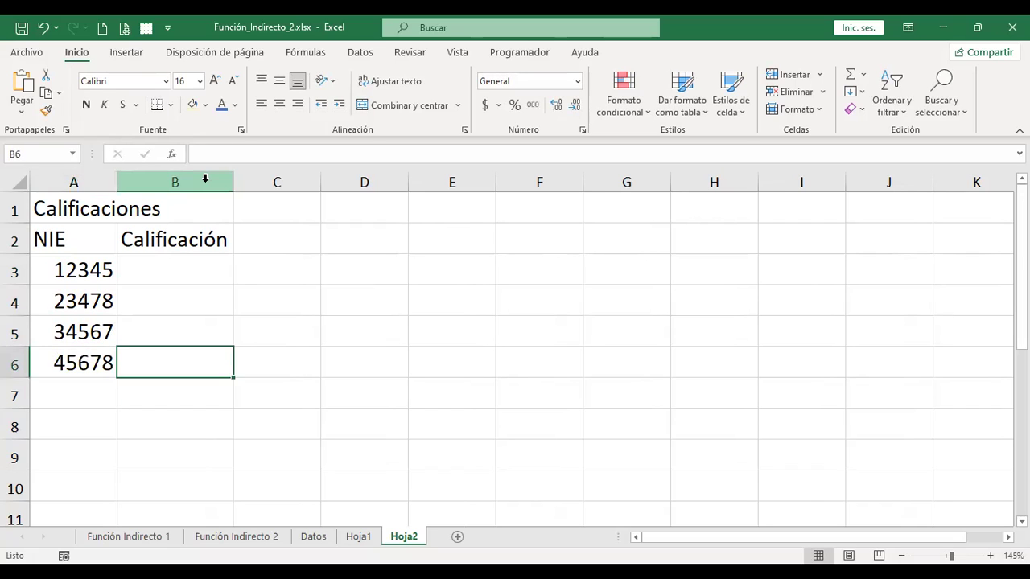
{"action": "key", "text": "Up"}
{"action": "key", "text": "Up"}
{"action": "key", "text": "Up"}
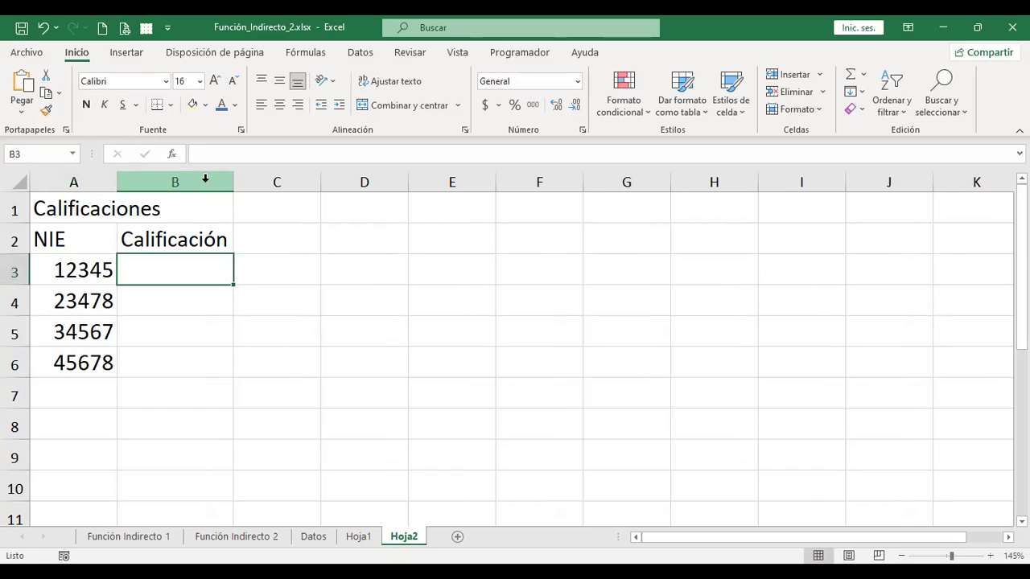
{"action": "type", "text": "90"}
{"action": "key", "text": "Return"}
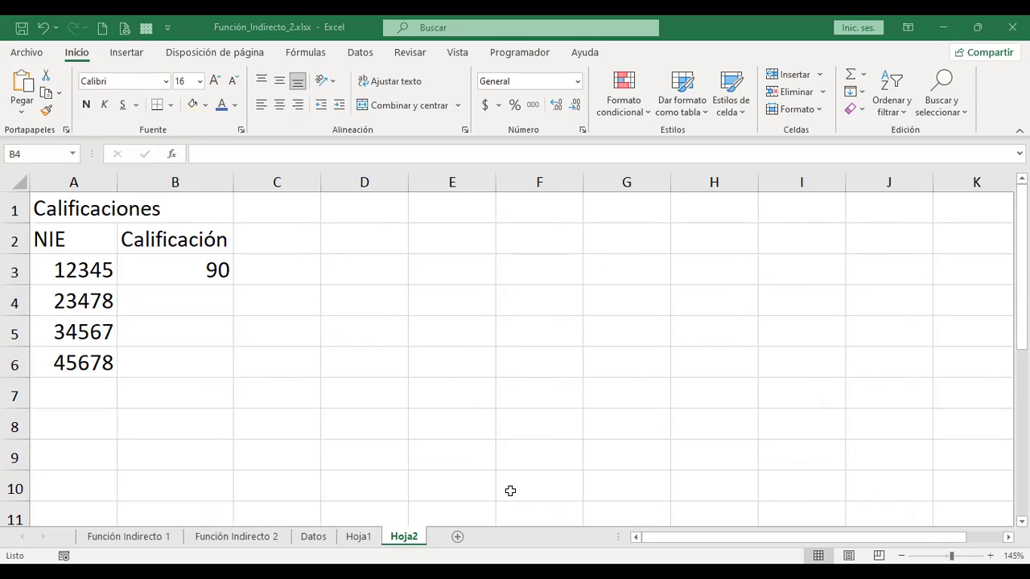
{"action": "left_click", "coordinate": [359, 537]}
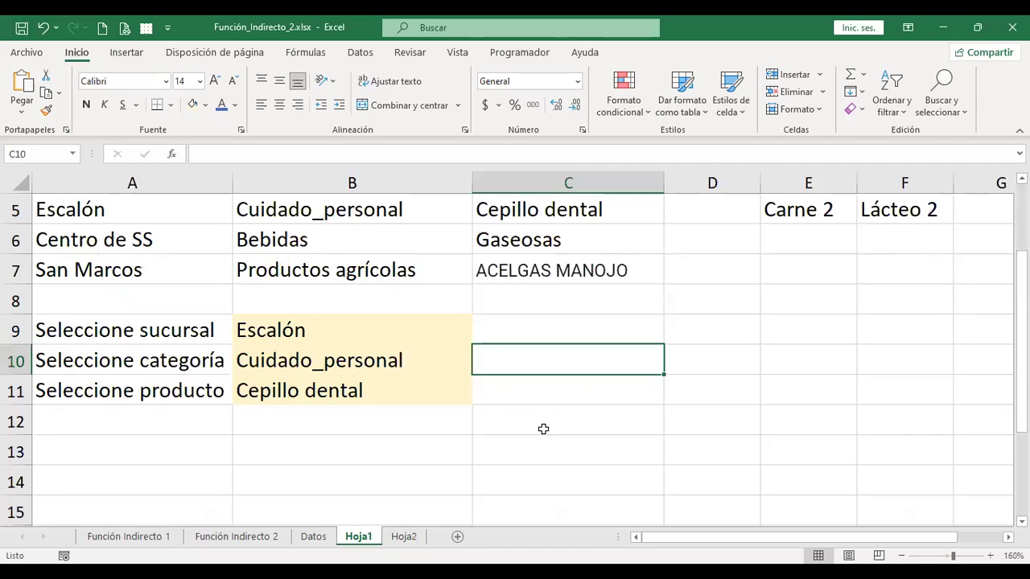
- On Hoja1, label cell A13 'Inventario' below the selector rows
{"action": "left_click", "coordinate": [402, 538]}
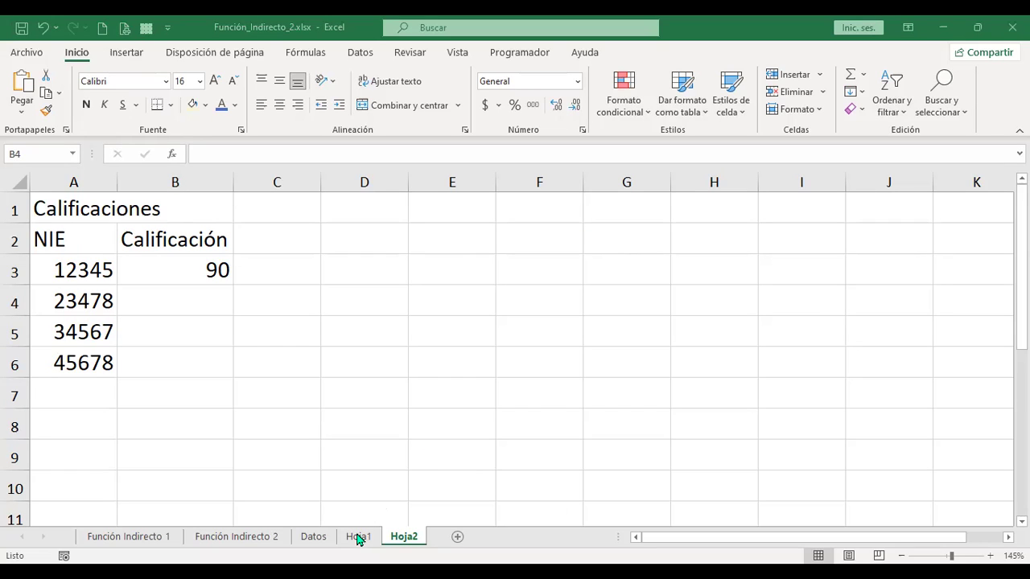
{"action": "left_click", "coordinate": [358, 538]}
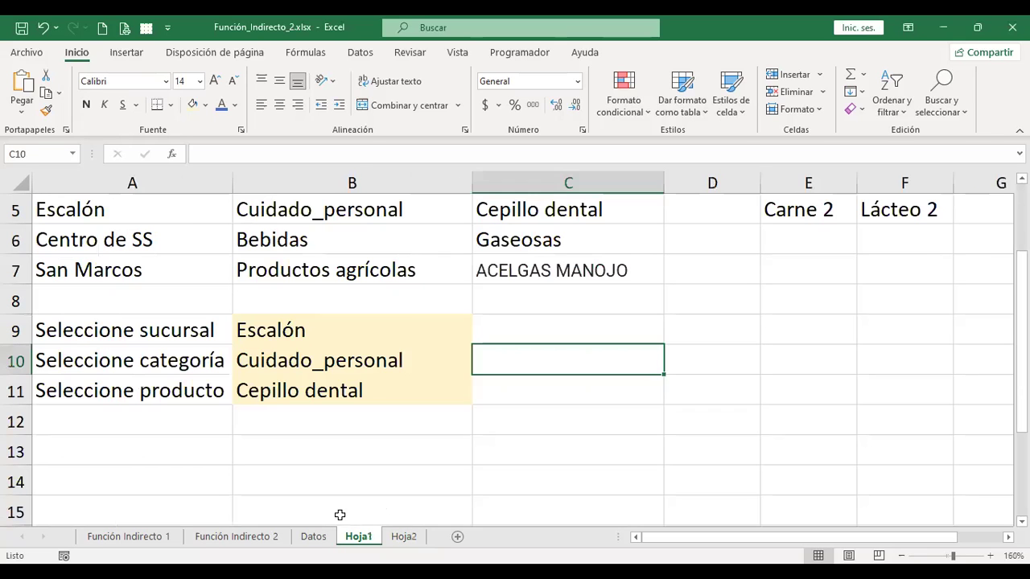
{"action": "left_click", "coordinate": [202, 447]}
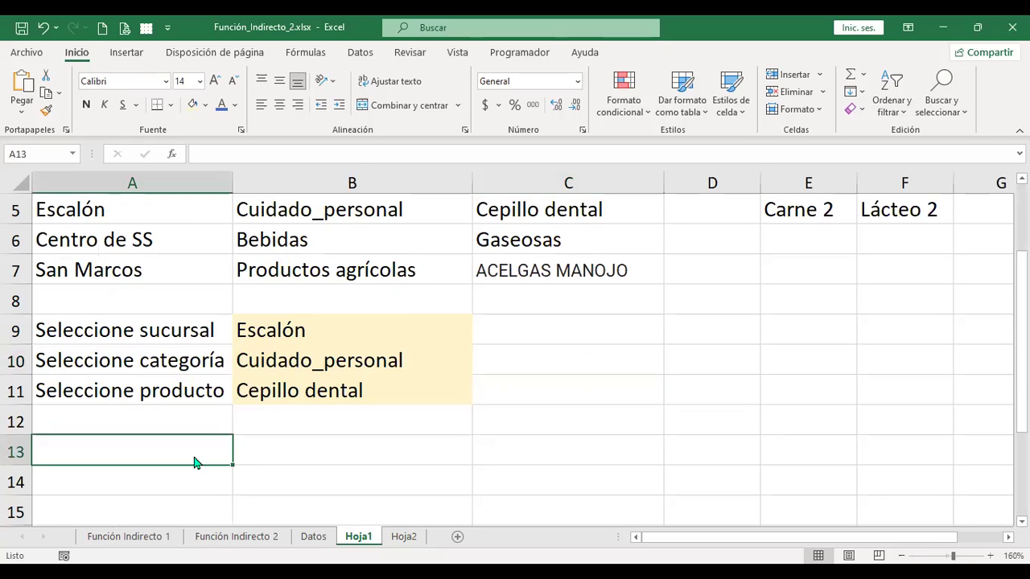
{"action": "type", "text": "Inv"}
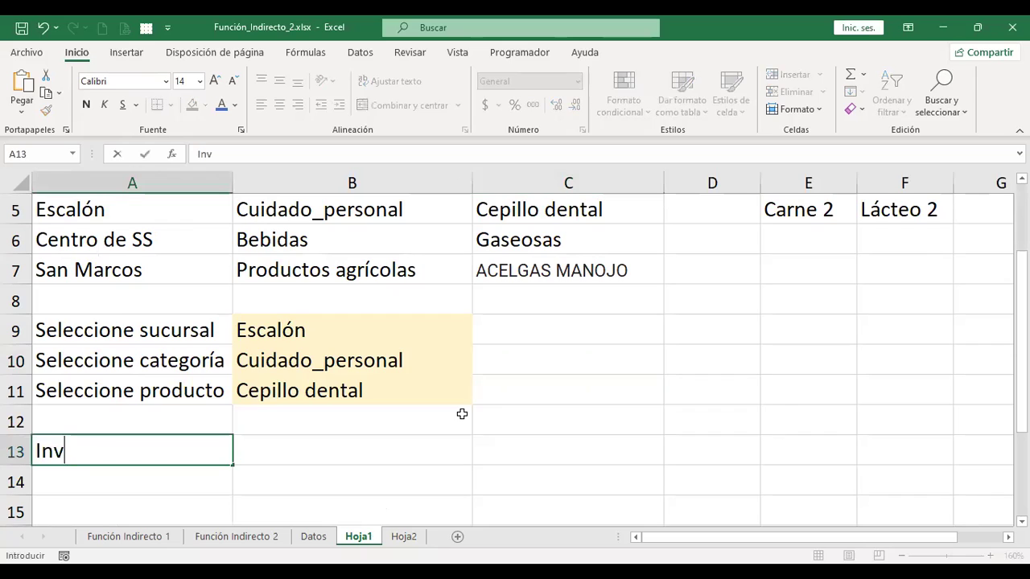
{"action": "type", "text": "entario"}
{"action": "key", "text": "Return"}
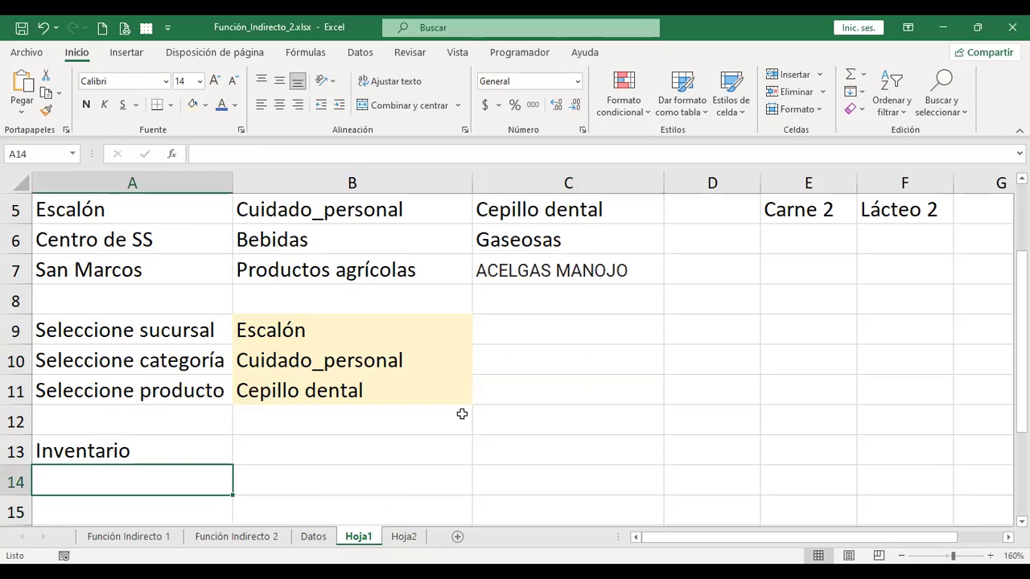
{"action": "scroll", "coordinate": [567, 389], "scroll_direction": "up", "scroll_amount": 1}
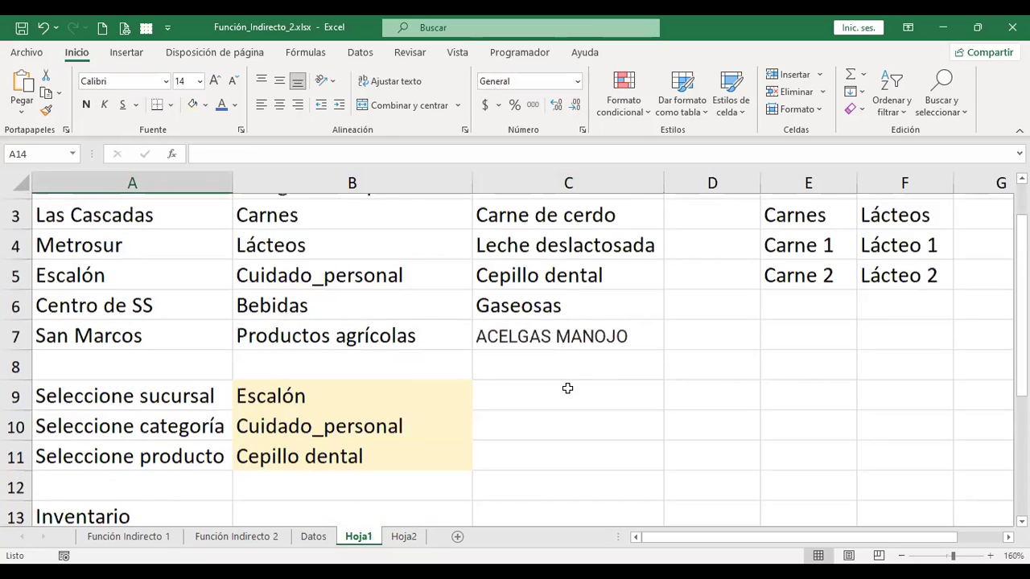
{"action": "scroll", "coordinate": [567, 389], "scroll_direction": "down", "scroll_amount": 2}
{"action": "scroll", "coordinate": [567, 388], "scroll_direction": "up", "scroll_amount": 3}
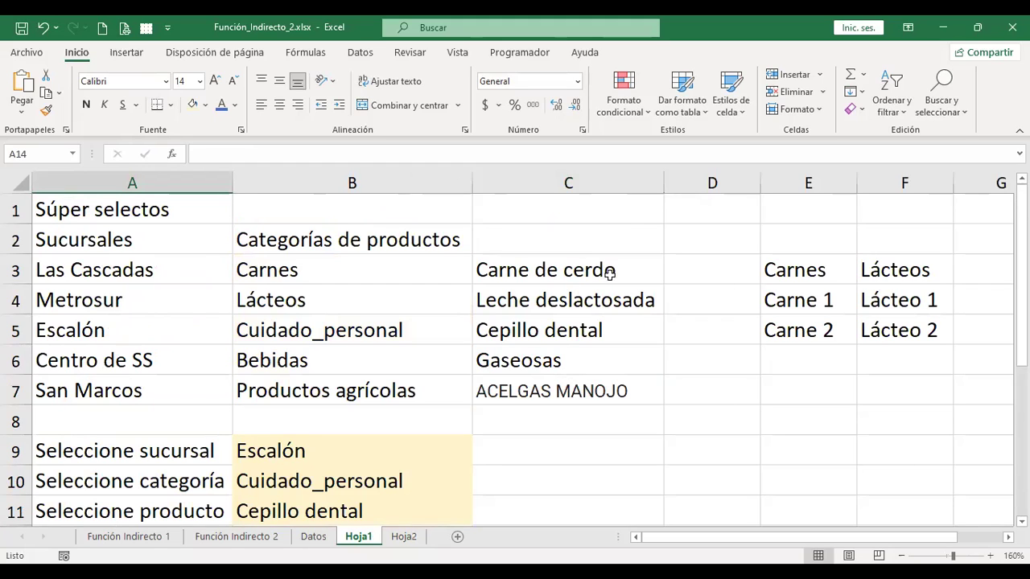
- Enter the heading Existencias in D2, correcting its typo
{"action": "scroll", "coordinate": [716, 279], "scroll_direction": "down", "scroll_amount": 2}
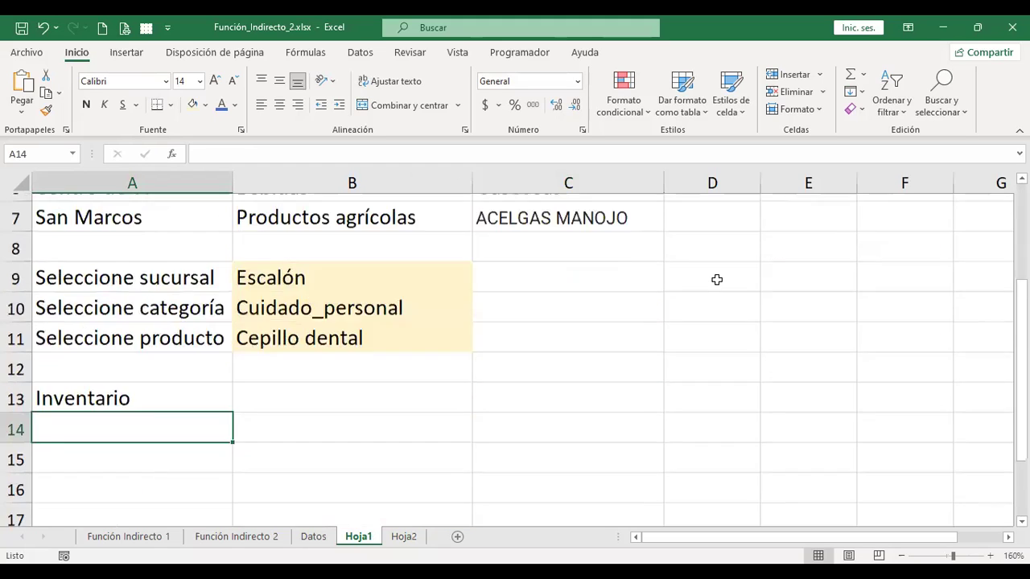
{"action": "scroll", "coordinate": [715, 273], "scroll_direction": "up", "scroll_amount": 2}
{"action": "left_click", "coordinate": [711, 246]}
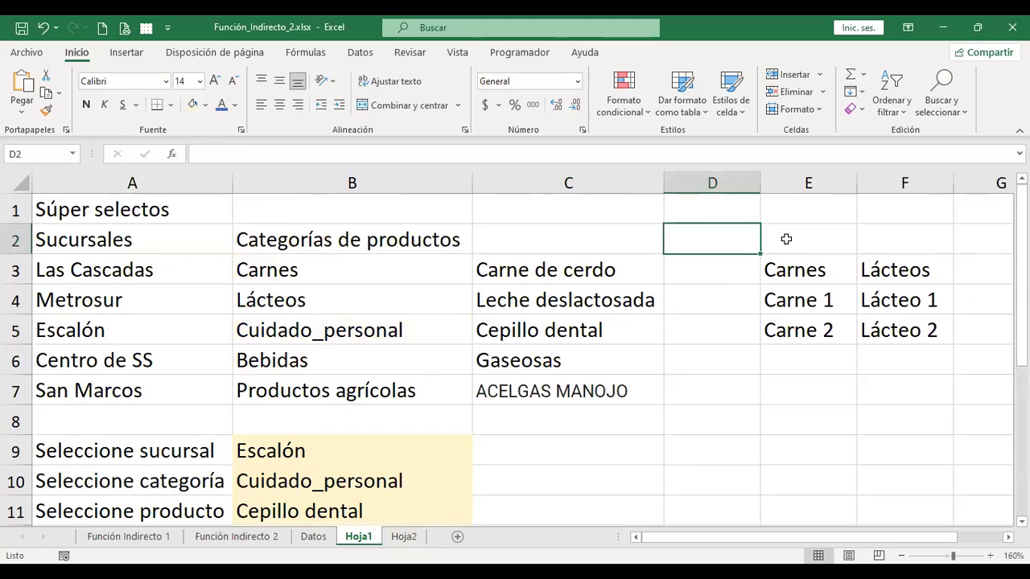
{"action": "type", "text": "Existencvias"}
{"action": "key", "text": "Return"}
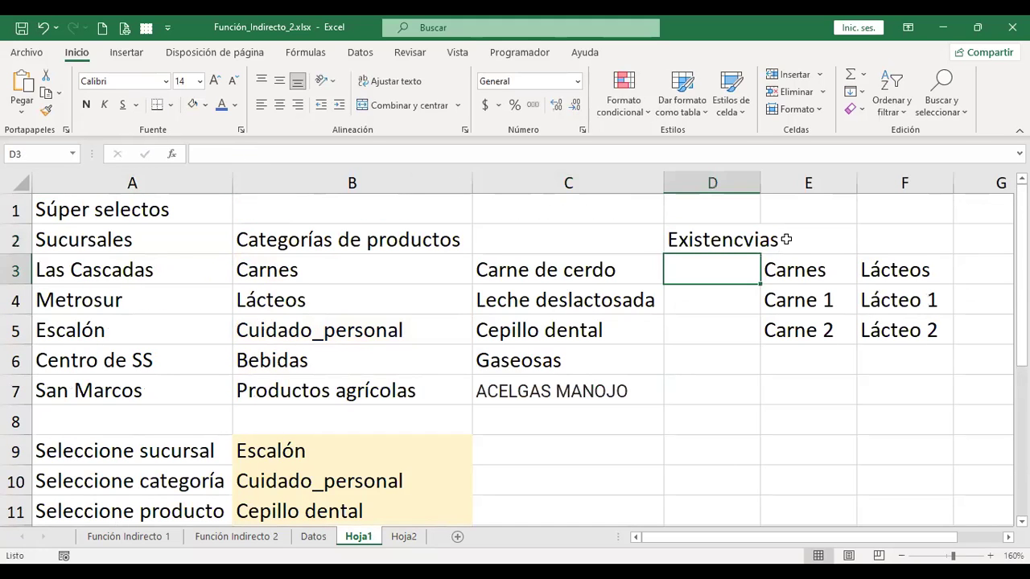
{"action": "key", "text": "Up"}
{"action": "key", "text": "F2"}
{"action": "key", "text": "BackSpace"}
{"action": "key", "text": "BackSpace"}
{"action": "key", "text": "BackSpace"}
{"action": "type", "text": "ias"}
{"action": "key", "text": "Return"}
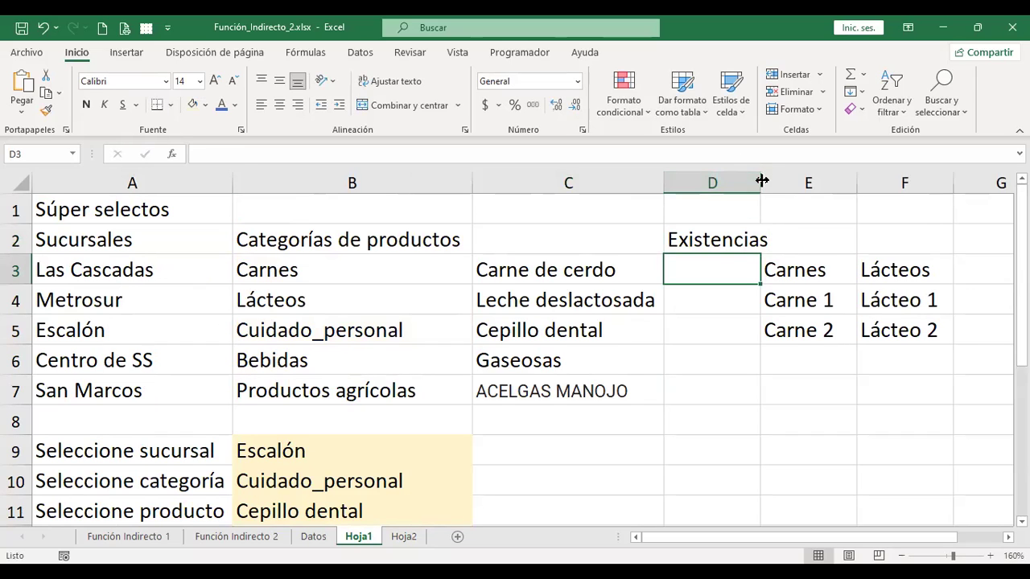
- Delete columns E and F holding the Carnes and Lácteos lists
{"action": "left_click", "coordinate": [823, 184]}
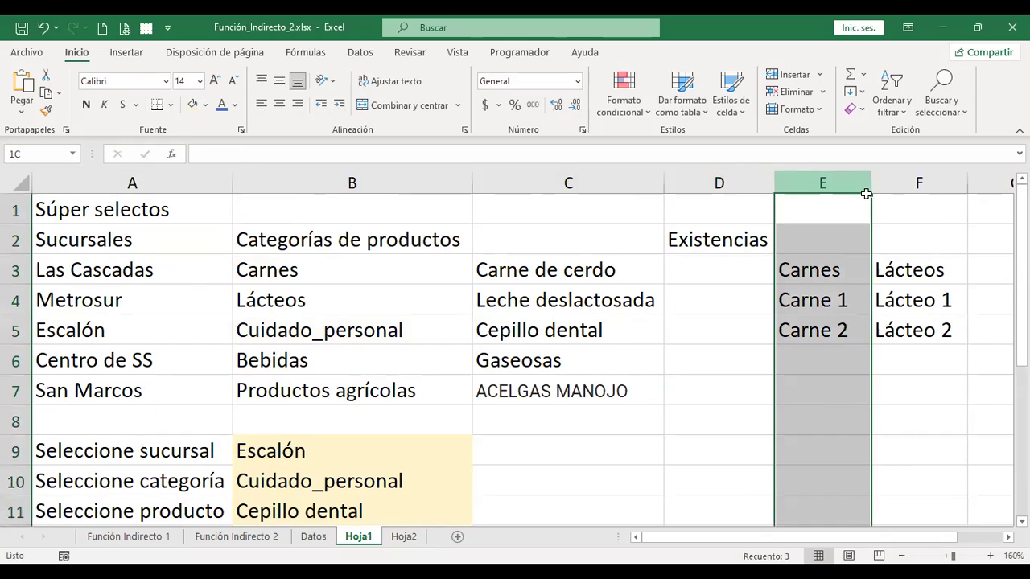
{"action": "left_click", "coordinate": [909, 181], "text": "shift"}
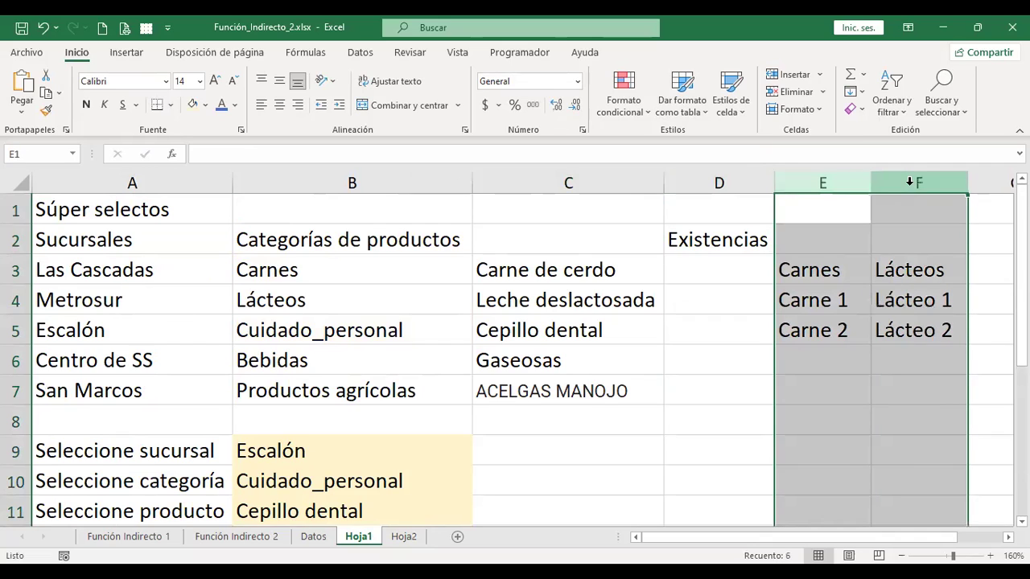
{"action": "right_click", "coordinate": [909, 182]}
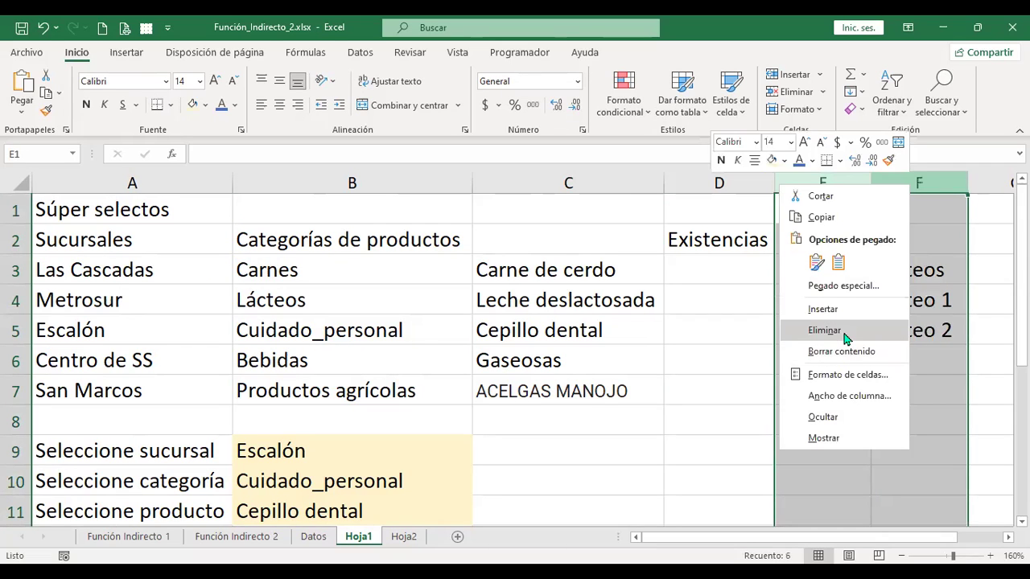
{"action": "left_click", "coordinate": [825, 329]}
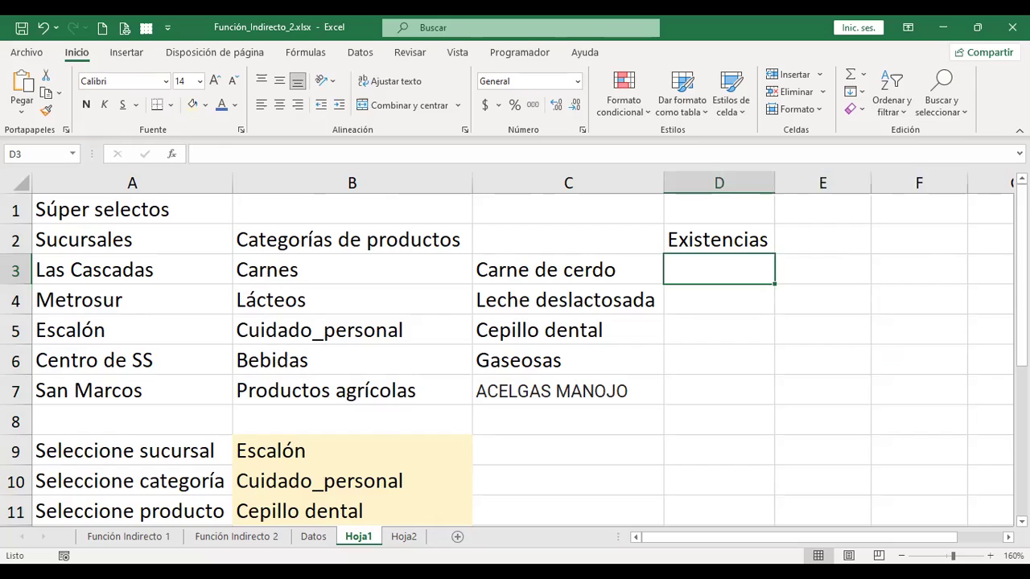
{"action": "left_click", "coordinate": [718, 239]}
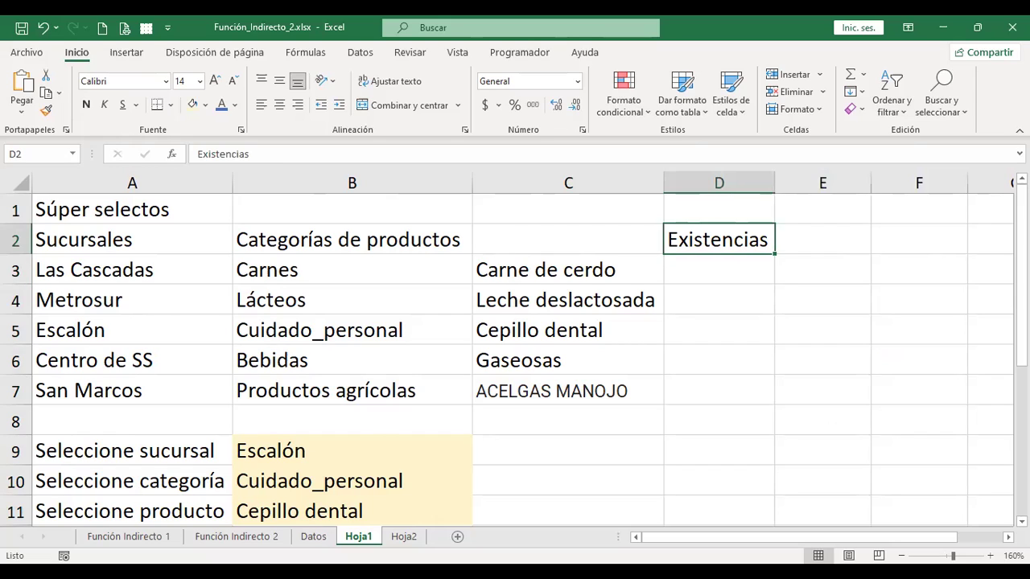
{"action": "left_click", "coordinate": [719, 270]}
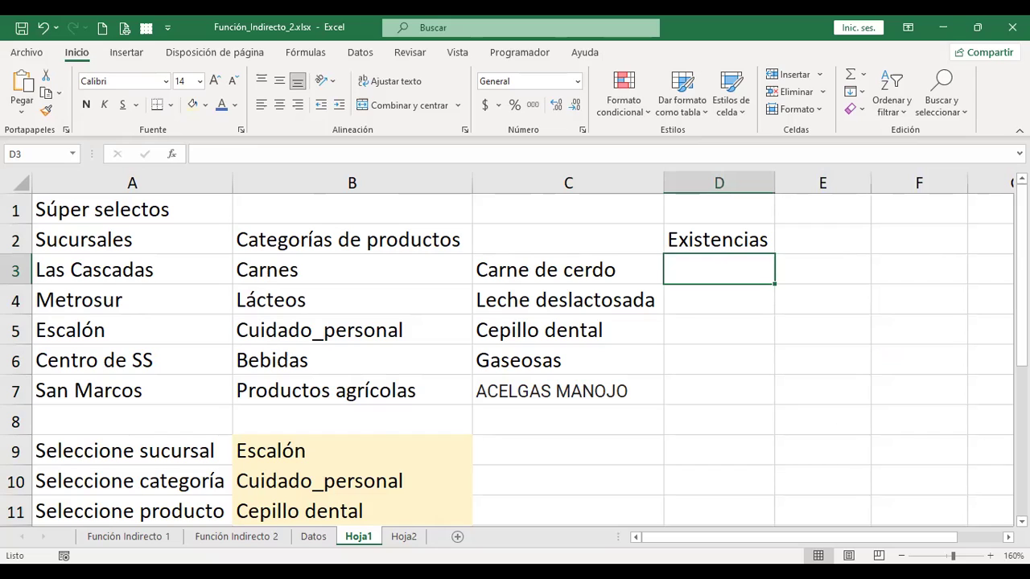
{"action": "left_click", "coordinate": [822, 239]}
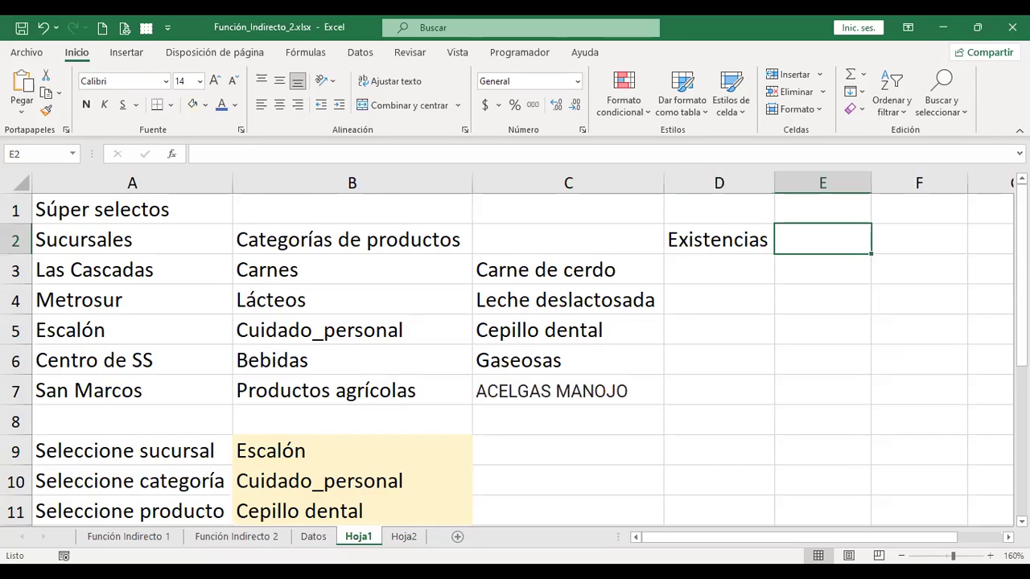
{"action": "left_click", "coordinate": [718, 239]}
{"action": "left_click", "coordinate": [822, 239]}
- Add the headings Ventas in E2 and Saldo in F2
{"action": "type", "text": "Ventas"}
{"action": "key", "text": "Tab"}
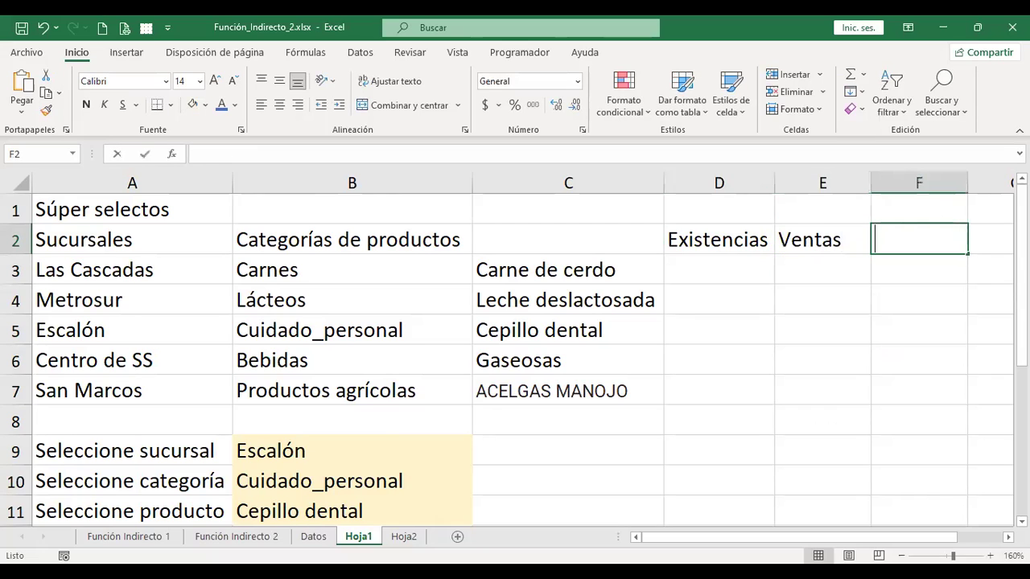
{"action": "type", "text": "Saldo"}
{"action": "key", "text": "Return"}
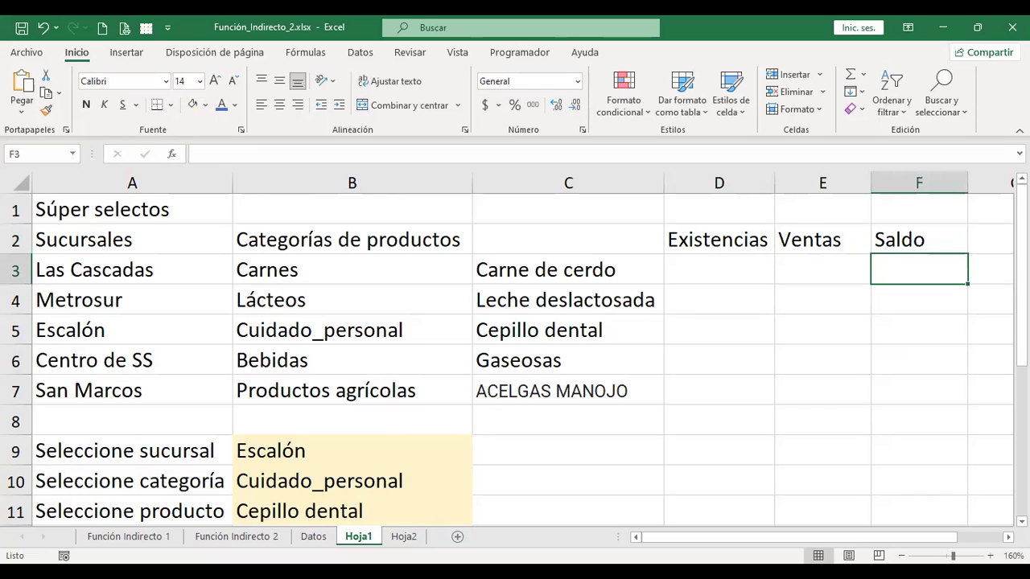
- Enter Existencias stock of 10, 30, 20, 50 and 15 in D3:D7
{"action": "key", "text": "Left"}
{"action": "key", "text": "Left"}
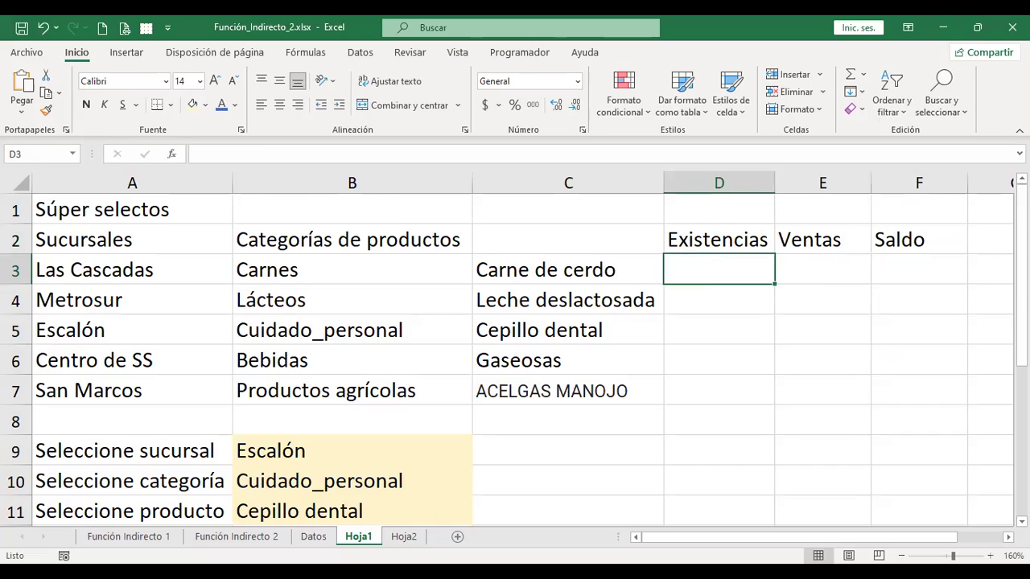
{"action": "type", "text": "+"}
{"action": "key", "text": "Escape"}
{"action": "type", "text": "10"}
{"action": "key", "text": "Return"}
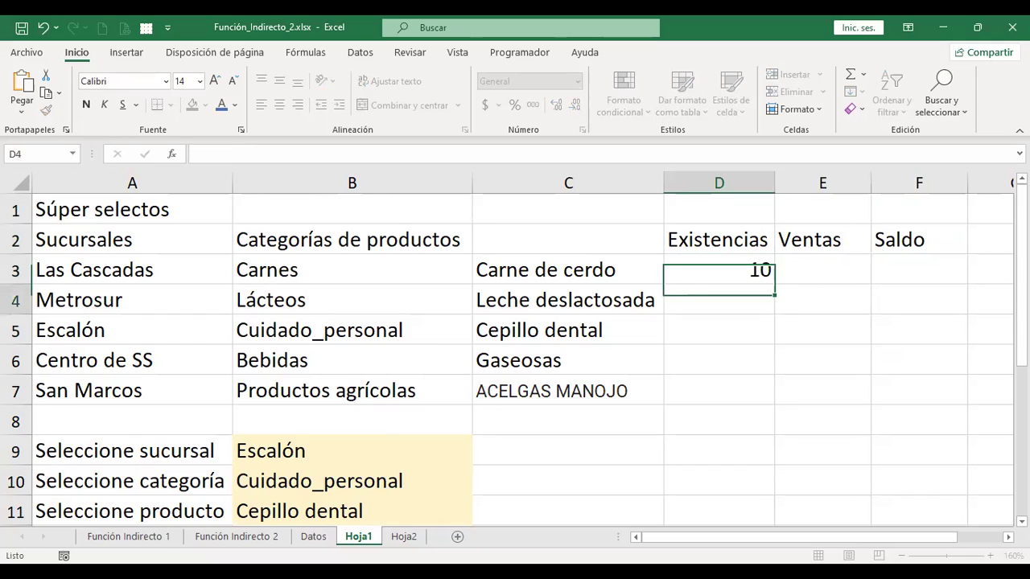
{"action": "type", "text": "30"}
{"action": "key", "text": "Return"}
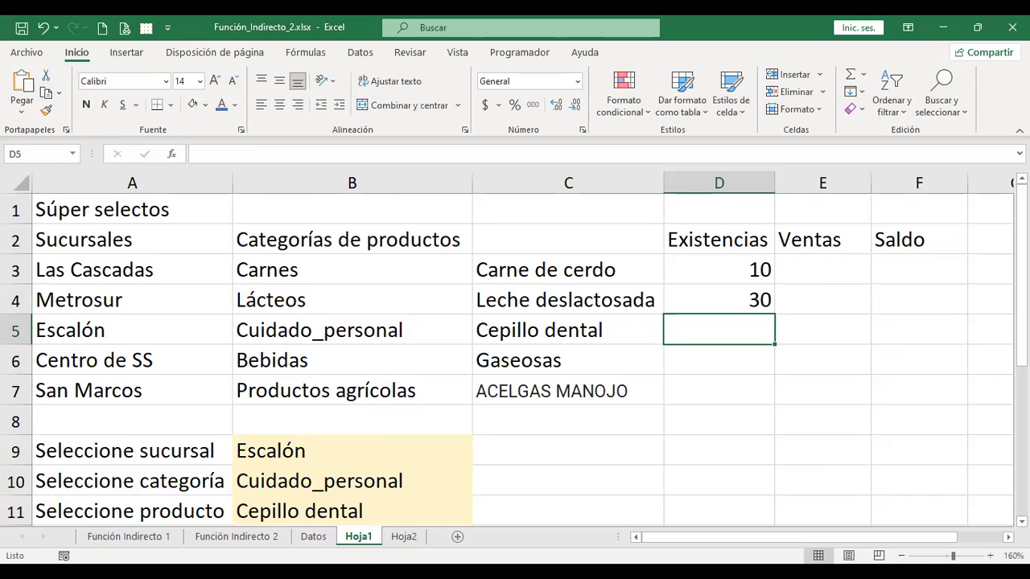
{"action": "type", "text": "20"}
{"action": "key", "text": "Return"}
{"action": "type", "text": "50"}
{"action": "key", "text": "Return"}
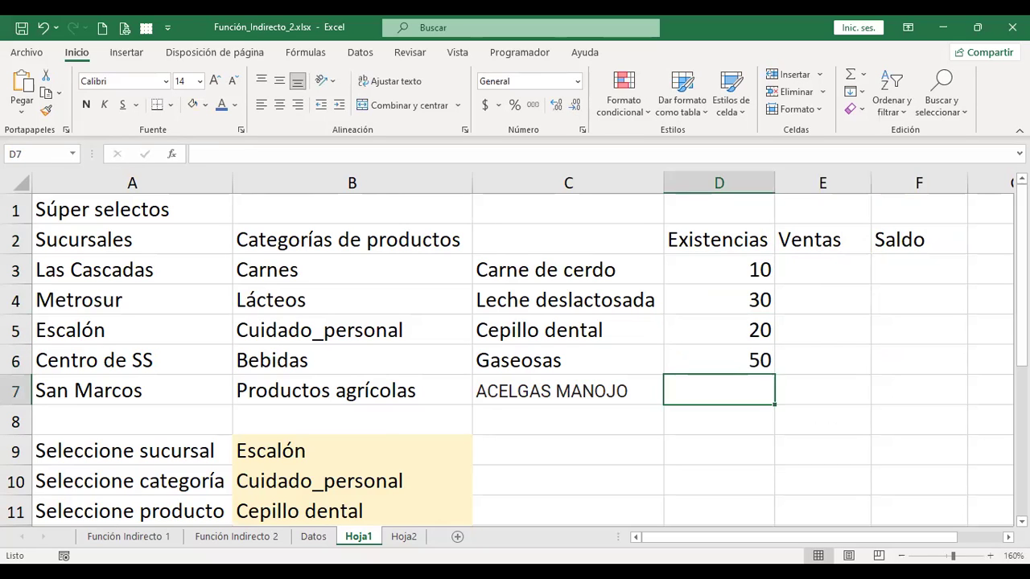
{"action": "type", "text": "15"}
{"action": "key", "text": "Tab"}
{"action": "key", "text": "Up"}
{"action": "key", "text": "Up"}
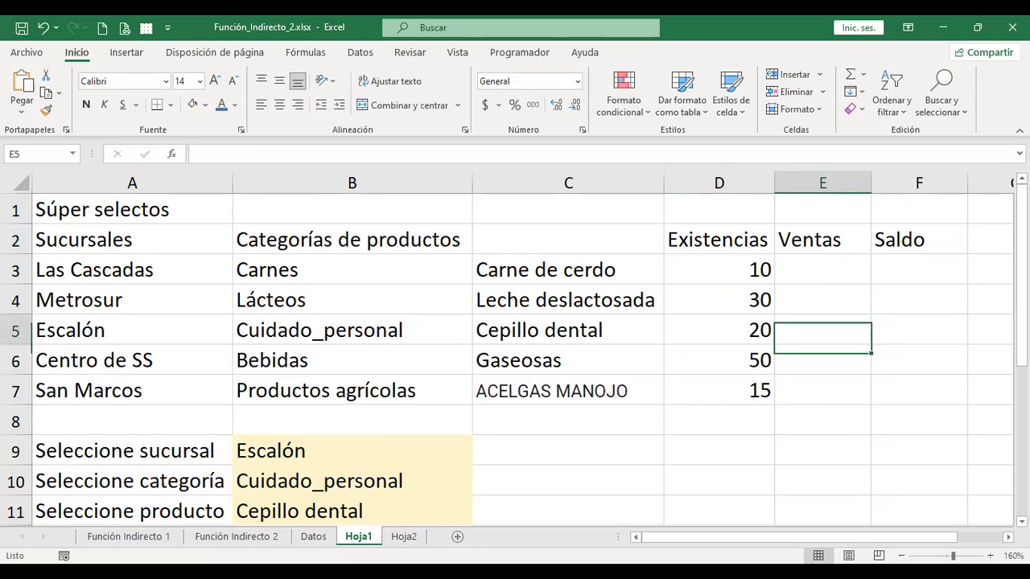
{"action": "key", "text": "Up"}
{"action": "key", "text": "Up"}
{"action": "key", "text": "Right"}
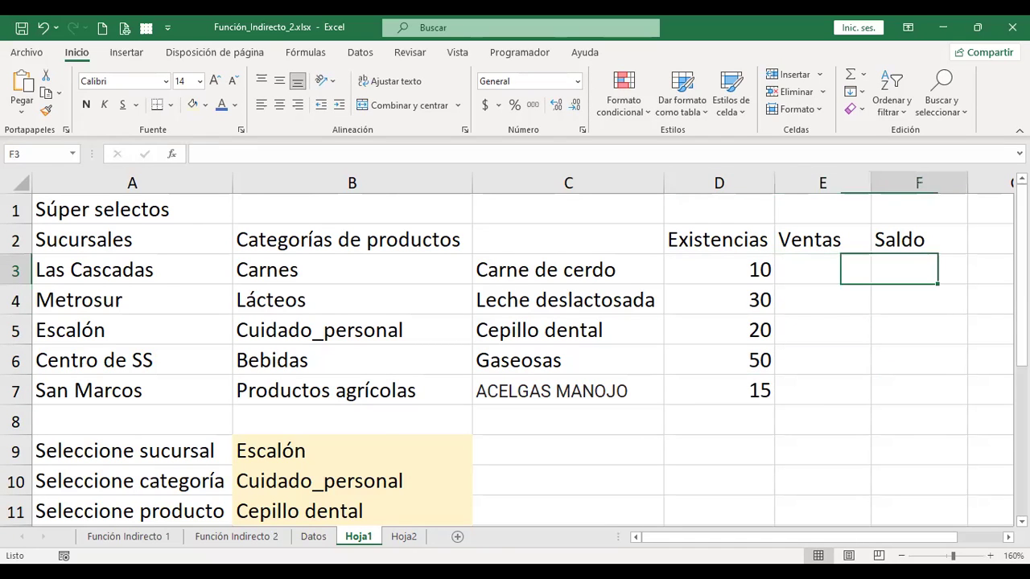
- Enter =+D3-E3 in F3 and copy it through F7
{"action": "type", "text": "+"}
{"action": "key", "text": "Left"}
{"action": "key", "text": "Left"}
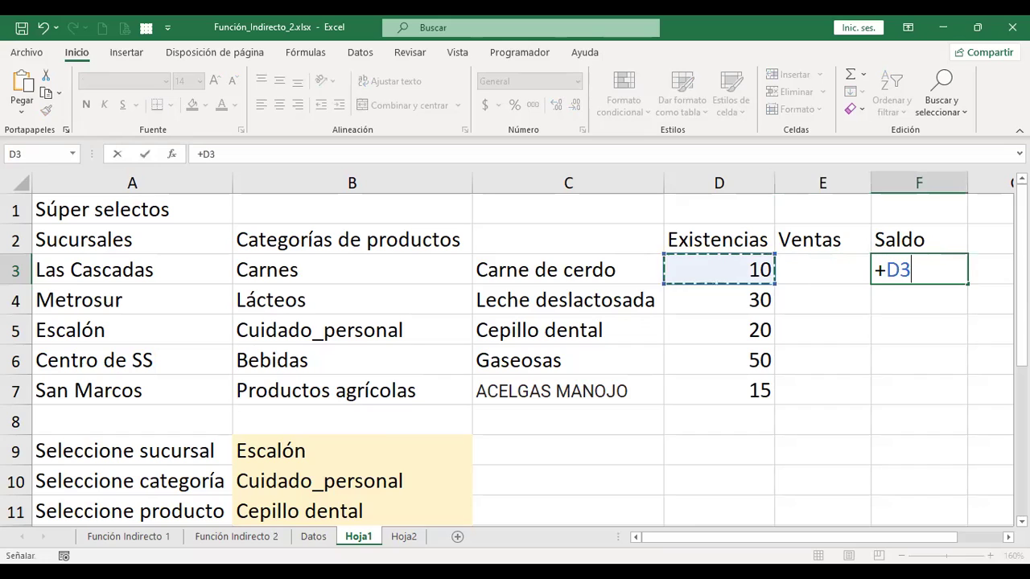
{"action": "type", "text": "-"}
{"action": "key", "text": "Left"}
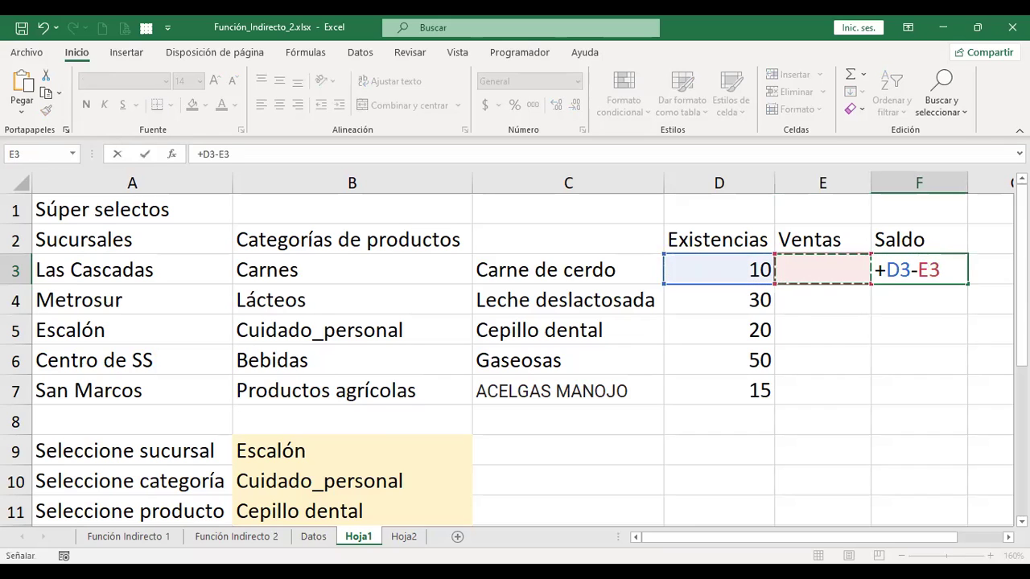
{"action": "key", "text": "Return"}
{"action": "key", "text": "Up"}
{"action": "key", "text": "ctrl+c"}
{"action": "key", "text": "Down"}
{"action": "key", "text": "shift+Down"}
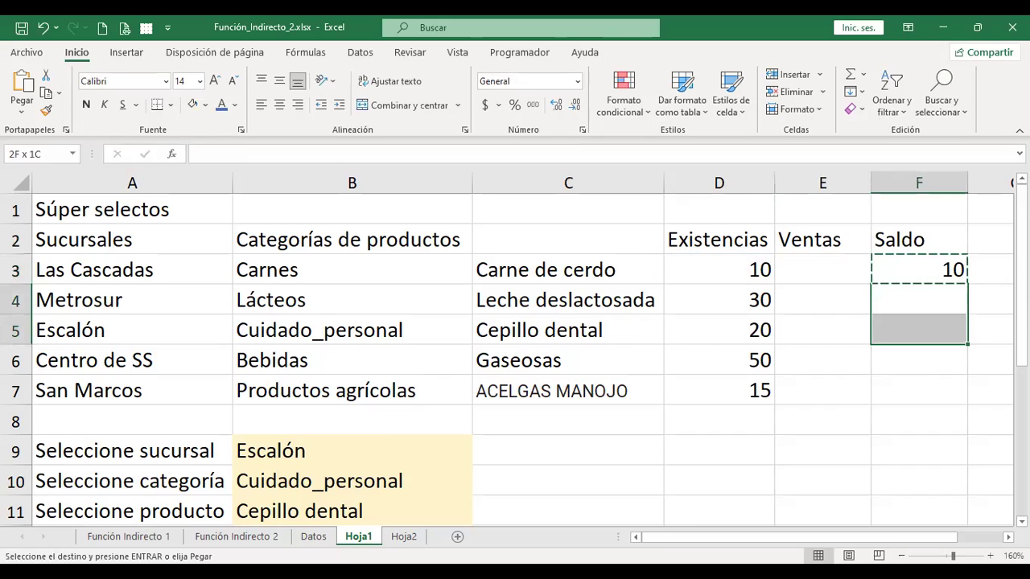
{"action": "key", "text": "shift+Down"}
{"action": "key", "text": "shift+Down"}
{"action": "key", "text": "ctrl+v"}
- Enter Ventas of 8, 10, 3, 30 and 6 in E3:E7
{"action": "key", "text": "Escape"}
{"action": "key", "text": "Up"}
{"action": "key", "text": "Left"}
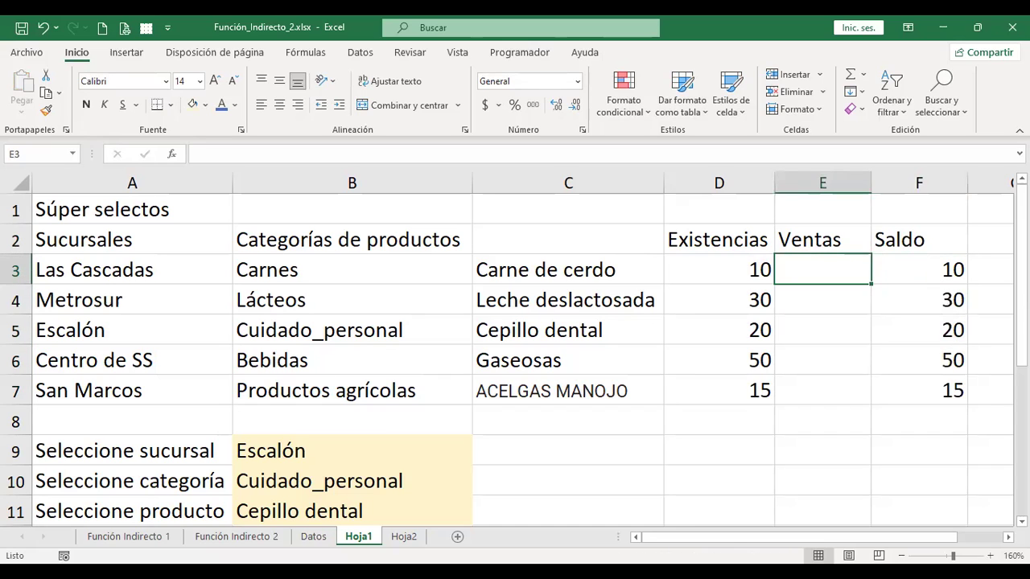
{"action": "type", "text": "8"}
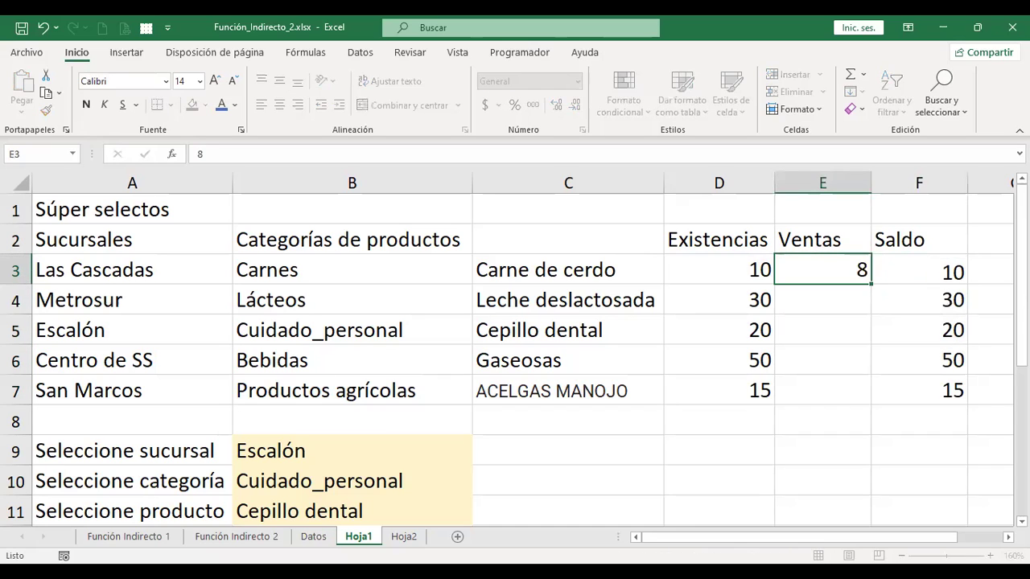
{"action": "key", "text": "Return"}
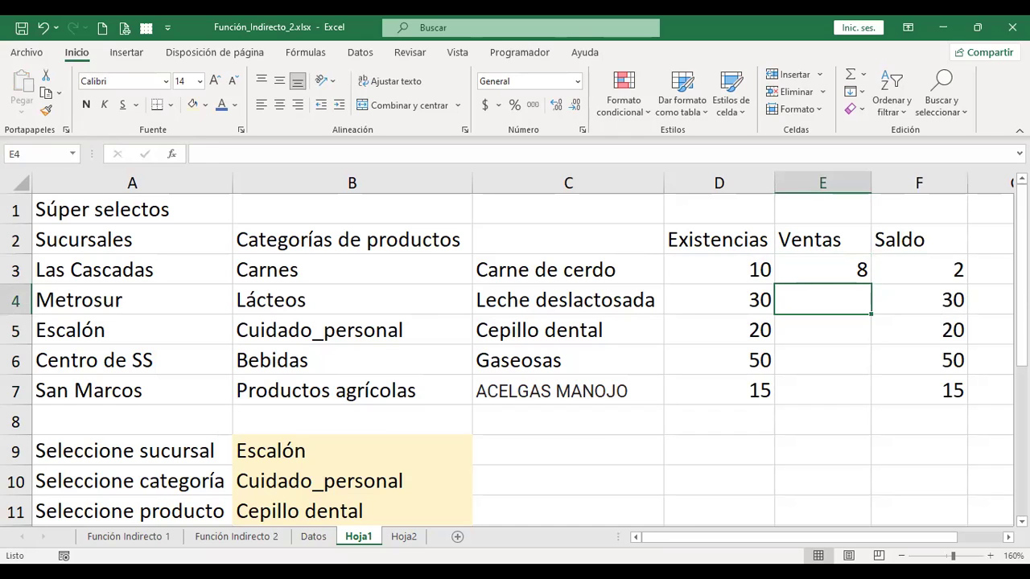
{"action": "type", "text": "10"}
{"action": "key", "text": "Return"}
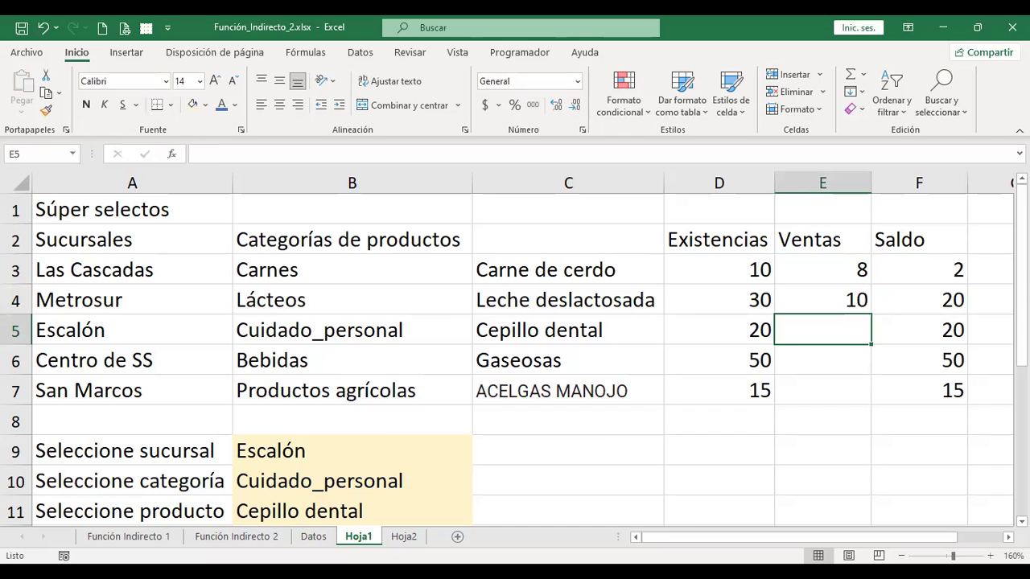
{"action": "type", "text": "3"}
{"action": "key", "text": "Return"}
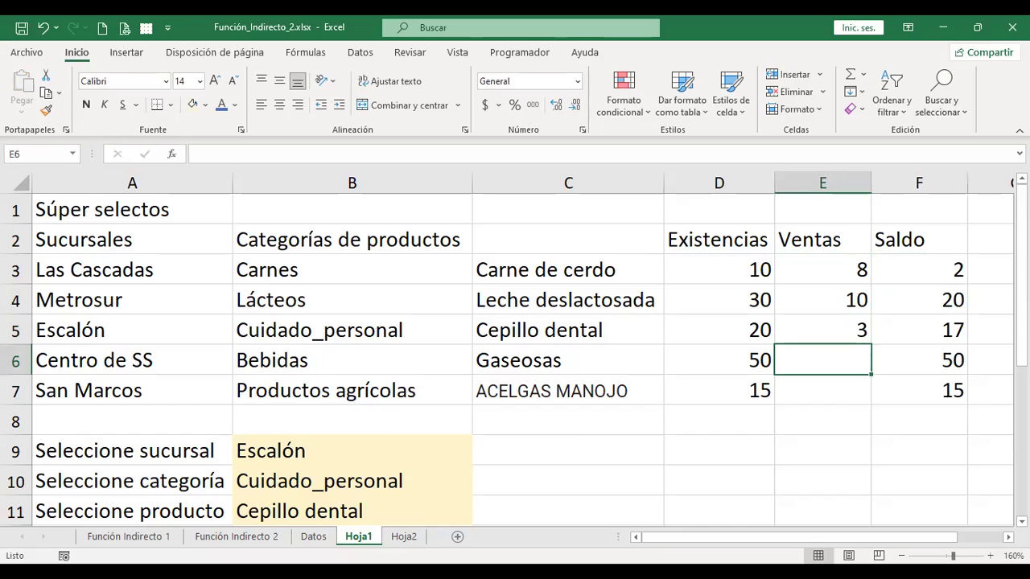
{"action": "type", "text": "30"}
{"action": "key", "text": "Return"}
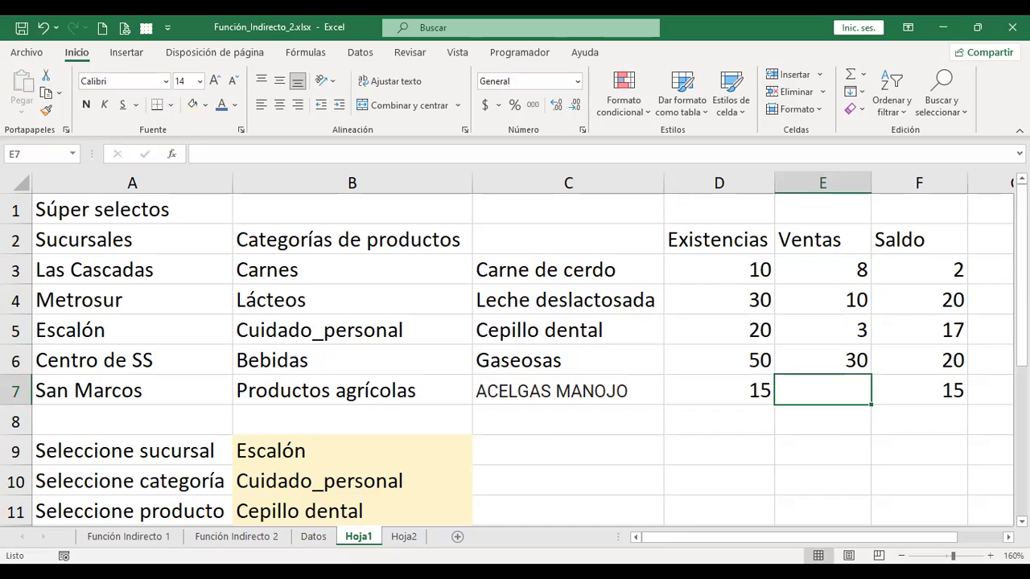
{"action": "type", "text": "6"}
{"action": "key", "text": "Return"}
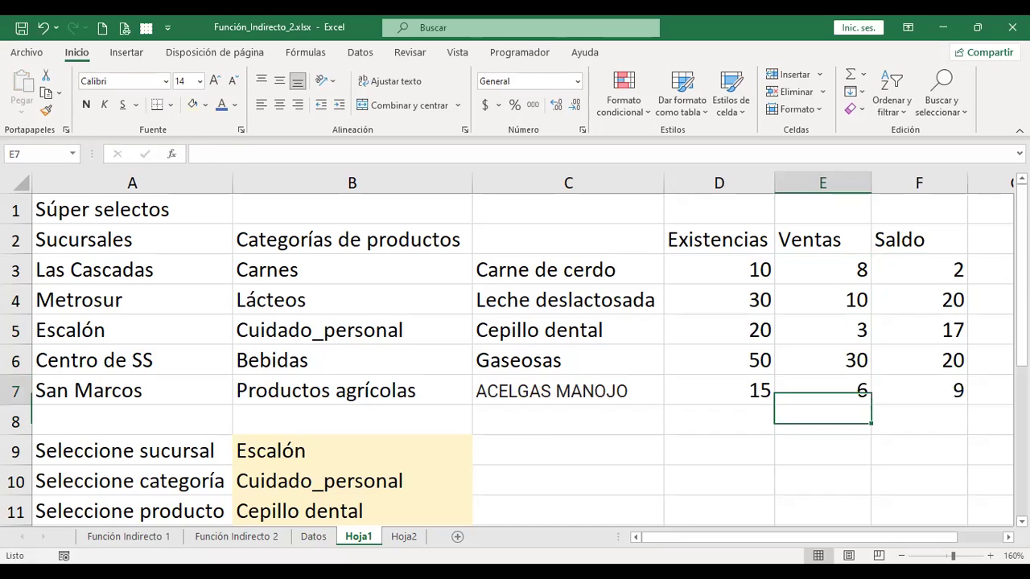
{"action": "key", "text": "Up"}
{"action": "key", "text": "Up"}
{"action": "key", "text": "Right"}
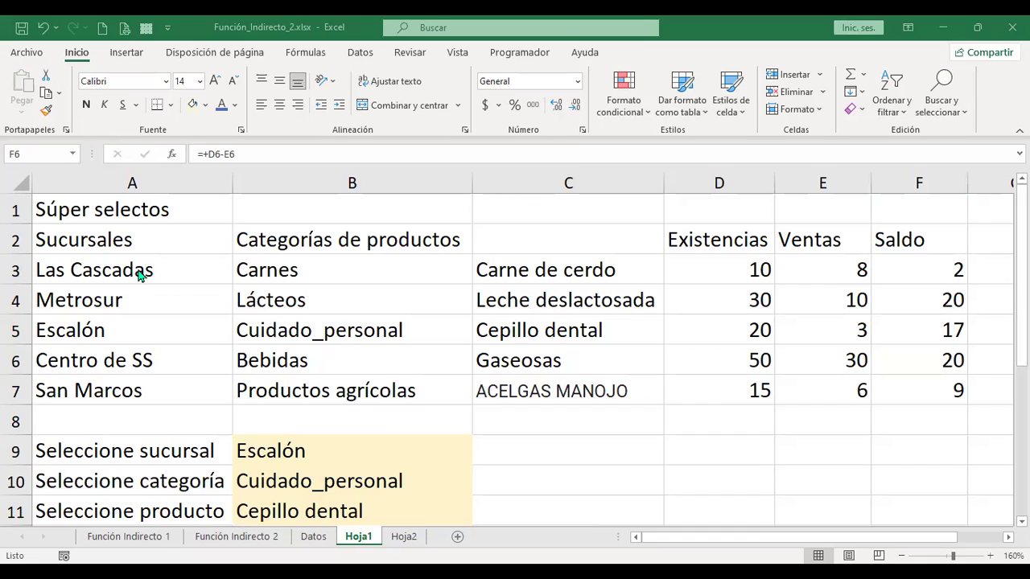
{"action": "left_click", "coordinate": [396, 288]}
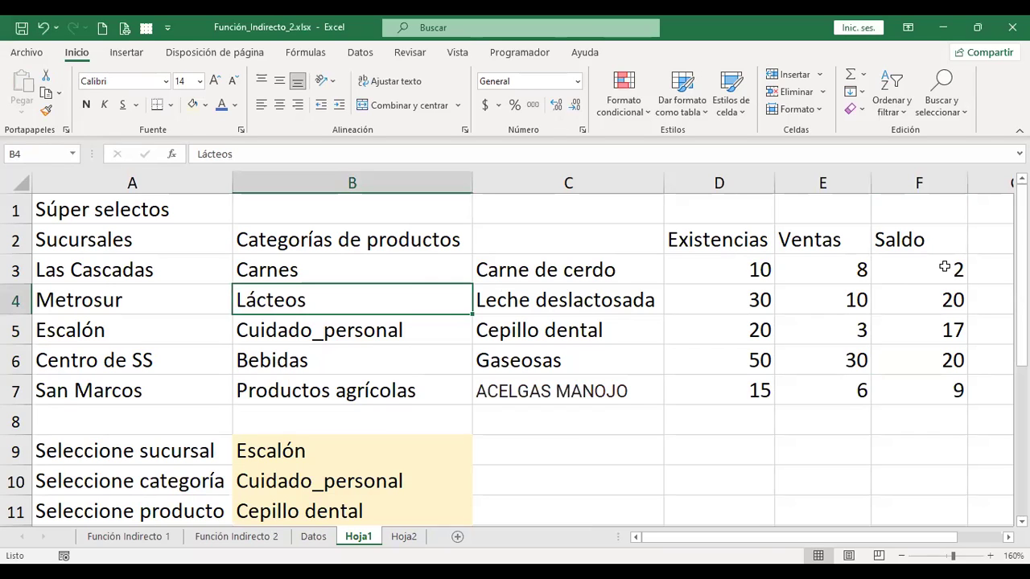
{"action": "left_click_drag", "start_coordinate": [950, 272], "coordinate": [956, 394]}
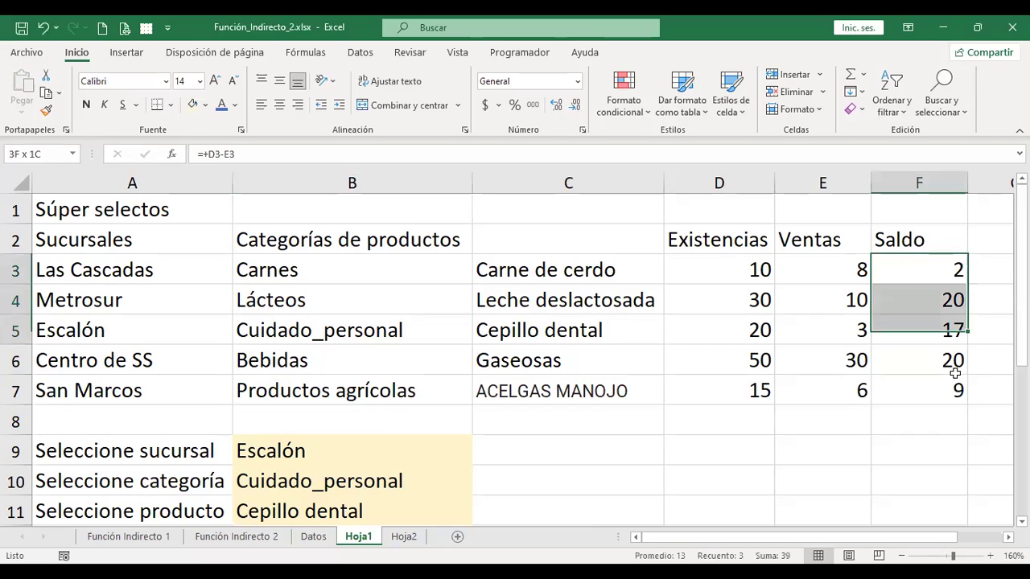
{"action": "left_click", "coordinate": [951, 238]}
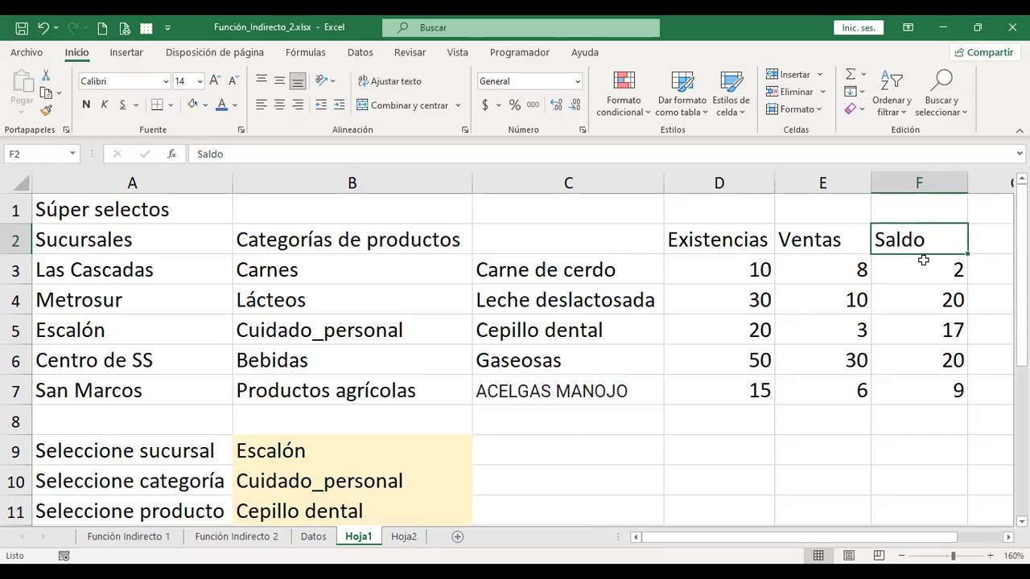
{"action": "left_click_drag", "start_coordinate": [923, 270], "coordinate": [924, 391]}
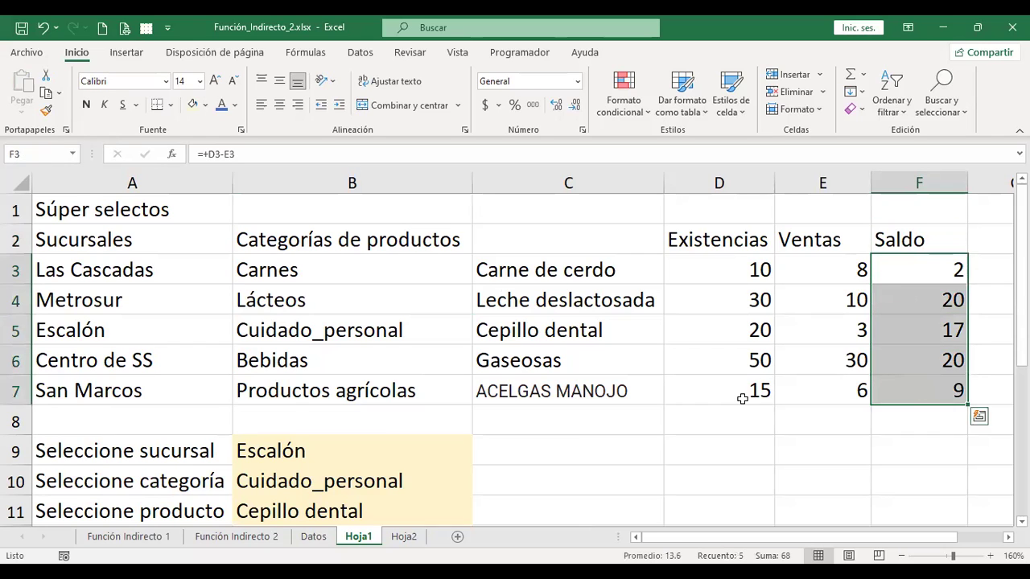
{"action": "left_click_drag", "start_coordinate": [157, 269], "coordinate": [157, 388]}
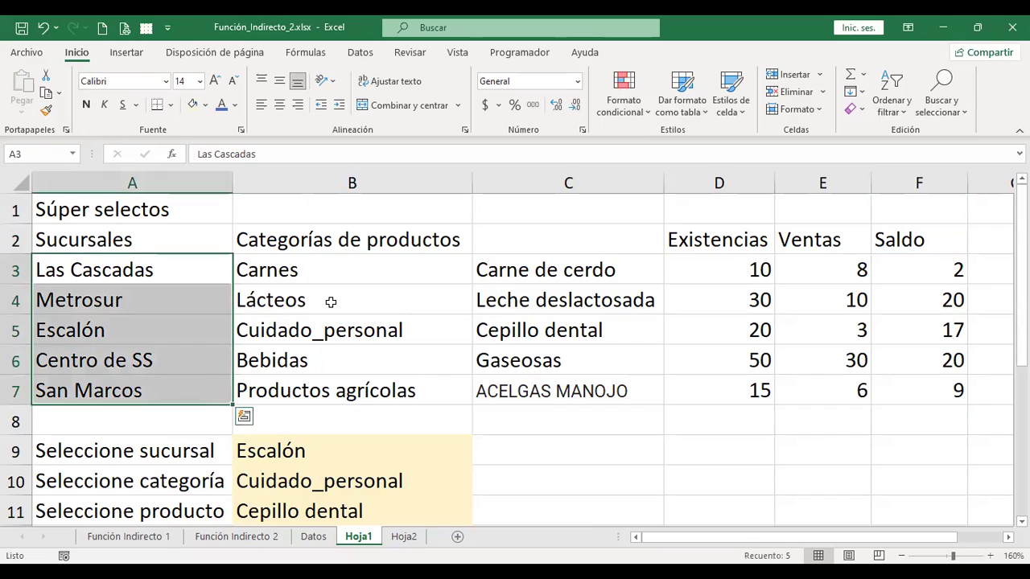
{"action": "left_click_drag", "start_coordinate": [344, 272], "coordinate": [354, 390]}
{"action": "left_click_drag", "start_coordinate": [926, 267], "coordinate": [929, 388]}
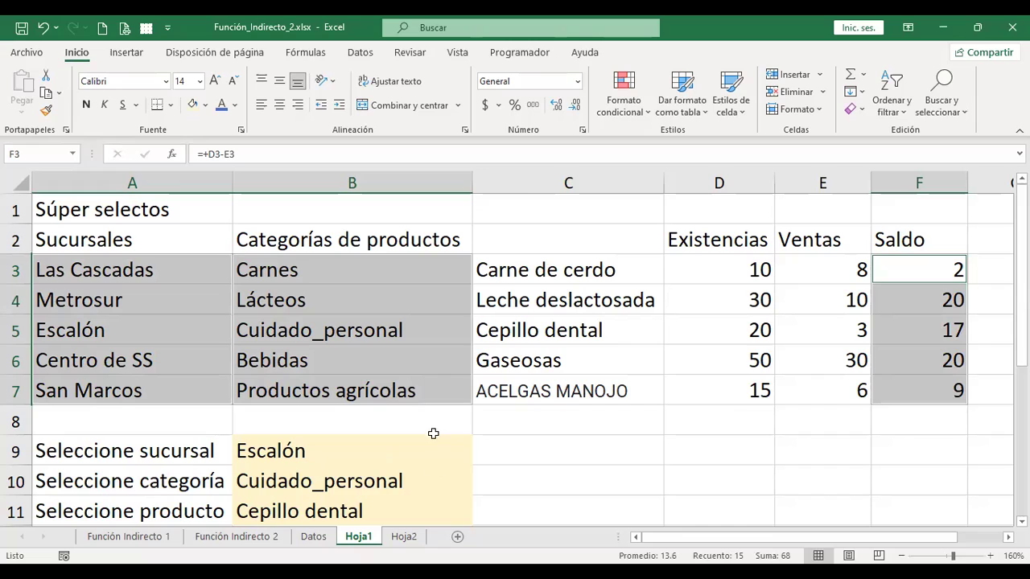
{"action": "left_click", "coordinate": [377, 269]}
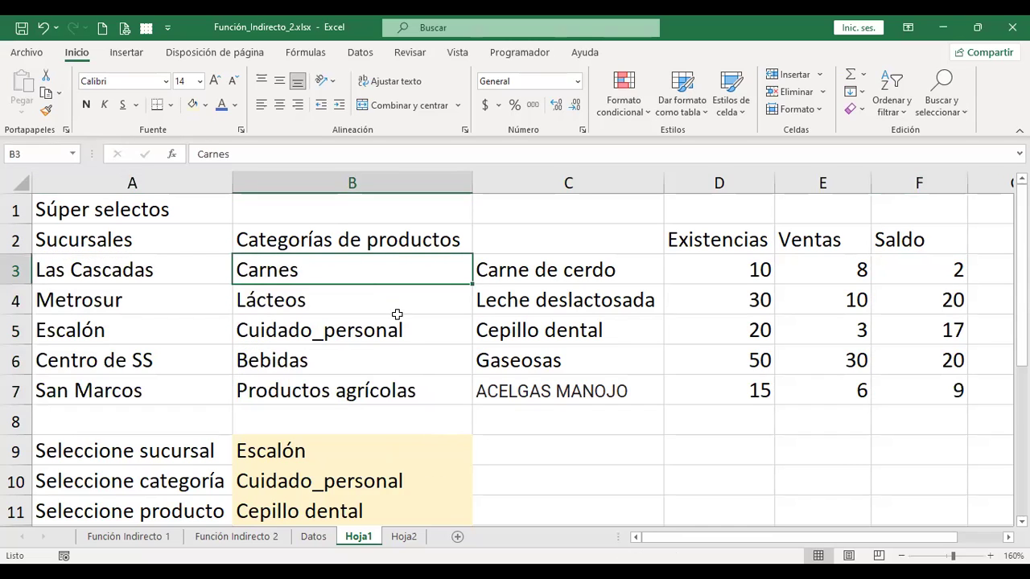
{"action": "scroll", "coordinate": [374, 338], "scroll_direction": "down", "scroll_amount": 1}
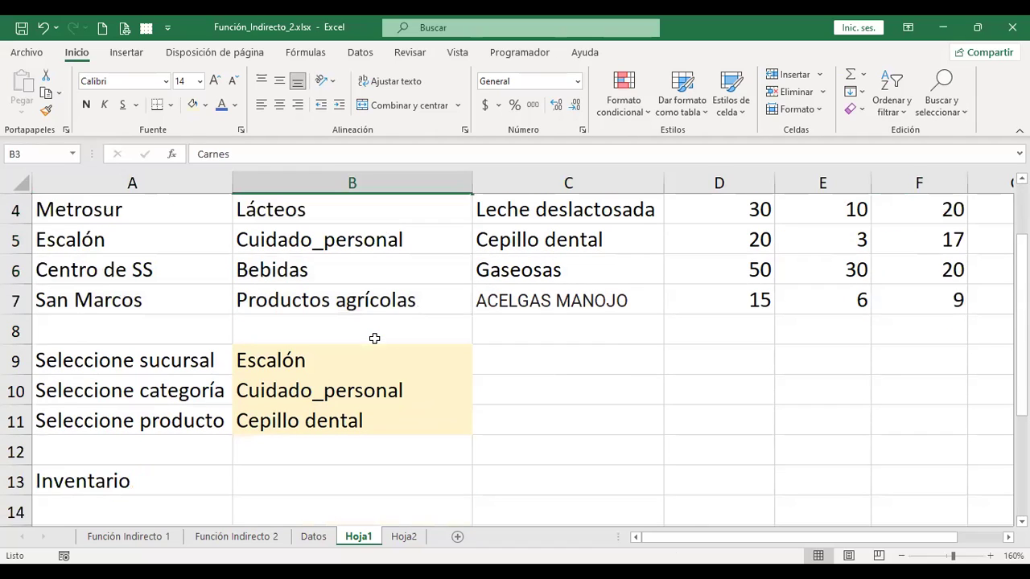
- Enter the label 'Disponibilidad' in cell A12, fixing the typo as you go
{"action": "left_click", "coordinate": [295, 423]}
{"action": "left_click", "coordinate": [299, 451]}
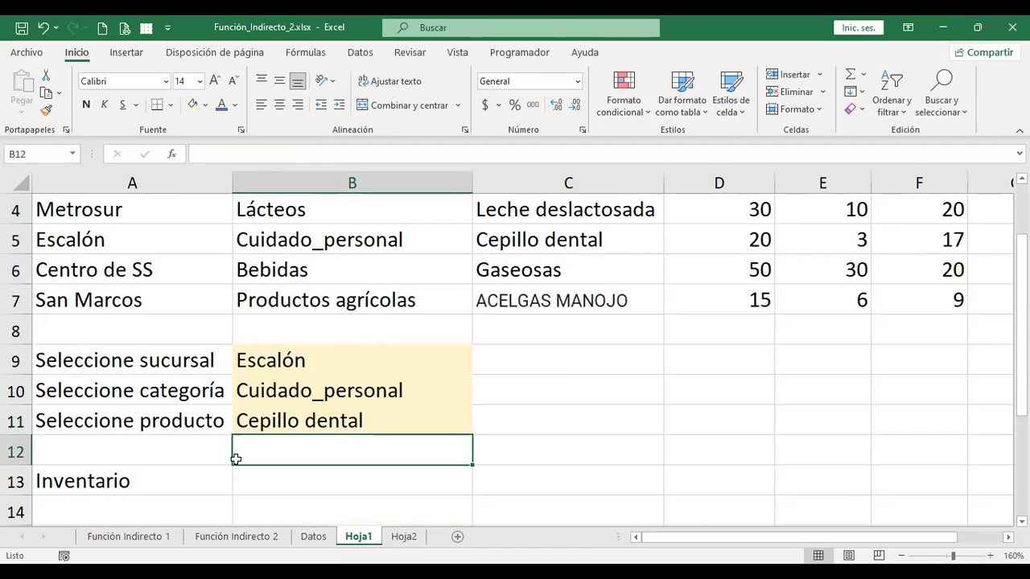
{"action": "left_click", "coordinate": [125, 483]}
{"action": "left_click", "coordinate": [391, 446]}
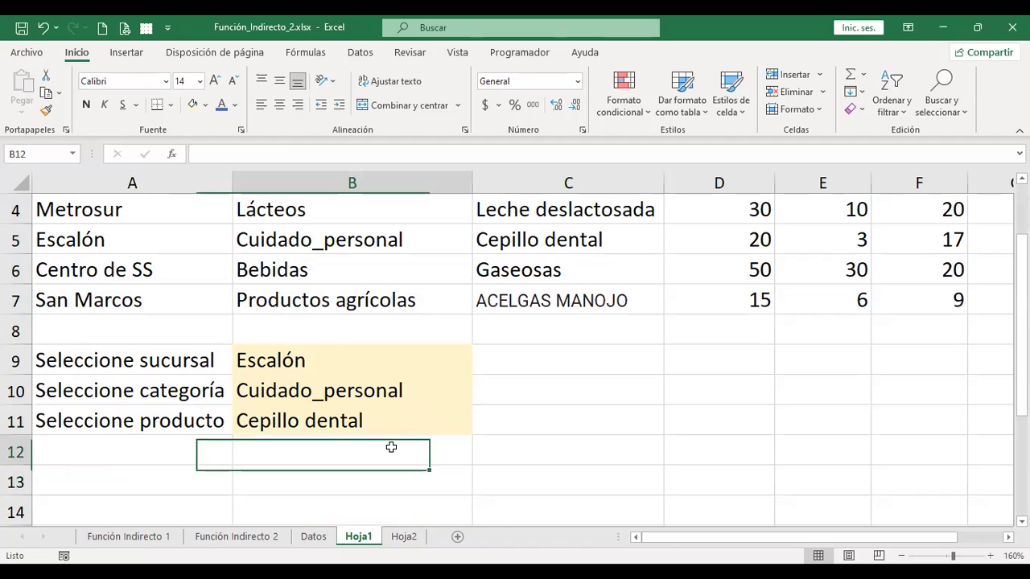
{"action": "scroll", "coordinate": [406, 448], "scroll_direction": "up", "scroll_amount": 1}
{"action": "scroll", "coordinate": [407, 448], "scroll_direction": "up", "scroll_amount": 1}
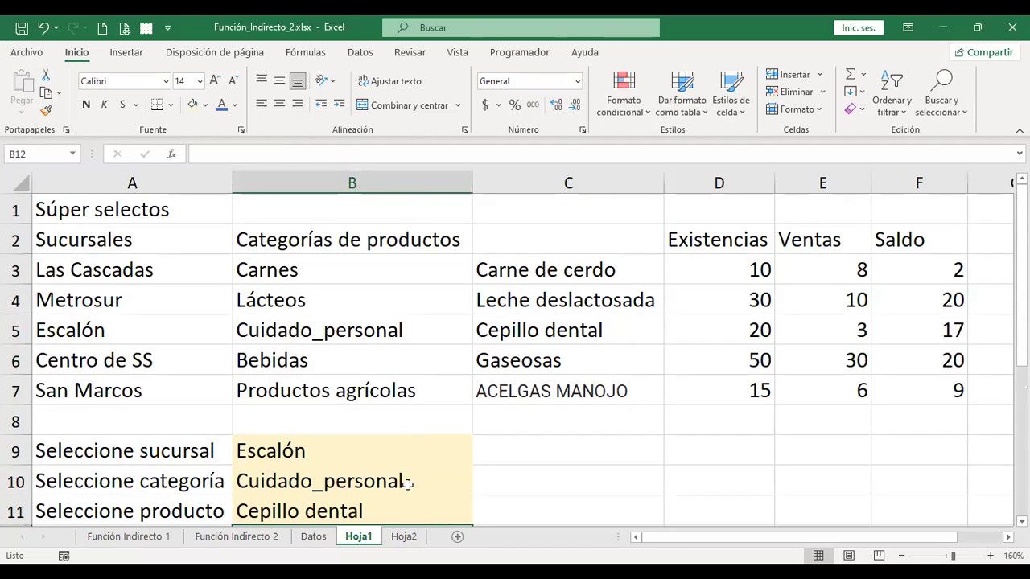
{"action": "scroll", "coordinate": [408, 471], "scroll_direction": "down", "scroll_amount": 1}
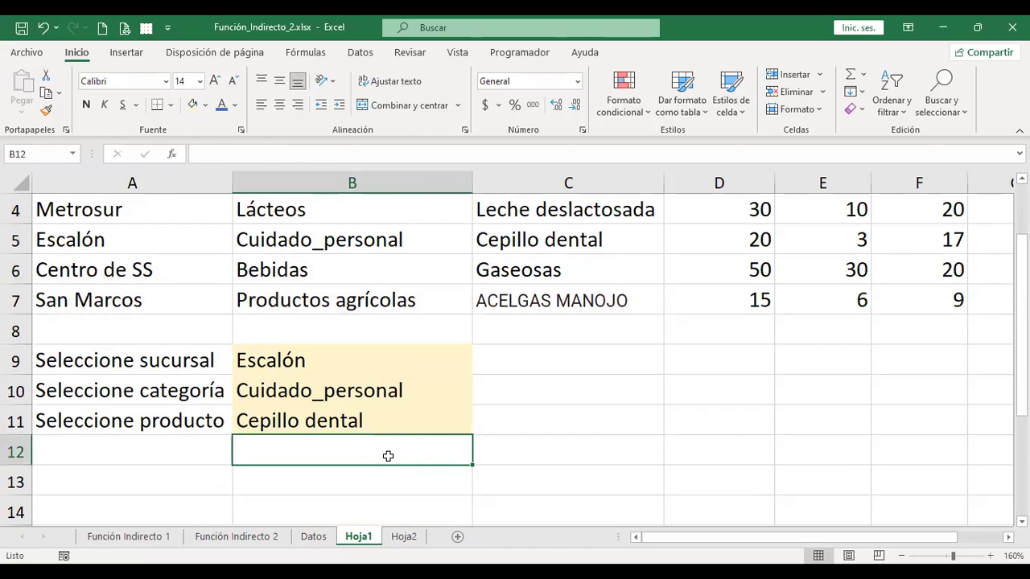
{"action": "left_click", "coordinate": [154, 452]}
{"action": "type", "text": "Disponibuil"}
{"action": "key", "text": "BackSpace"}
{"action": "key", "text": "BackSpace"}
{"action": "key", "text": "BackSpace"}
{"action": "type", "text": "lidad"}
{"action": "key", "text": "Return"}
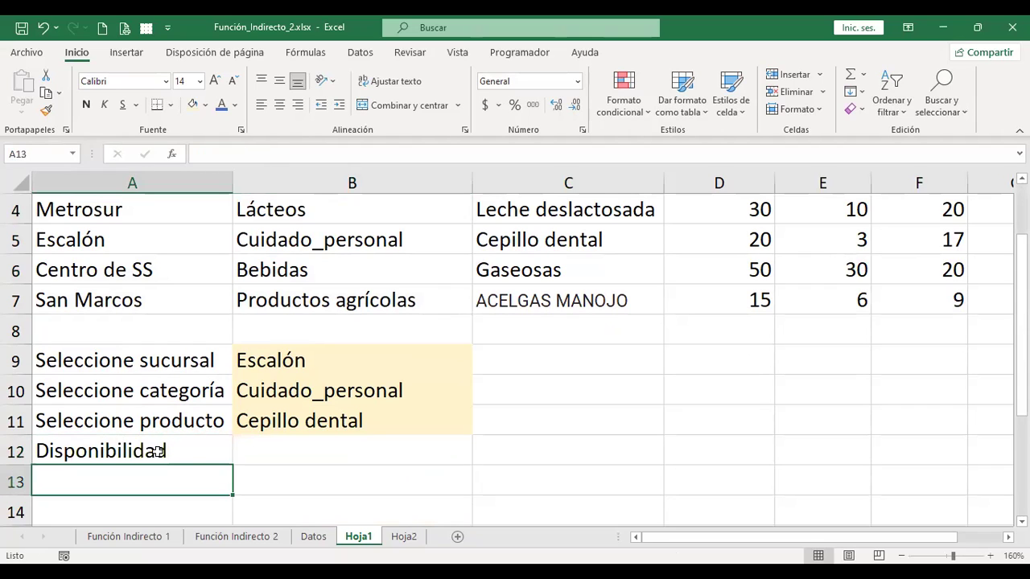
- Select the product names C3:C7 together with the Saldo values F3:F7
{"action": "left_click", "coordinate": [269, 453]}
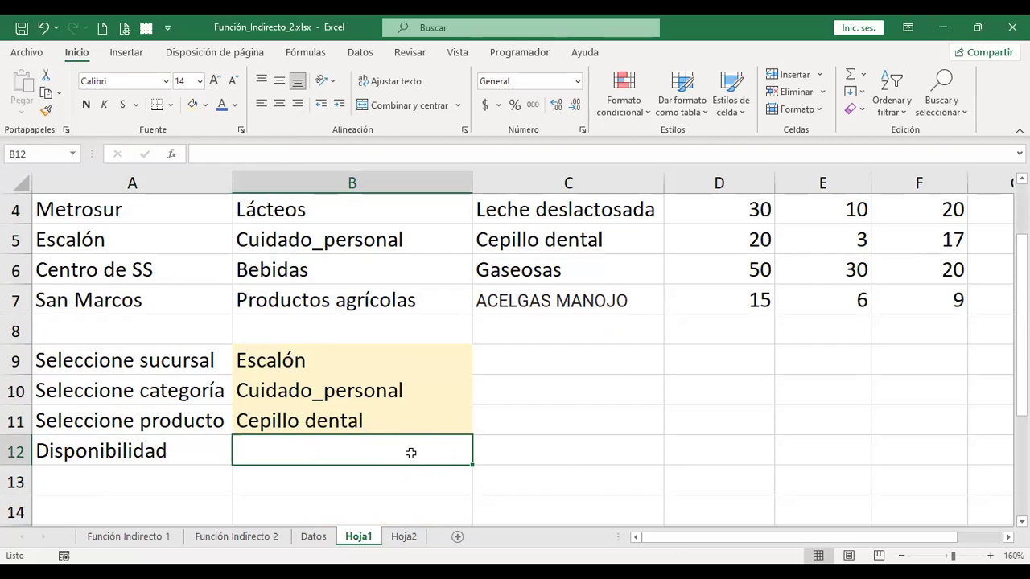
{"action": "scroll", "coordinate": [415, 453], "scroll_direction": "up", "scroll_amount": 1}
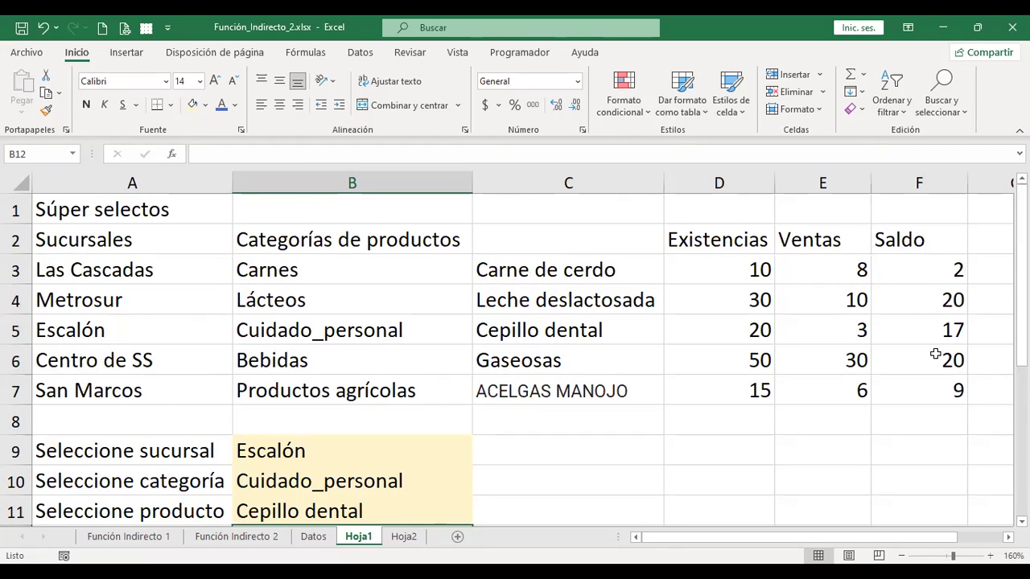
{"action": "scroll", "coordinate": [935, 346], "scroll_direction": "down", "scroll_amount": 1}
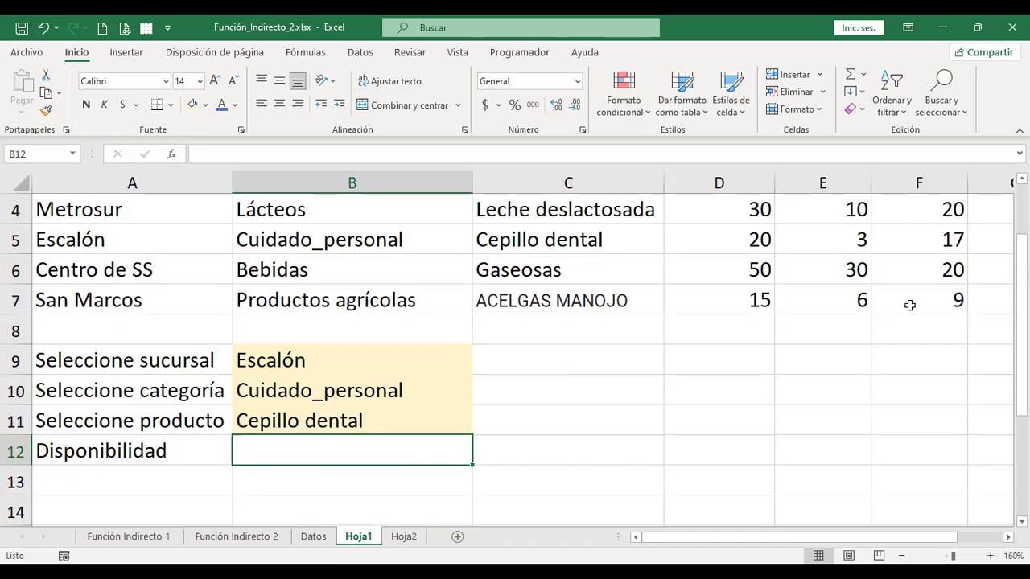
{"action": "scroll", "coordinate": [909, 305], "scroll_direction": "up", "scroll_amount": 1}
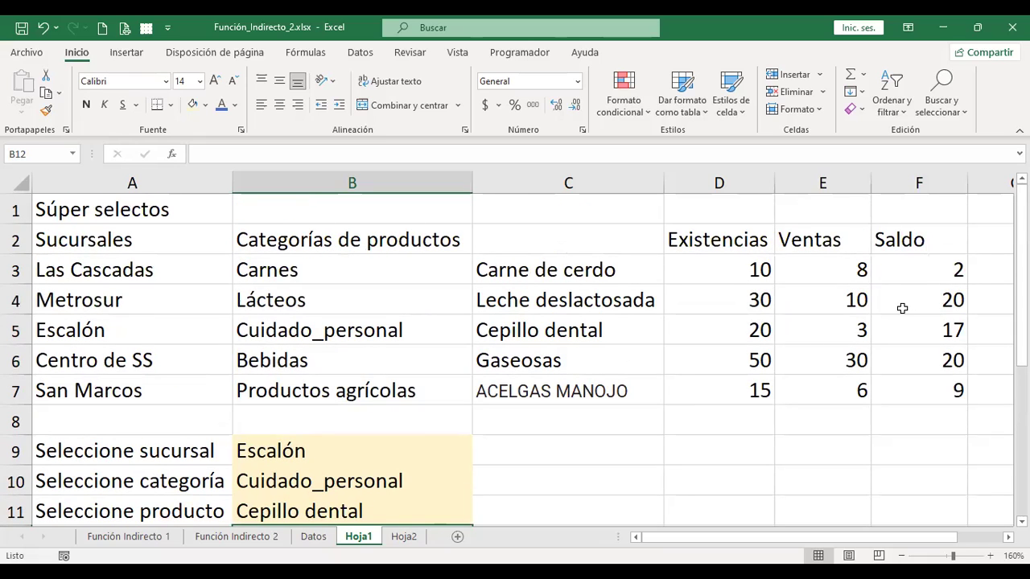
{"action": "left_click_drag", "start_coordinate": [611, 269], "coordinate": [620, 391]}
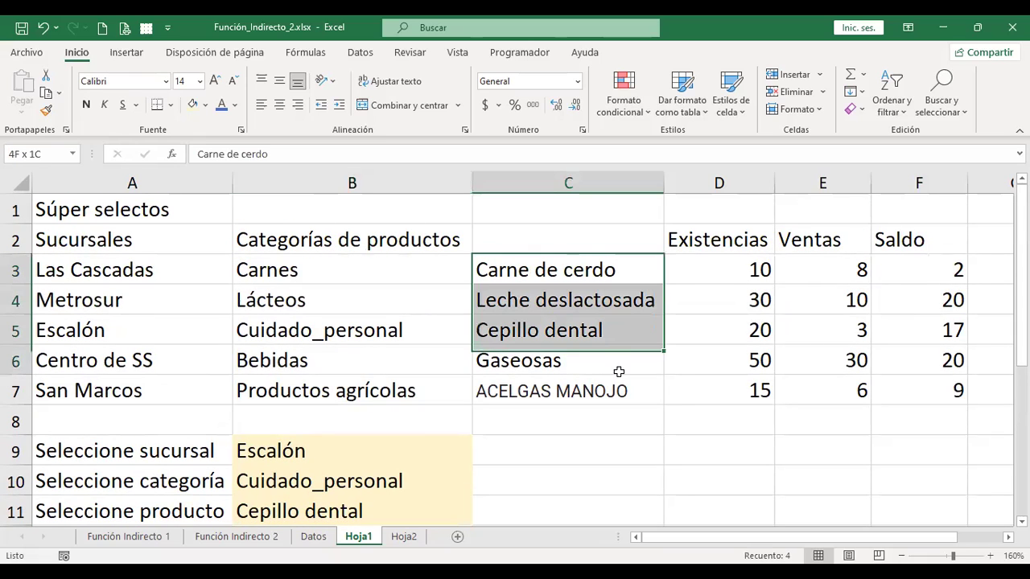
{"action": "left_click_drag", "start_coordinate": [940, 270], "coordinate": [943, 389]}
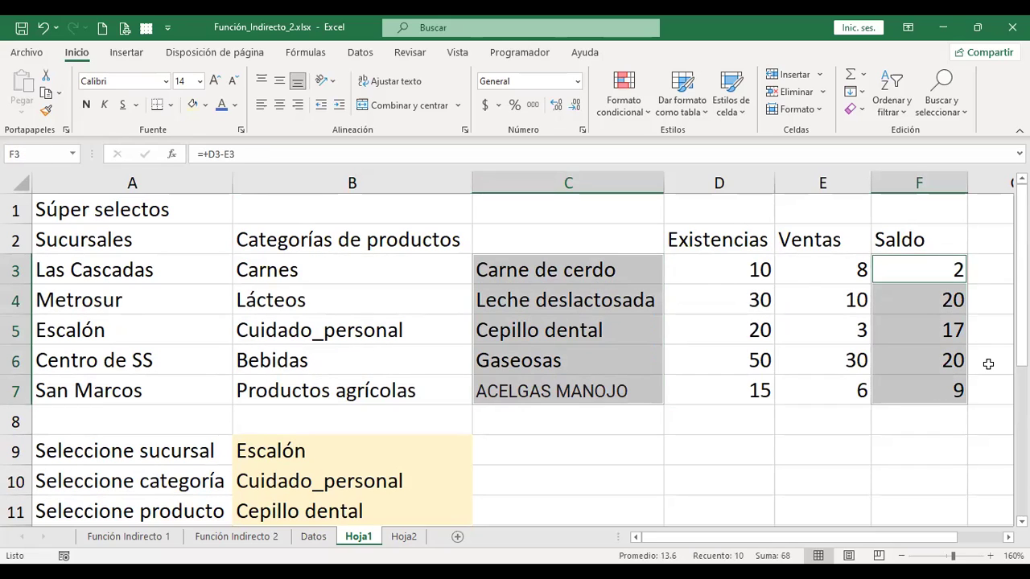
{"action": "scroll", "coordinate": [713, 504], "scroll_direction": "down", "scroll_amount": 2}
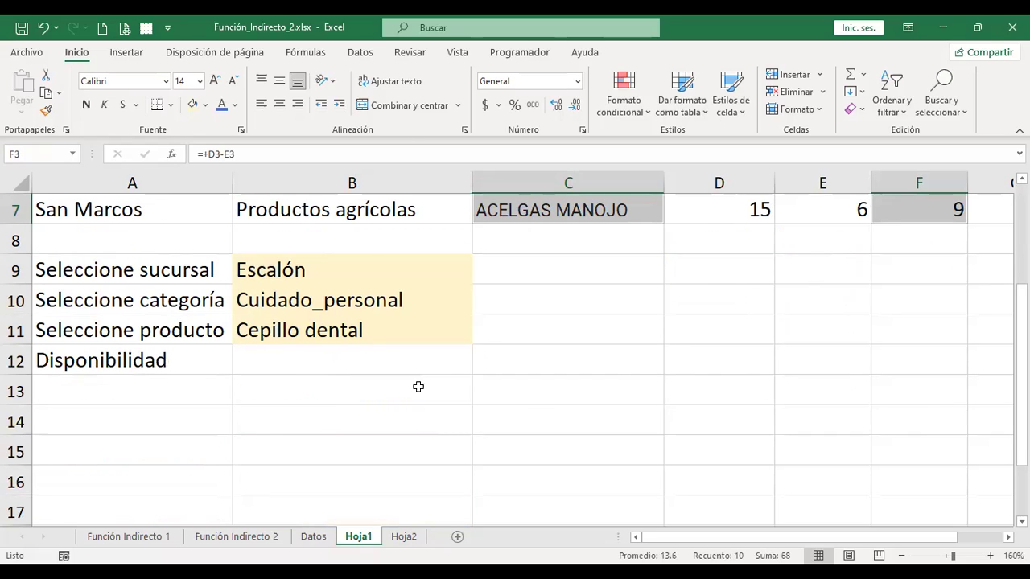
{"action": "scroll", "coordinate": [531, 404], "scroll_direction": "up", "scroll_amount": 2}
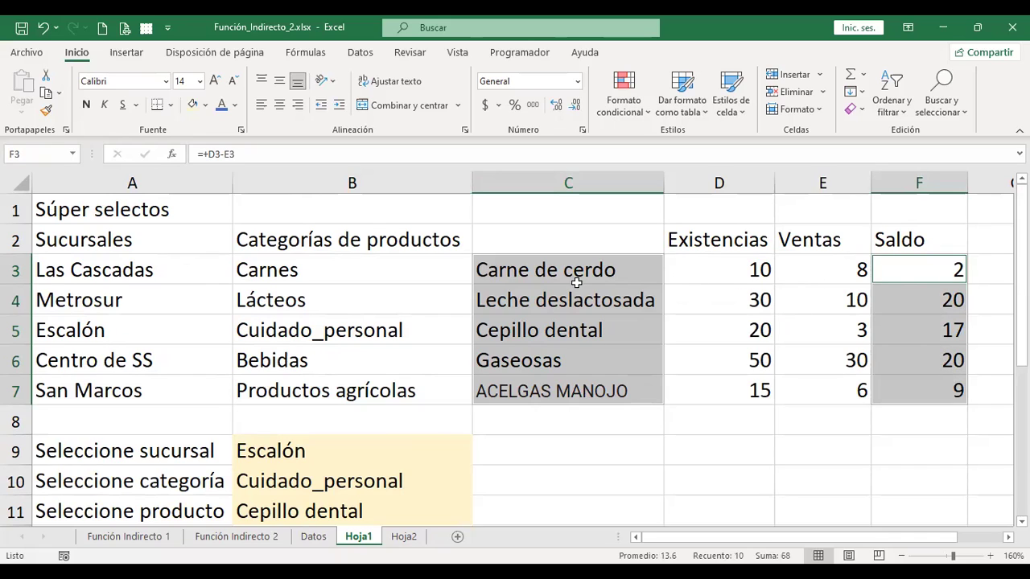
{"action": "left_click", "coordinate": [306, 53]}
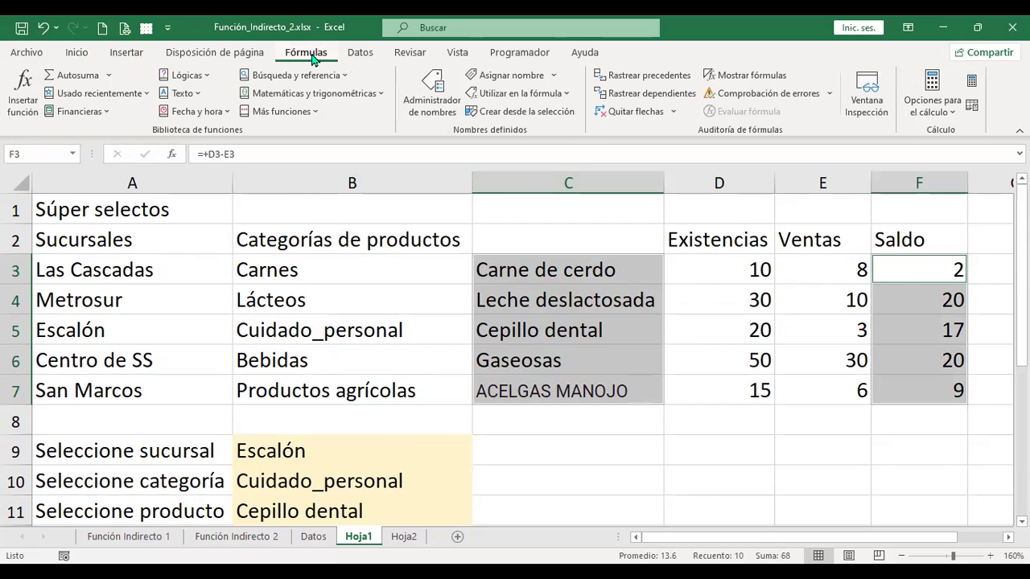
{"action": "left_click", "coordinate": [934, 271]}
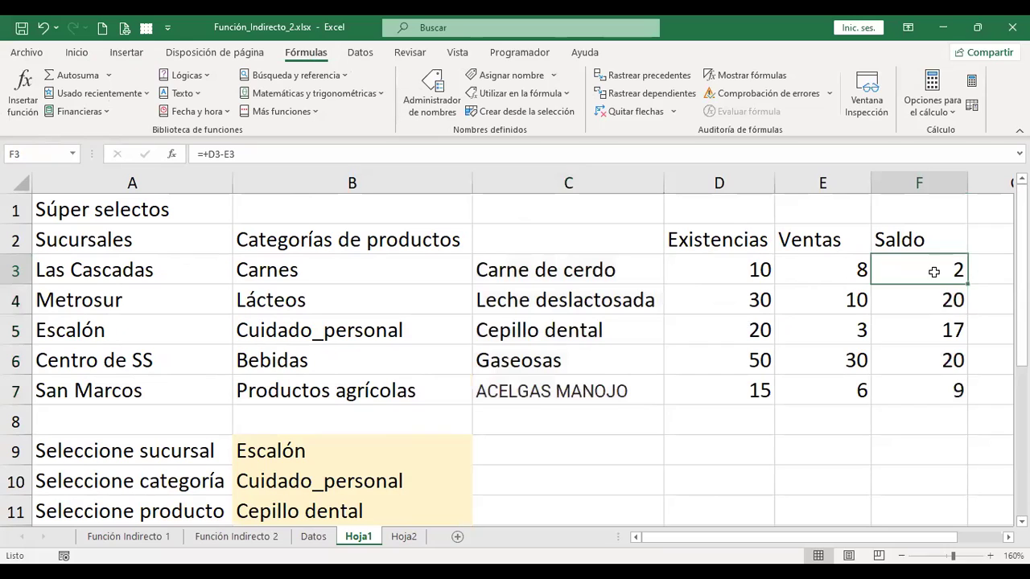
{"action": "left_click", "coordinate": [575, 272]}
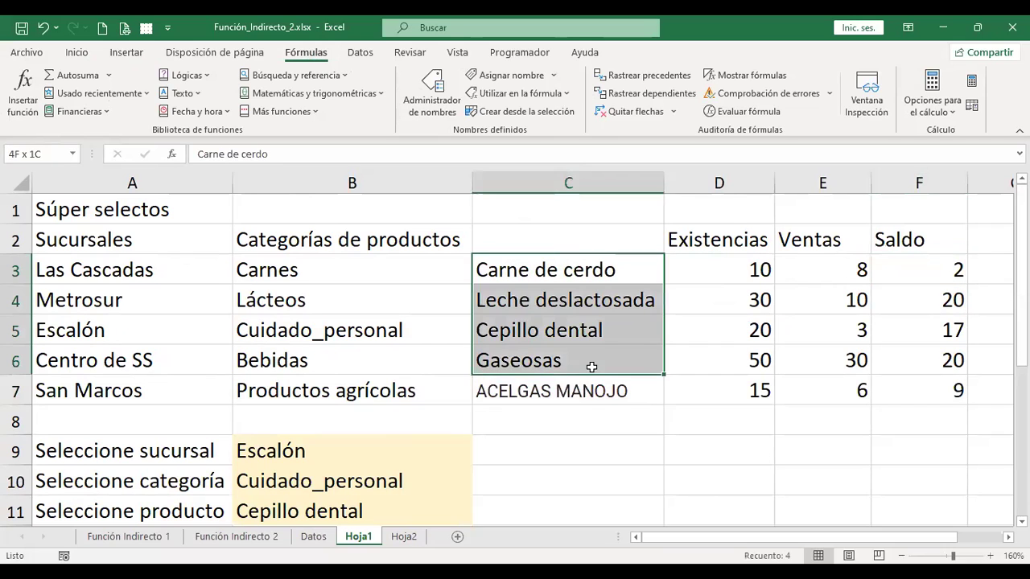
{"action": "left_click_drag", "start_coordinate": [591, 338], "coordinate": [671, 416]}
{"action": "left_click_drag", "start_coordinate": [904, 271], "coordinate": [907, 387]}
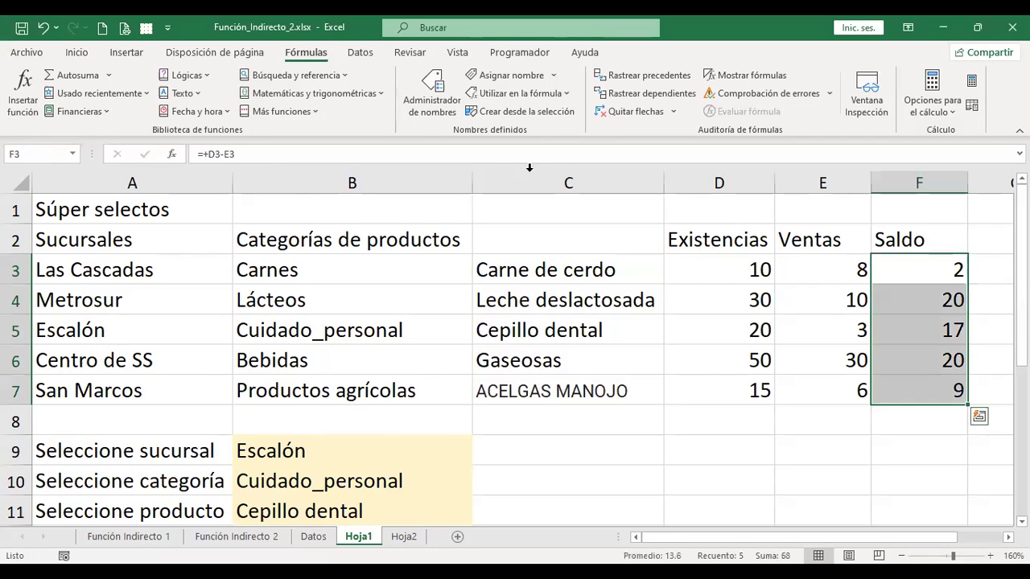
{"action": "left_click_drag", "start_coordinate": [567, 263], "coordinate": [580, 389]}
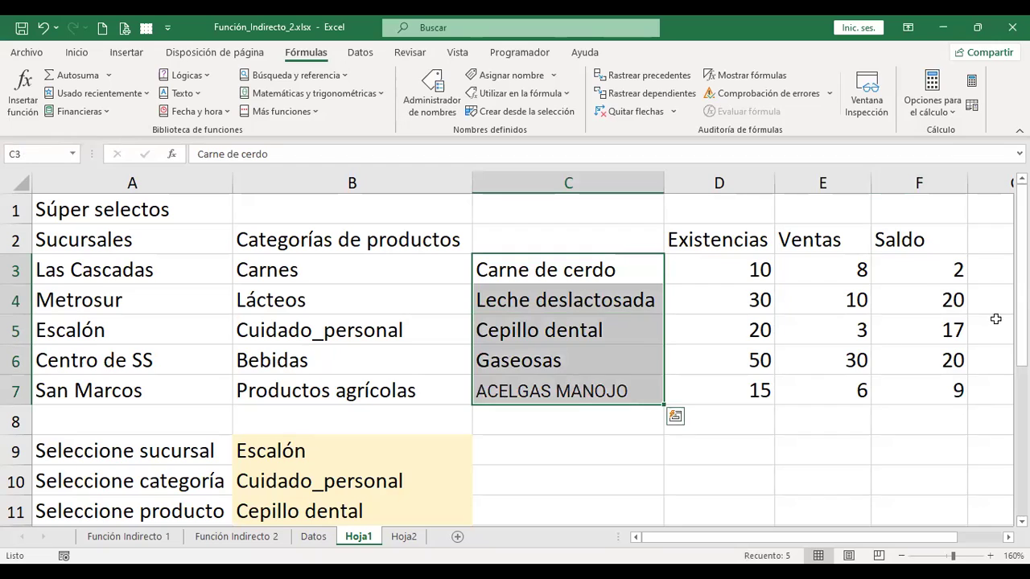
{"action": "left_click_drag", "start_coordinate": [928, 271], "coordinate": [928, 389]}
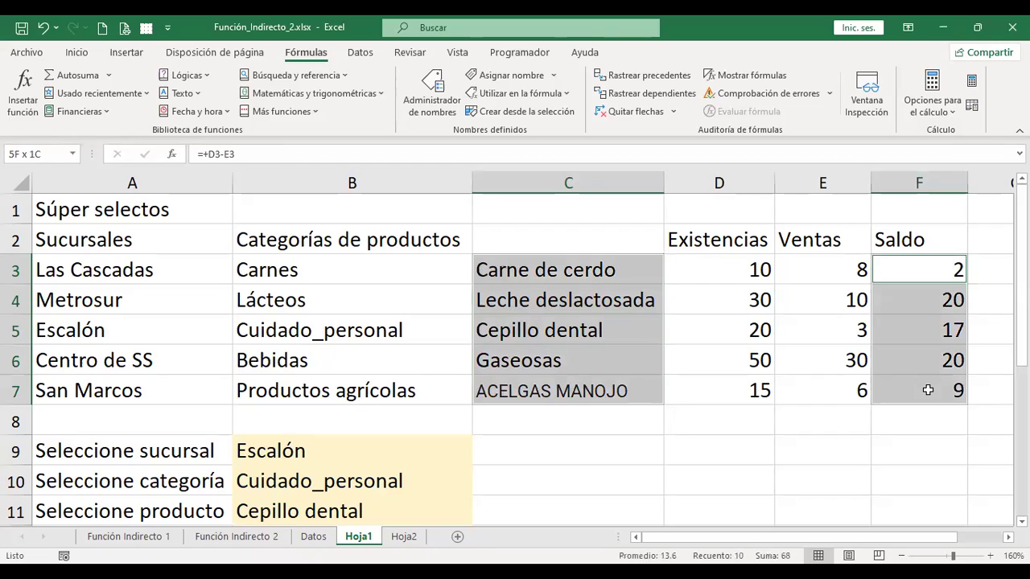
{"action": "left_click", "coordinate": [516, 111]}
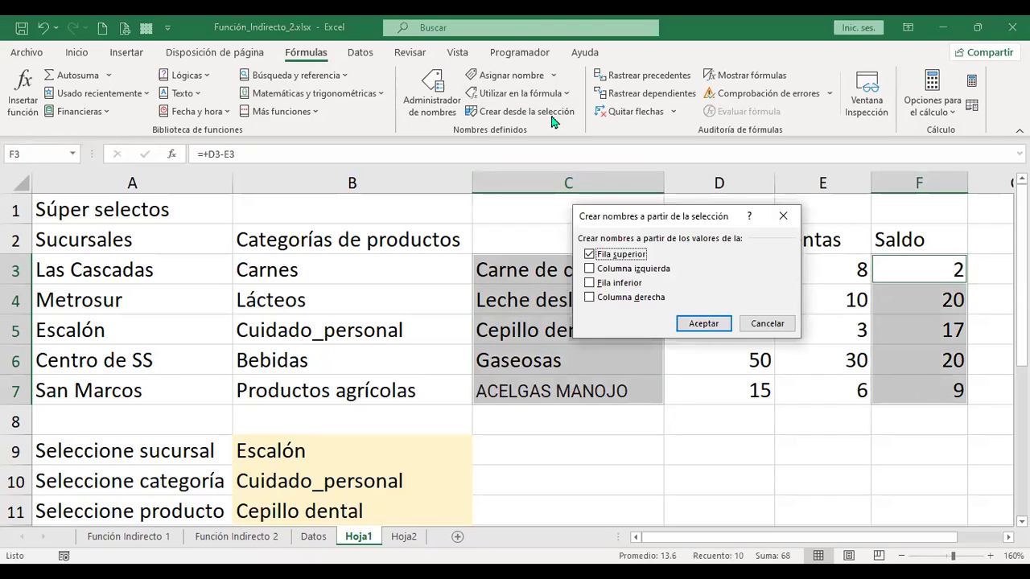
{"action": "left_click", "coordinate": [590, 254]}
{"action": "left_click", "coordinate": [590, 269]}
{"action": "left_click", "coordinate": [711, 326]}
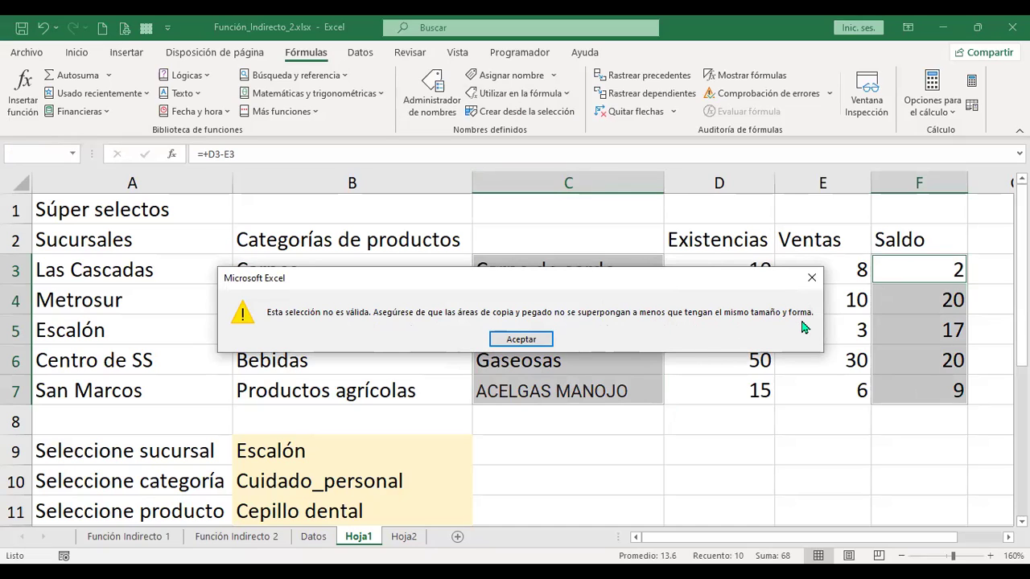
{"action": "left_click", "coordinate": [522, 337]}
{"action": "left_click", "coordinate": [732, 442]}
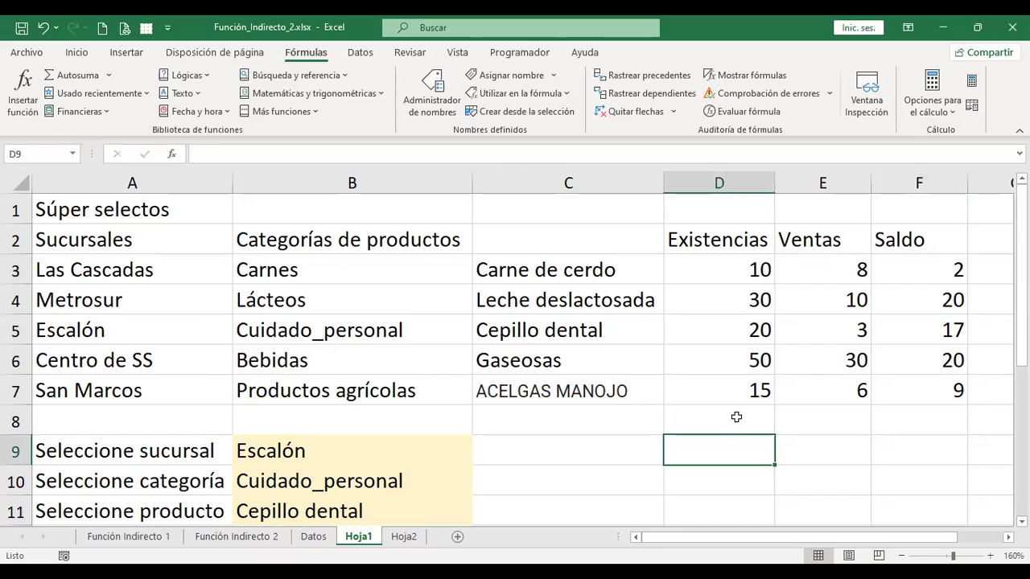
- Copy the product names from Hoja1 C3:C7 into Hoja2 A9:A13 and autofit column A
{"action": "key", "text": "ctrl+Page_Down"}
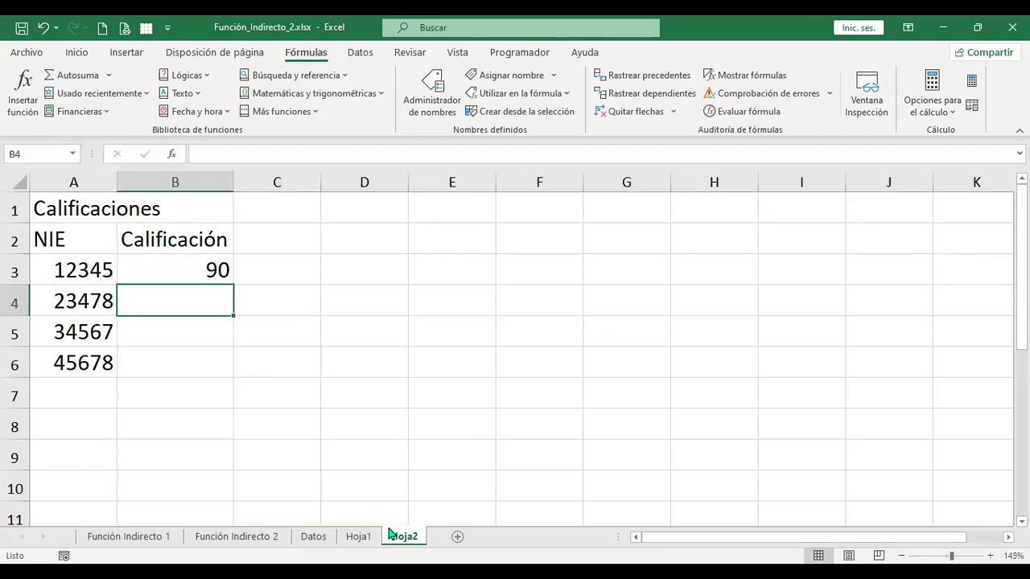
{"action": "left_click", "coordinate": [359, 537]}
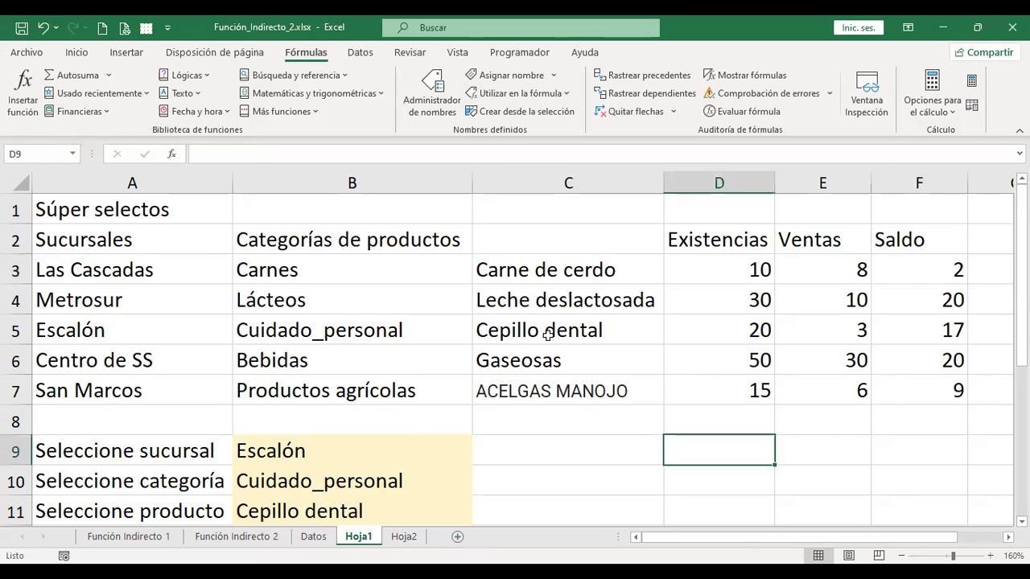
{"action": "left_click_drag", "start_coordinate": [539, 270], "coordinate": [539, 390]}
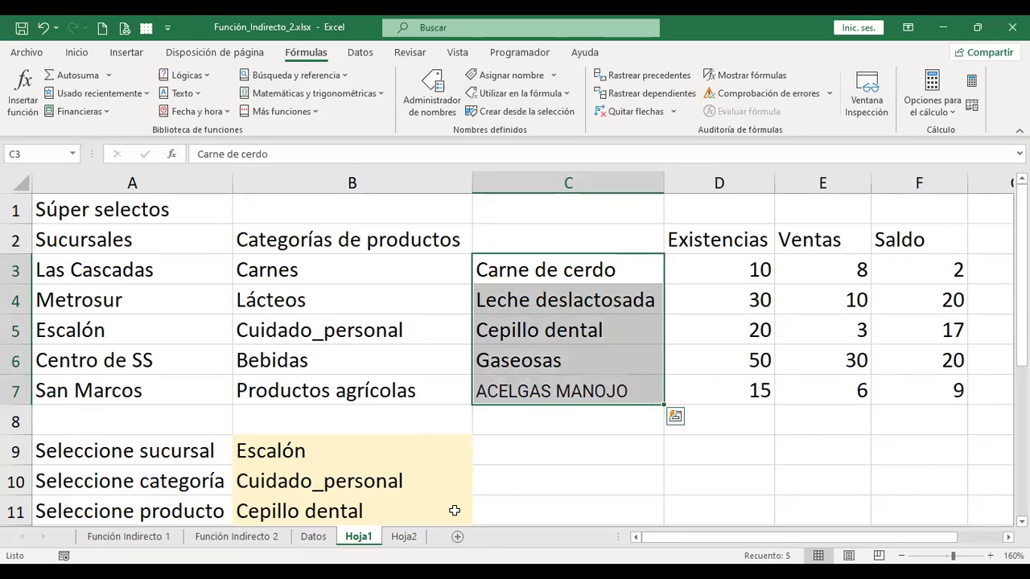
{"action": "key", "text": "ctrl+c"}
{"action": "left_click", "coordinate": [404, 537]}
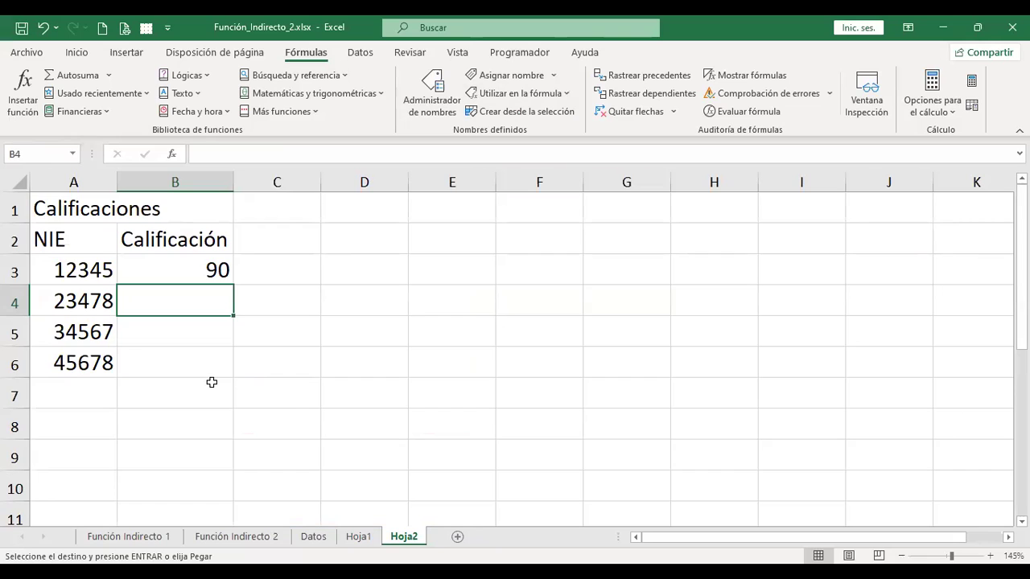
{"action": "scroll", "coordinate": [211, 382], "scroll_direction": "down", "scroll_amount": 2}
{"action": "left_click", "coordinate": [96, 263]}
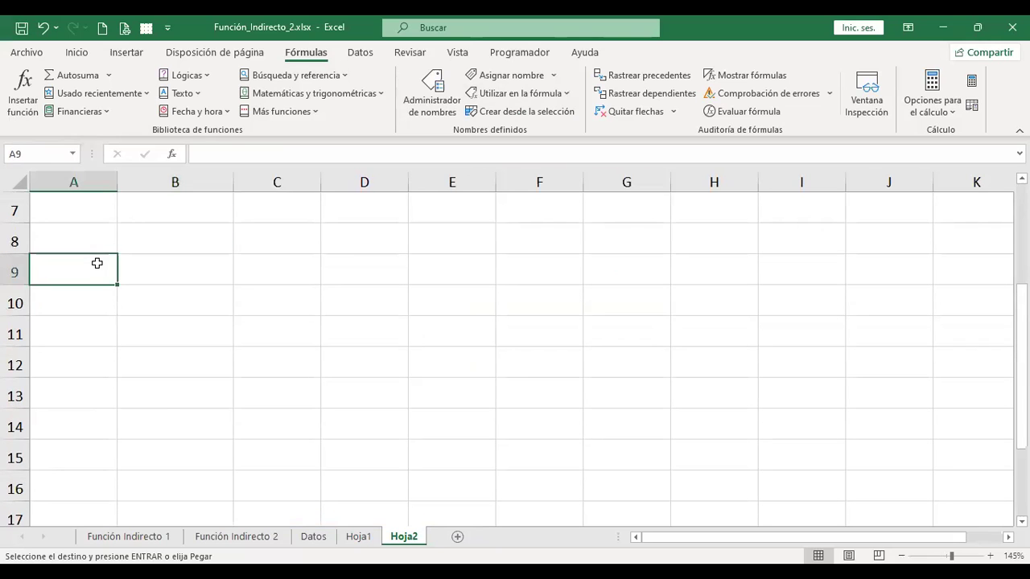
{"action": "key", "text": "ctrl+v"}
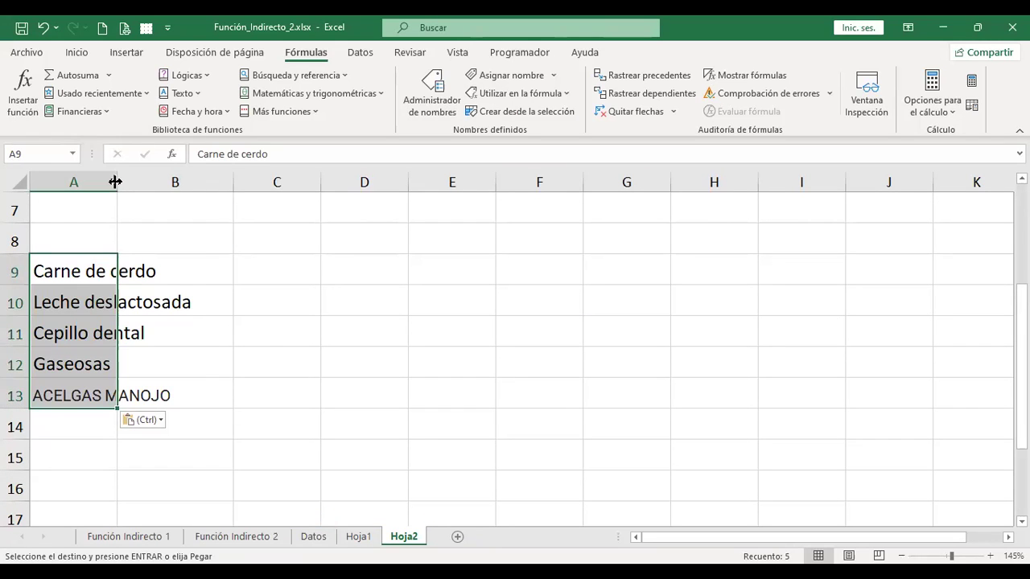
{"action": "double_click", "coordinate": [115, 182]}
- Paste Hoja1's Saldo values F3:F7 beside the names, then clear the resulting #¡REF! errors
{"action": "left_click", "coordinate": [260, 271]}
{"action": "left_click", "coordinate": [358, 537]}
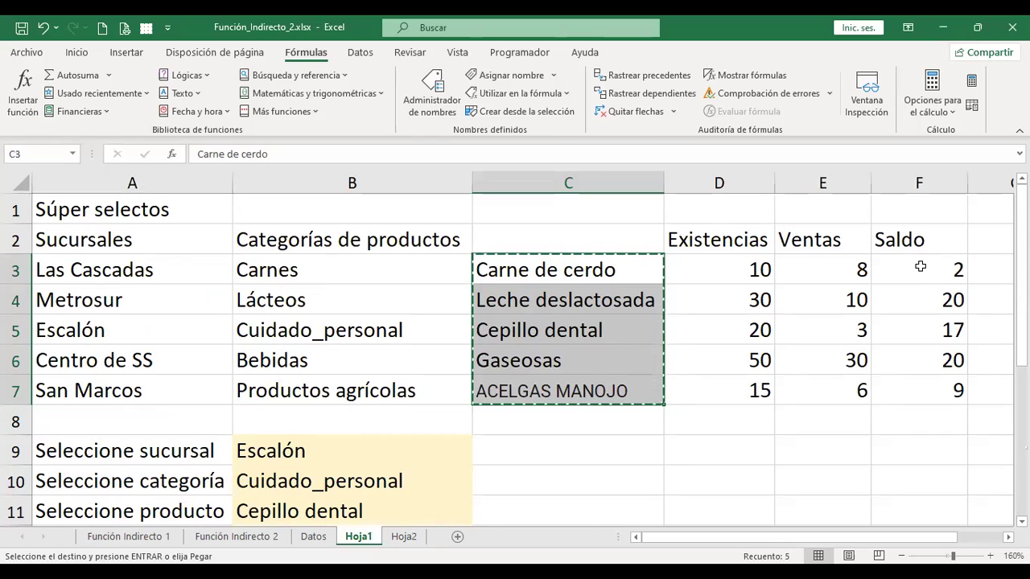
{"action": "left_click_drag", "start_coordinate": [919, 266], "coordinate": [919, 393]}
{"action": "key", "text": "ctrl+c"}
{"action": "left_click", "coordinate": [404, 536]}
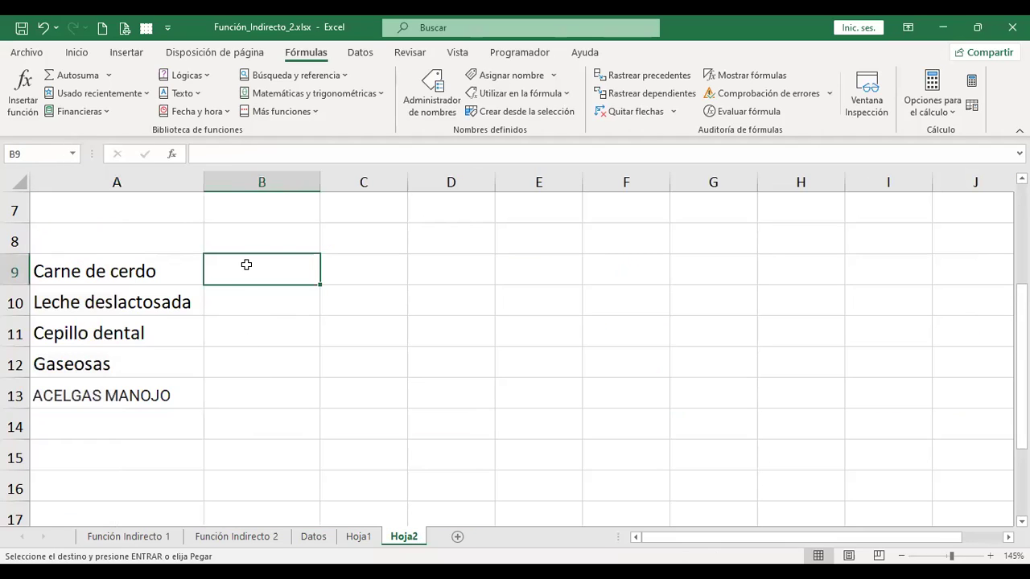
{"action": "key", "text": "ctrl+v"}
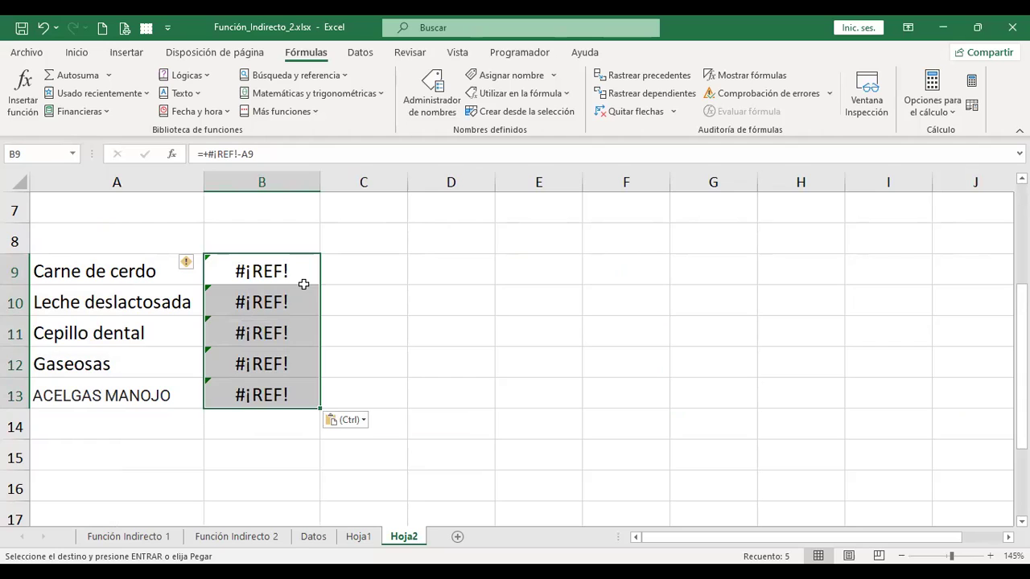
{"action": "key", "text": "Delete"}
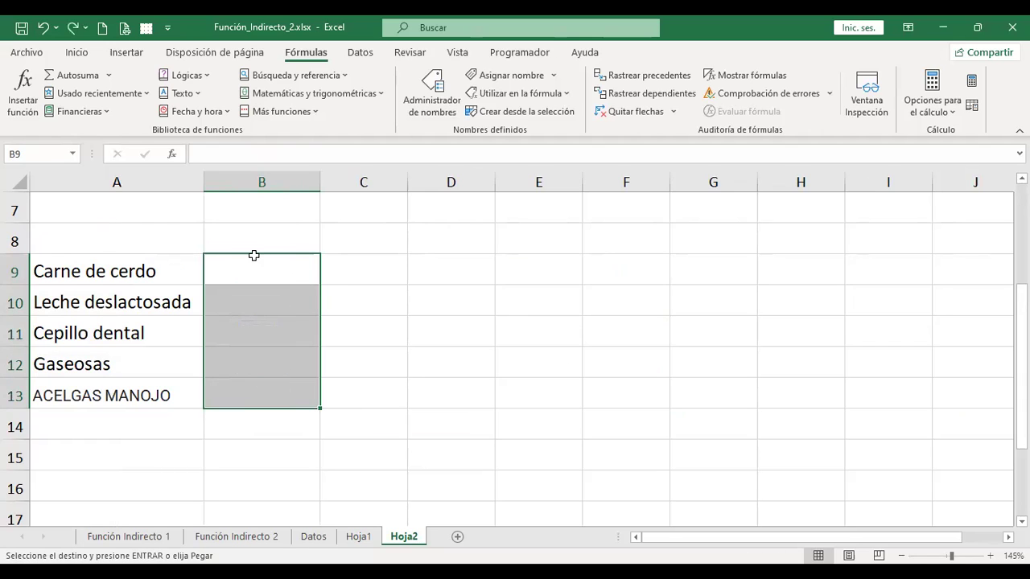
- Recheck the Saldo range on Hoja1 and review the paste options without pasting
{"action": "left_click", "coordinate": [252, 259]}
{"action": "key", "text": "ctrl+Page_Up"}
{"action": "key", "text": "ctrl+Page_Down"}
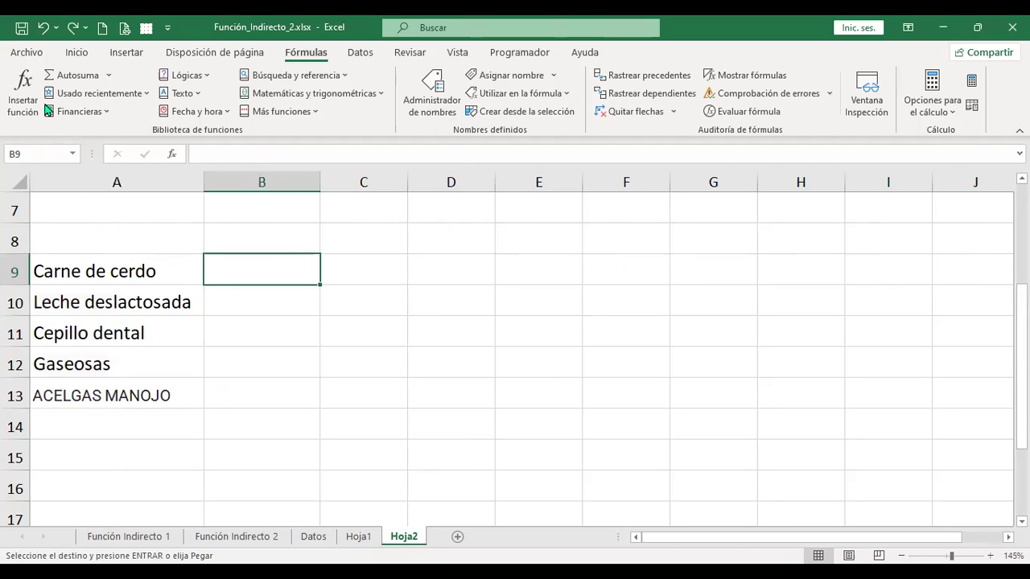
{"action": "left_click", "coordinate": [76, 52]}
{"action": "left_click", "coordinate": [22, 117]}
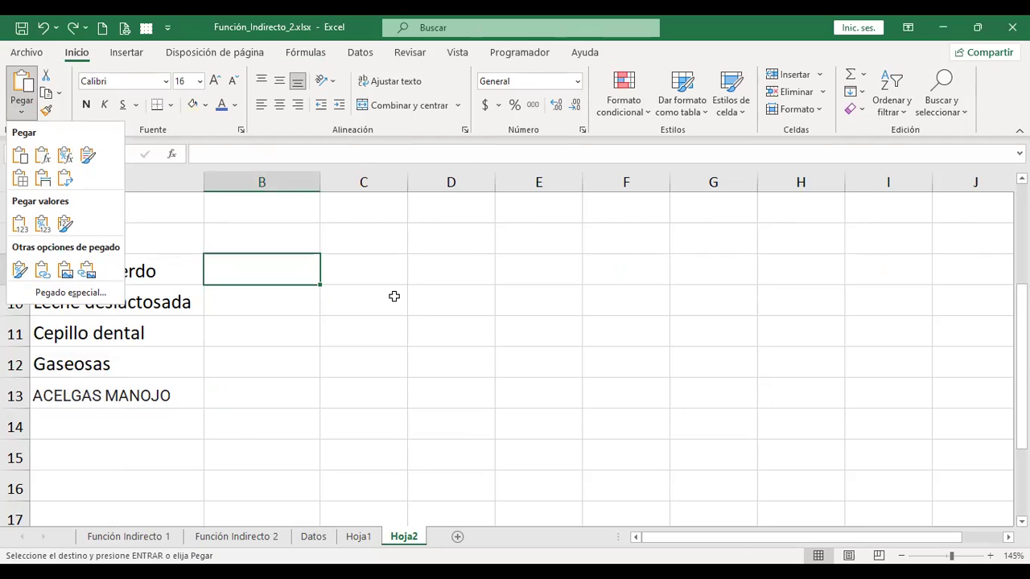
{"action": "key", "text": "Escape"}
- Link B9 to Hoja1!F3 with a + formula, copy it to B10:B13, and select A9:B13
{"action": "type", "text": "+"}
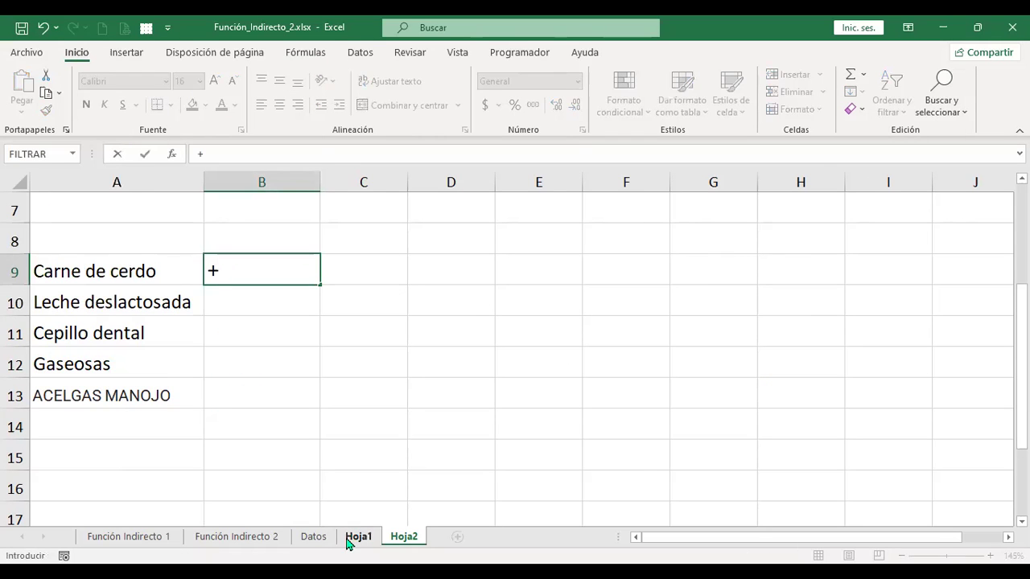
{"action": "left_click", "coordinate": [354, 536]}
{"action": "left_click", "coordinate": [915, 271]}
{"action": "key", "text": "Return"}
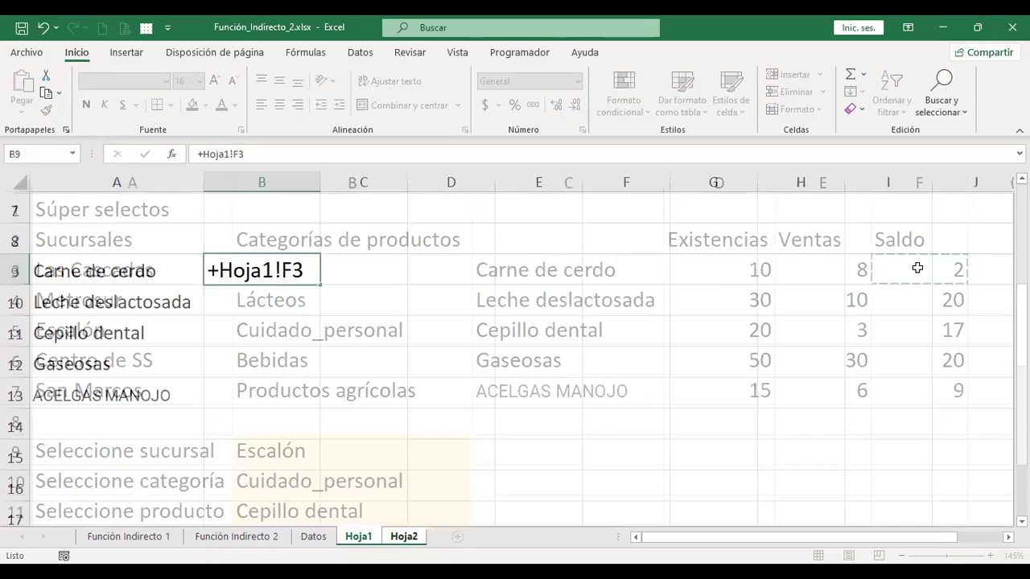
{"action": "key", "text": "ctrl+c"}
{"action": "key", "text": "Down"}
{"action": "key", "text": "shift+Down"}
{"action": "key", "text": "shift+Down"}
{"action": "key", "text": "shift+Down"}
{"action": "key", "text": "shift+Down"}
{"action": "key", "text": "shift+Up"}
{"action": "key", "text": "Return"}
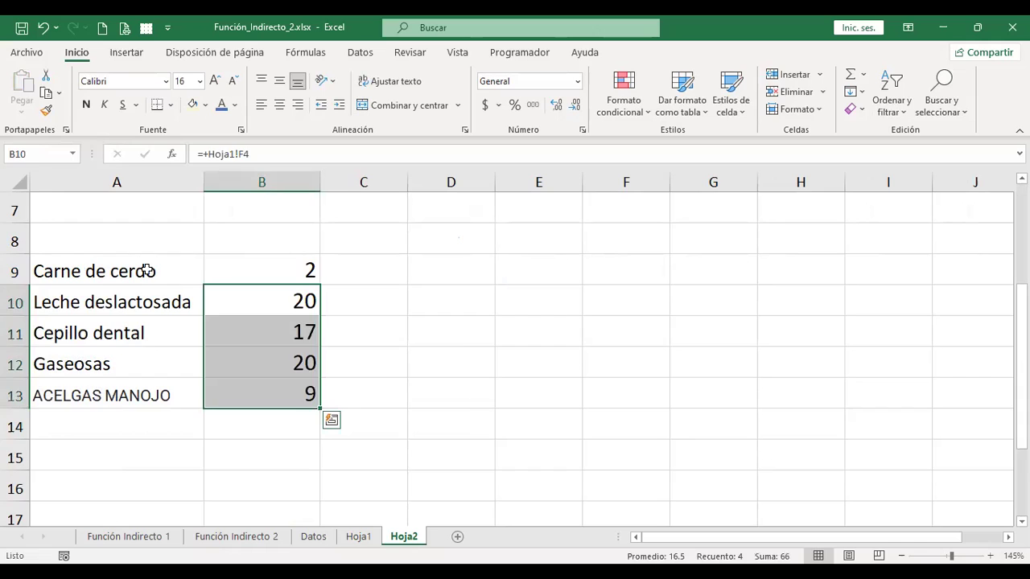
{"action": "left_click_drag", "start_coordinate": [148, 270], "coordinate": [293, 394]}
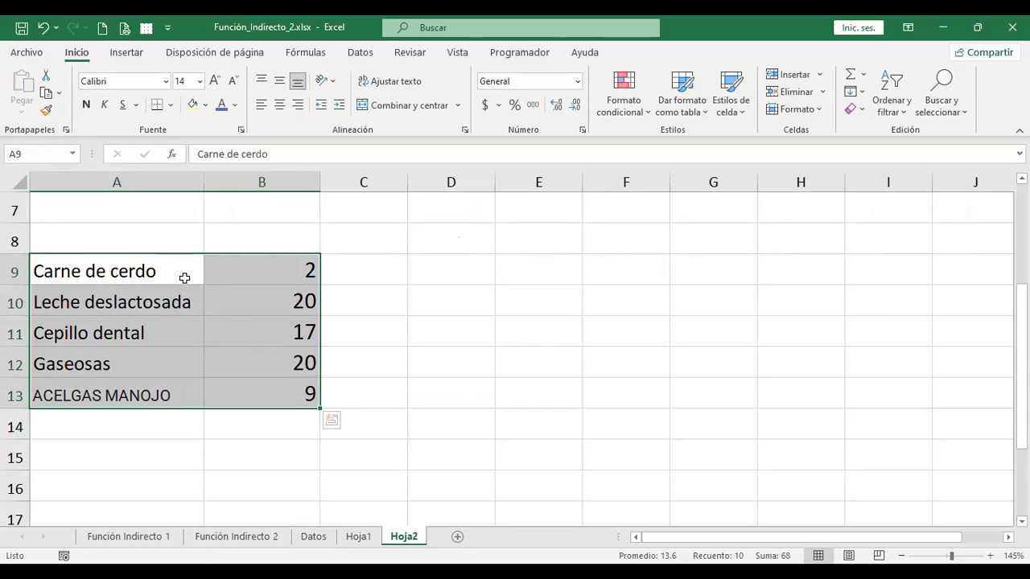
- Create names from the left-column product labels and review them in the Administrador de nombres
{"action": "left_click", "coordinate": [322, 52]}
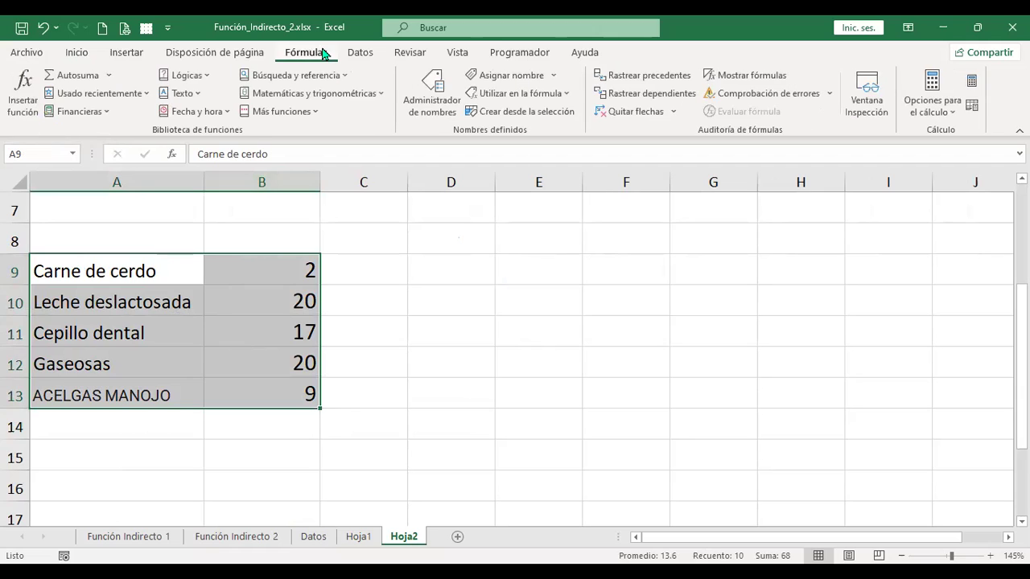
{"action": "left_click", "coordinate": [523, 111]}
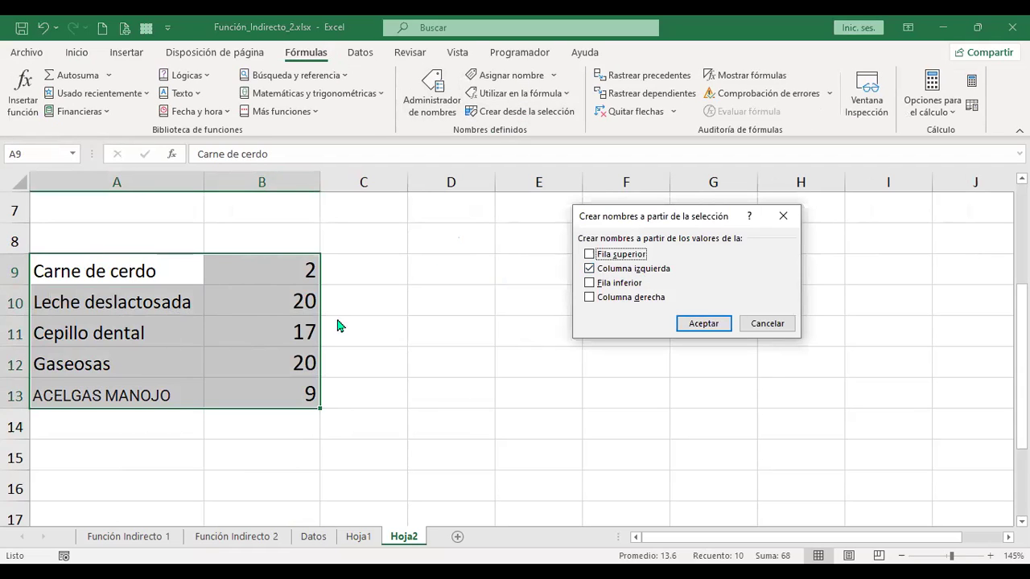
{"action": "left_click", "coordinate": [704, 324]}
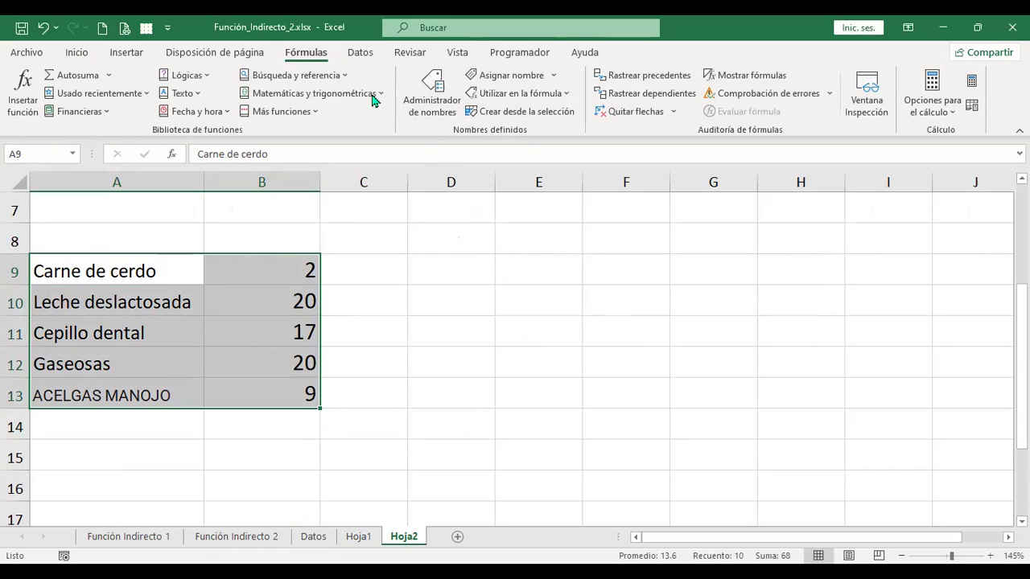
{"action": "left_click", "coordinate": [440, 103]}
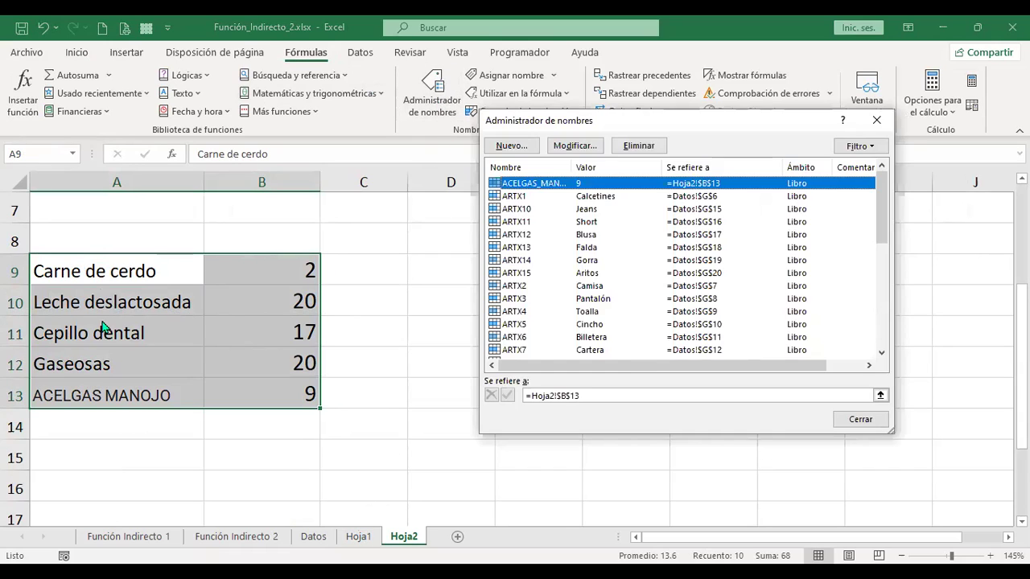
{"action": "scroll", "coordinate": [625, 282], "scroll_direction": "down", "scroll_amount": 5}
{"action": "scroll", "coordinate": [618, 284], "scroll_direction": "down", "scroll_amount": 1}
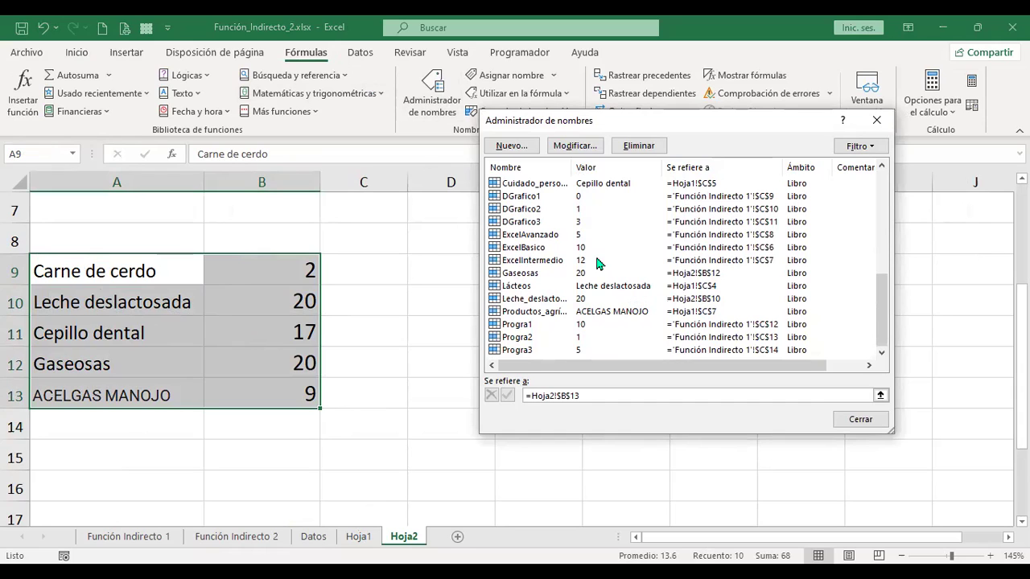
{"action": "scroll", "coordinate": [596, 259], "scroll_direction": "up", "scroll_amount": 1}
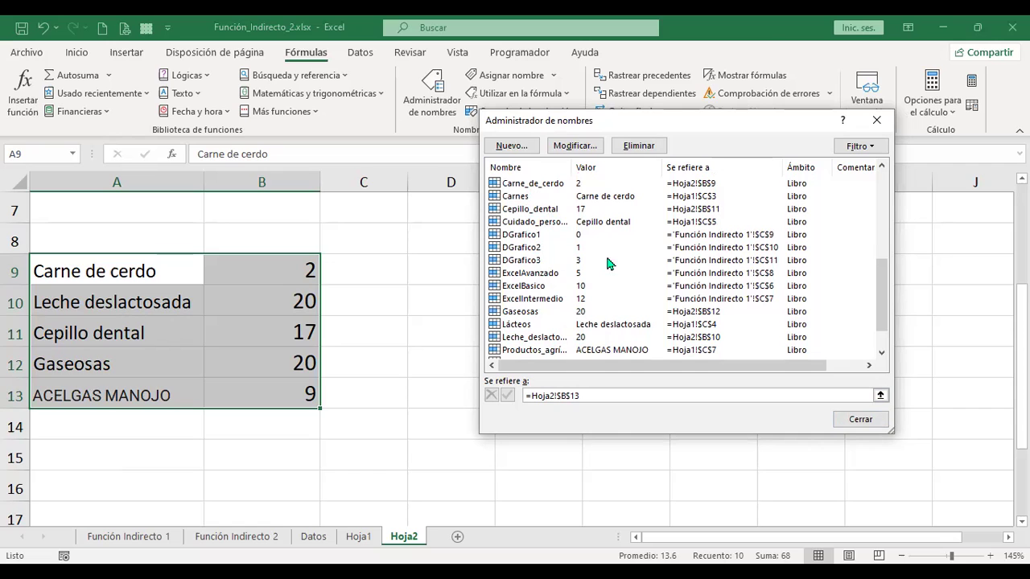
{"action": "left_click", "coordinate": [858, 419]}
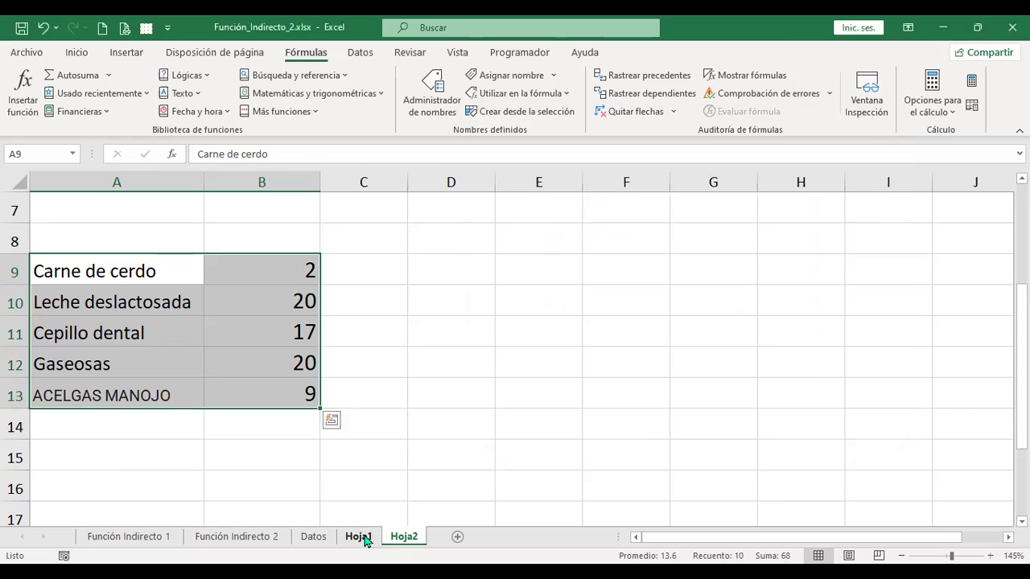
- Return to Hoja1 and select B12 beside Disponibilidad
{"action": "left_click", "coordinate": [365, 541]}
{"action": "scroll", "coordinate": [314, 451], "scroll_direction": "down", "scroll_amount": 1}
{"action": "left_click", "coordinate": [315, 450]}
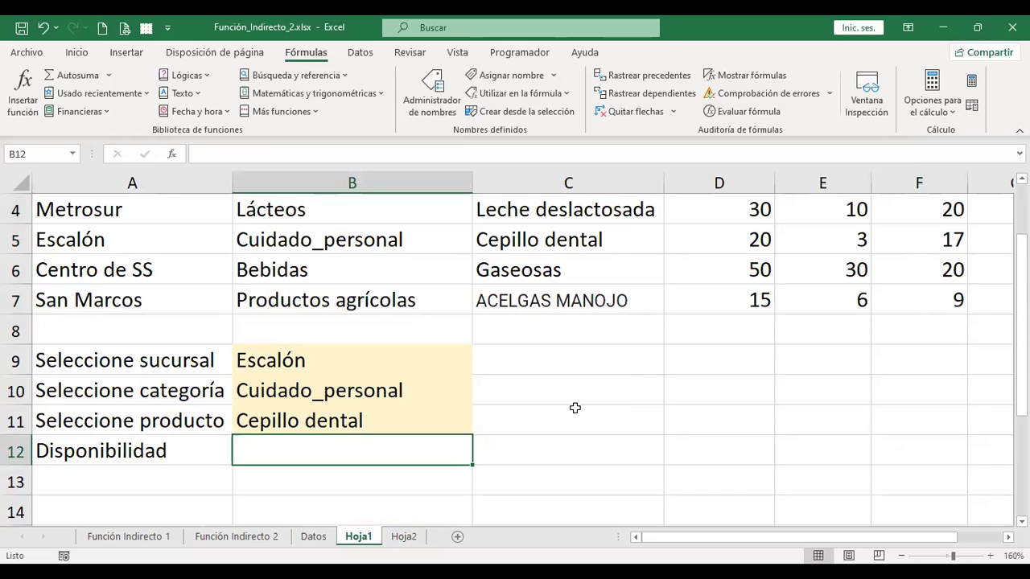
{"action": "type", "text": "+"}
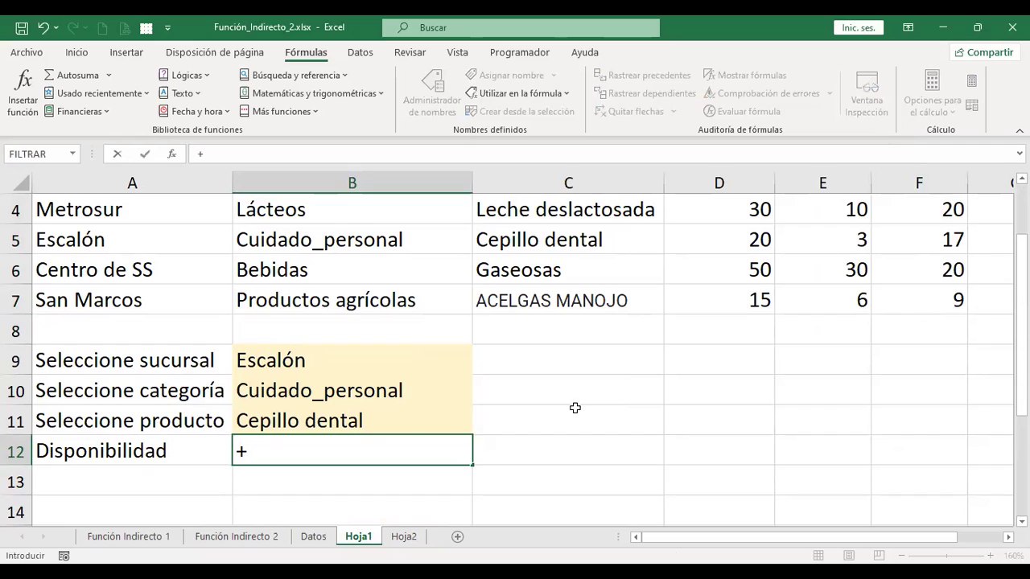
{"action": "type", "text": "in"}
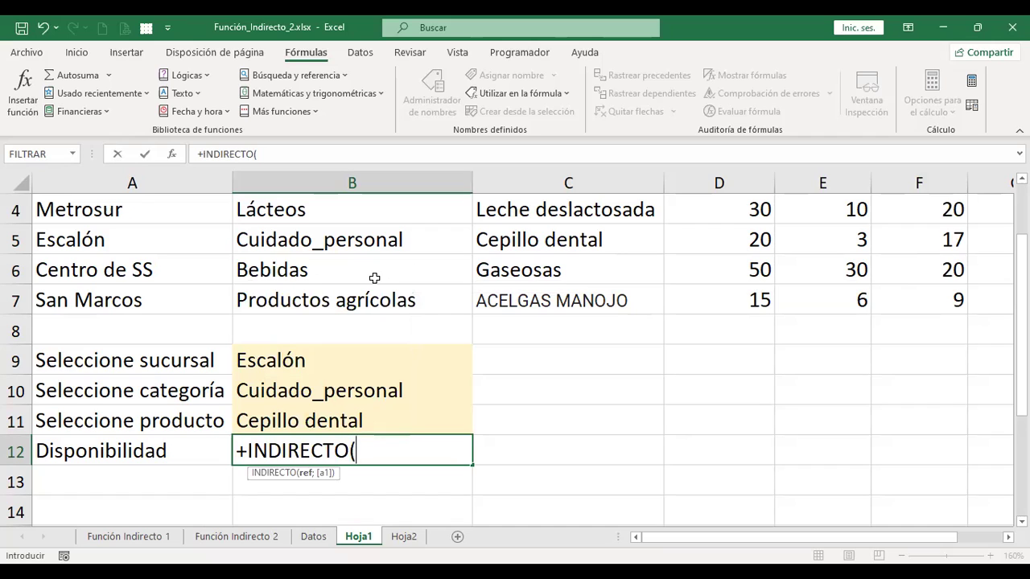
{"action": "key", "text": "Escape"}
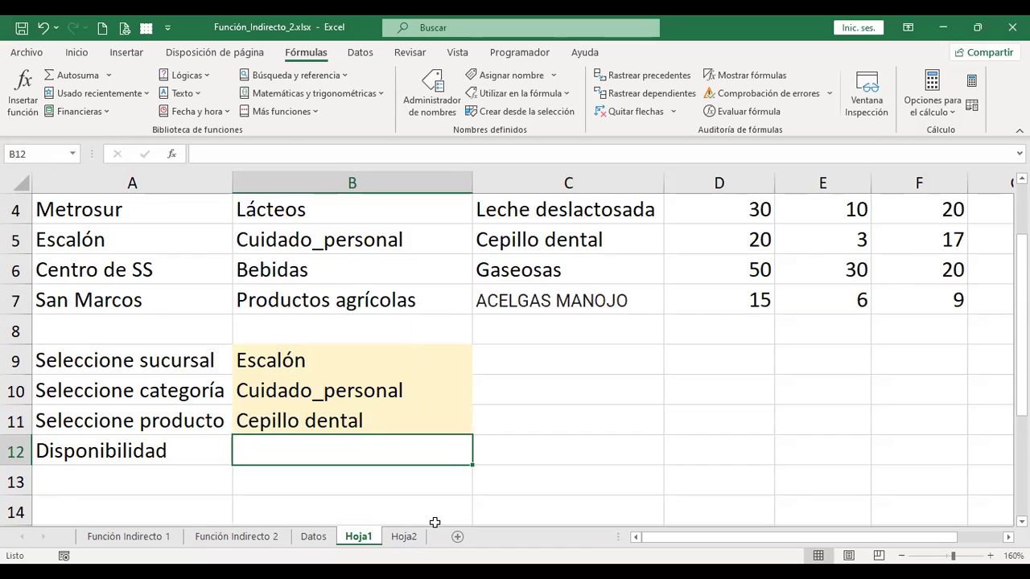
{"action": "scroll", "coordinate": [435, 519], "scroll_direction": "down", "scroll_amount": 1}
{"action": "left_click", "coordinate": [404, 536]}
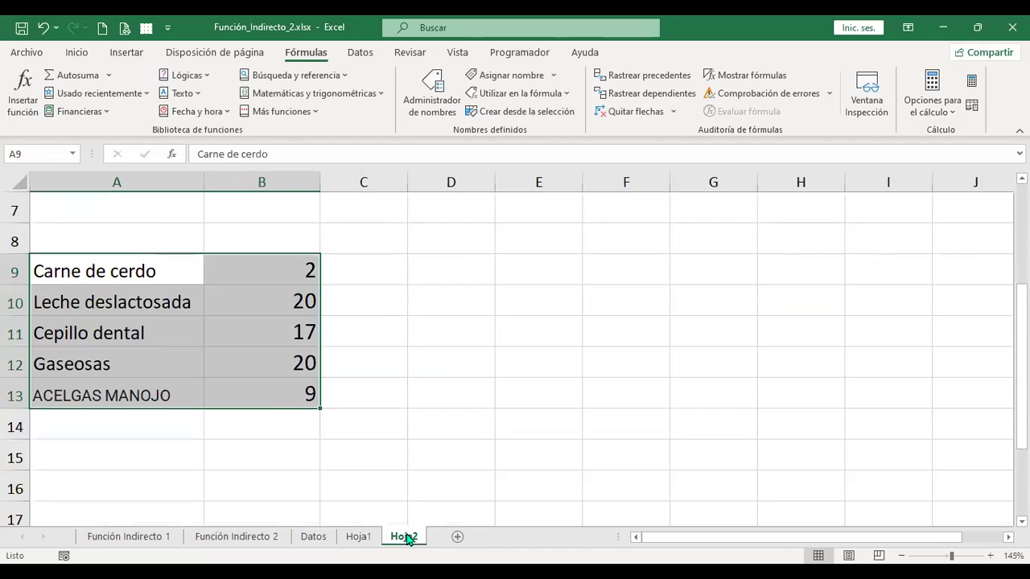
{"action": "left_click", "coordinate": [360, 536]}
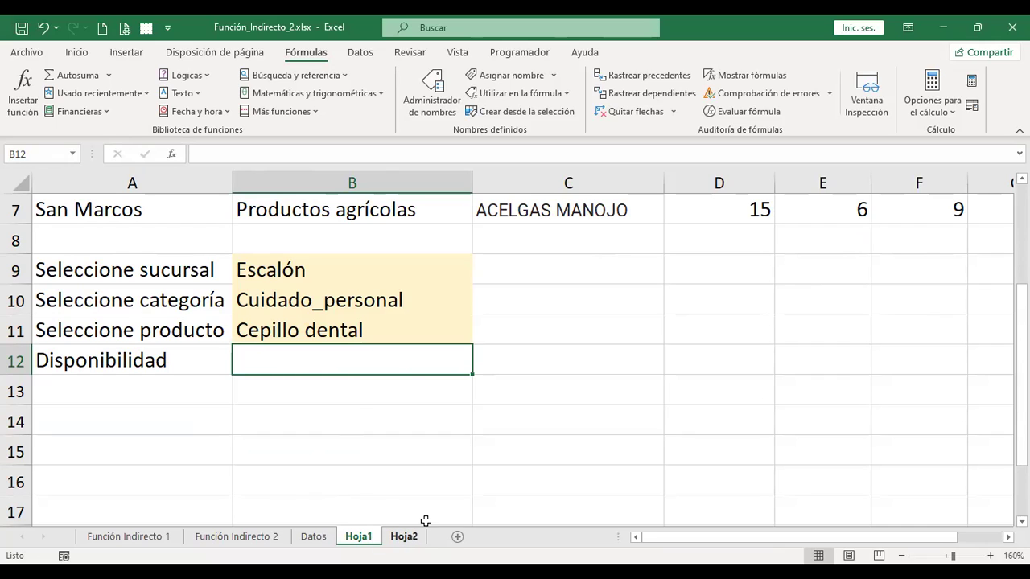
{"action": "left_click", "coordinate": [394, 329]}
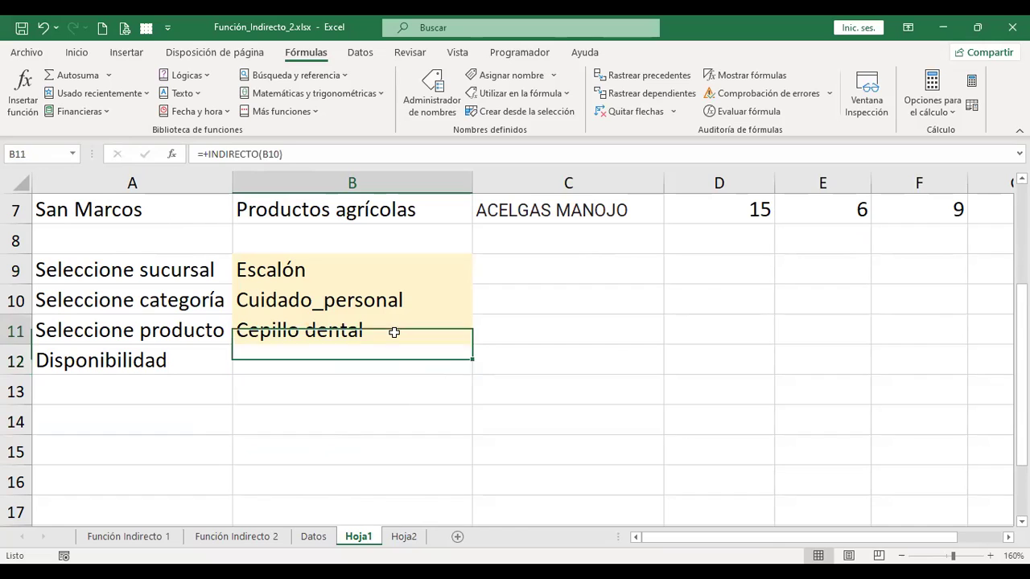
{"action": "left_click", "coordinate": [404, 537]}
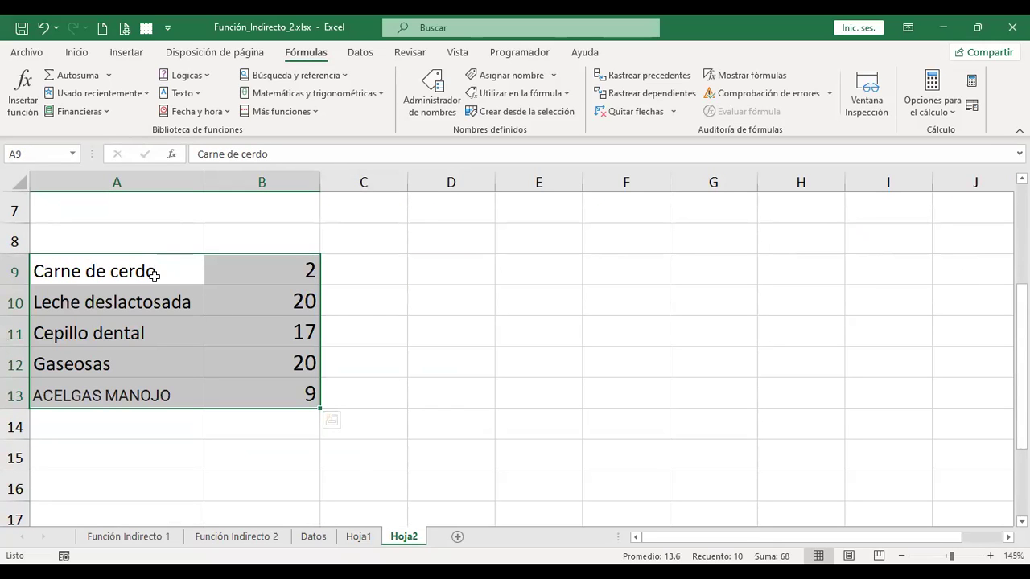
{"action": "left_click", "coordinate": [153, 275]}
{"action": "left_click", "coordinate": [358, 536]}
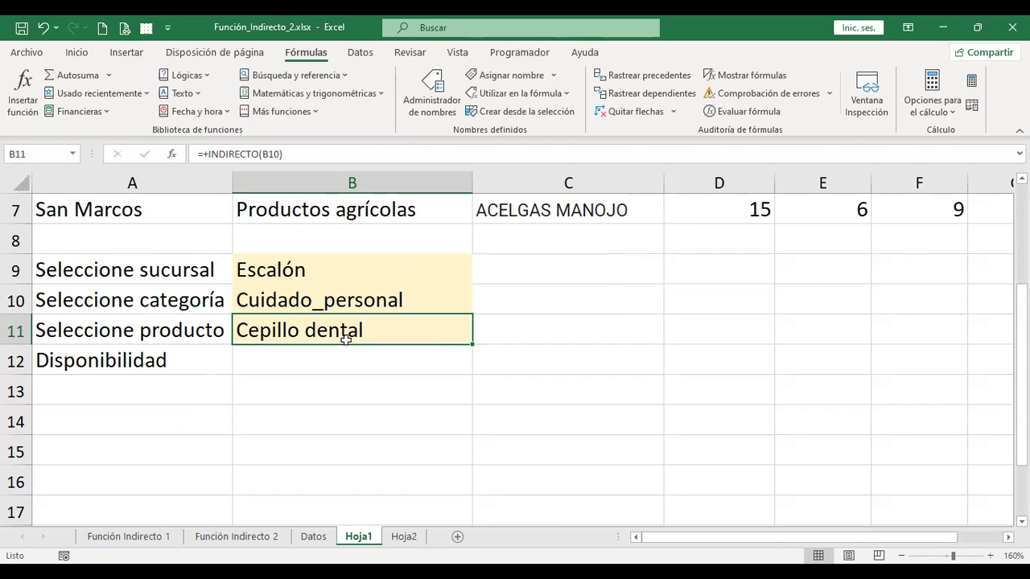
{"action": "scroll", "coordinate": [432, 381], "scroll_direction": "up", "scroll_amount": 2}
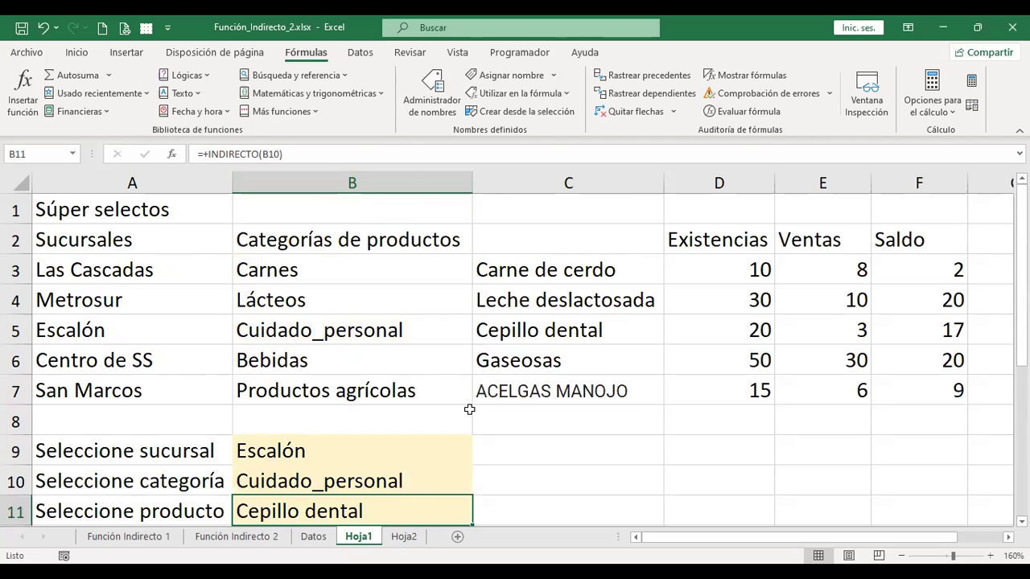
{"action": "left_click", "coordinate": [568, 270]}
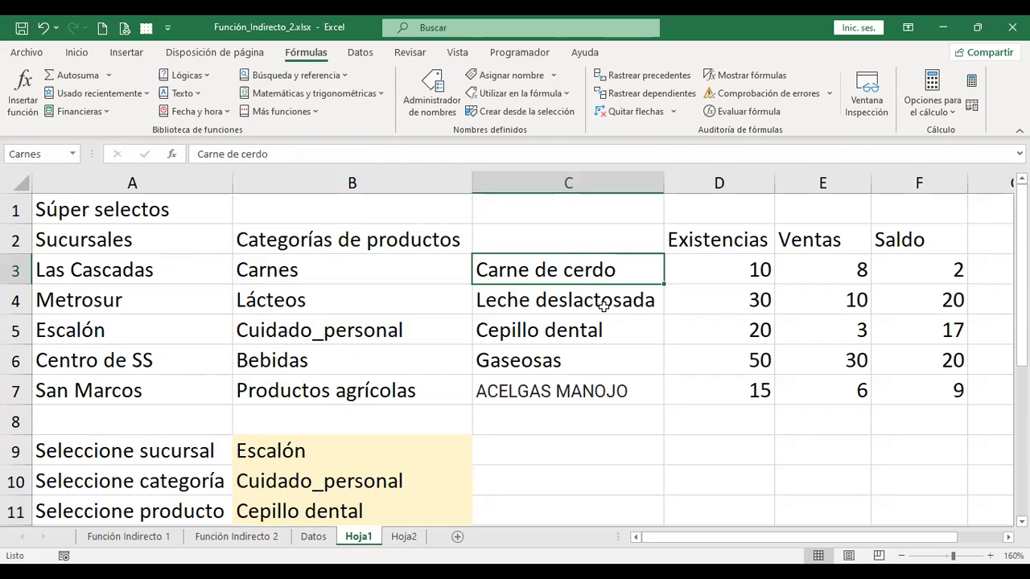
{"action": "key", "text": "F2"}
{"action": "key", "text": "Left"}
{"action": "key", "text": "Left"}
{"action": "key", "text": "Left"}
{"action": "key", "text": "Delete"}
{"action": "type", "text": "_"}
{"action": "key", "text": "Right"}
{"action": "key", "text": "Delete"}
{"action": "type", "text": "_"}
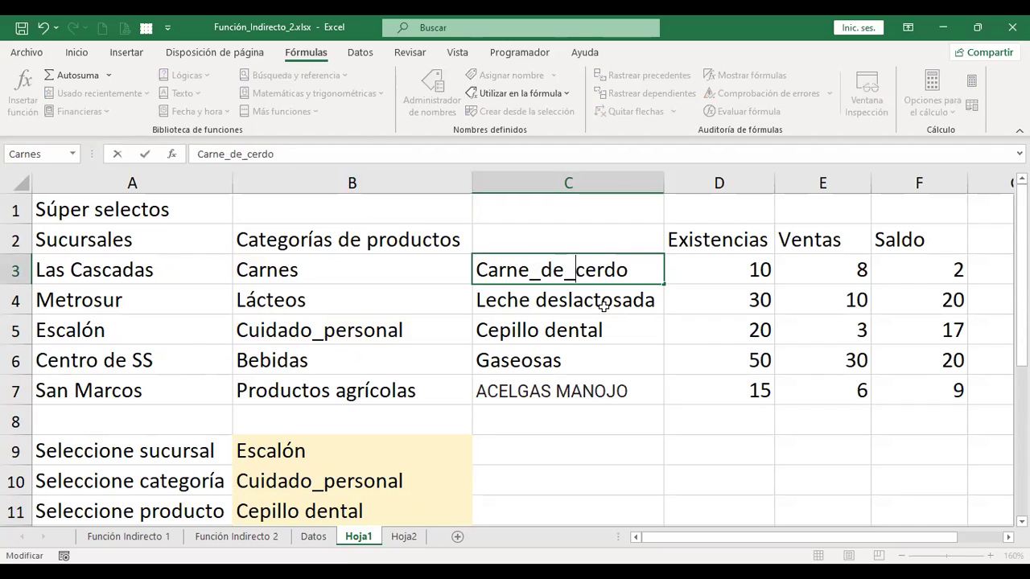
{"action": "key", "text": "Return"}
{"action": "key", "text": "F2"}
{"action": "key", "text": "ctrl+Left"}
{"action": "key", "text": "BackSpace"}
{"action": "type", "text": "_"}
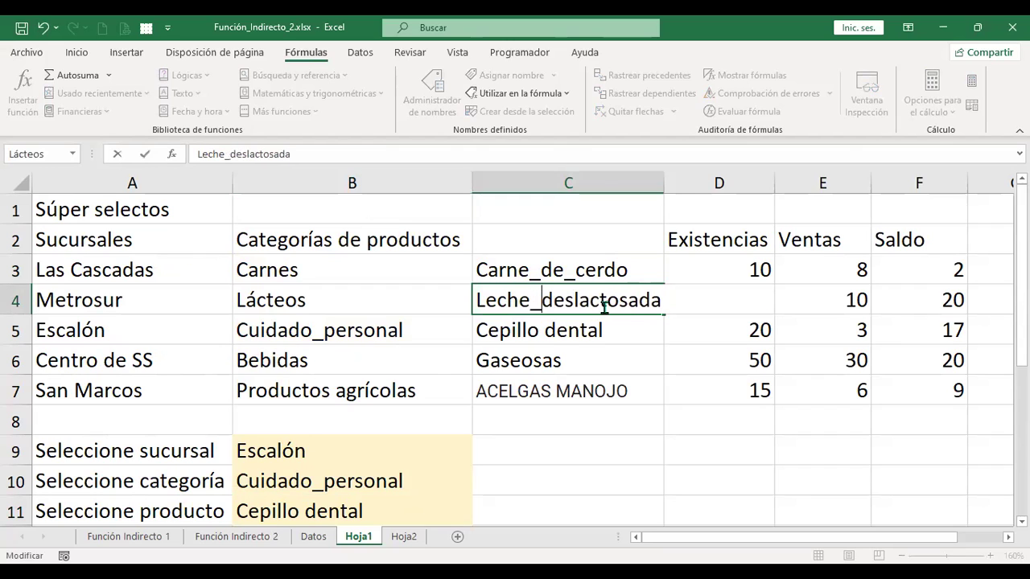
{"action": "key", "text": "Return"}
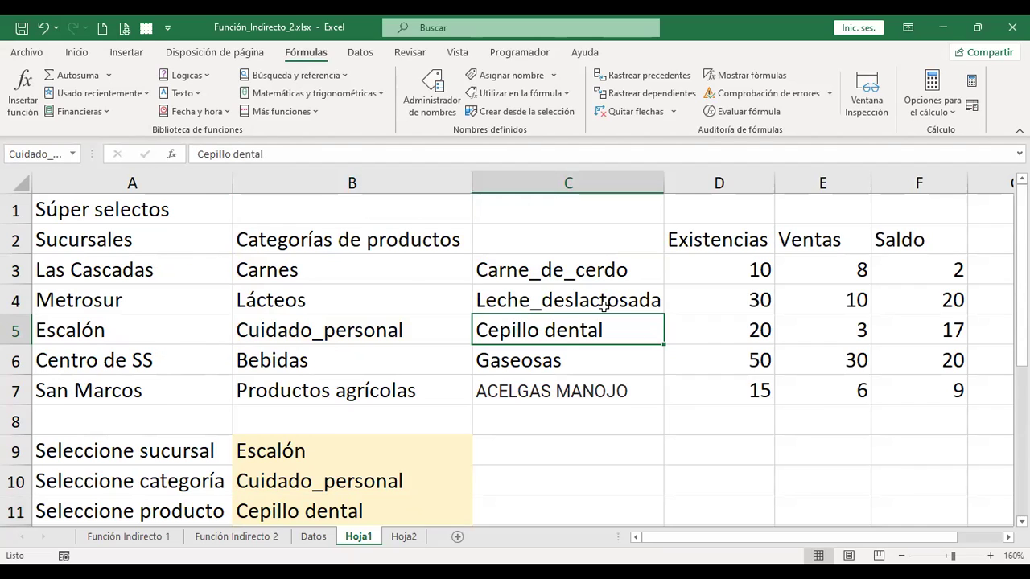
{"action": "key", "text": "ctrl+Page_Down"}
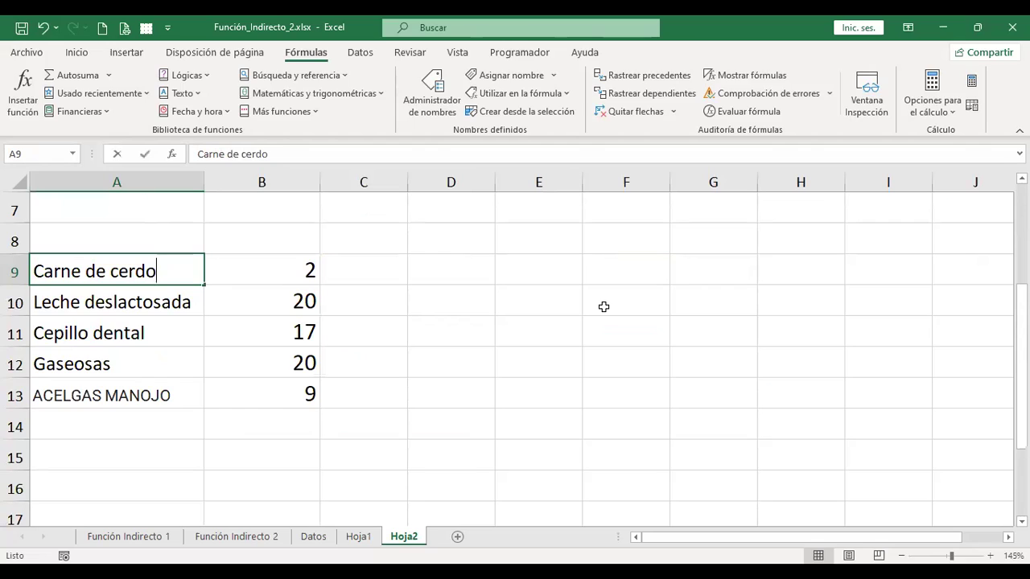
{"action": "key", "text": "F2"}
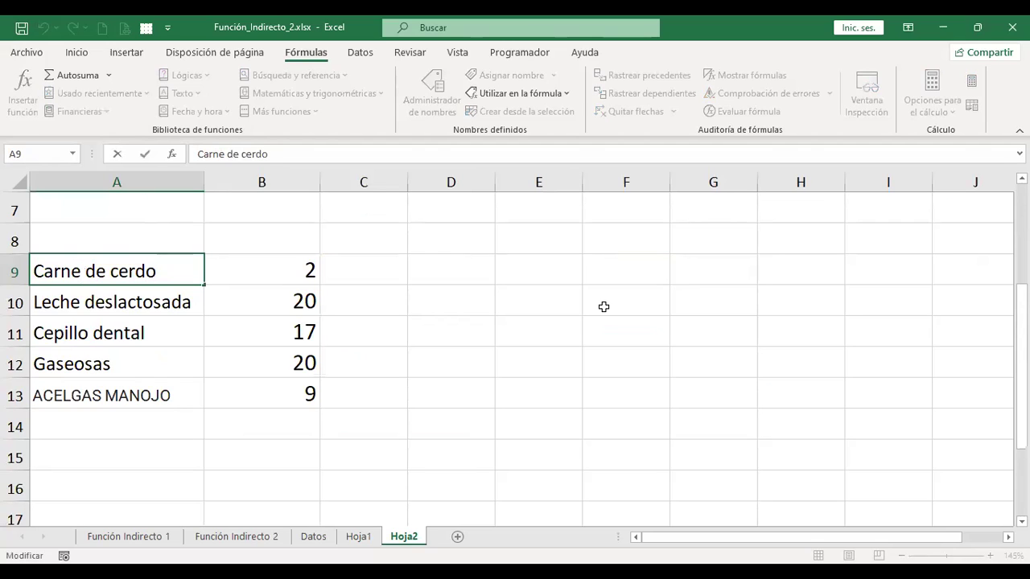
{"action": "key", "text": "BackSpace"}
{"action": "type", "text": "_"}
{"action": "key", "text": "Delete"}
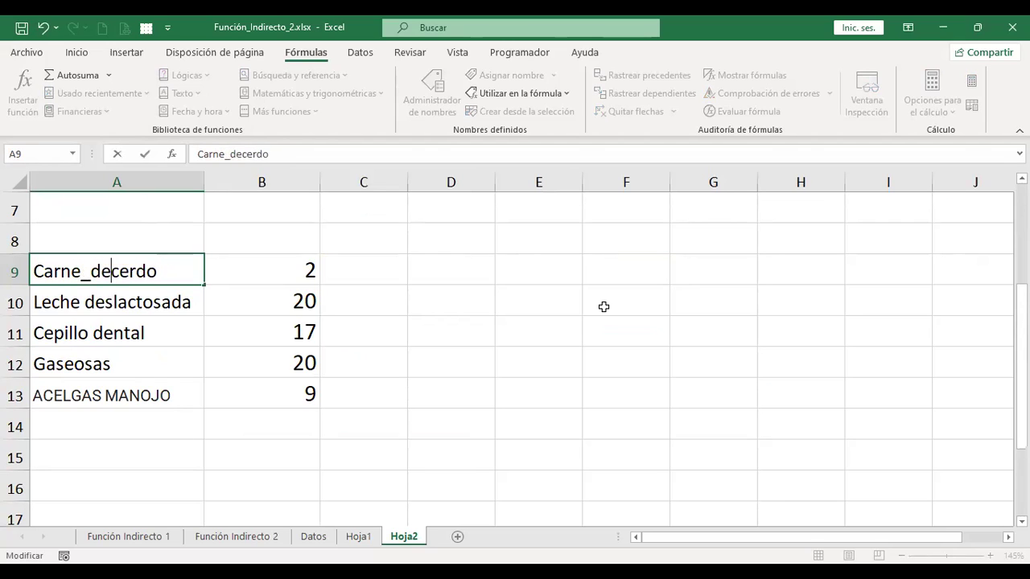
{"action": "type", "text": "_"}
{"action": "key", "text": "Return"}
{"action": "key", "text": "F2"}
{"action": "key", "text": "Left"}
{"action": "key", "text": "Left"}
{"action": "key", "text": "Left"}
{"action": "key", "text": "BackSpace"}
{"action": "type", "text": "_"}
{"action": "key", "text": "Return"}
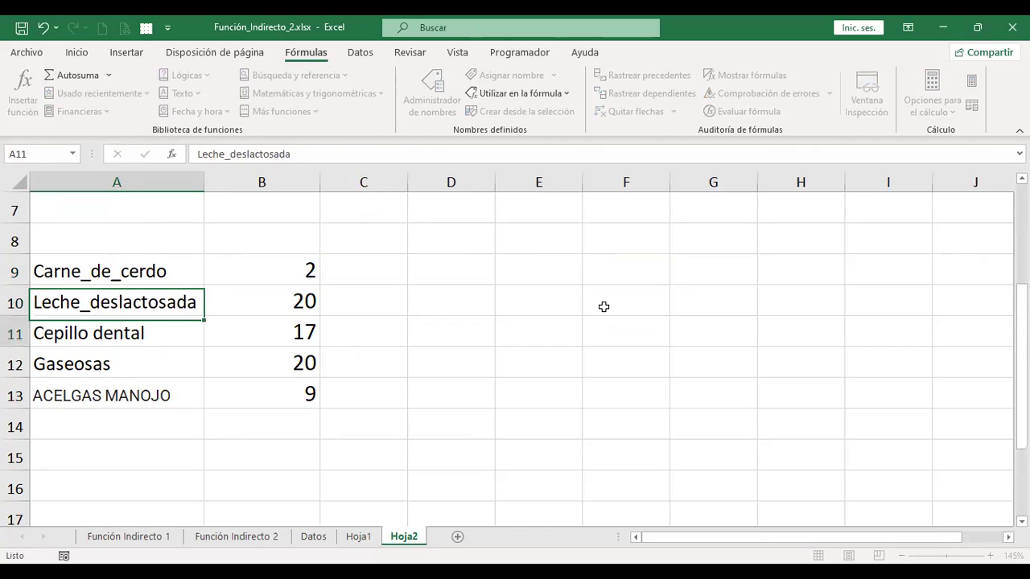
{"action": "key", "text": "F2"}
{"action": "key", "text": "Left"}
{"action": "key", "text": "Left"}
{"action": "key", "text": "Left"}
{"action": "key", "text": "BackSpace"}
{"action": "type", "text": "_"}
{"action": "key", "text": "Return"}
{"action": "key", "text": "Down"}
{"action": "key", "text": "F2"}
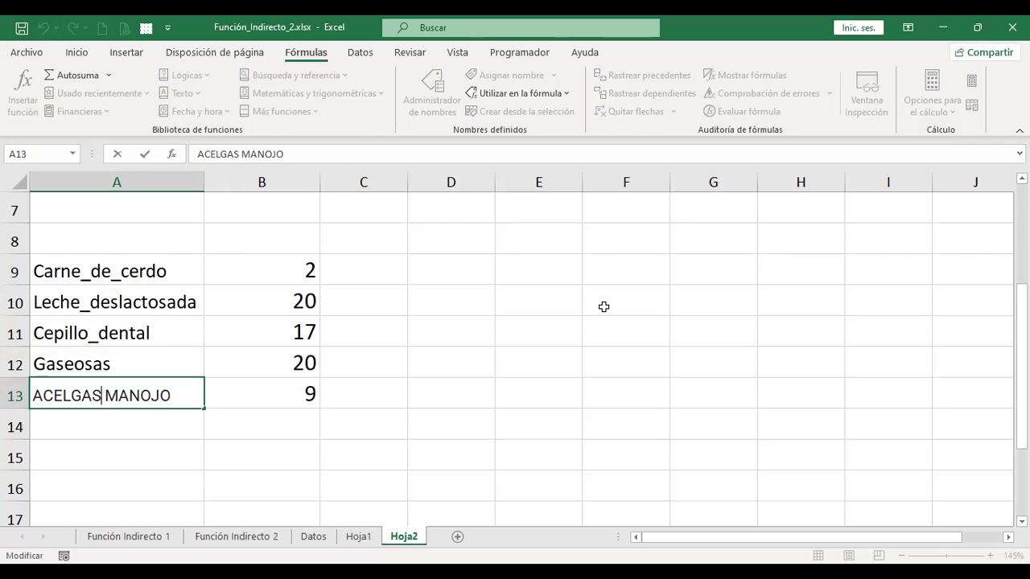
{"action": "key", "text": "Delete"}
{"action": "type", "text": "_"}
{"action": "key", "text": "Return"}
{"action": "key", "text": "Up"}
{"action": "key", "text": "ctrl+Page_Up"}
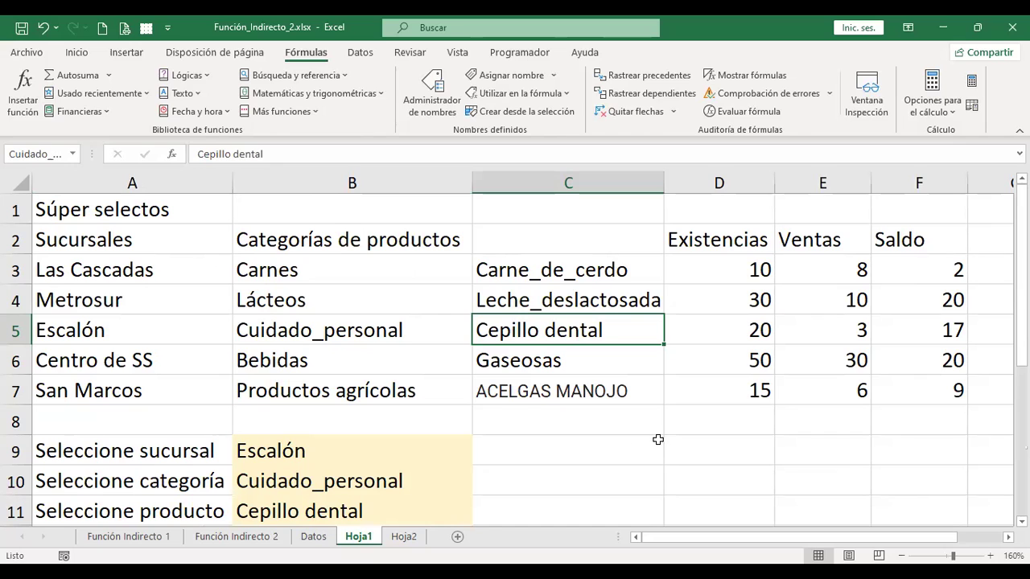
- Inspect the Cepillo dental entry, the INDIRECTO formula in B11, and the B3:C7 range
{"action": "double_click", "coordinate": [598, 336]}
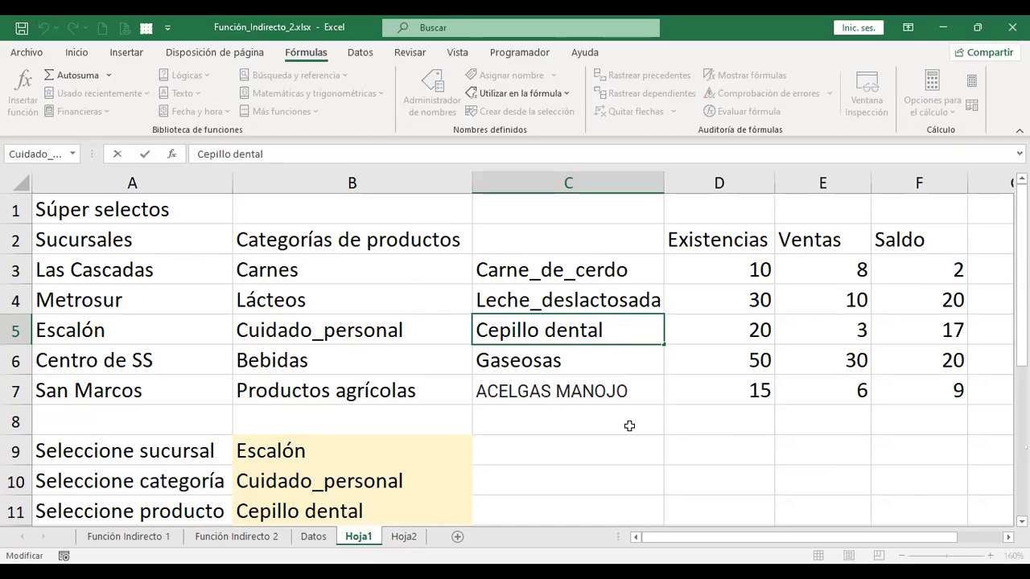
{"action": "key", "text": "Return"}
{"action": "scroll", "coordinate": [627, 450], "scroll_direction": "down", "scroll_amount": 2}
{"action": "scroll", "coordinate": [460, 429], "scroll_direction": "up", "scroll_amount": 1}
{"action": "scroll", "coordinate": [460, 428], "scroll_direction": "up", "scroll_amount": 1}
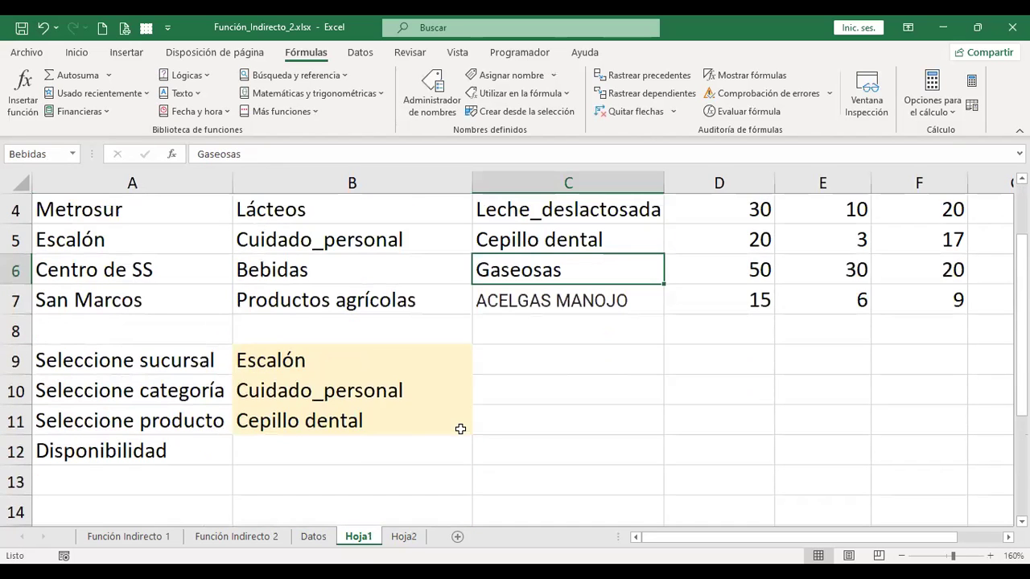
{"action": "left_click", "coordinate": [364, 421]}
{"action": "scroll", "coordinate": [384, 439], "scroll_direction": "up", "scroll_amount": 1}
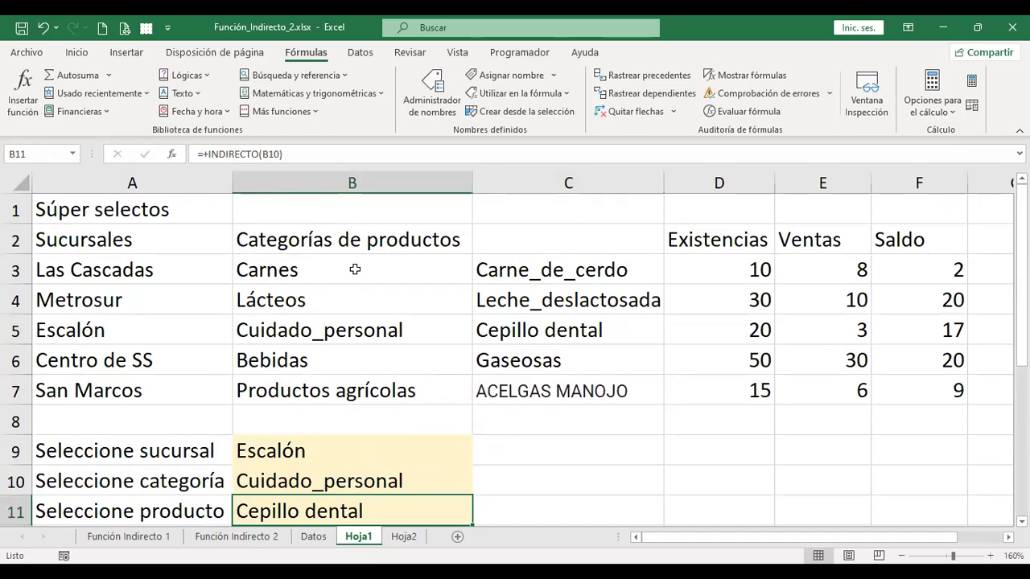
{"action": "left_click_drag", "start_coordinate": [402, 271], "coordinate": [581, 390]}
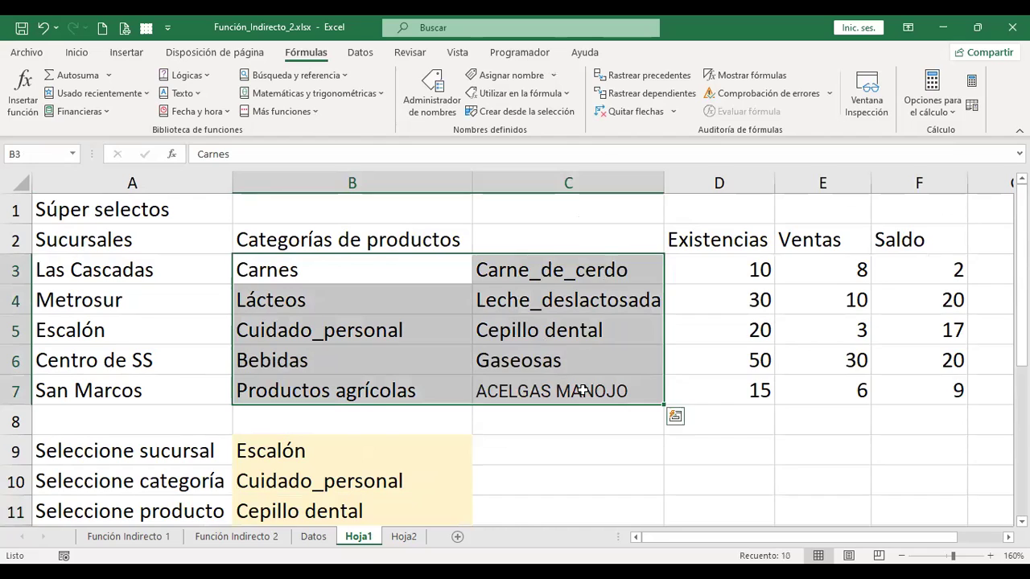
{"action": "scroll", "coordinate": [346, 426], "scroll_direction": "down", "scroll_amount": 1}
{"action": "left_click", "coordinate": [354, 458]}
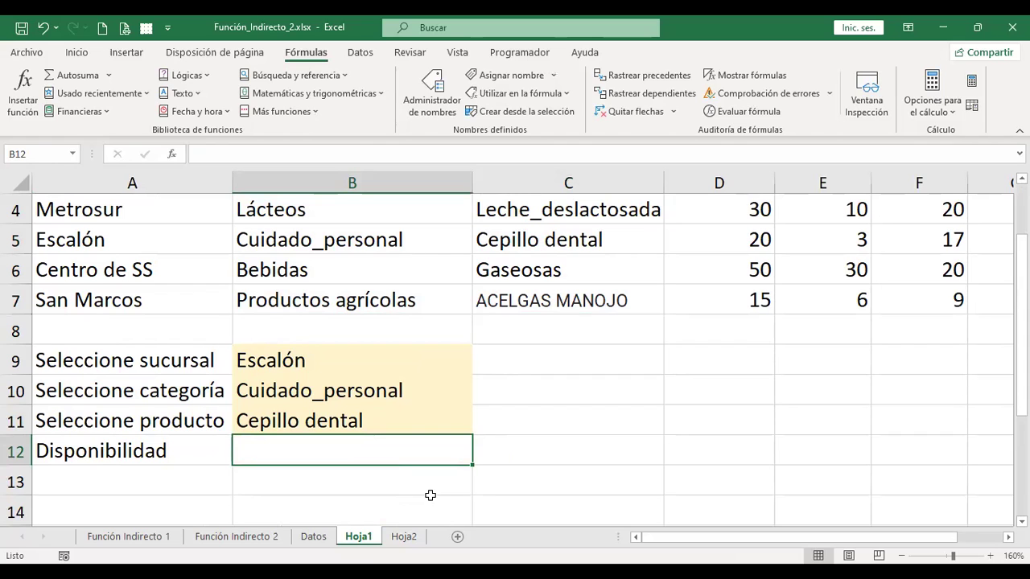
{"action": "left_click", "coordinate": [366, 420]}
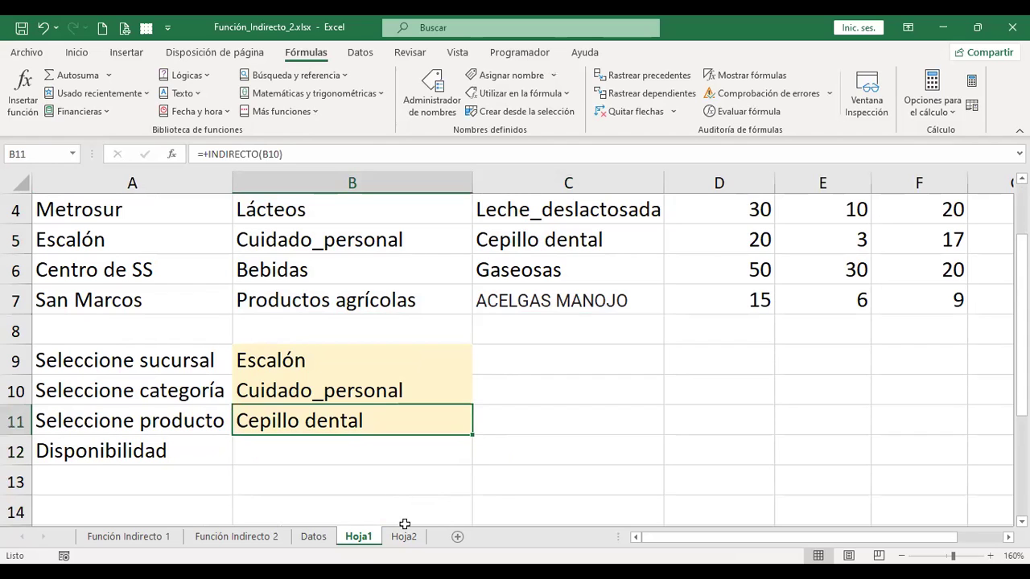
{"action": "scroll", "coordinate": [692, 450], "scroll_direction": "up", "scroll_amount": 1}
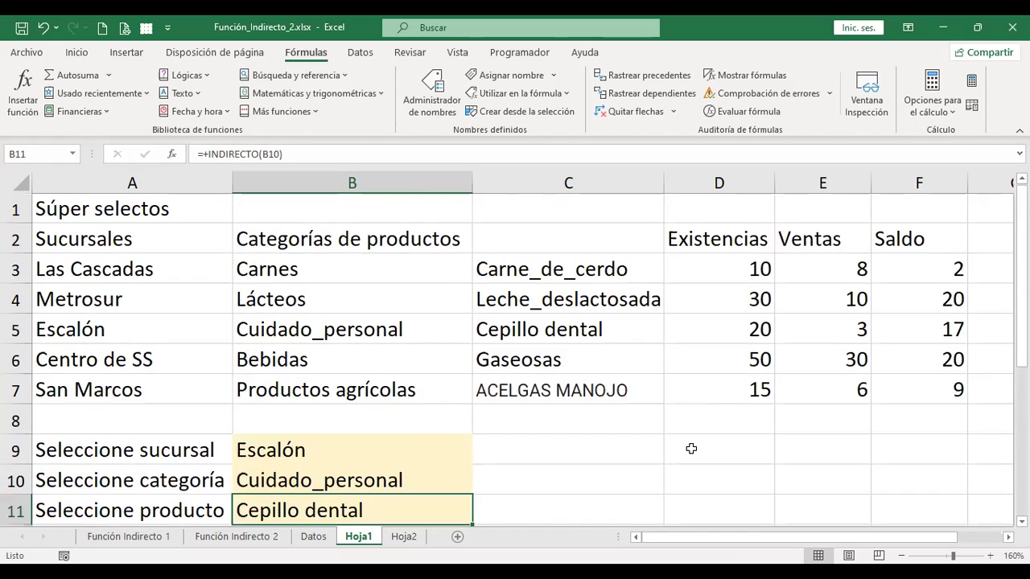
- Rename the product in C7 from 'ACELGAS MANOJO' to 'ACELGAS_MANOJO'
{"action": "left_click", "coordinate": [579, 388]}
{"action": "double_click", "coordinate": [579, 387]}
{"action": "left_click", "coordinate": [560, 392]}
{"action": "key", "text": "BackSpace"}
{"action": "type", "text": "_"}
{"action": "key", "text": "Return"}
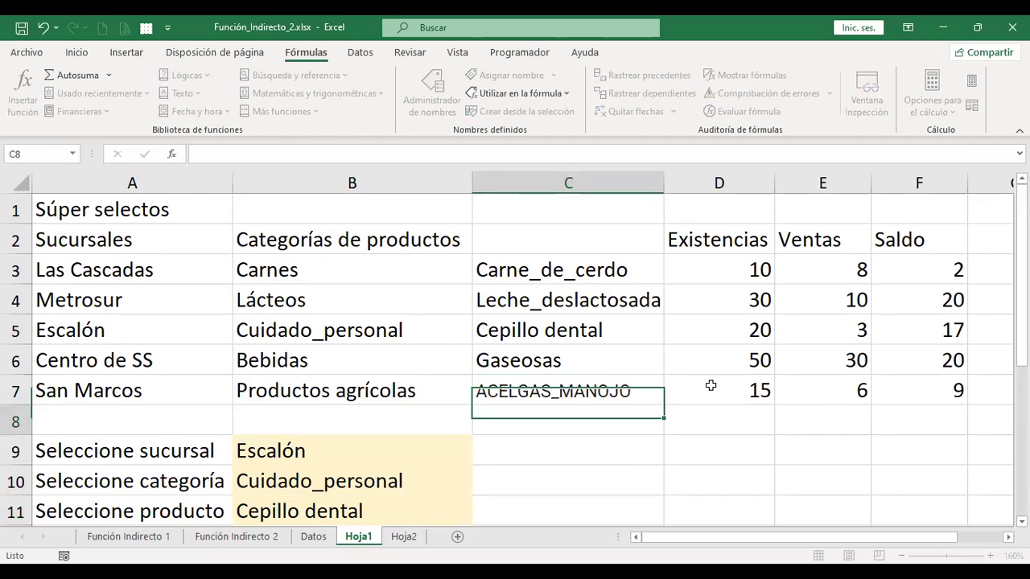
{"action": "key", "text": "Up"}
{"action": "key", "text": "Up"}
{"action": "key", "text": "Up"}
{"action": "key", "text": "Up"}
{"action": "key", "text": "Up"}
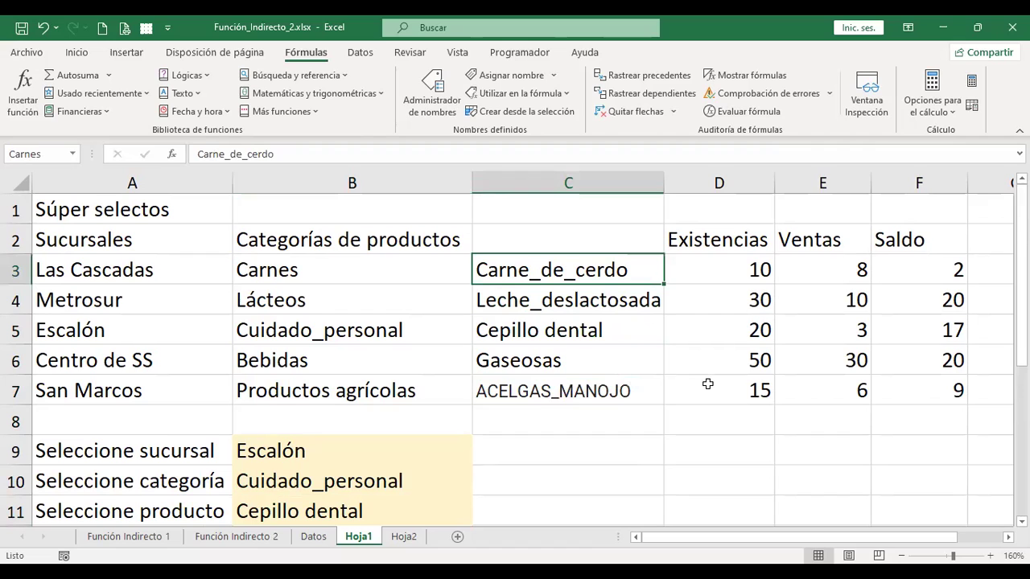
{"action": "scroll", "coordinate": [650, 350], "scroll_direction": "down", "scroll_amount": 1}
{"action": "scroll", "coordinate": [643, 338], "scroll_direction": "up", "scroll_amount": 1}
- Copy the product names C3:C7 into A15:A19
{"action": "left_click_drag", "start_coordinate": [583, 260], "coordinate": [593, 391]}
{"action": "key", "text": "ctrl+c"}
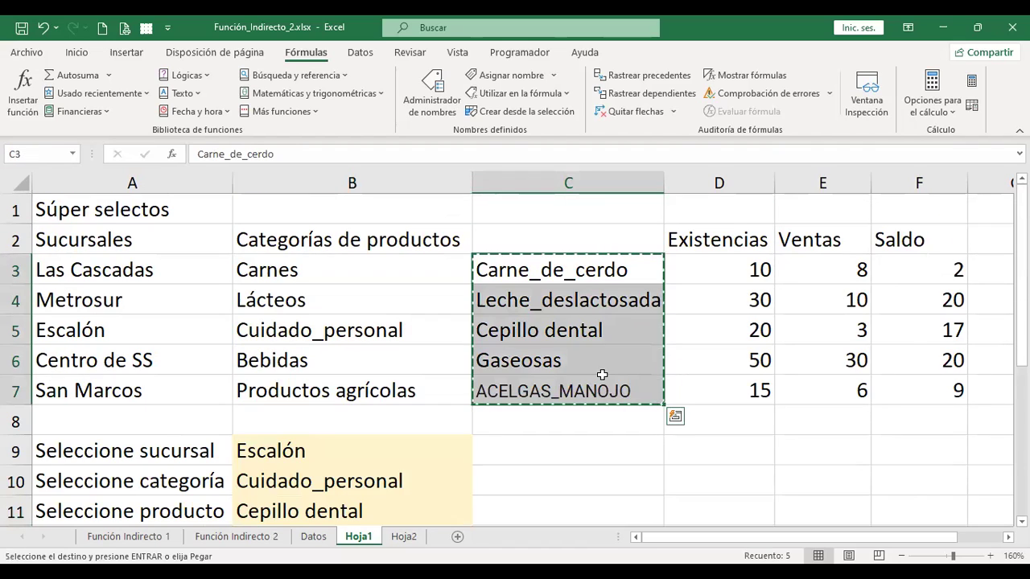
{"action": "scroll", "coordinate": [138, 451], "scroll_direction": "down", "scroll_amount": 2}
{"action": "left_click", "coordinate": [138, 450]}
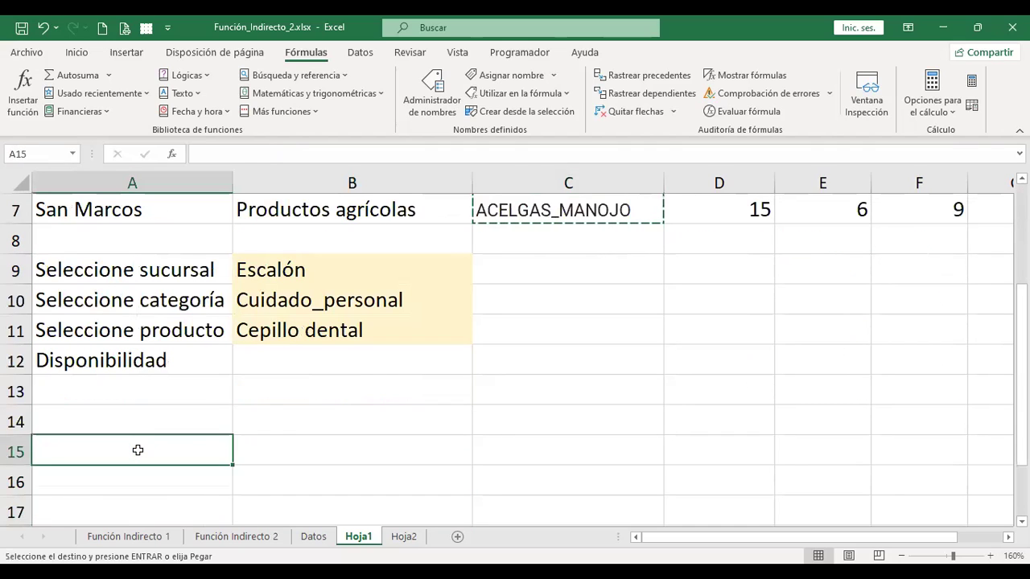
{"action": "key", "text": "ctrl+v"}
- Link B15 to the Saldo in F3 with =+F3 and fill it down to B19
{"action": "left_click", "coordinate": [355, 447]}
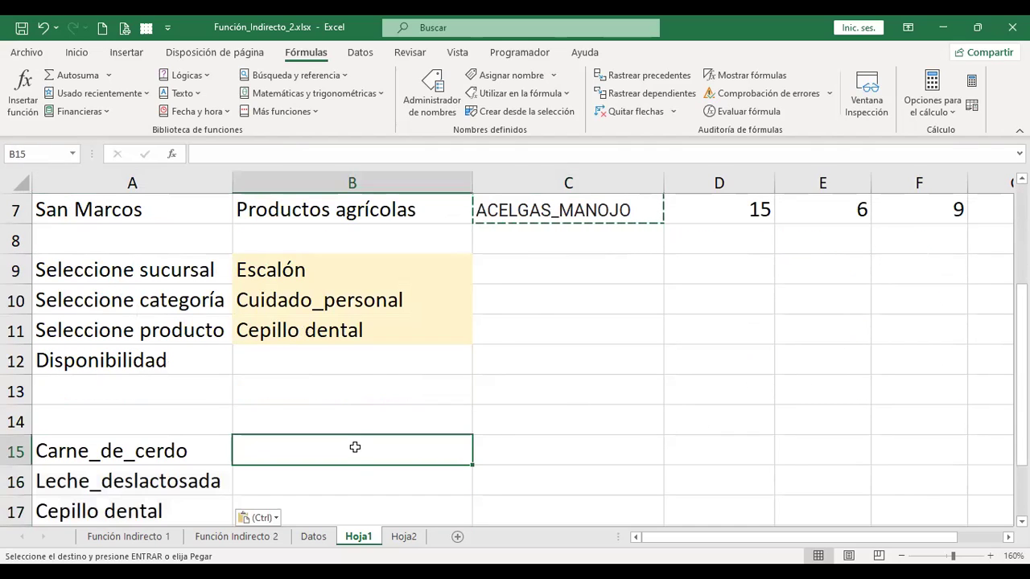
{"action": "type", "text": "+"}
{"action": "scroll", "coordinate": [354, 429], "scroll_direction": "up", "scroll_amount": 2}
{"action": "left_click", "coordinate": [929, 270]}
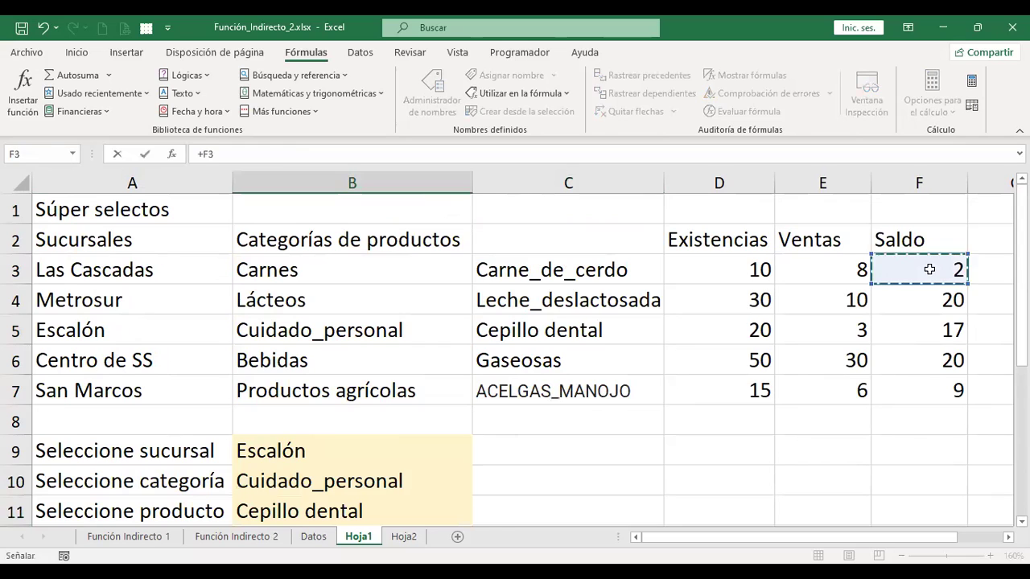
{"action": "key", "text": "Return"}
{"action": "scroll", "coordinate": [807, 404], "scroll_direction": "down", "scroll_amount": 2}
{"action": "left_click", "coordinate": [352, 299]}
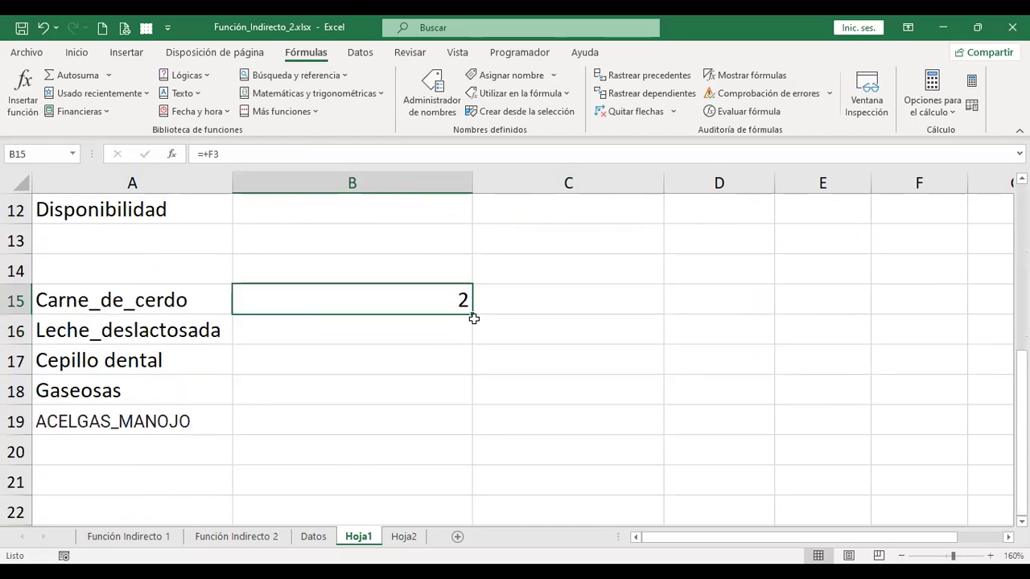
{"action": "left_click_drag", "start_coordinate": [472, 314], "coordinate": [468, 439]}
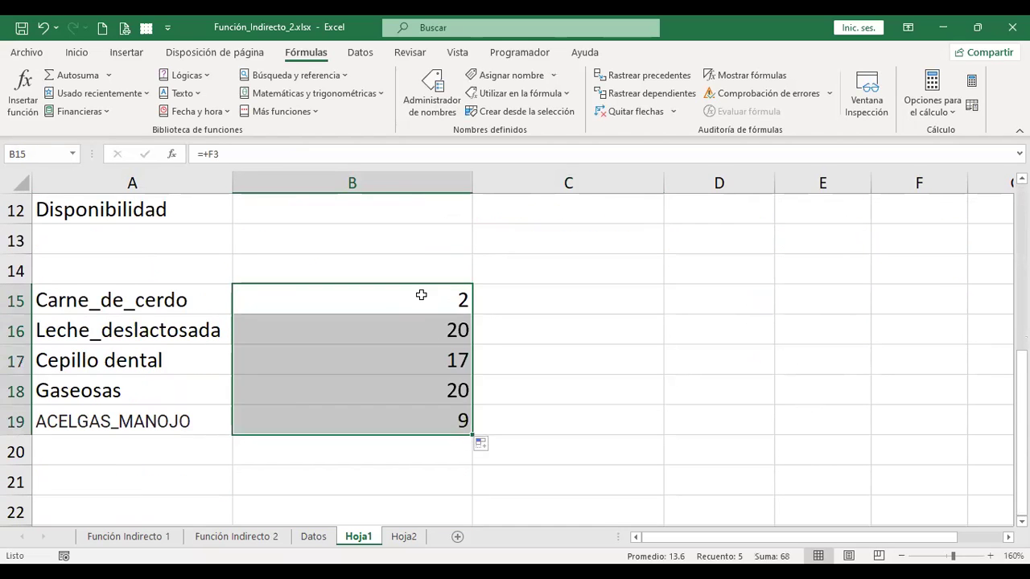
{"action": "left_click", "coordinate": [444, 321]}
{"action": "scroll", "coordinate": [443, 324], "scroll_direction": "up", "scroll_amount": 1}
{"action": "scroll", "coordinate": [443, 325], "scroll_direction": "up", "scroll_amount": 1}
{"action": "left_click", "coordinate": [361, 300]}
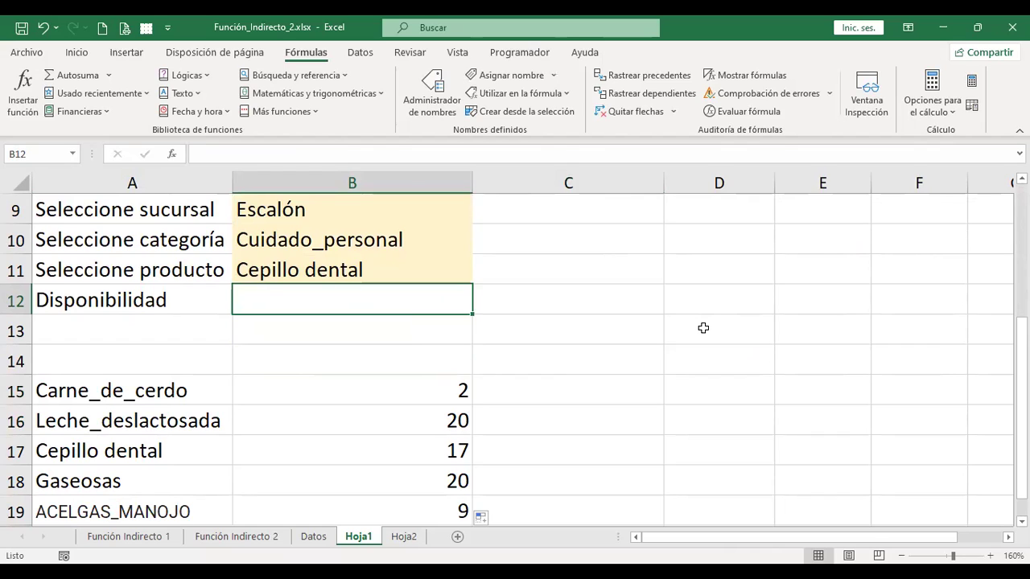
- Change A17 from 'Cepillo dental' to 'Cepillo_dental' in the formula bar
{"action": "left_click", "coordinate": [158, 455]}
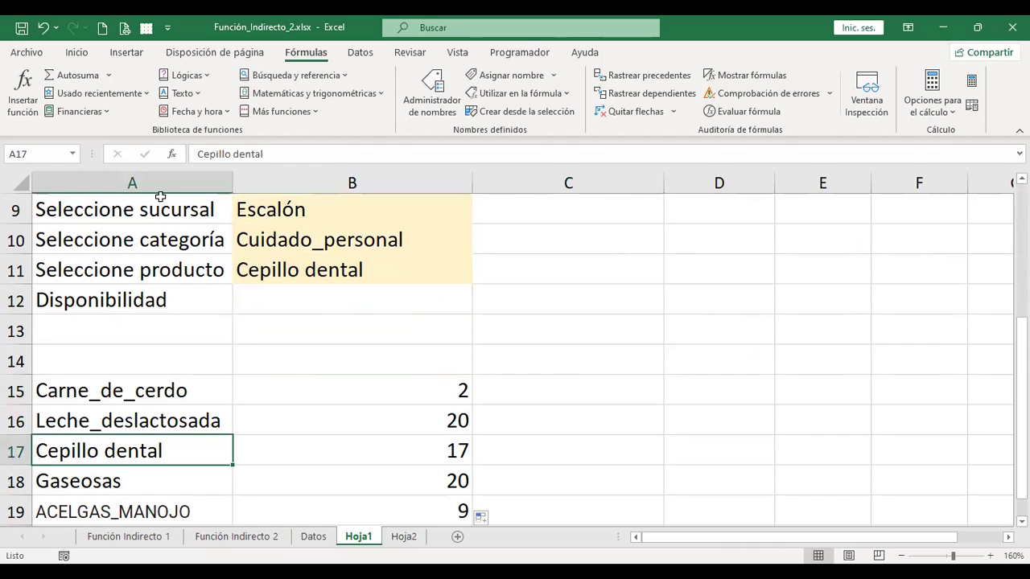
{"action": "left_click", "coordinate": [232, 153]}
{"action": "key", "text": "BackSpace"}
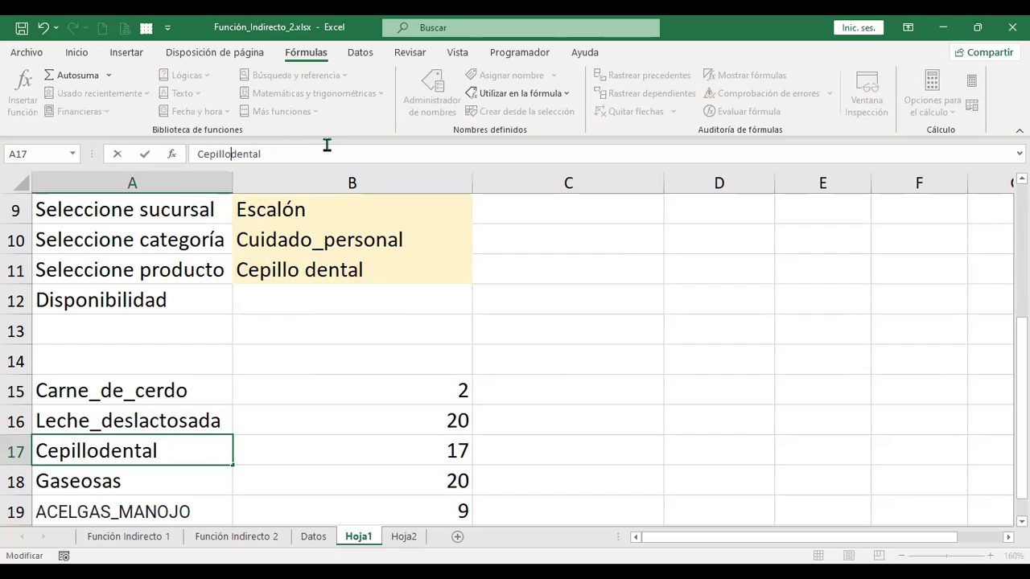
{"action": "type", "text": "_"}
{"action": "key", "text": "Return"}
{"action": "key", "text": "Return"}
- Check the B11 INDIRECTO formula, then select the product list A15:B19
{"action": "key", "text": "Up"}
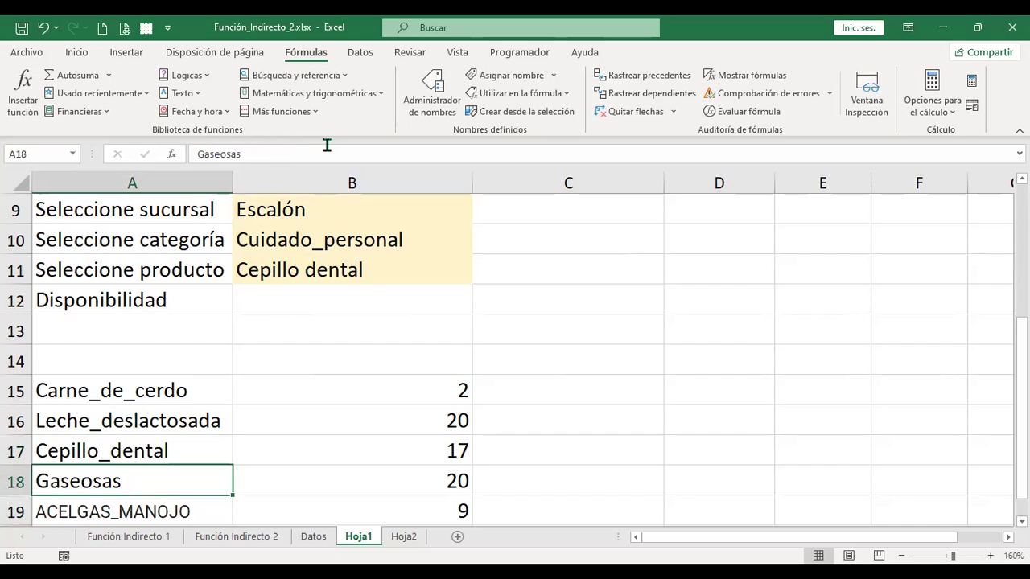
{"action": "key", "text": "Right"}
{"action": "key", "text": "Up"}
{"action": "key", "text": "Up"}
{"action": "key", "text": "Up"}
{"action": "key", "text": "Left"}
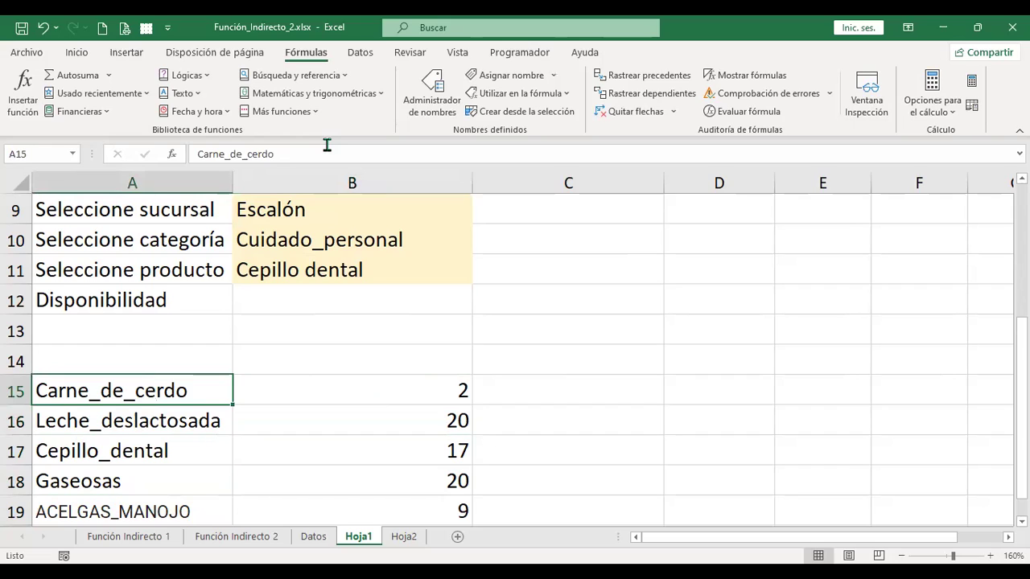
{"action": "key", "text": "Right"}
{"action": "key", "text": "Up"}
{"action": "key", "text": "Up"}
{"action": "key", "text": "Up"}
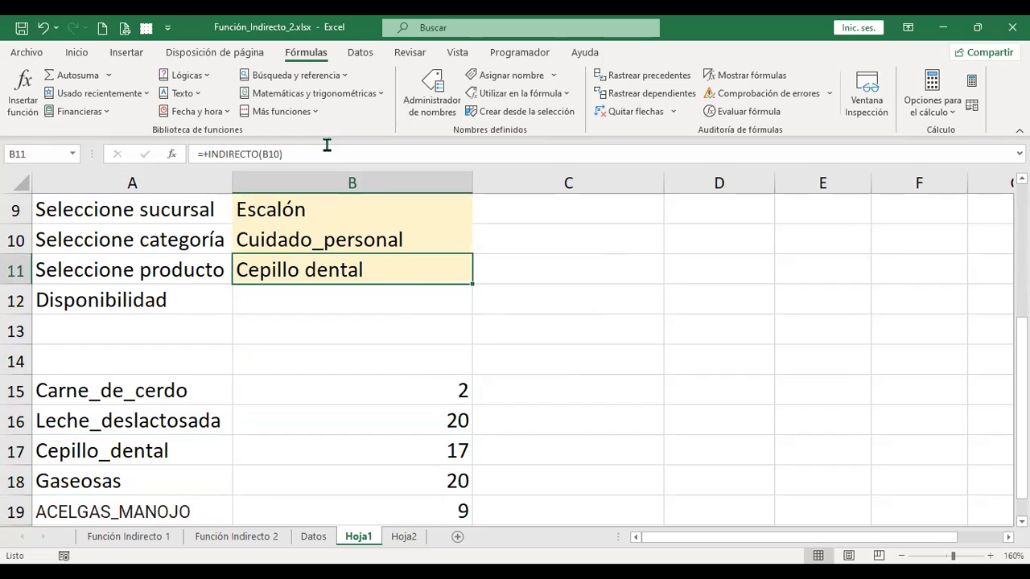
{"action": "key", "text": "Down"}
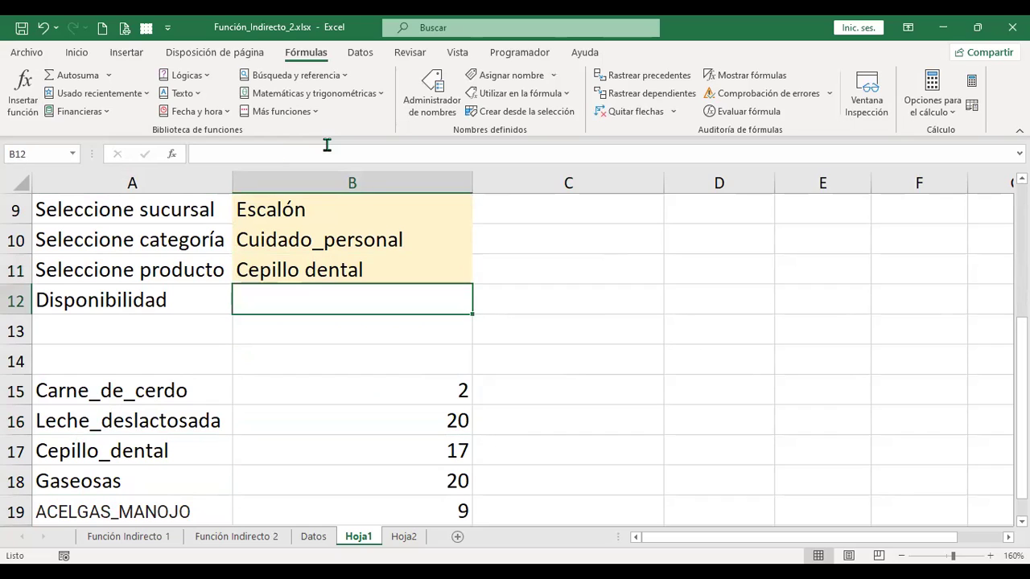
{"action": "key", "text": "Down"}
{"action": "key", "text": "Down"}
{"action": "key", "text": "Down"}
{"action": "key", "text": "Left"}
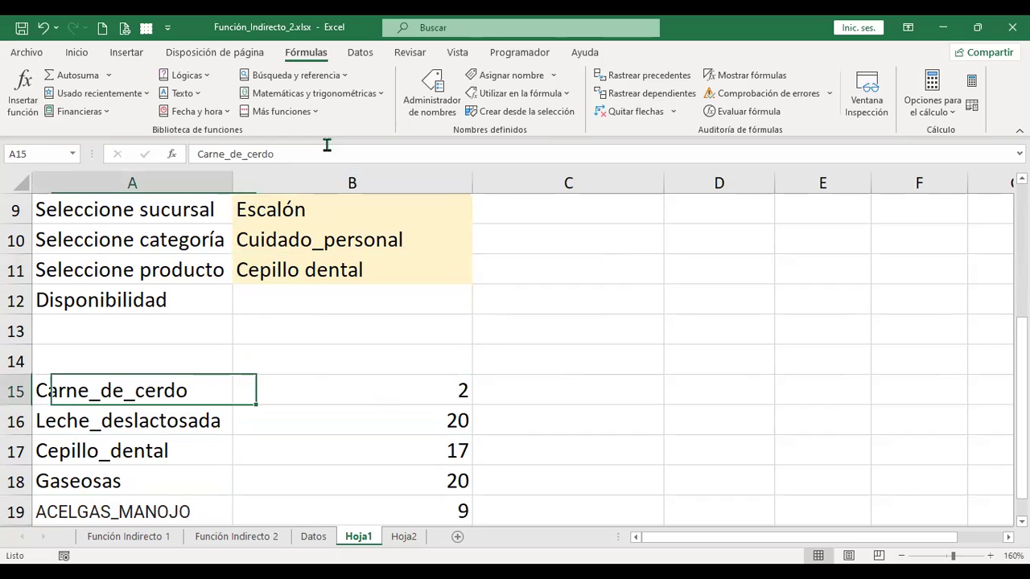
{"action": "key", "text": "shift+Right"}
{"action": "key", "text": "shift+Down"}
{"action": "key", "text": "shift+Down"}
{"action": "key", "text": "shift+Down"}
{"action": "key", "text": "shift+Down"}
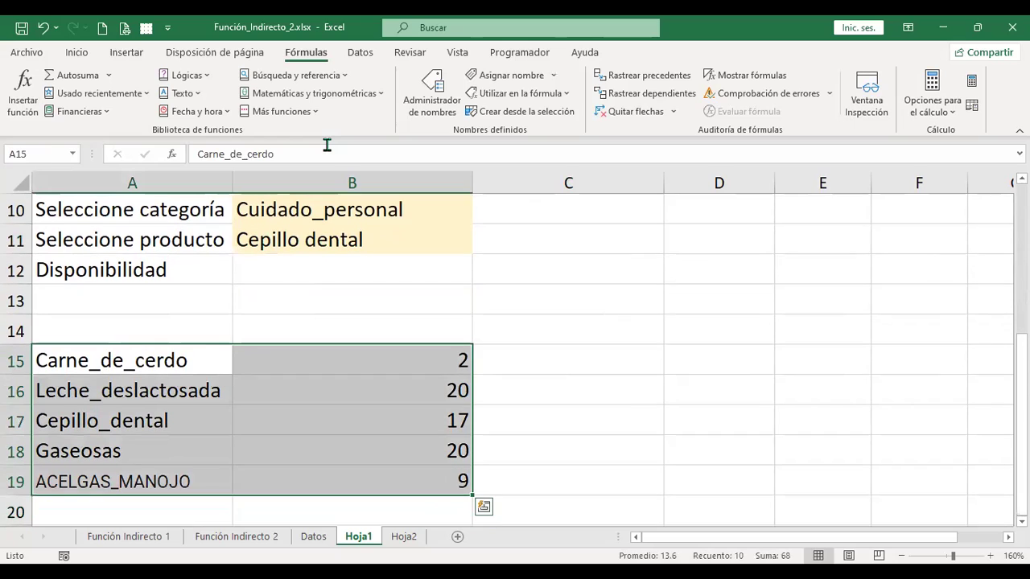
- Name B15:B19 from the column A labels and confirm names like ACELGAS_MANOJO in the name list
{"action": "left_click", "coordinate": [538, 113]}
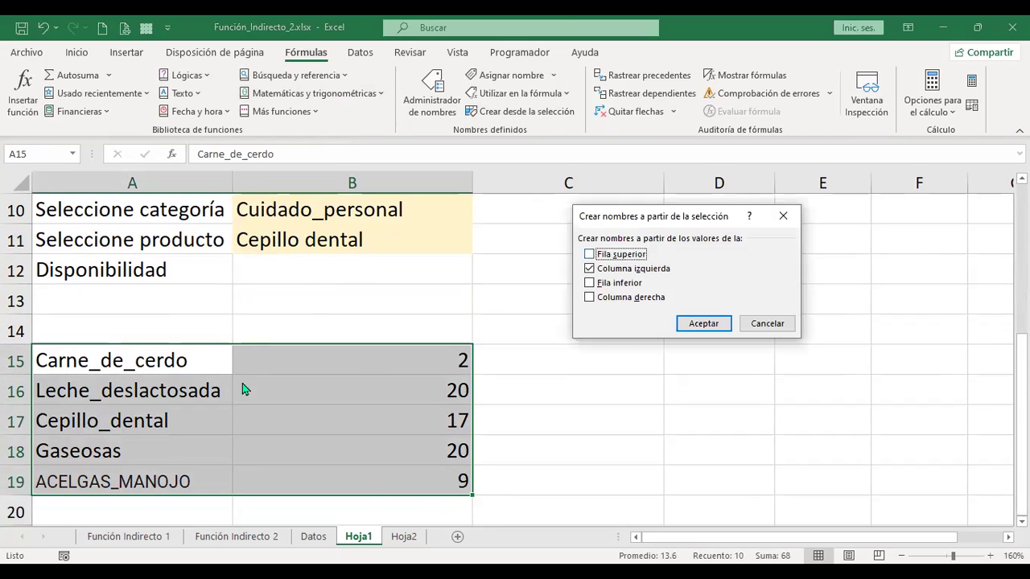
{"action": "left_click", "coordinate": [711, 323]}
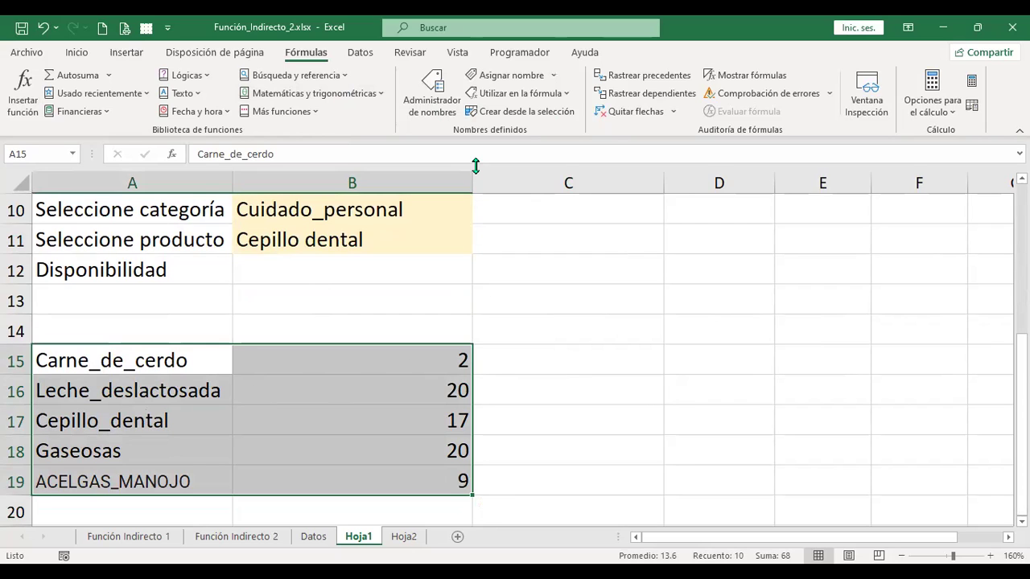
{"action": "left_click", "coordinate": [444, 105]}
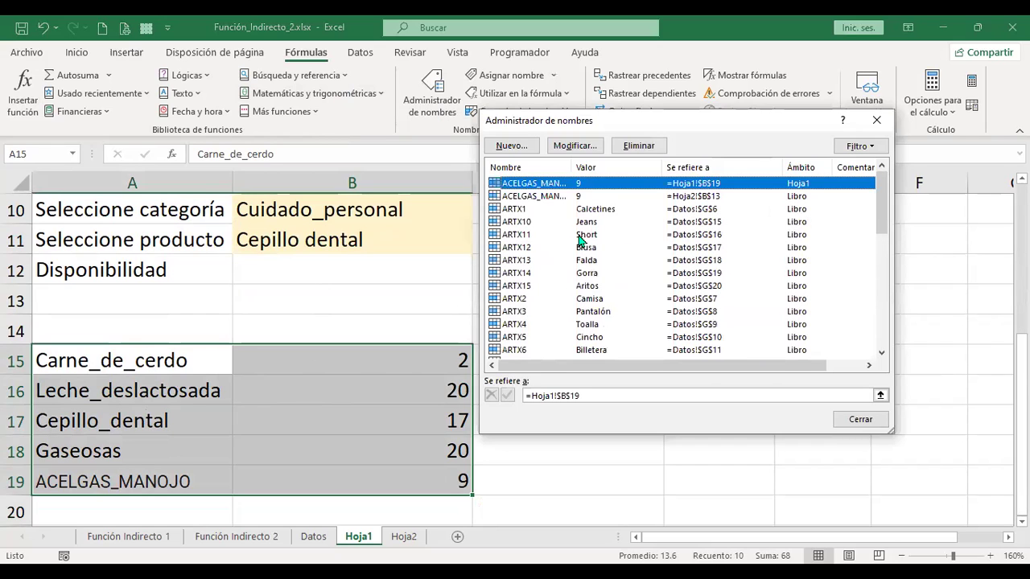
{"action": "double_click", "coordinate": [571, 167]}
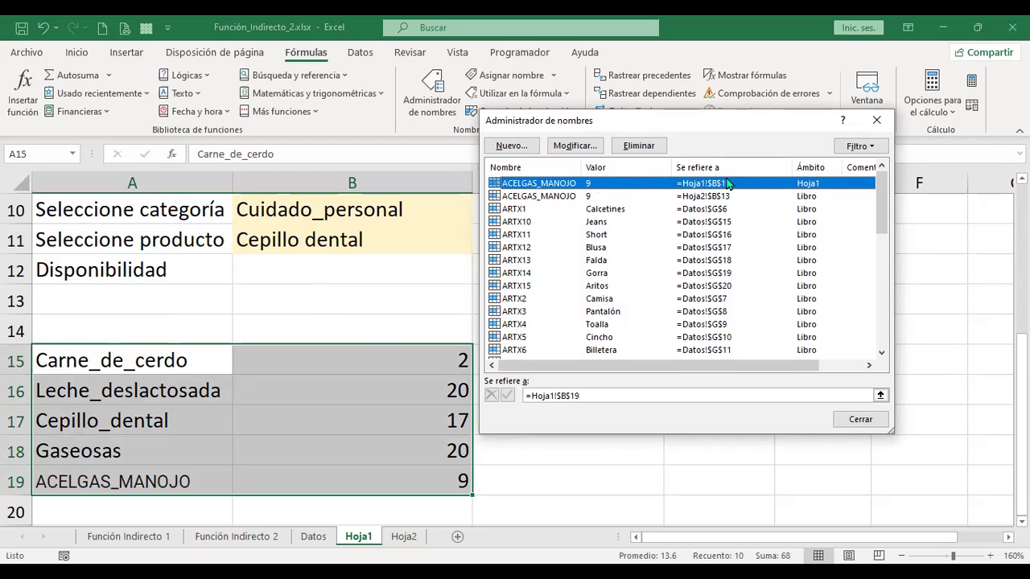
{"action": "left_click", "coordinate": [860, 419]}
{"action": "left_click", "coordinate": [404, 271]}
- Enter +INDIRECTO(B11) in the Disponibilidad cell B12, which shows #¡REF!
{"action": "type", "text": "+"}
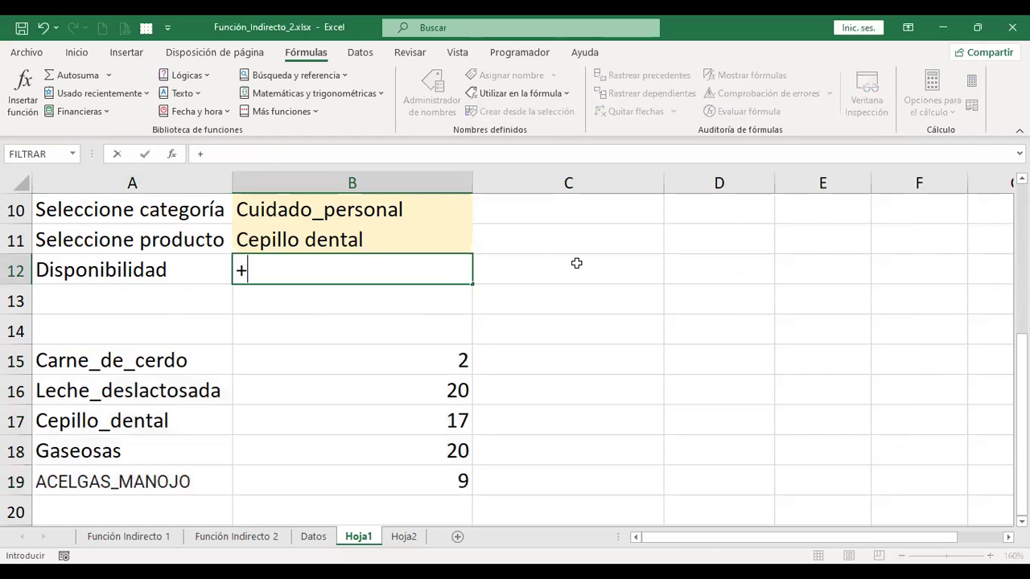
{"action": "key", "text": "Up"}
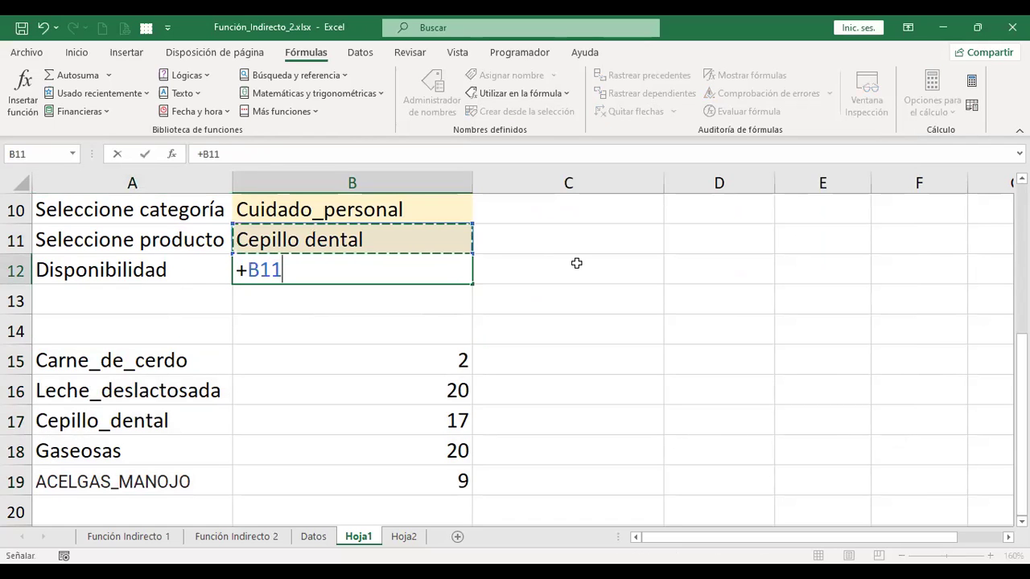
{"action": "key", "text": "BackSpace"}
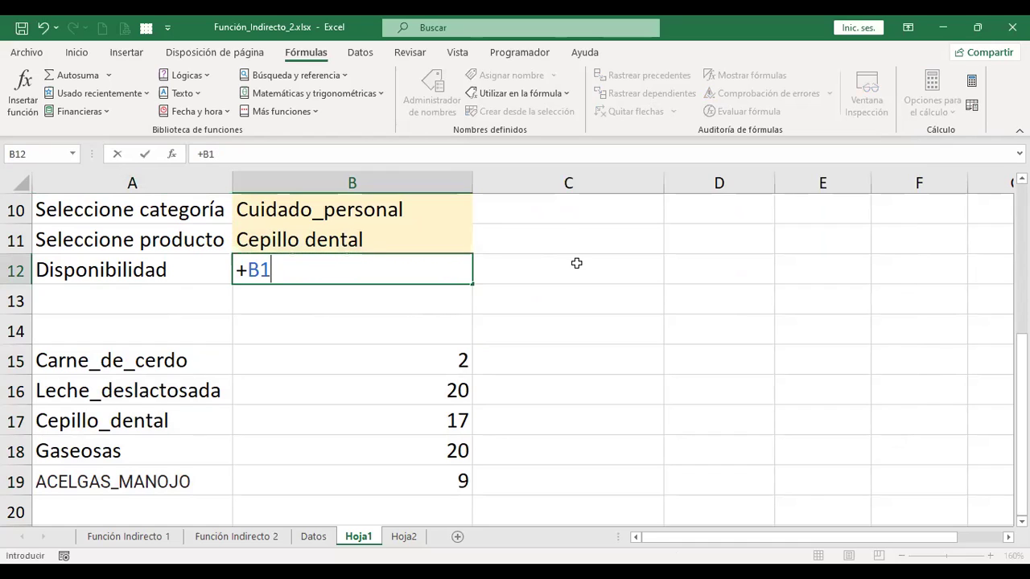
{"action": "key", "text": "BackSpace"}
{"action": "key", "text": "BackSpace"}
{"action": "type", "text": "indire"}
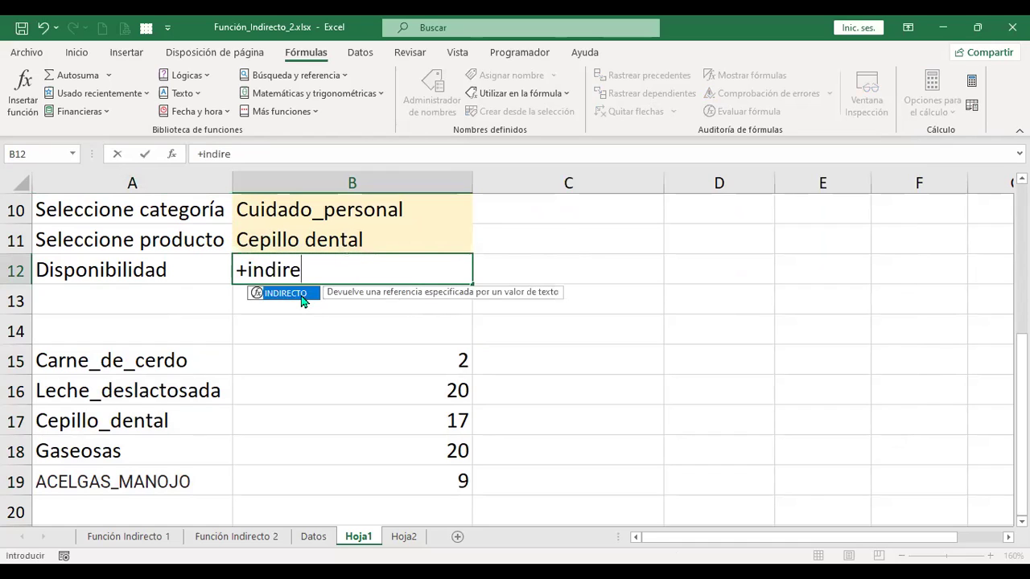
{"action": "double_click", "coordinate": [302, 295]}
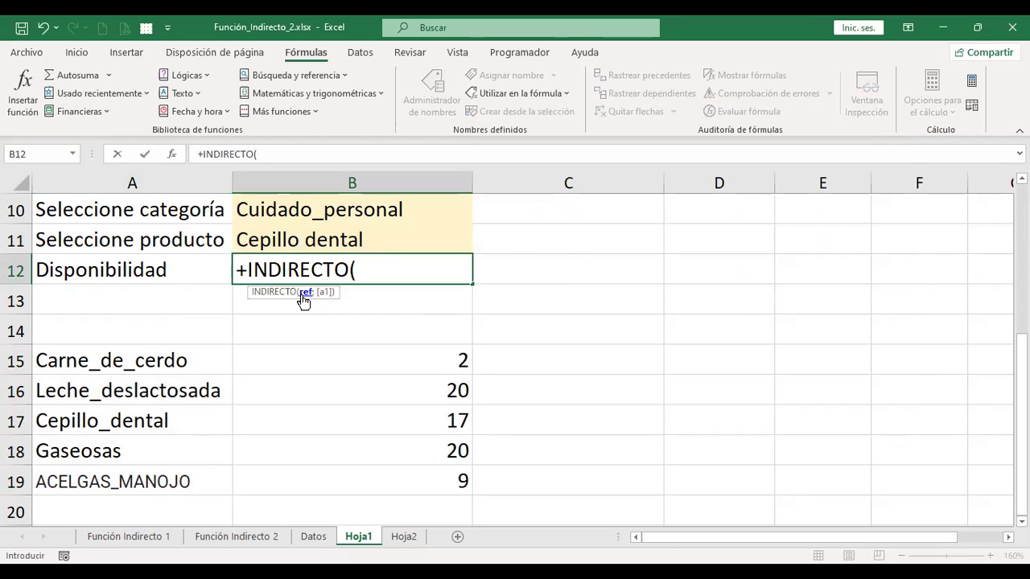
{"action": "left_click", "coordinate": [335, 244]}
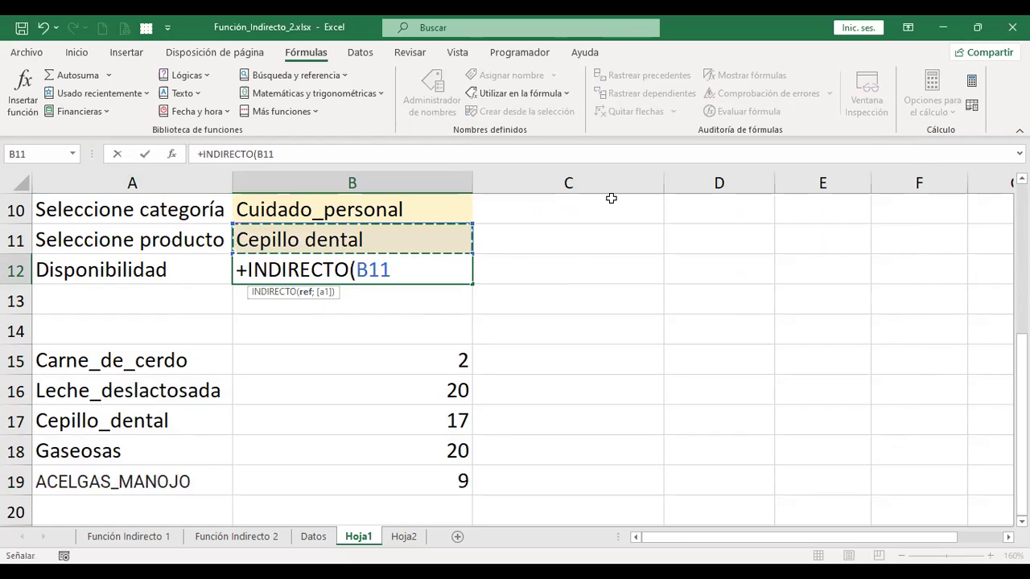
{"action": "key", "text": "ctrl+Return"}
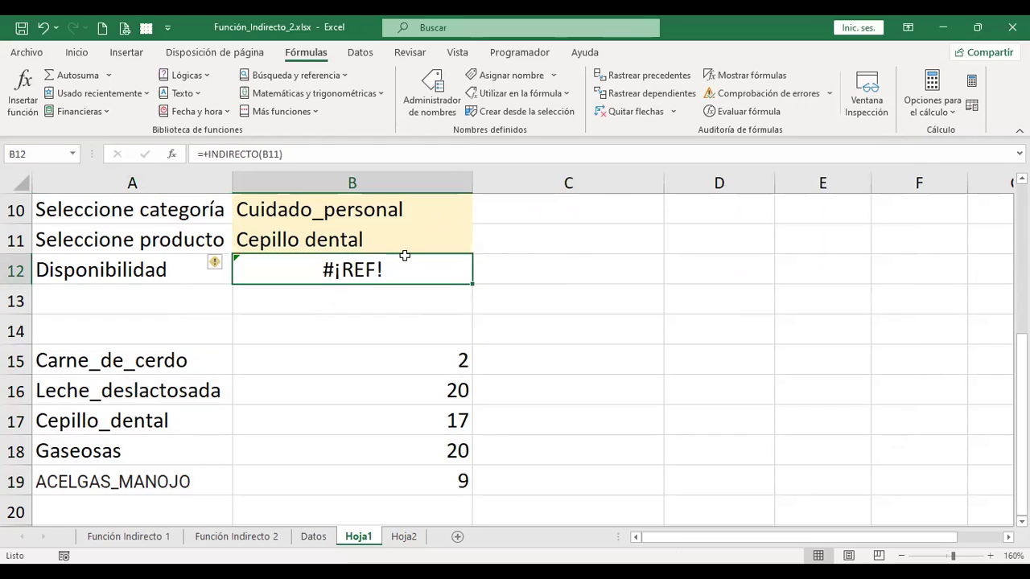
- Move the five-product list from A15:B19 one column right to B15:C19
{"action": "left_click", "coordinate": [403, 239]}
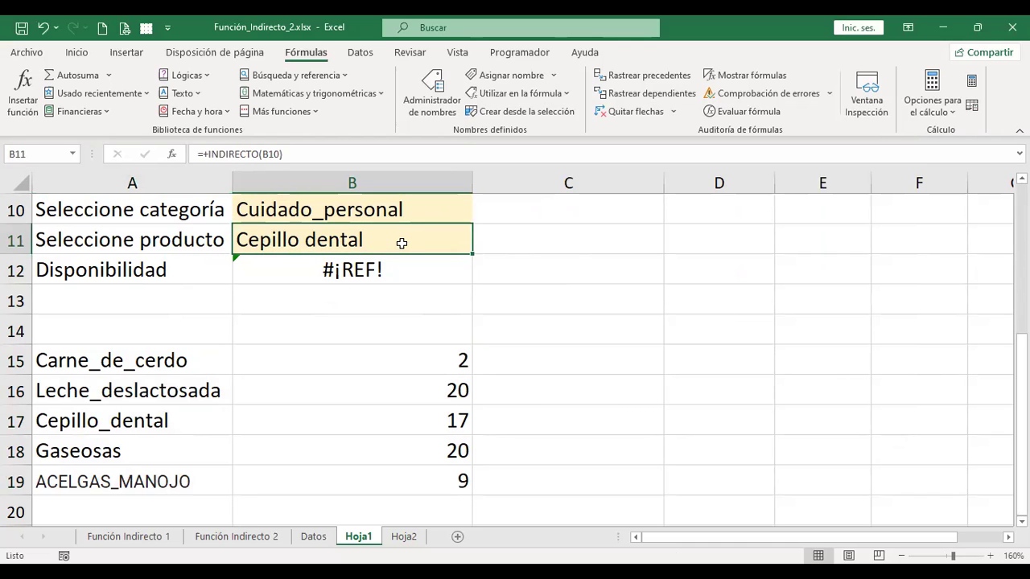
{"action": "scroll", "coordinate": [368, 326], "scroll_direction": "up", "scroll_amount": 1}
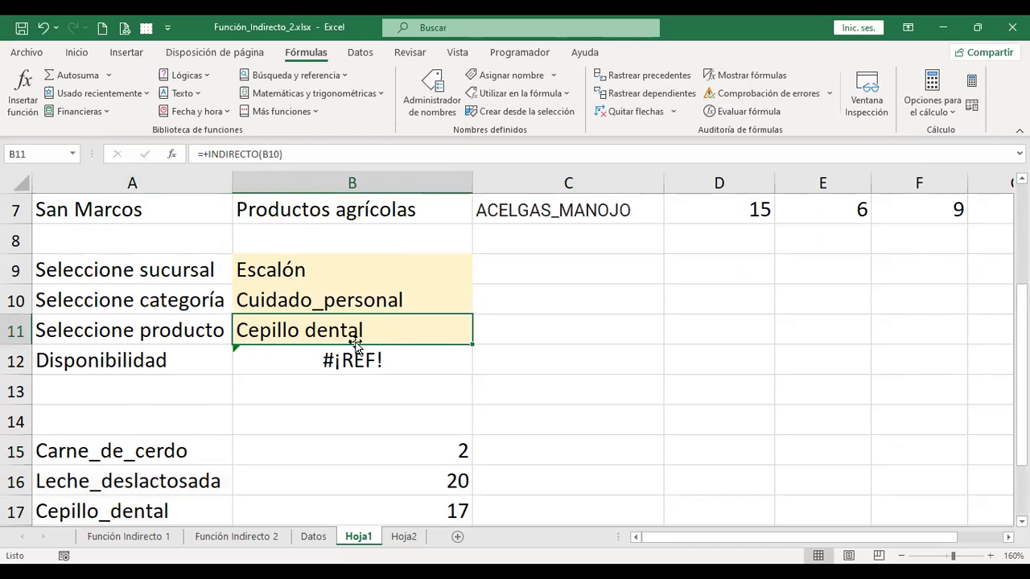
{"action": "scroll", "coordinate": [363, 329], "scroll_direction": "up", "scroll_amount": 1}
{"action": "scroll", "coordinate": [362, 329], "scroll_direction": "up", "scroll_amount": 1}
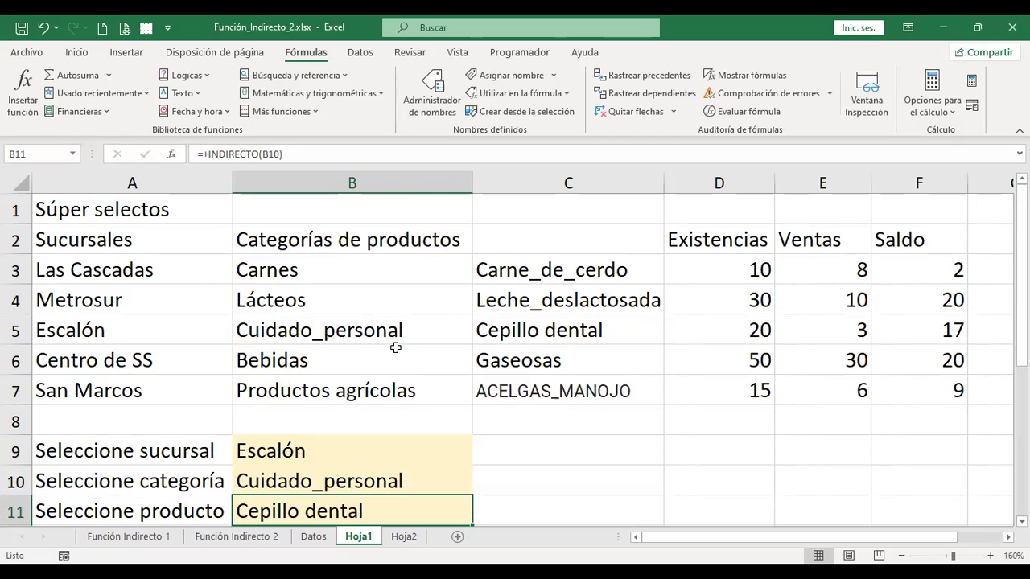
{"action": "scroll", "coordinate": [395, 347], "scroll_direction": "down", "scroll_amount": 1}
{"action": "scroll", "coordinate": [395, 348], "scroll_direction": "down", "scroll_amount": 1}
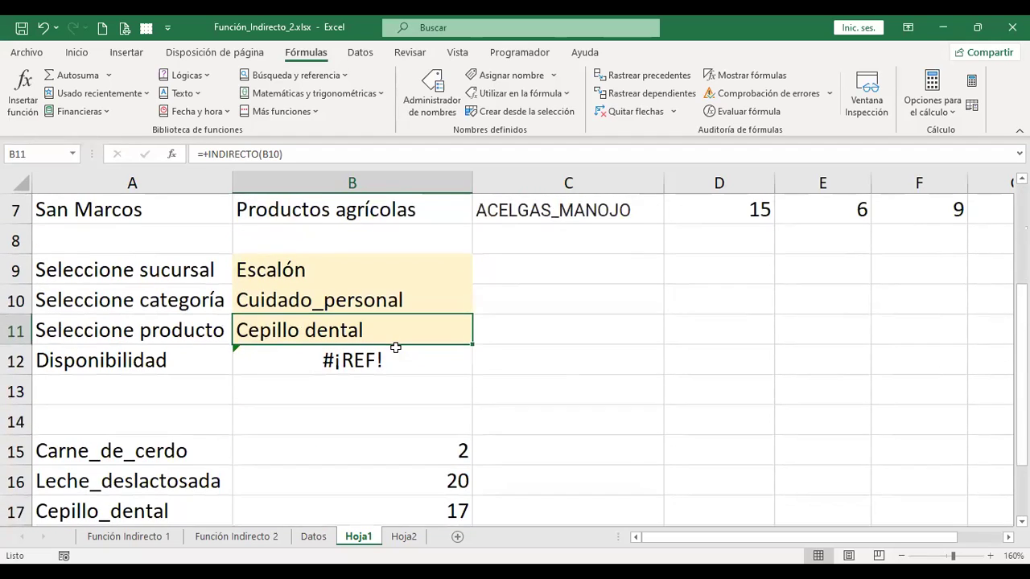
{"action": "scroll", "coordinate": [491, 403], "scroll_direction": "up", "scroll_amount": 2}
{"action": "scroll", "coordinate": [491, 371], "scroll_direction": "down", "scroll_amount": 1}
{"action": "scroll", "coordinate": [391, 382], "scroll_direction": "down", "scroll_amount": 2}
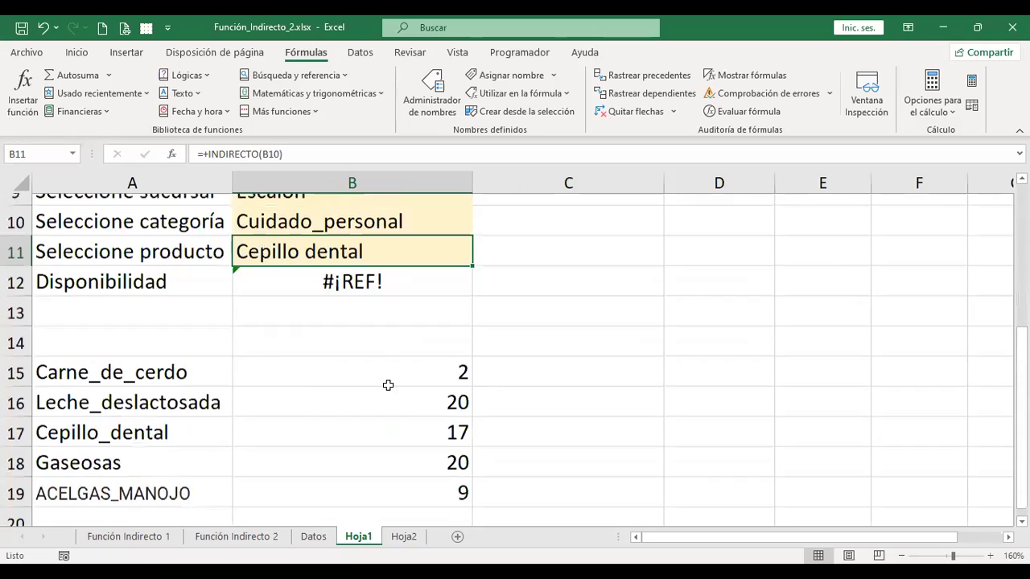
{"action": "mouse_move", "coordinate": [169, 355]}
{"action": "left_mouse_down"}
{"action": "mouse_move", "coordinate": [450, 464]}
{"action": "mouse_move", "coordinate": [455, 481]}
{"action": "left_mouse_up"}
{"action": "key", "text": "ctrl+c"}
{"action": "left_click", "coordinate": [403, 372]}
{"action": "key", "text": "Return"}
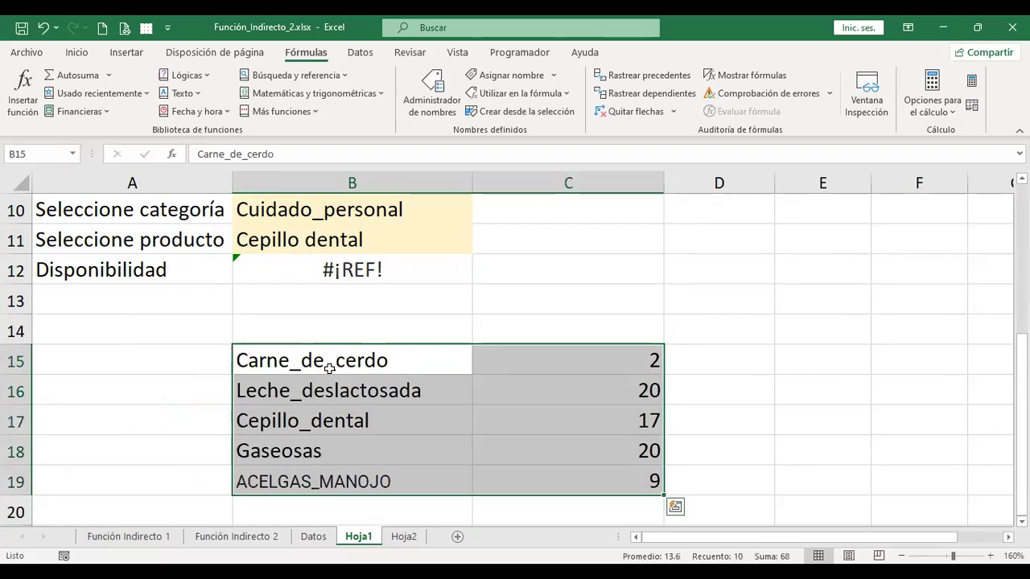
{"action": "key", "text": "Left"}
{"action": "scroll", "coordinate": [300, 377], "scroll_direction": "up", "scroll_amount": 3}
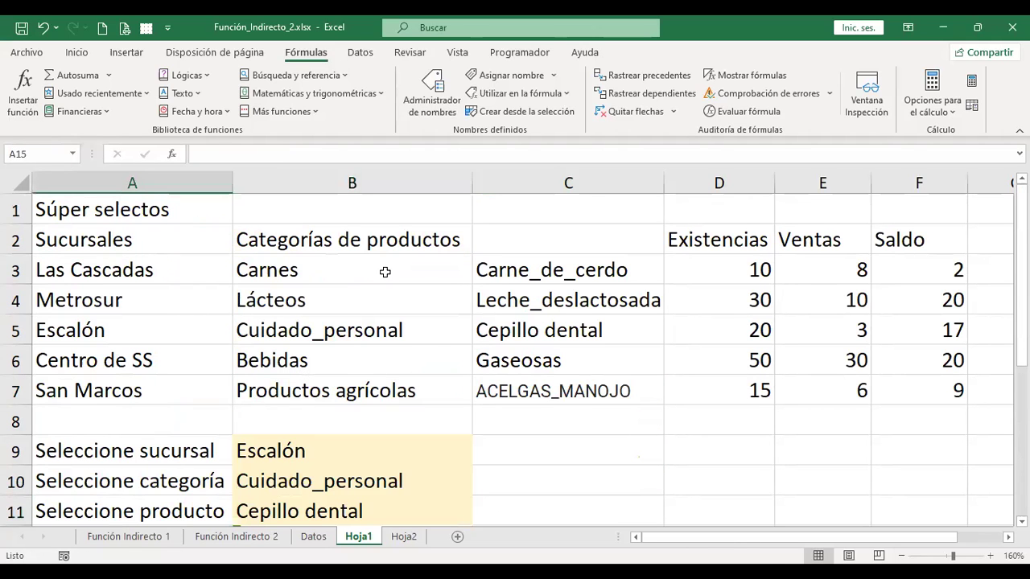
- Copy the category names in B3:B7
{"action": "left_click_drag", "start_coordinate": [385, 272], "coordinate": [385, 391]}
{"action": "key", "text": "ctrl+c"}
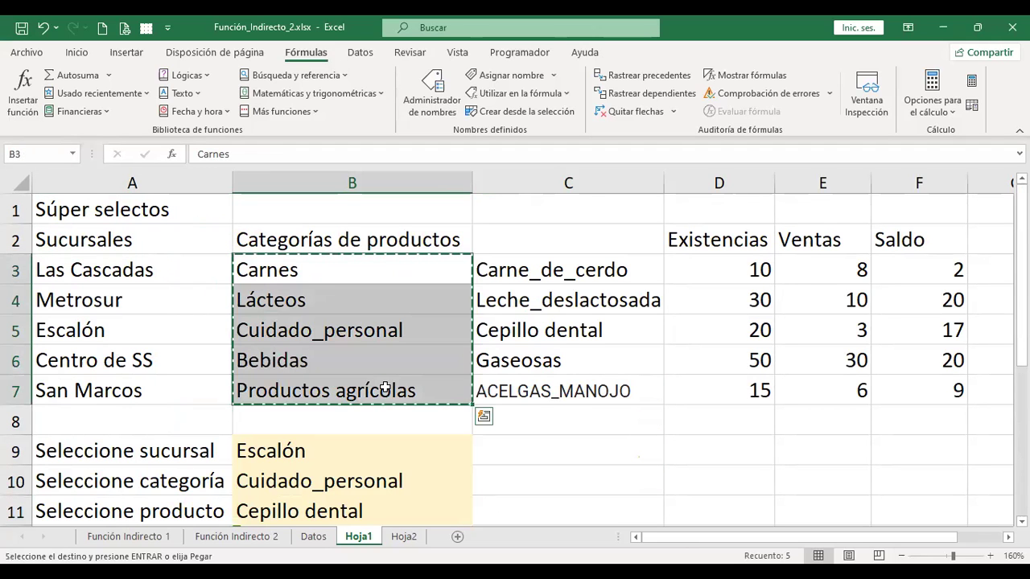
{"action": "scroll", "coordinate": [184, 363], "scroll_direction": "down", "scroll_amount": 3}
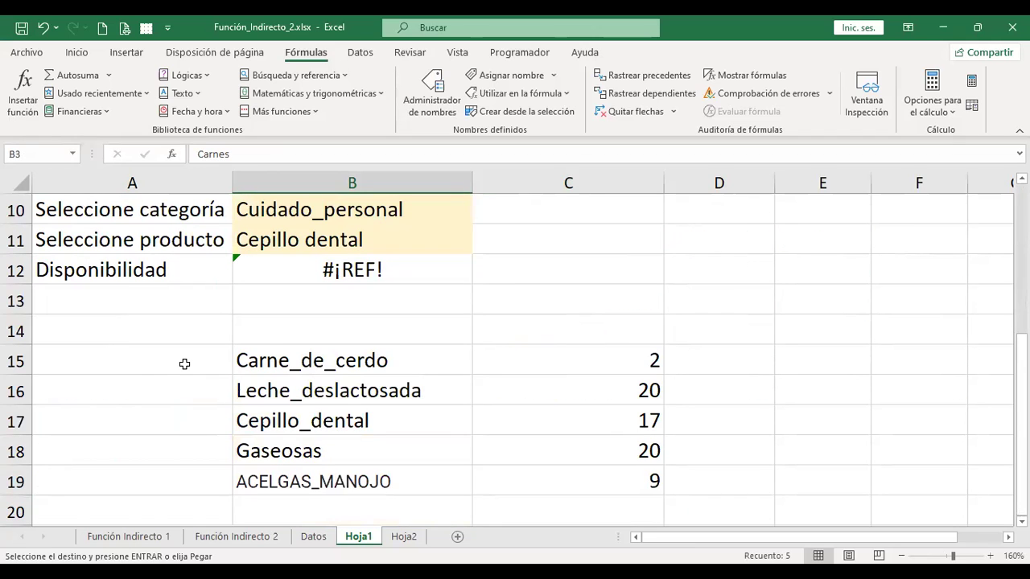
{"action": "scroll", "coordinate": [771, 410], "scroll_direction": "up", "scroll_amount": 3}
- Hide the Existencias and Ventas columns D:E
{"action": "left_click", "coordinate": [719, 183]}
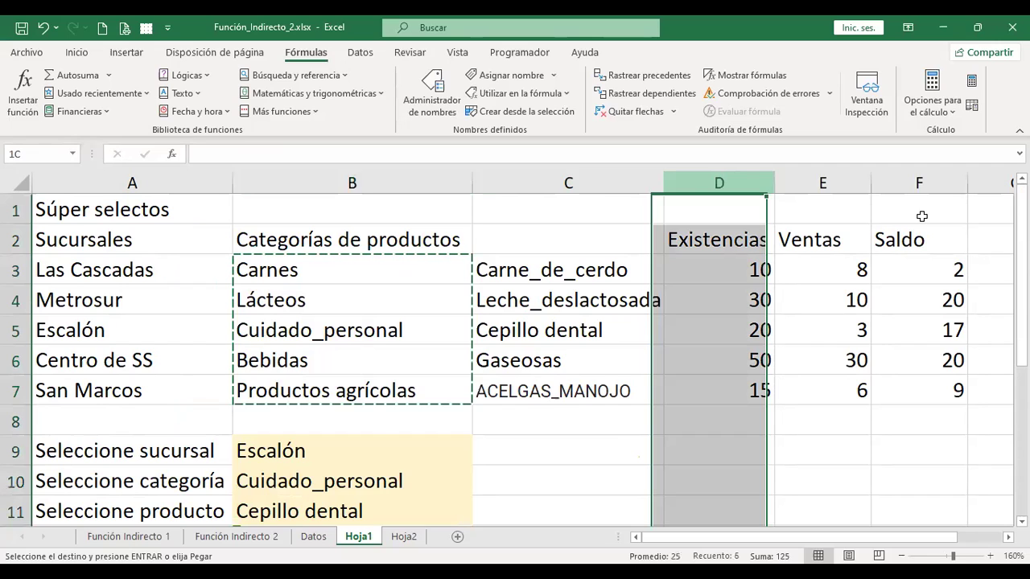
{"action": "right_click", "coordinate": [921, 432]}
{"action": "left_click", "coordinate": [920, 428]}
- Select the product names and Saldo values C3:F7 and start Crear desde la selección
{"action": "left_click_drag", "start_coordinate": [491, 269], "coordinate": [712, 391]}
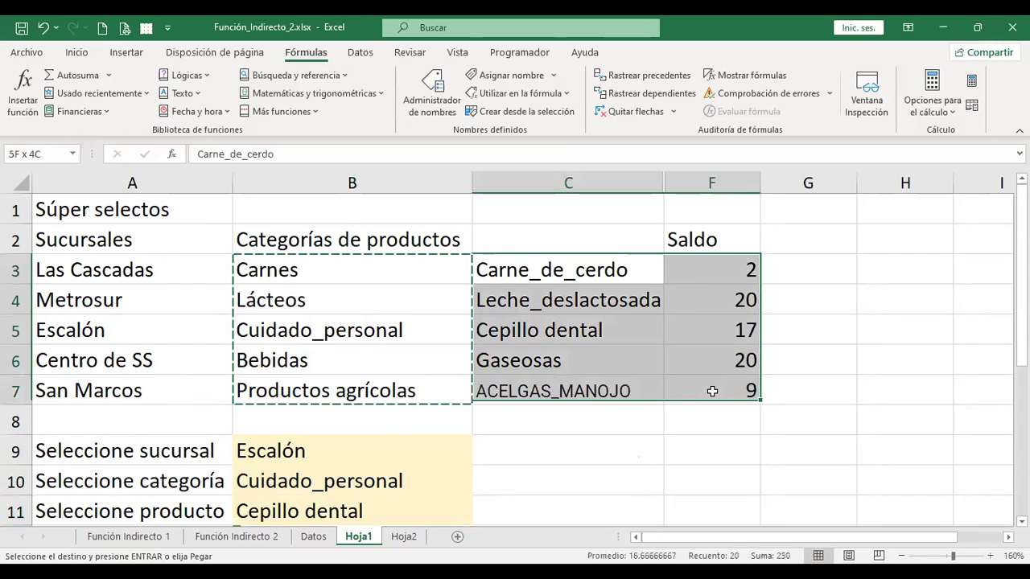
{"action": "left_click", "coordinate": [518, 94]}
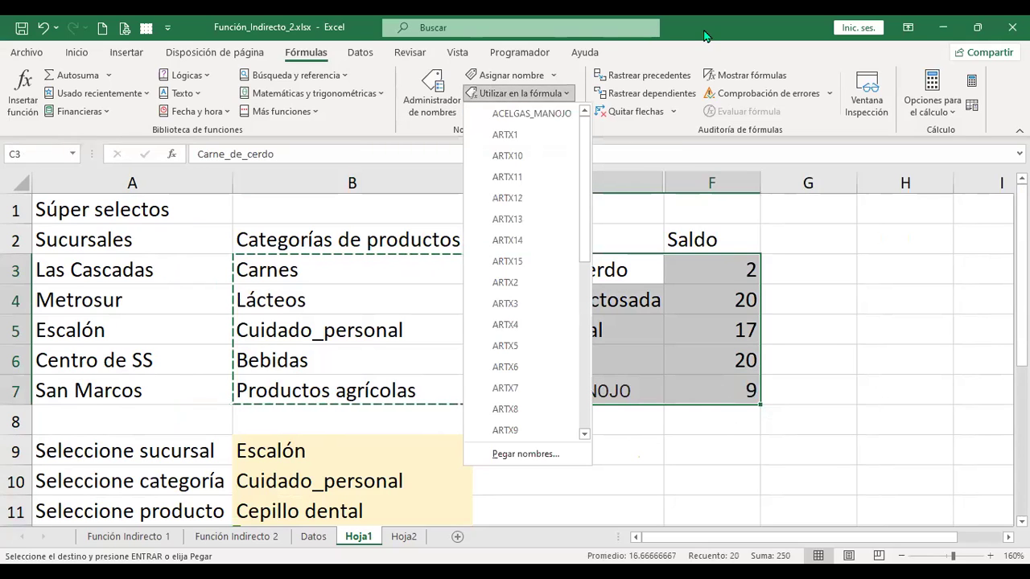
{"action": "left_click", "coordinate": [524, 111]}
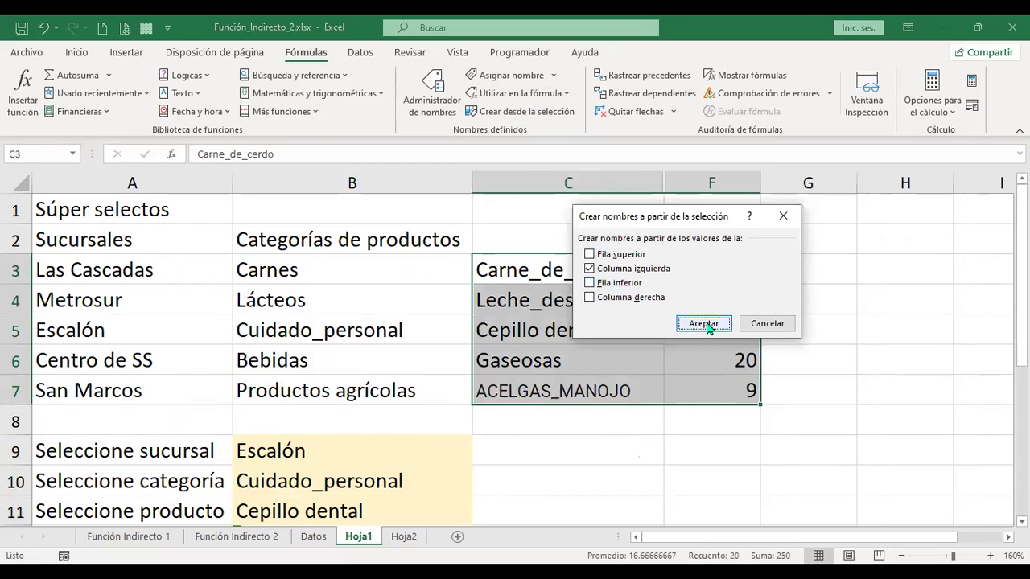
- Name rows from the left column, replacing the Carne_de_cerdo and Leche_deslactosada definitions and answering remaining clashes
{"action": "left_click", "coordinate": [703, 324]}
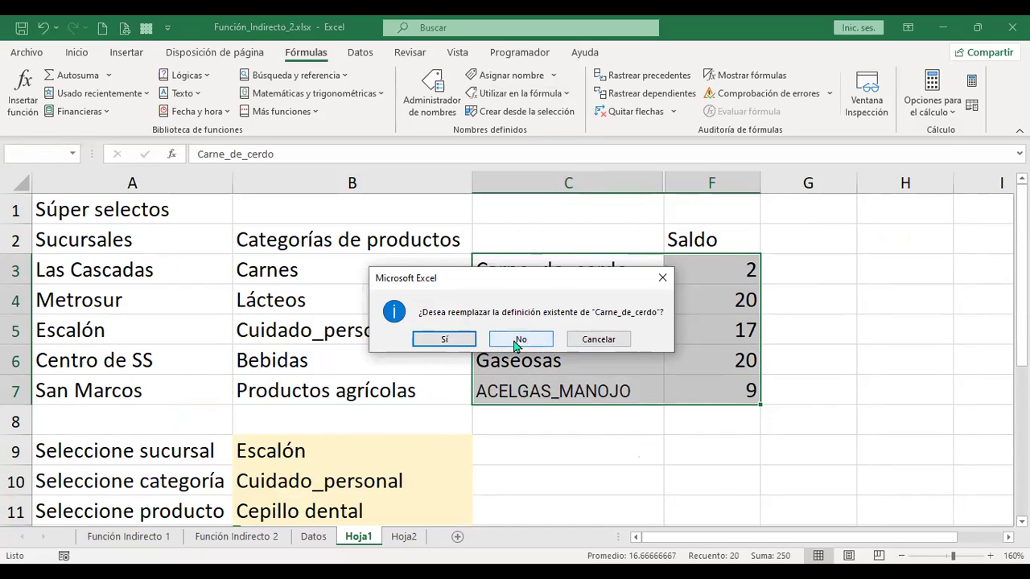
{"action": "left_click", "coordinate": [451, 340]}
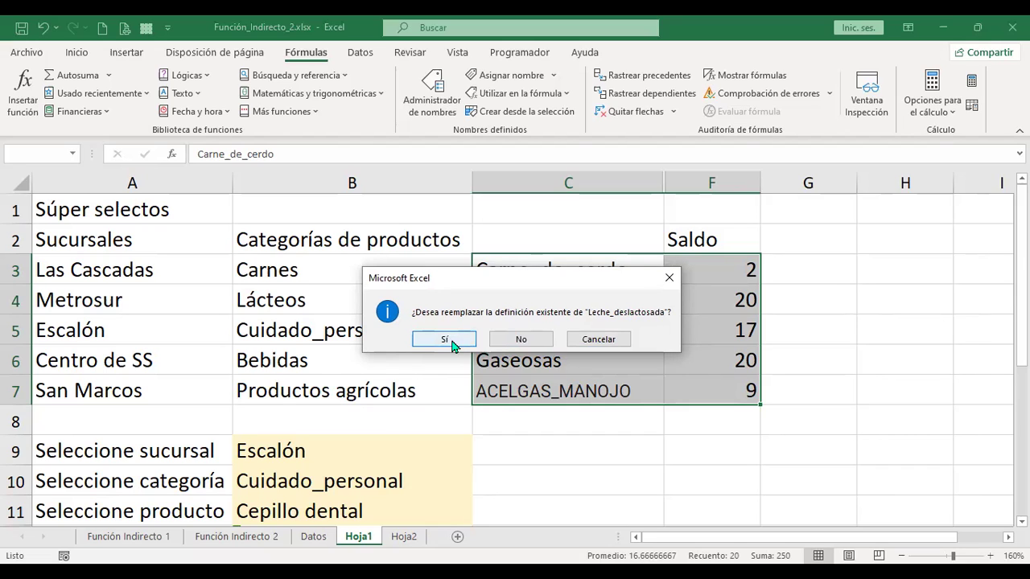
{"action": "left_click", "coordinate": [451, 340]}
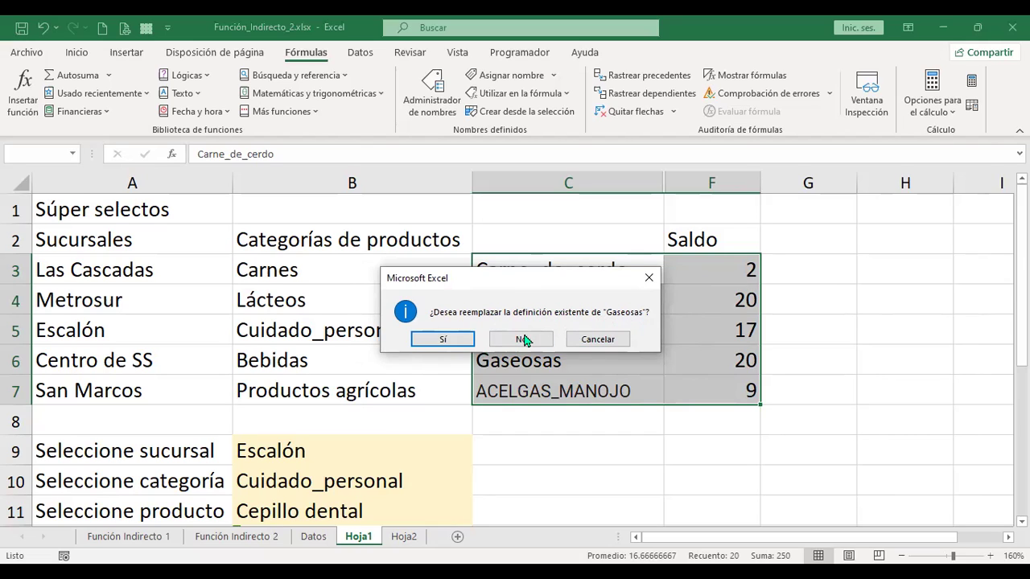
{"action": "left_click", "coordinate": [461, 342]}
{"action": "left_click", "coordinate": [465, 338]}
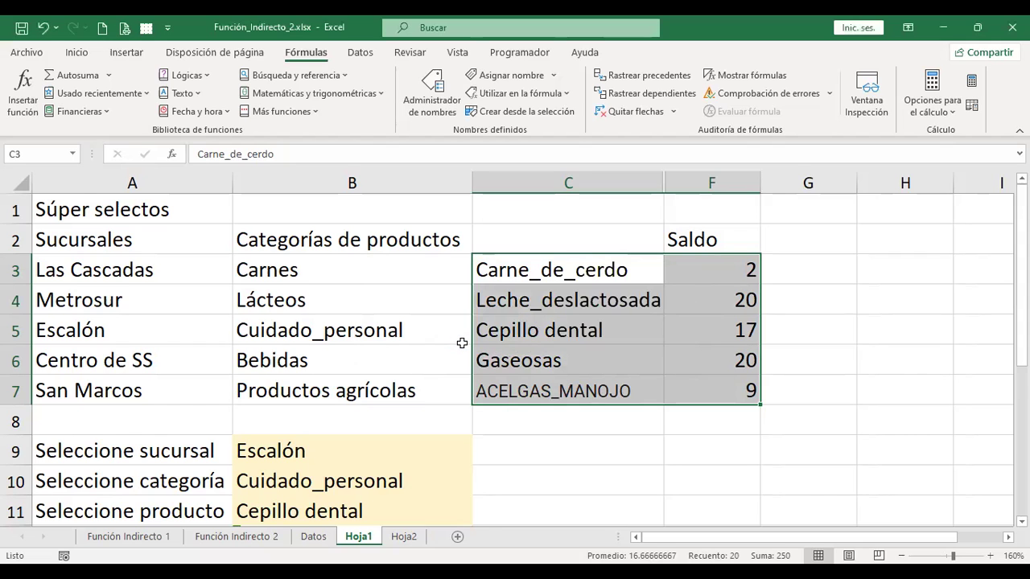
- Select the Disponibilidad cell B12, still showing #¡REF!
{"action": "scroll", "coordinate": [462, 341], "scroll_direction": "down", "scroll_amount": 2}
{"action": "left_click", "coordinate": [370, 362]}
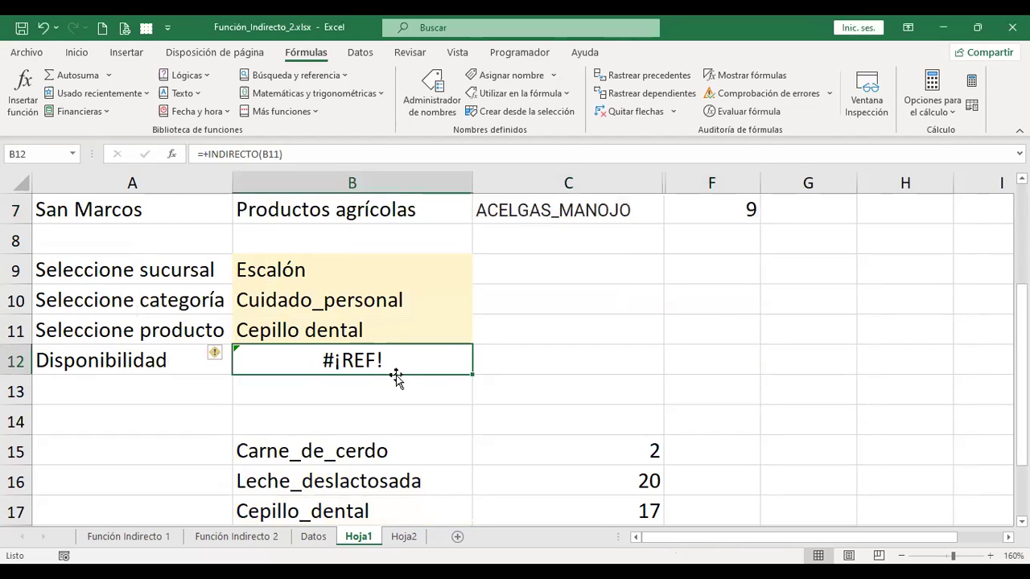
{"action": "scroll", "coordinate": [405, 384], "scroll_direction": "up", "scroll_amount": 1}
{"action": "scroll", "coordinate": [482, 354], "scroll_direction": "up", "scroll_amount": 1}
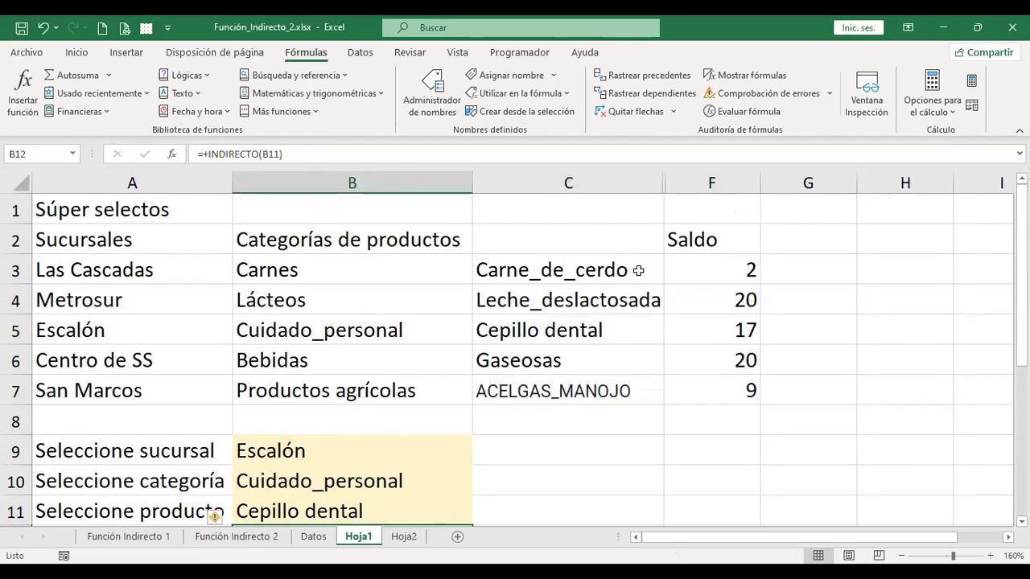
{"action": "scroll", "coordinate": [490, 298], "scroll_direction": "down", "scroll_amount": 1}
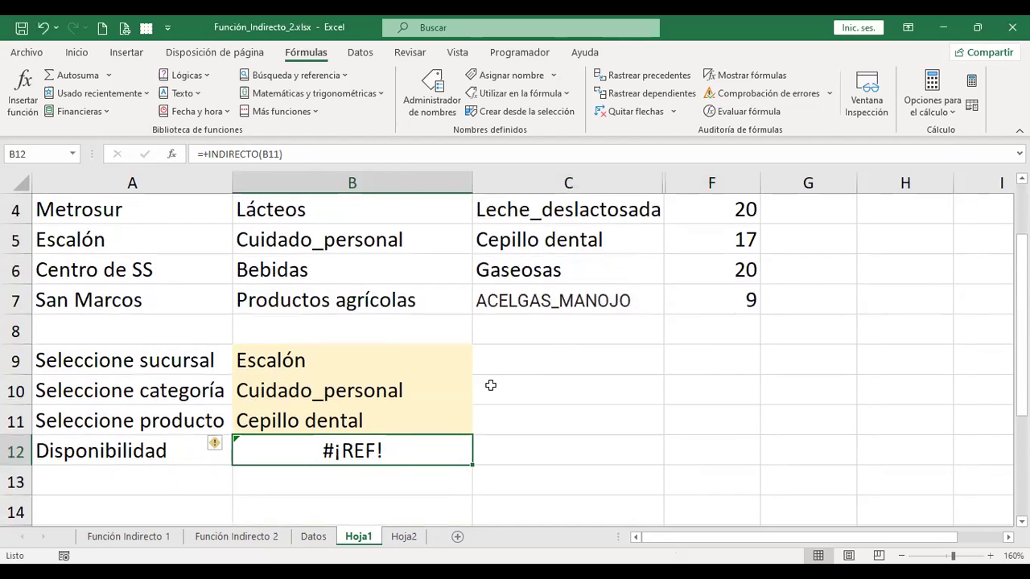
- Rename the product 'Cepillo dental' in C5 to 'Cepillo_dental'
{"action": "left_click", "coordinate": [603, 234]}
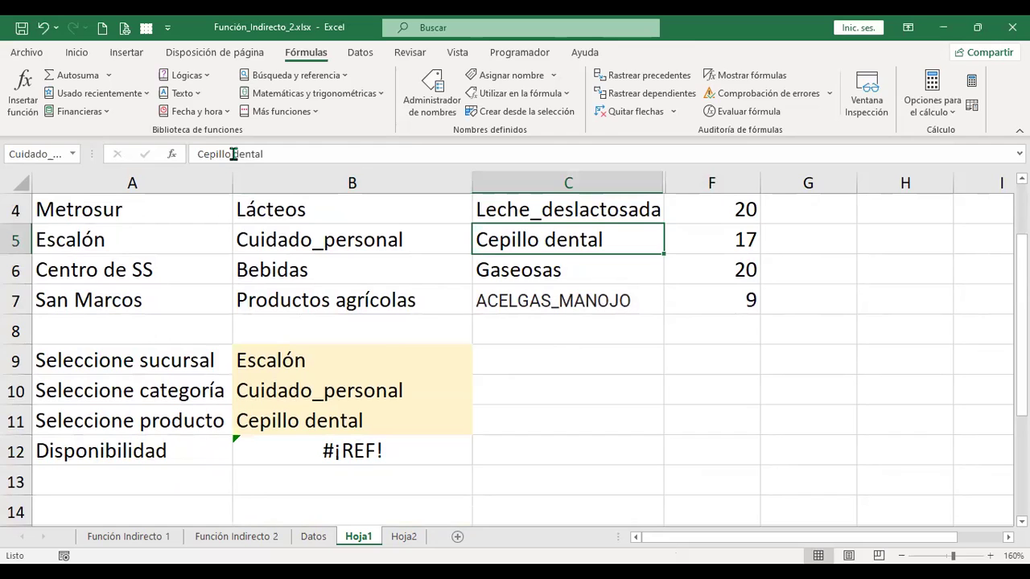
{"action": "left_click", "coordinate": [233, 154]}
{"action": "key", "text": "BackSpace"}
{"action": "type", "text": "_"}
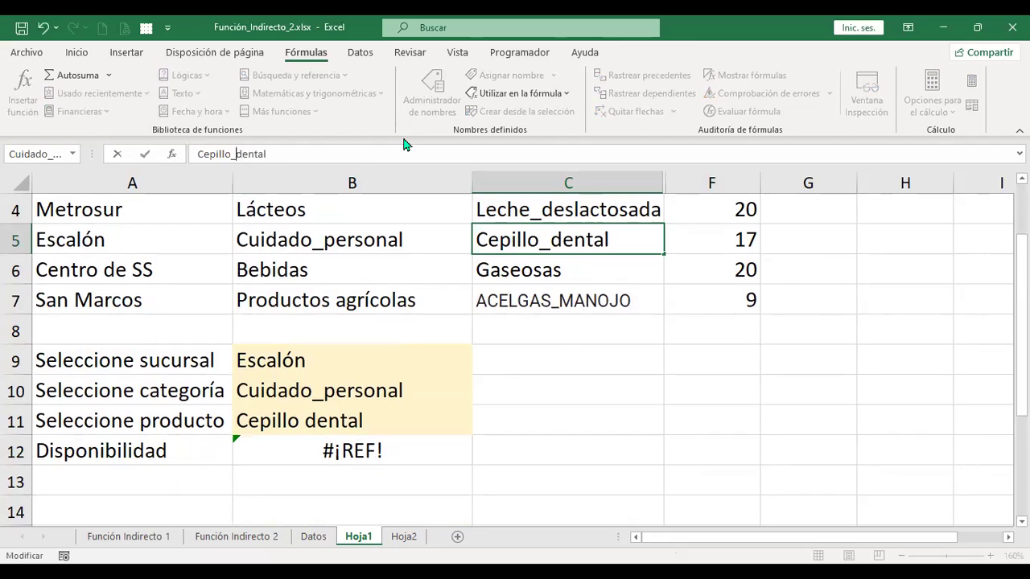
{"action": "key", "text": "Return"}
{"action": "key", "text": "Up"}
- Check B11 and the Disponibilidad row, now showing 20 in stock and 3 sold
{"action": "scroll", "coordinate": [540, 371], "scroll_direction": "up", "scroll_amount": 1}
{"action": "scroll", "coordinate": [541, 372], "scroll_direction": "down", "scroll_amount": 1}
{"action": "scroll", "coordinate": [540, 368], "scroll_direction": "down", "scroll_amount": 1}
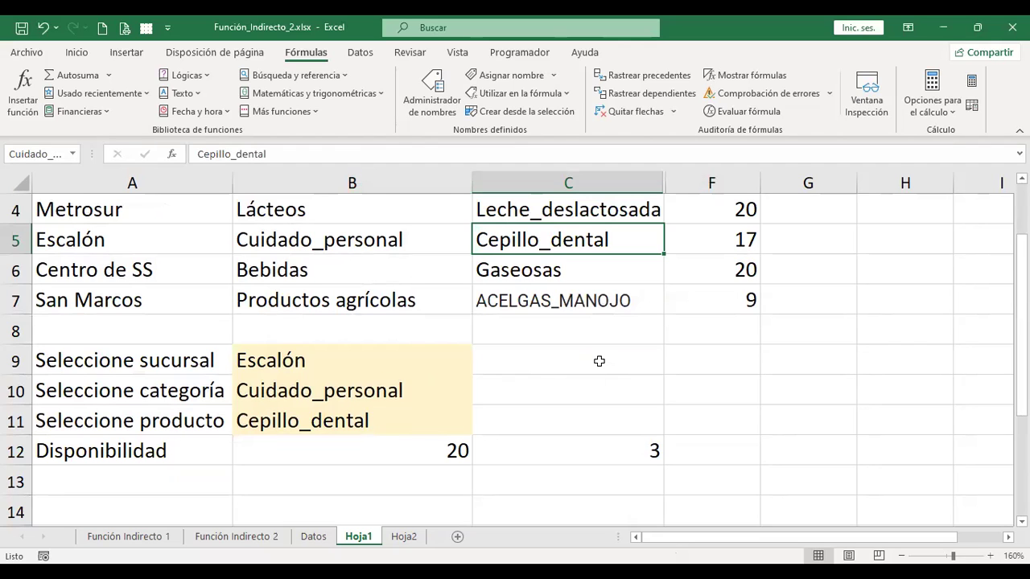
{"action": "scroll", "coordinate": [579, 366], "scroll_direction": "up", "scroll_amount": 1}
{"action": "scroll", "coordinate": [566, 378], "scroll_direction": "down", "scroll_amount": 1}
{"action": "left_click", "coordinate": [439, 416]}
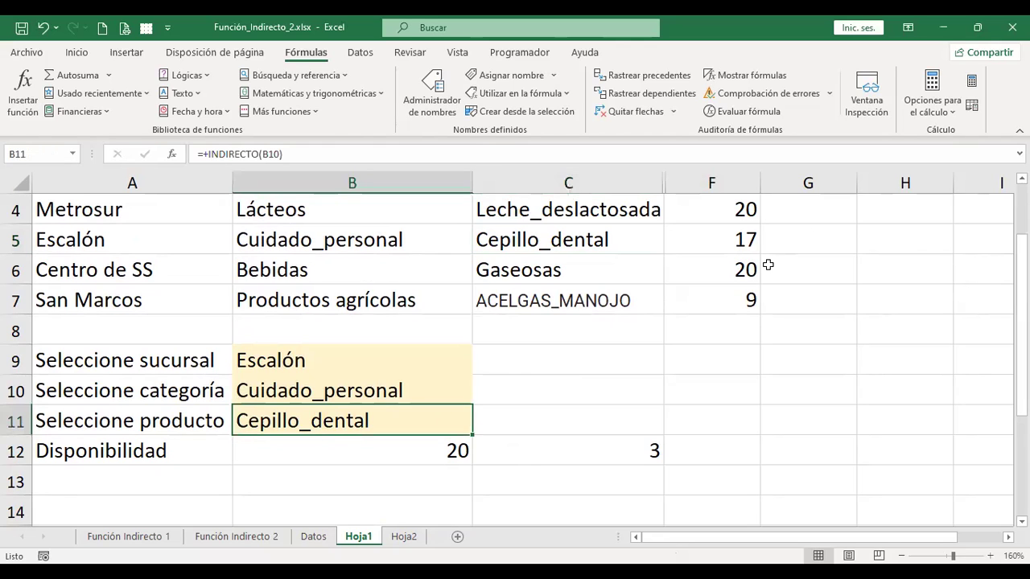
{"action": "scroll", "coordinate": [730, 266], "scroll_direction": "up", "scroll_amount": 1}
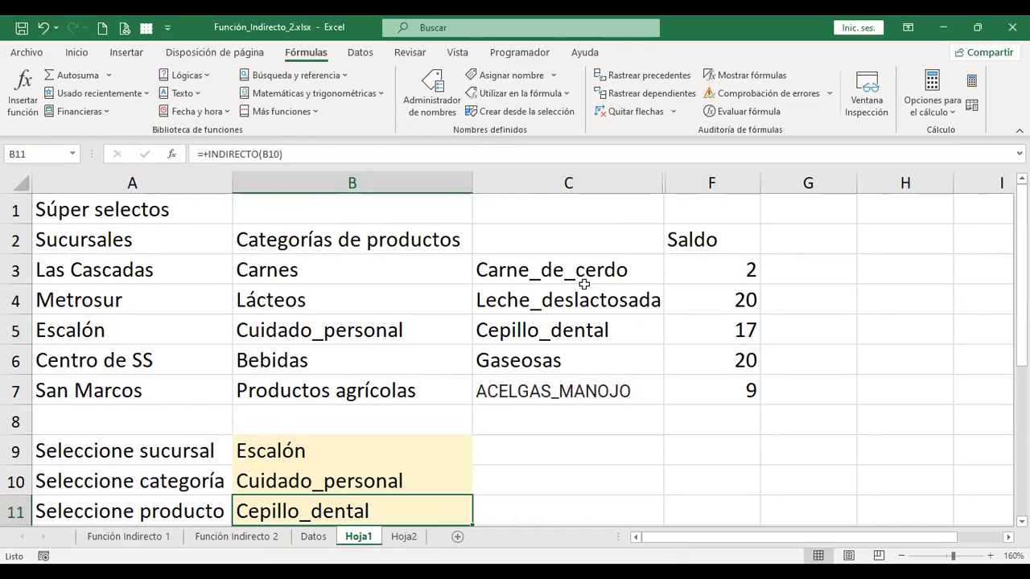
{"action": "scroll", "coordinate": [602, 336], "scroll_direction": "down", "scroll_amount": 1}
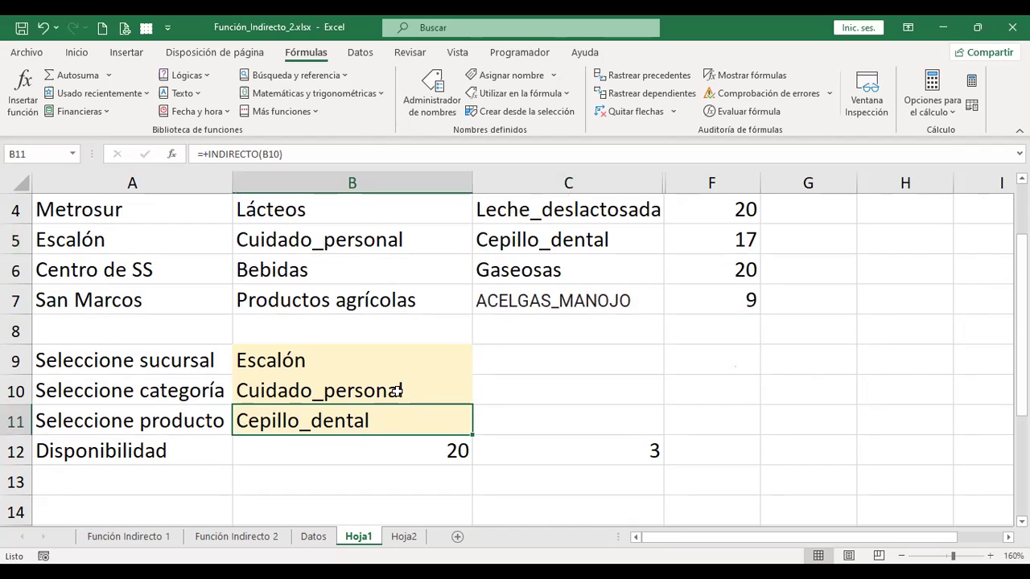
- Choose Bebidas as the B10 category and review the Disponibilidad results in B12, C12 and F12
{"action": "left_click", "coordinate": [389, 394]}
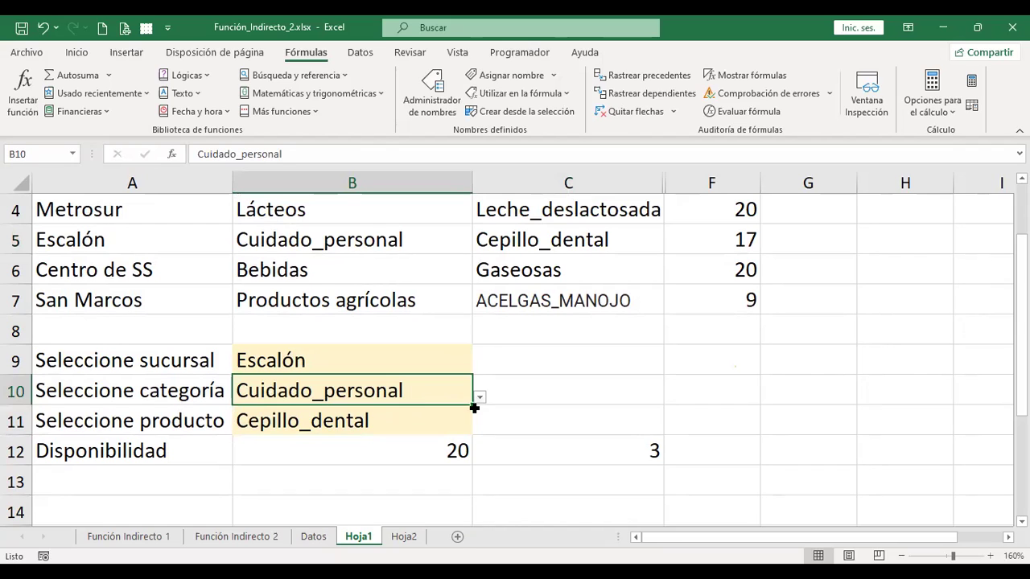
{"action": "left_click", "coordinate": [481, 397]}
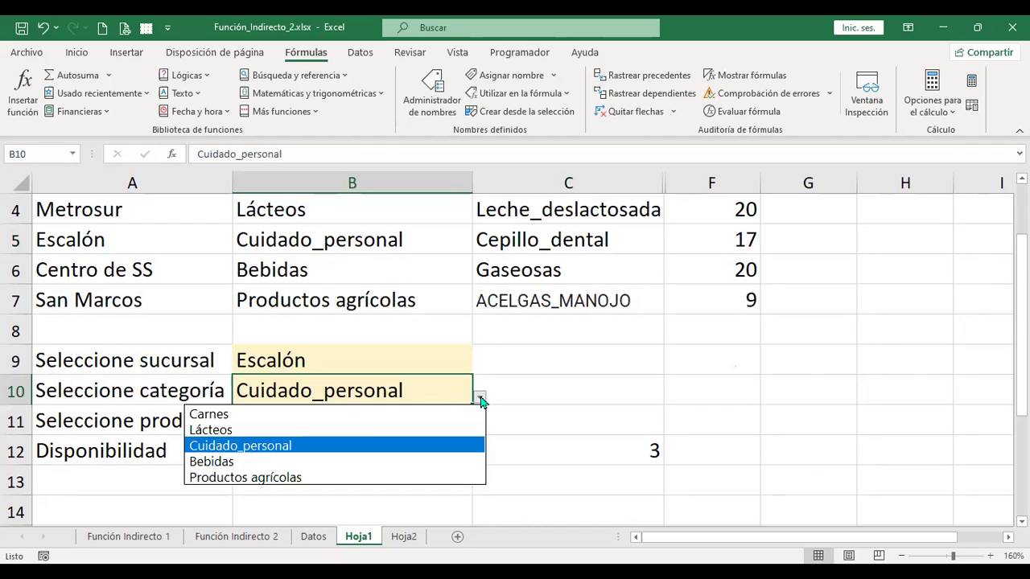
{"action": "left_click", "coordinate": [277, 461]}
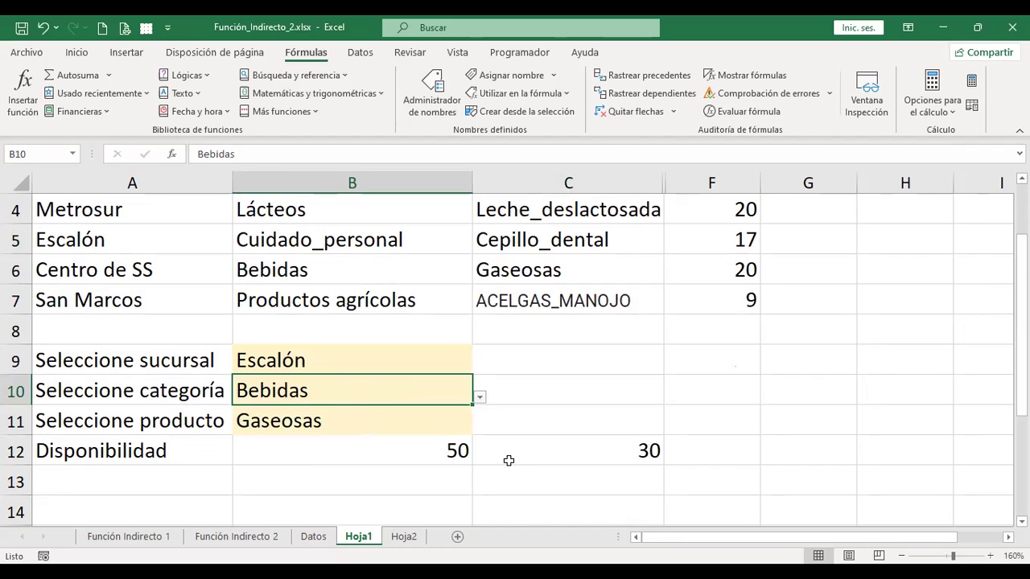
{"action": "left_click", "coordinate": [434, 451]}
{"action": "left_click", "coordinate": [584, 451]}
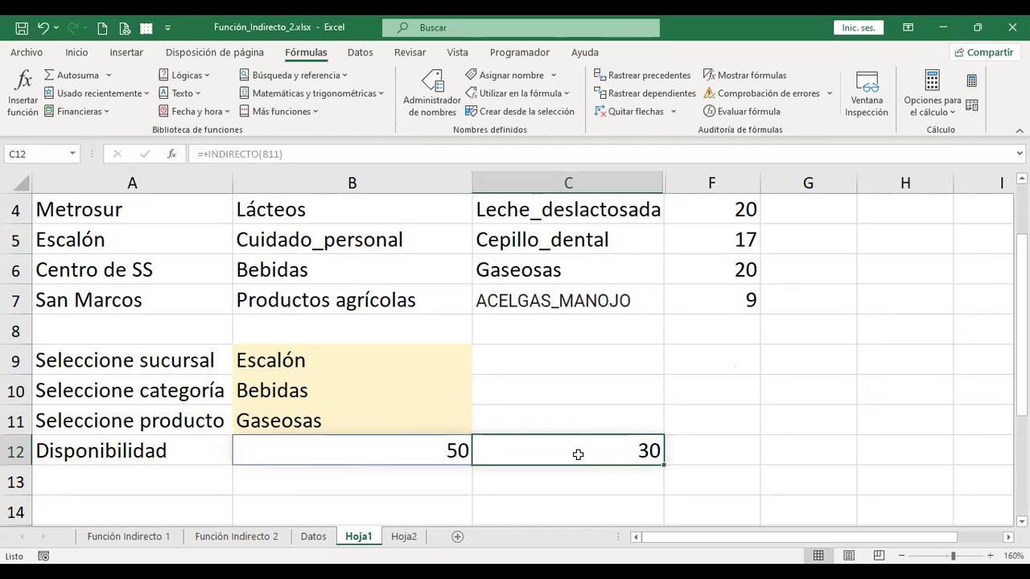
{"action": "scroll", "coordinate": [578, 455], "scroll_direction": "up", "scroll_amount": 1}
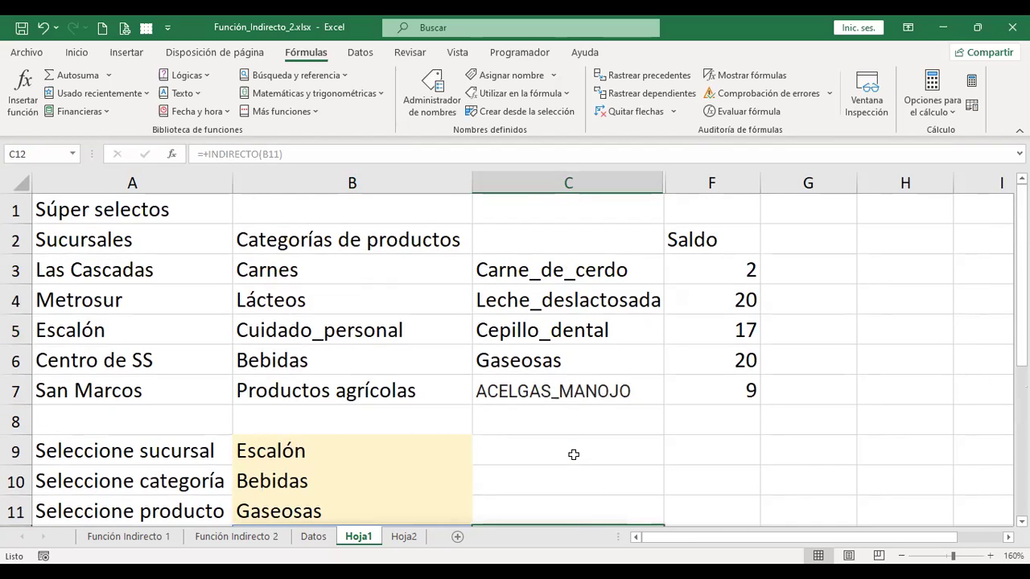
{"action": "scroll", "coordinate": [573, 454], "scroll_direction": "down", "scroll_amount": 1}
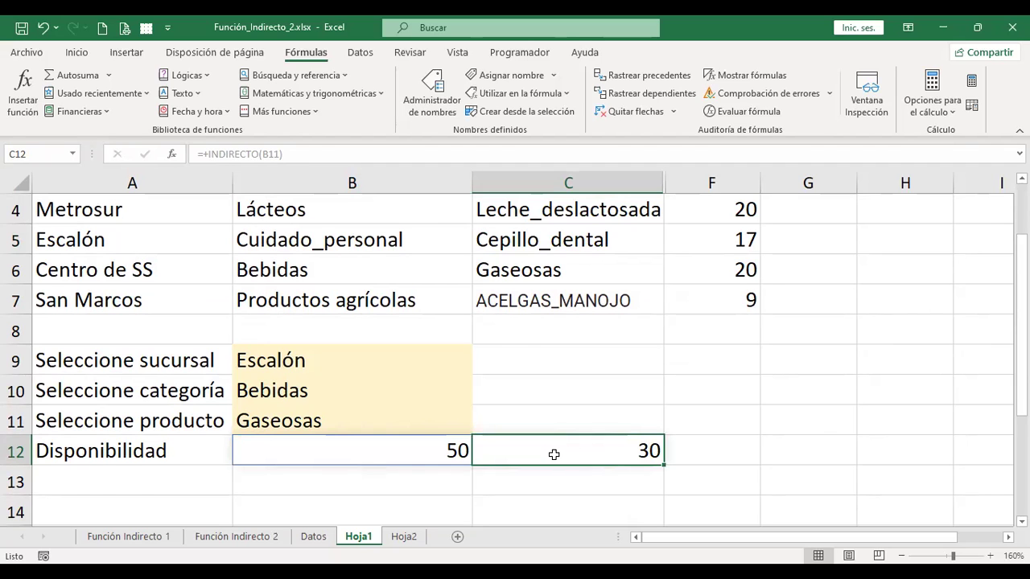
{"action": "scroll", "coordinate": [553, 455], "scroll_direction": "up", "scroll_amount": 1}
{"action": "scroll", "coordinate": [714, 428], "scroll_direction": "down", "scroll_amount": 1}
{"action": "left_click", "coordinate": [719, 447]}
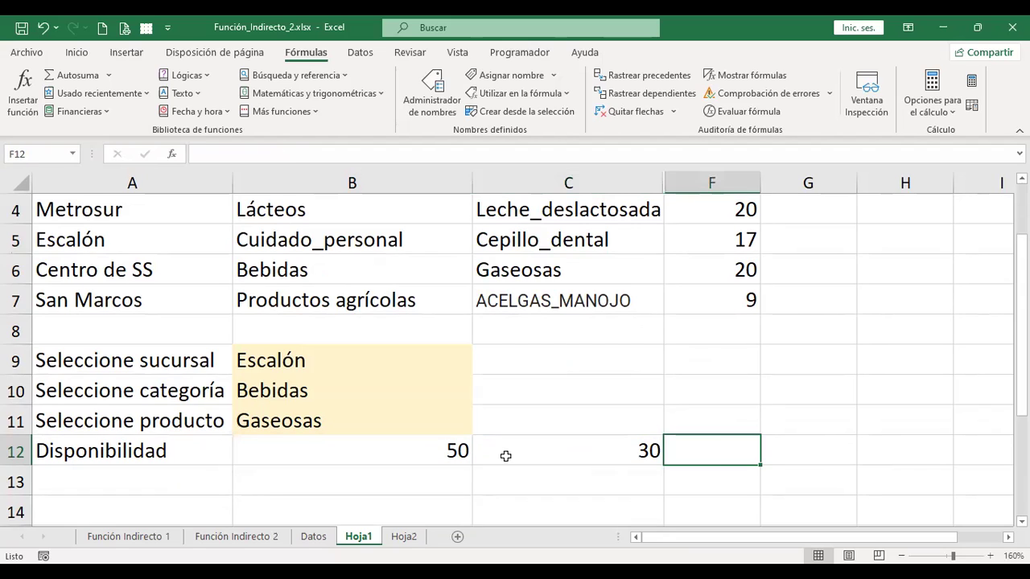
- Switch the B10 category to Carnes so B11 reads Carne_de_cerdo
{"action": "left_click", "coordinate": [367, 425]}
{"action": "left_click", "coordinate": [384, 394]}
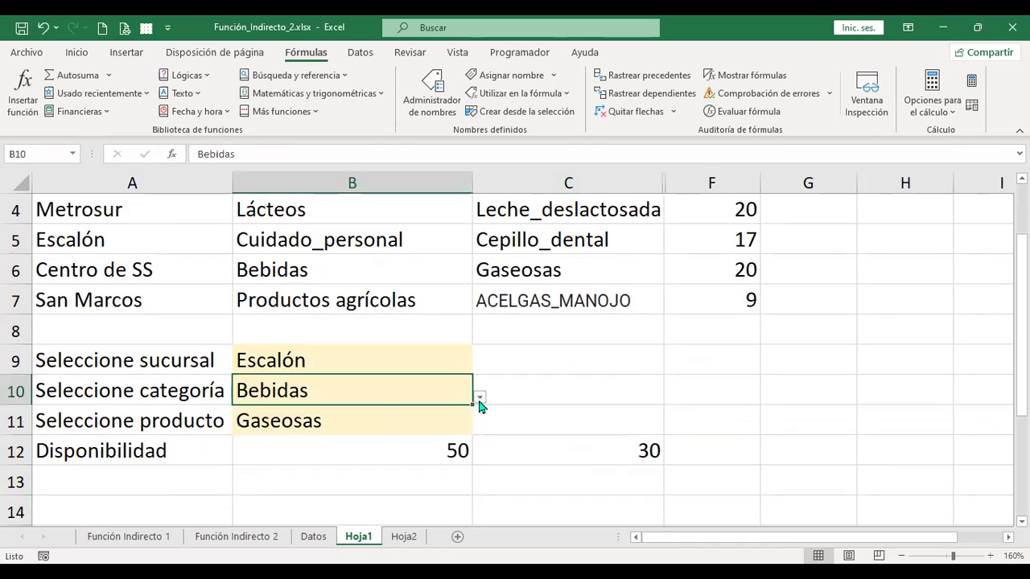
{"action": "left_click", "coordinate": [479, 400]}
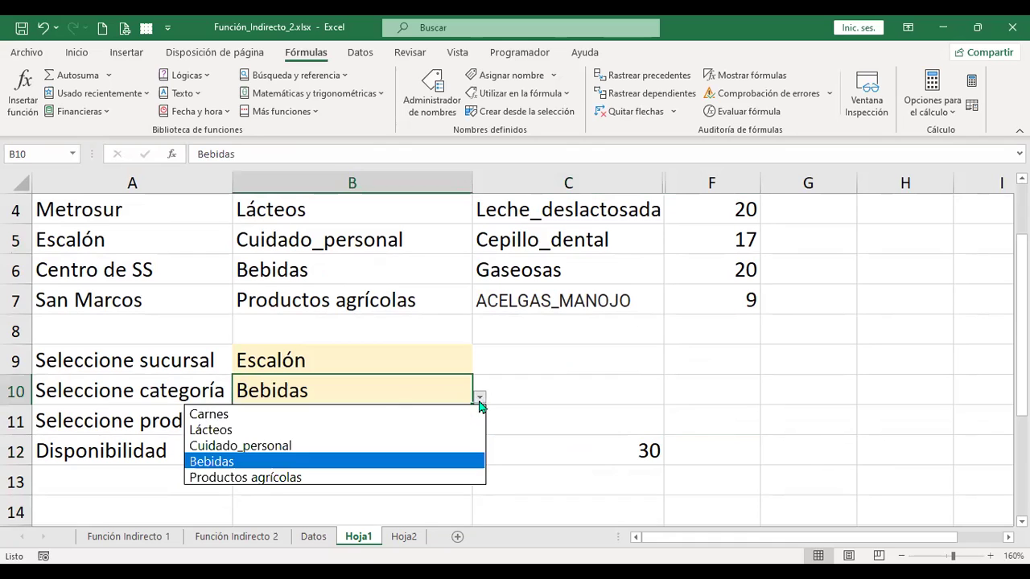
{"action": "left_click", "coordinate": [331, 420]}
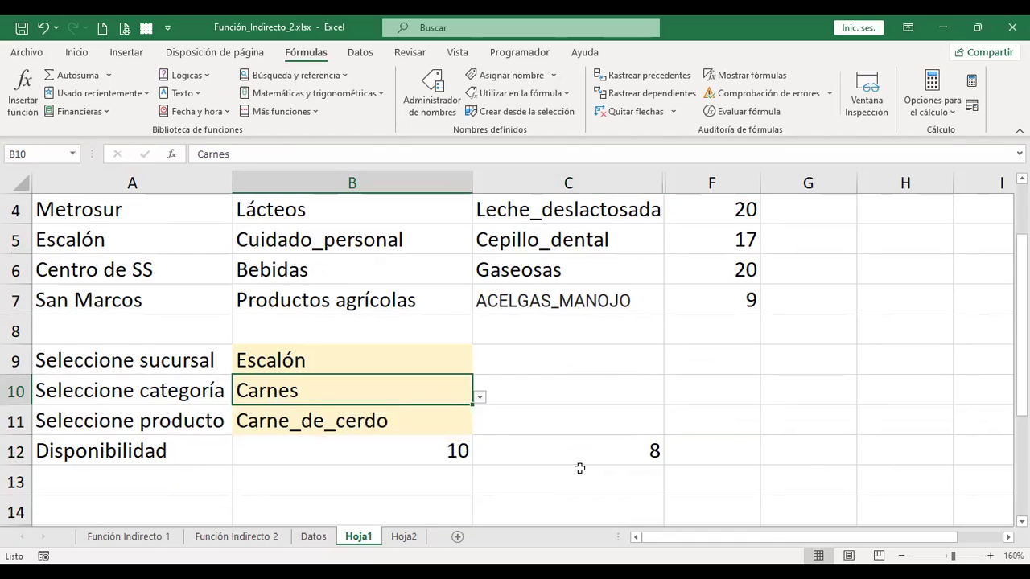
{"action": "scroll", "coordinate": [579, 469], "scroll_direction": "up", "scroll_amount": 1}
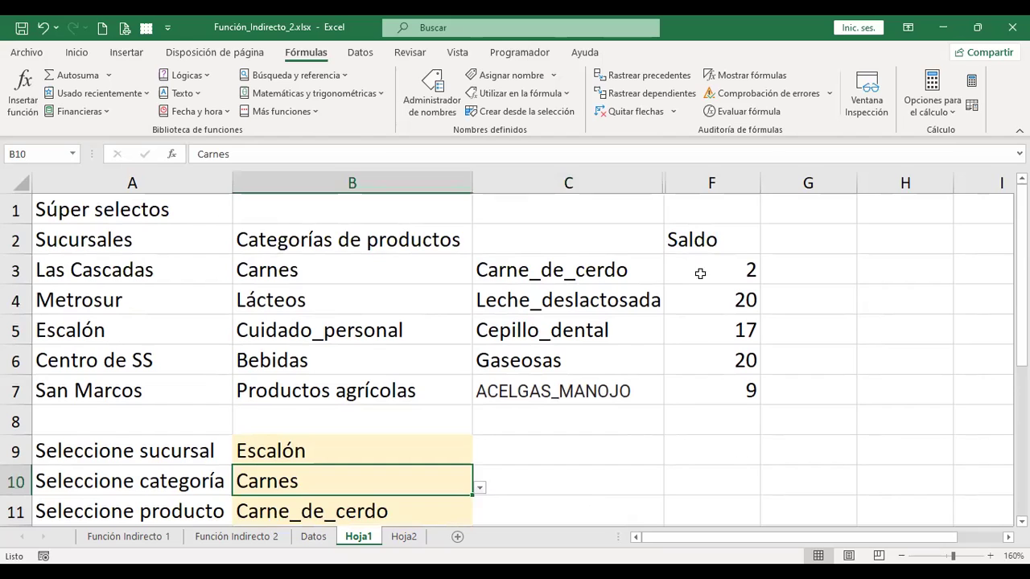
- Unhide the Existencias and Ventas columns D:E via Mostrar on columns C:F
{"action": "left_click", "coordinate": [698, 193], "text": "shift"}
{"action": "right_click", "coordinate": [698, 194]}
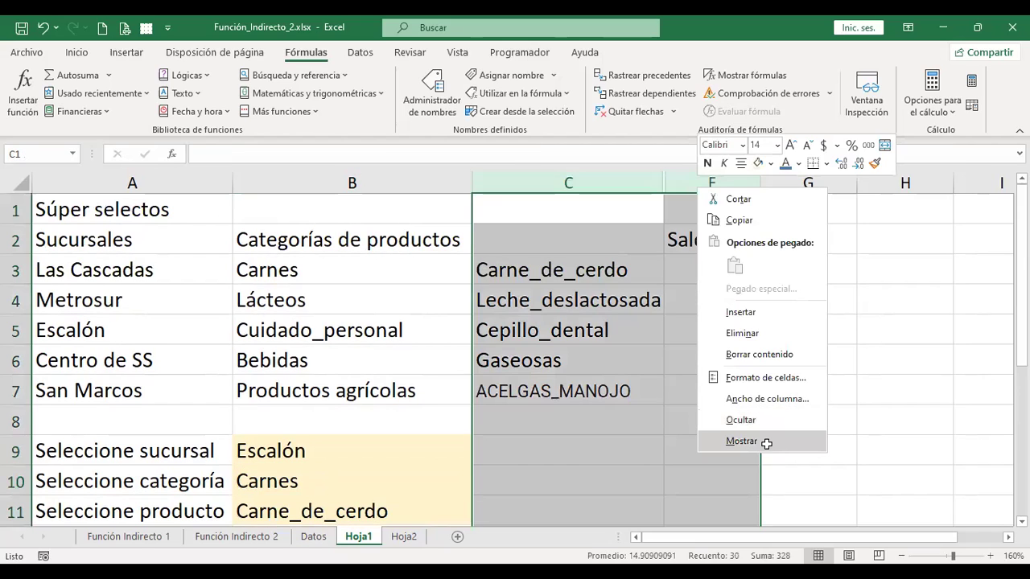
{"action": "left_click", "coordinate": [741, 440]}
{"action": "scroll", "coordinate": [747, 404], "scroll_direction": "down", "scroll_amount": 1}
{"action": "scroll", "coordinate": [747, 405], "scroll_direction": "down", "scroll_amount": 1}
{"action": "scroll", "coordinate": [748, 404], "scroll_direction": "down", "scroll_amount": 1}
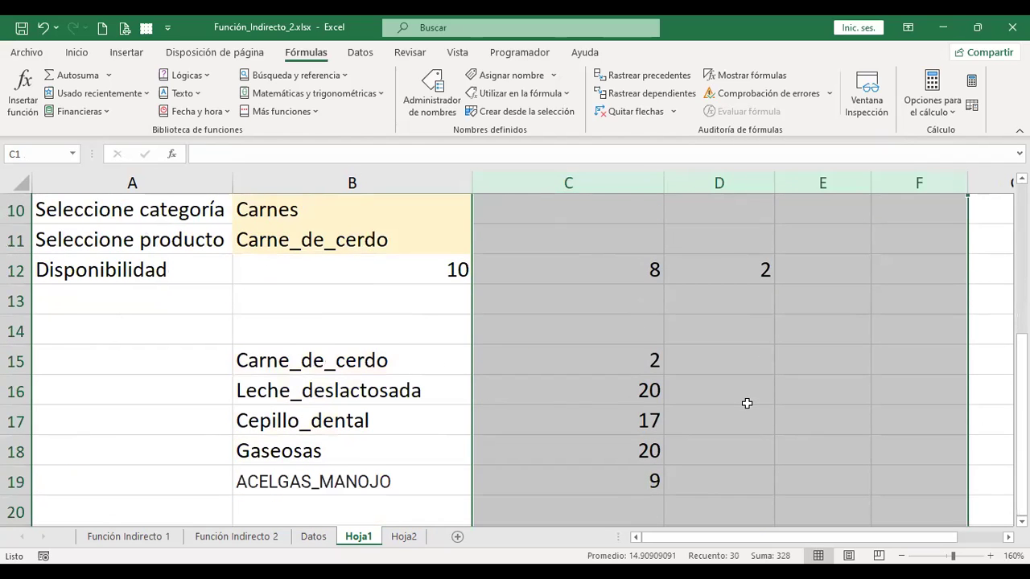
{"action": "scroll", "coordinate": [746, 403], "scroll_direction": "up", "scroll_amount": 3}
{"action": "scroll", "coordinate": [747, 403], "scroll_direction": "up", "scroll_amount": 3}
- Review the D12 balance formula, showing 2, against the product table A3:F7
{"action": "left_click", "coordinate": [733, 451]}
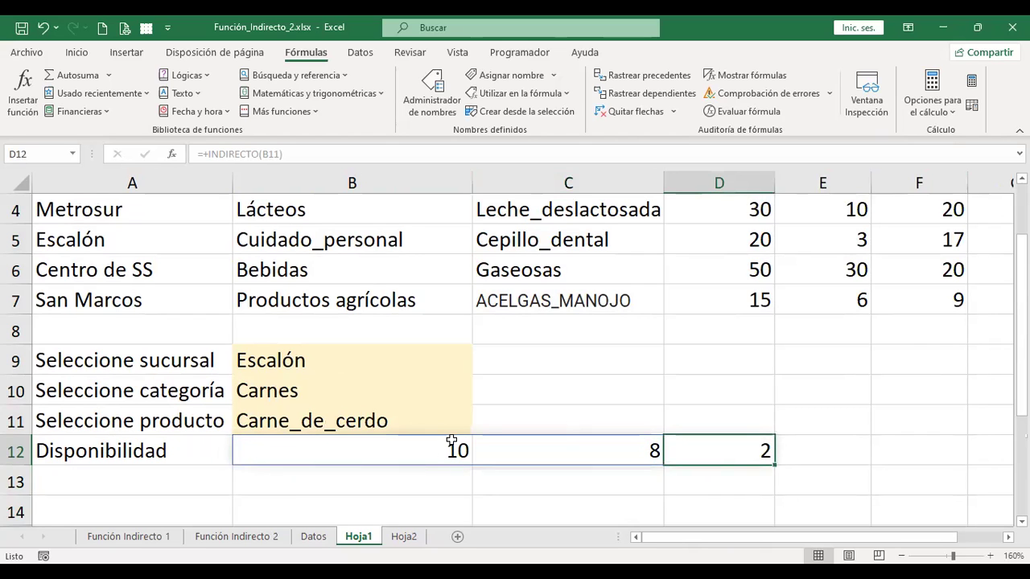
{"action": "scroll", "coordinate": [534, 367], "scroll_direction": "up", "scroll_amount": 1}
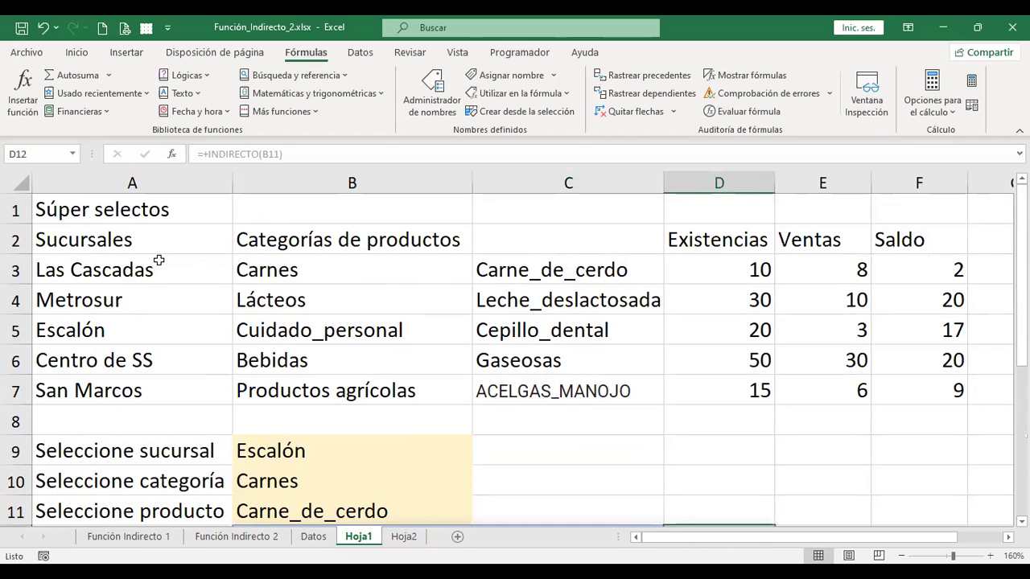
{"action": "left_click_drag", "start_coordinate": [165, 266], "coordinate": [919, 390]}
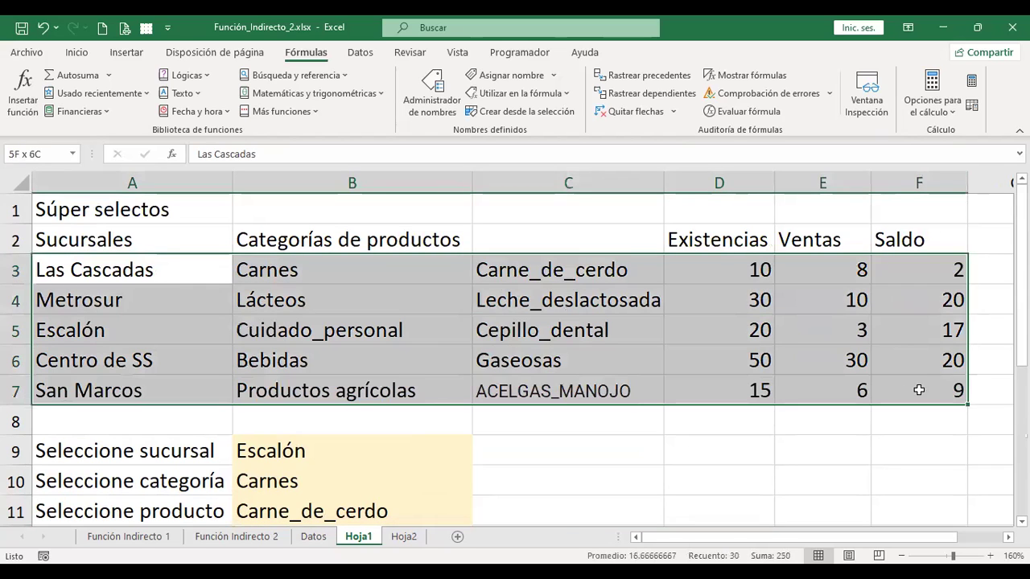
{"action": "scroll", "coordinate": [722, 354], "scroll_direction": "down", "scroll_amount": 2}
{"action": "left_click", "coordinate": [722, 354]}
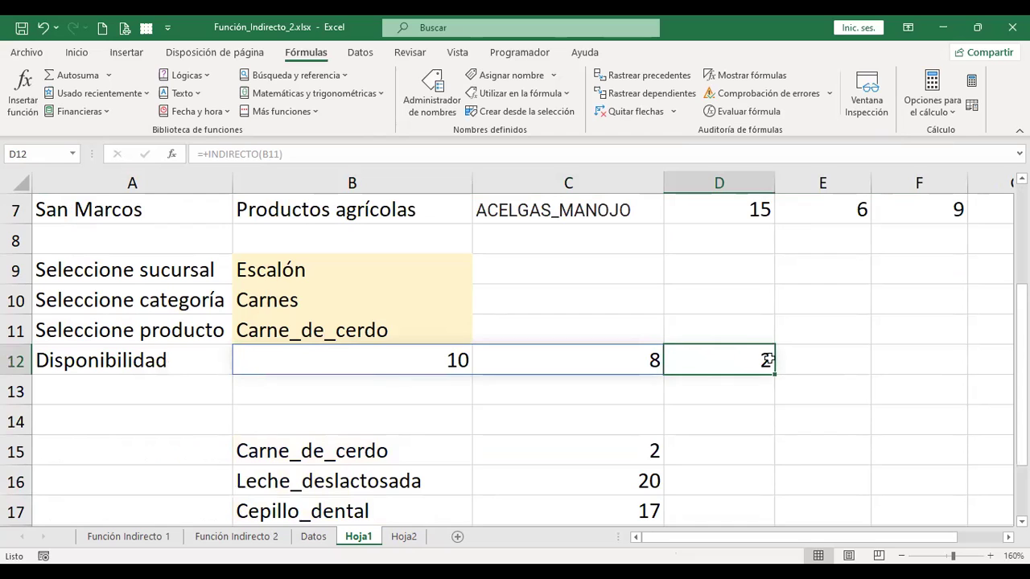
{"action": "scroll", "coordinate": [764, 361], "scroll_direction": "down", "scroll_amount": 1}
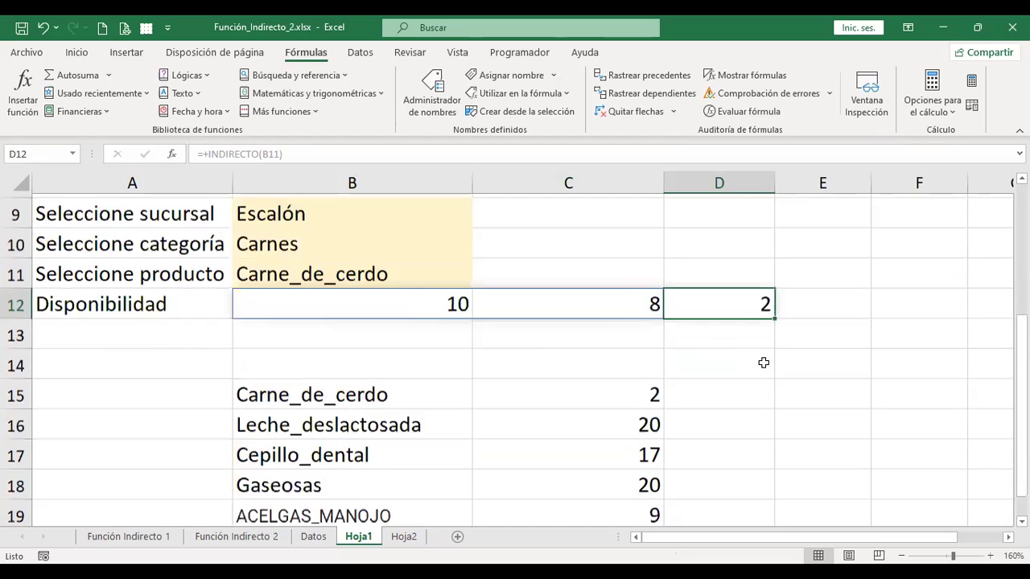
{"action": "mouse_move", "coordinate": [378, 361]}
{"action": "left_mouse_down"}
{"action": "mouse_move", "coordinate": [611, 446]}
{"action": "mouse_move", "coordinate": [603, 481]}
{"action": "left_mouse_up"}
- Inspect the product names C3:C7, the Saldo values F3:F7 and the D12 balance again
{"action": "scroll", "coordinate": [534, 481], "scroll_direction": "up", "scroll_amount": 1}
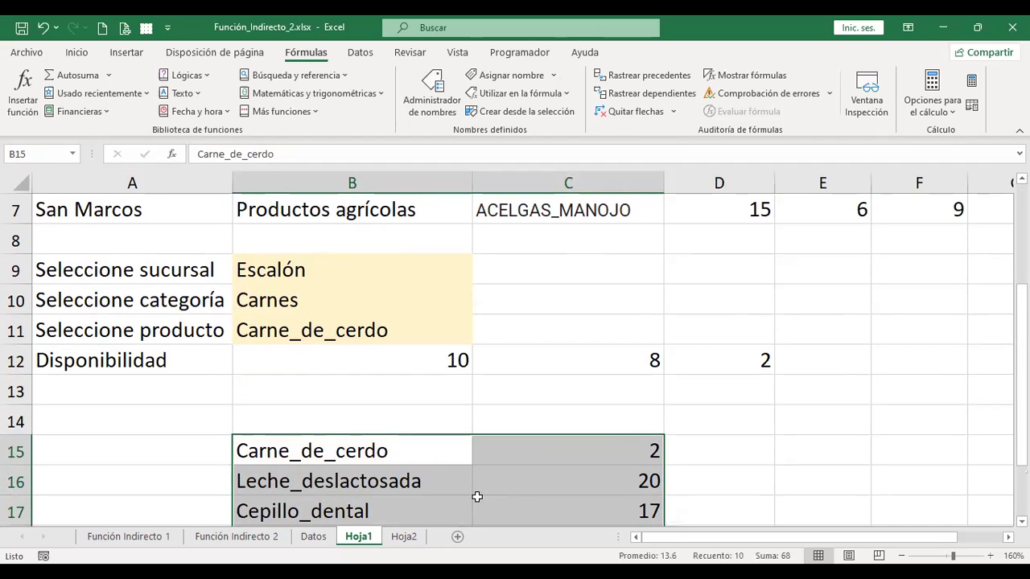
{"action": "scroll", "coordinate": [400, 444], "scroll_direction": "up", "scroll_amount": 1}
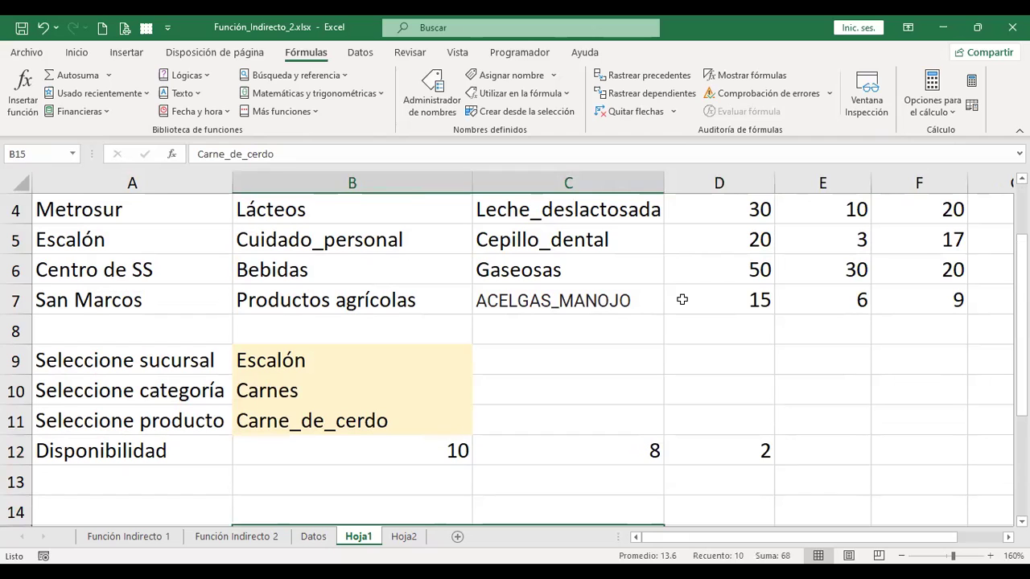
{"action": "scroll", "coordinate": [521, 279], "scroll_direction": "up", "scroll_amount": 1}
{"action": "scroll", "coordinate": [520, 279], "scroll_direction": "up", "scroll_amount": 1}
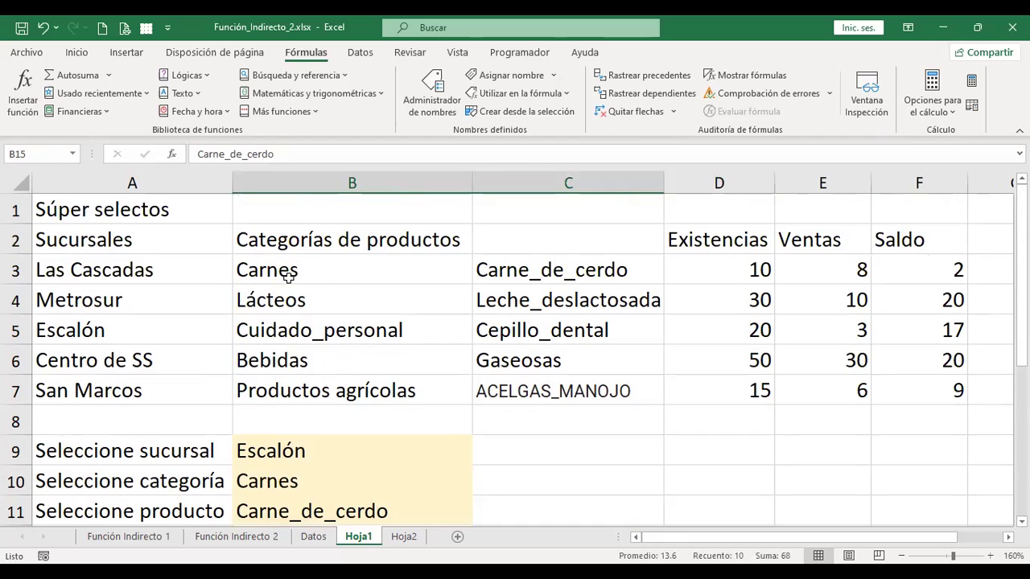
{"action": "left_click_drag", "start_coordinate": [287, 268], "coordinate": [297, 366]}
{"action": "left_click", "coordinate": [117, 263]}
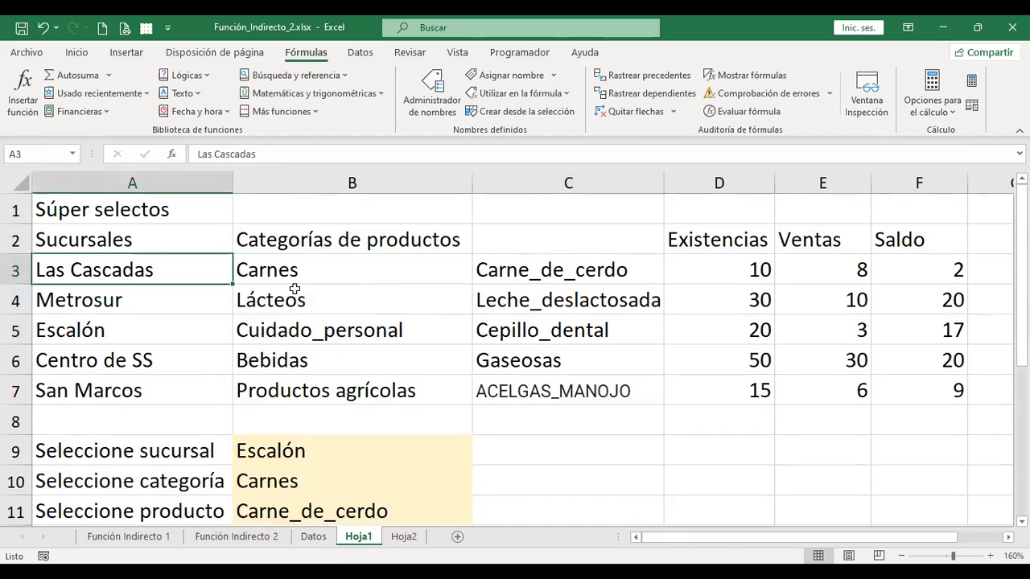
{"action": "left_click_drag", "start_coordinate": [577, 266], "coordinate": [599, 392]}
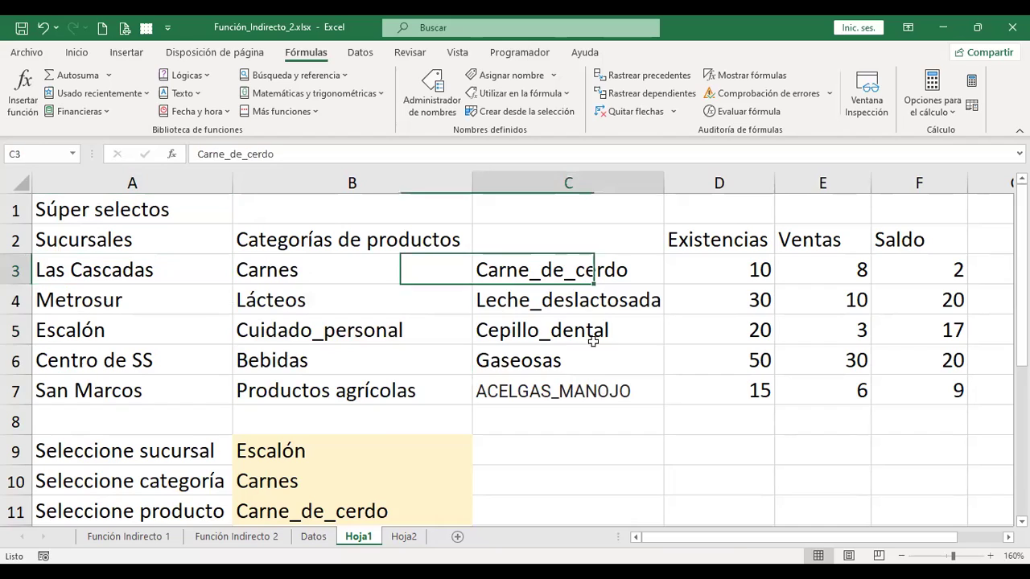
{"action": "left_click", "coordinate": [384, 287]}
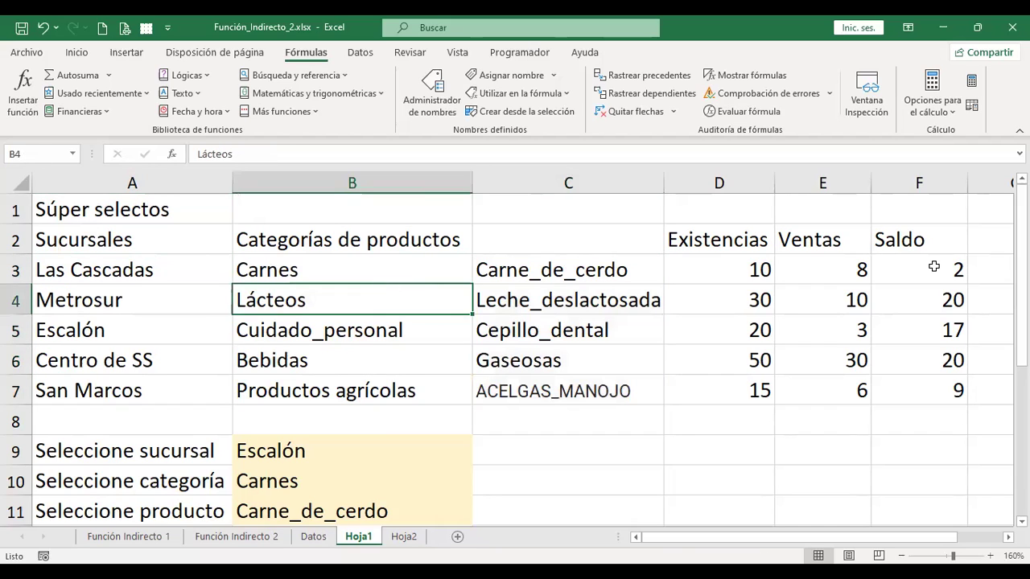
{"action": "left_click_drag", "start_coordinate": [933, 267], "coordinate": [945, 395]}
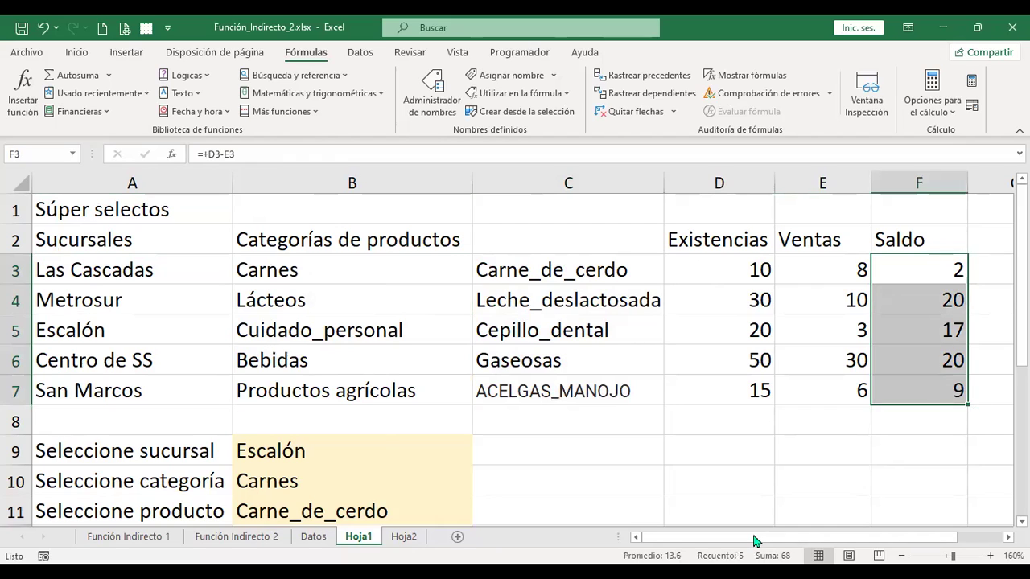
{"action": "scroll", "coordinate": [719, 442], "scroll_direction": "down", "scroll_amount": 1}
{"action": "left_click", "coordinate": [719, 445]}
{"action": "scroll", "coordinate": [808, 441], "scroll_direction": "up", "scroll_amount": 1}
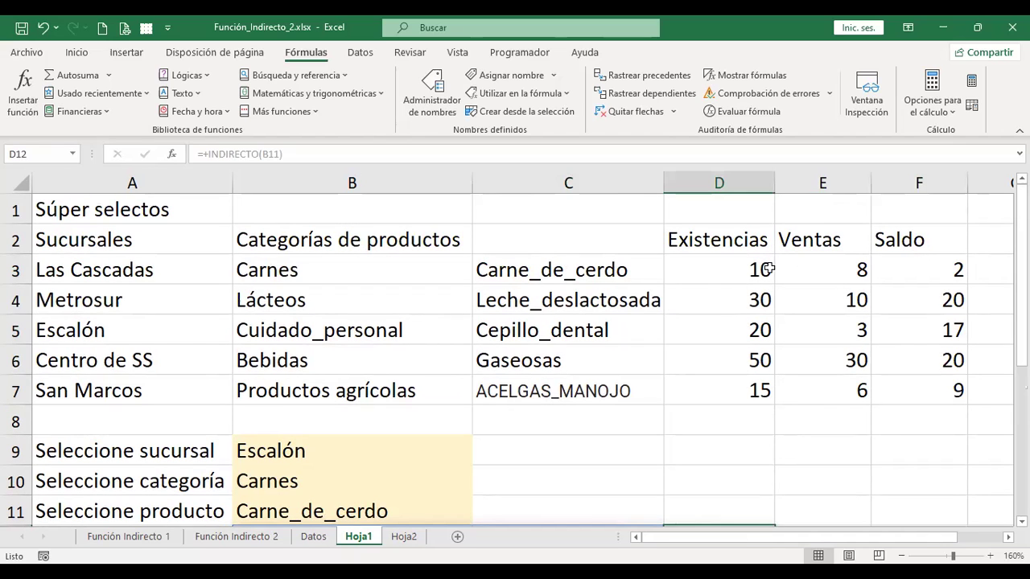
{"action": "scroll", "coordinate": [677, 336], "scroll_direction": "down", "scroll_amount": 2}
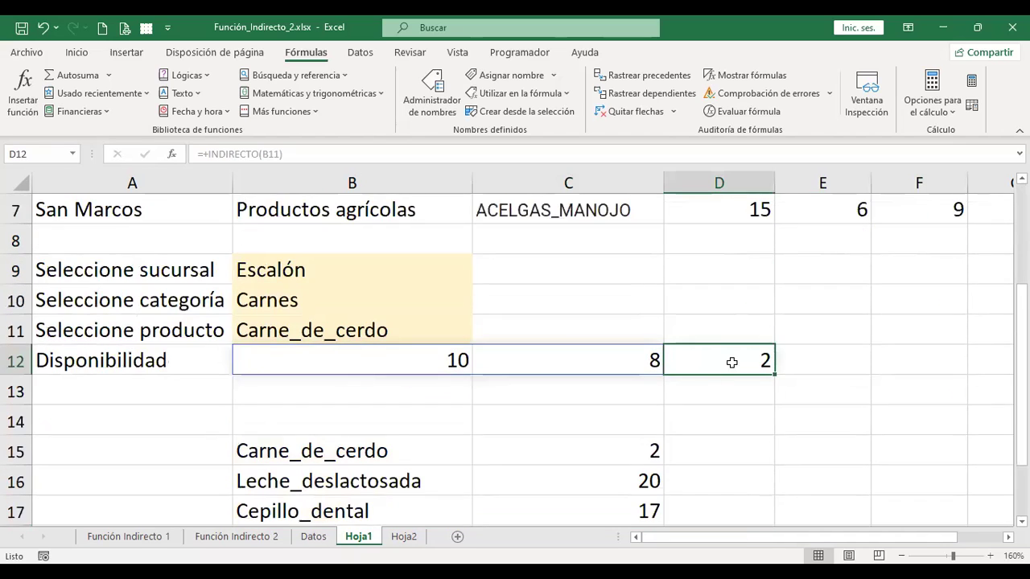
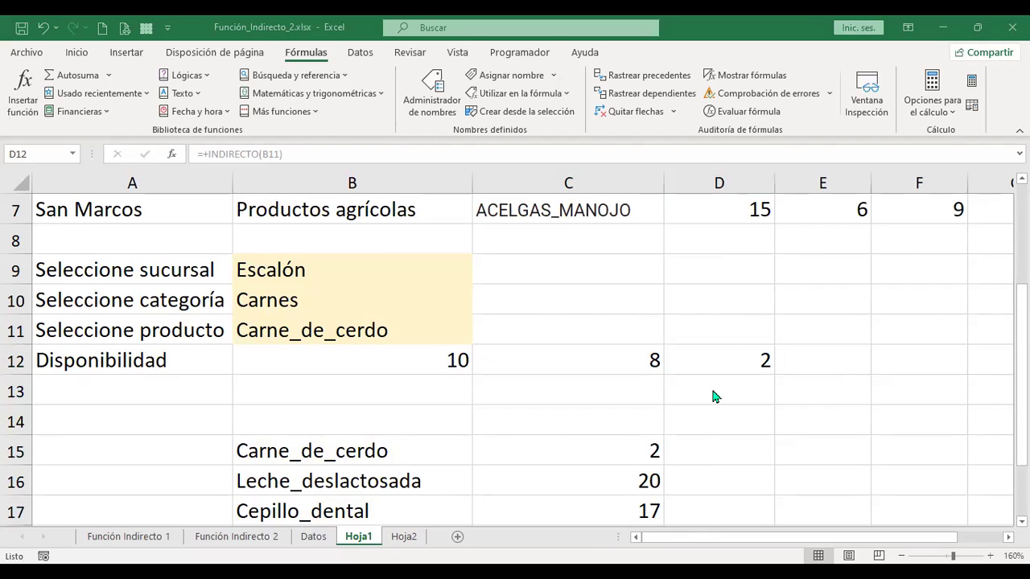
- Inspect the INDIRECTO formulas in B11, B12 and C19 on Hoja1, then go to Hoja2
{"action": "scroll", "coordinate": [518, 501], "scroll_direction": "up", "scroll_amount": 1}
{"action": "scroll", "coordinate": [562, 498], "scroll_direction": "up", "scroll_amount": 1}
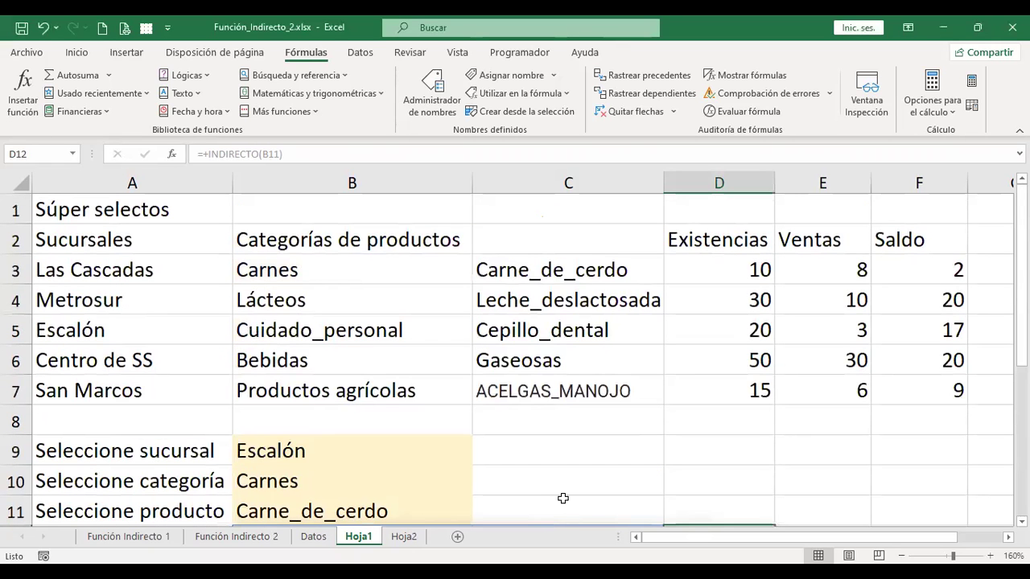
{"action": "scroll", "coordinate": [559, 429], "scroll_direction": "down", "scroll_amount": 2}
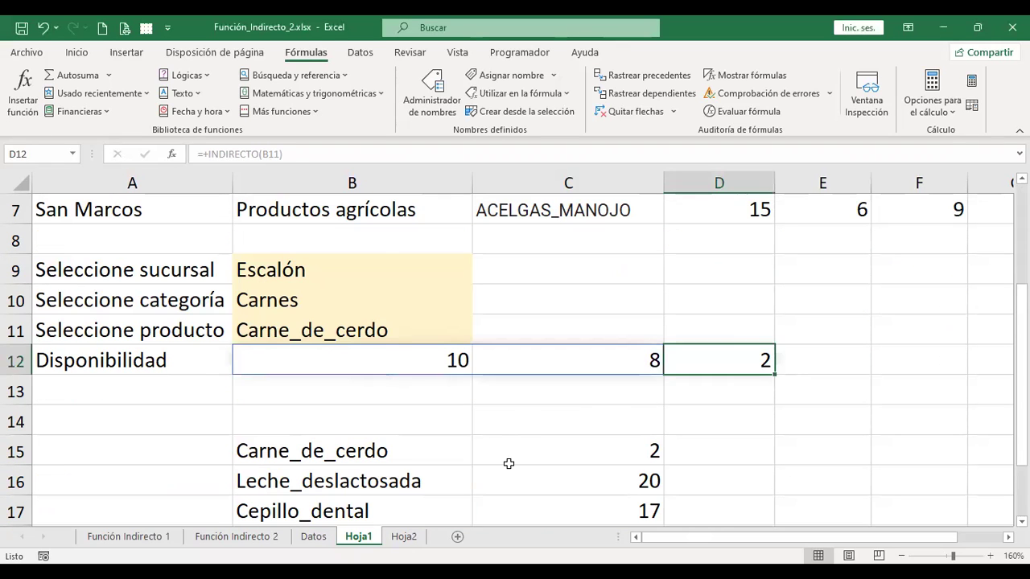
{"action": "left_click", "coordinate": [399, 328]}
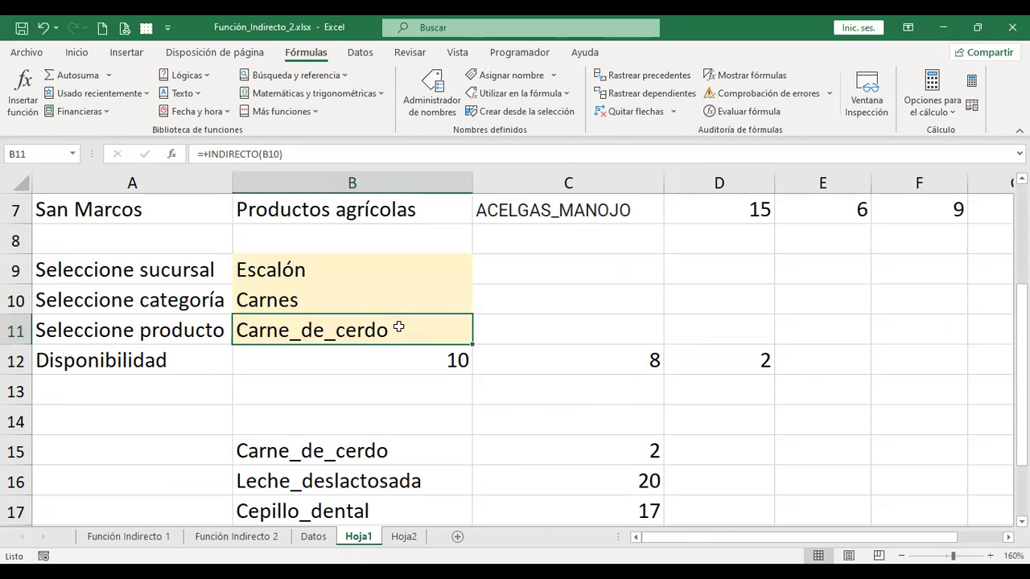
{"action": "left_click", "coordinate": [370, 366]}
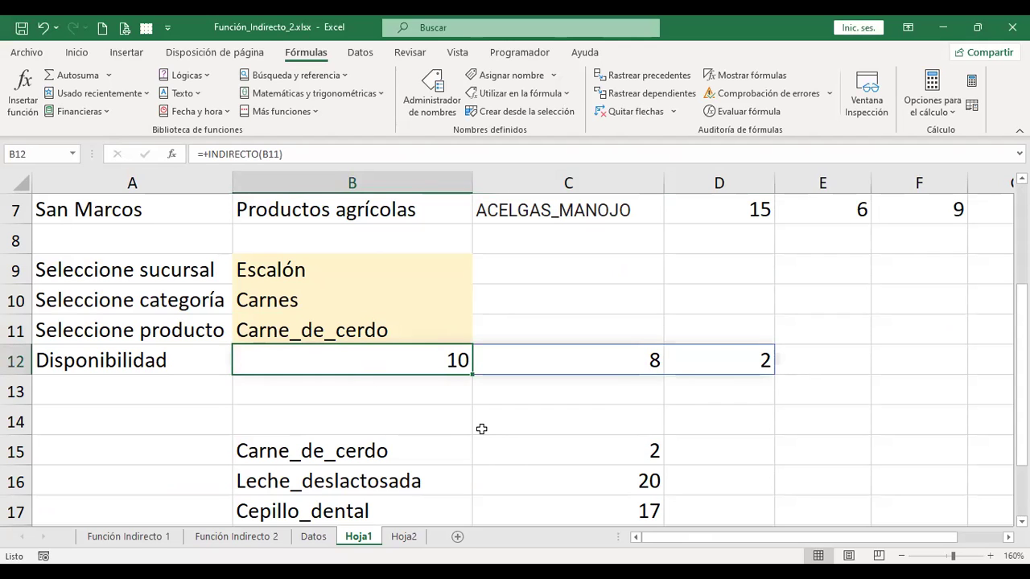
{"action": "scroll", "coordinate": [481, 429], "scroll_direction": "down", "scroll_amount": 1}
{"action": "scroll", "coordinate": [481, 429], "scroll_direction": "down", "scroll_amount": 1}
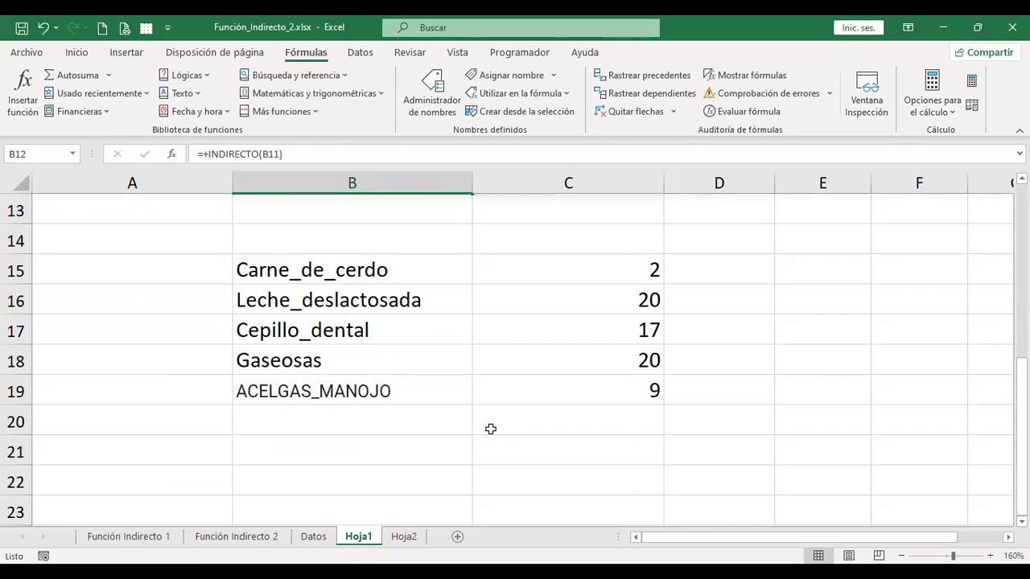
{"action": "left_click", "coordinate": [521, 391]}
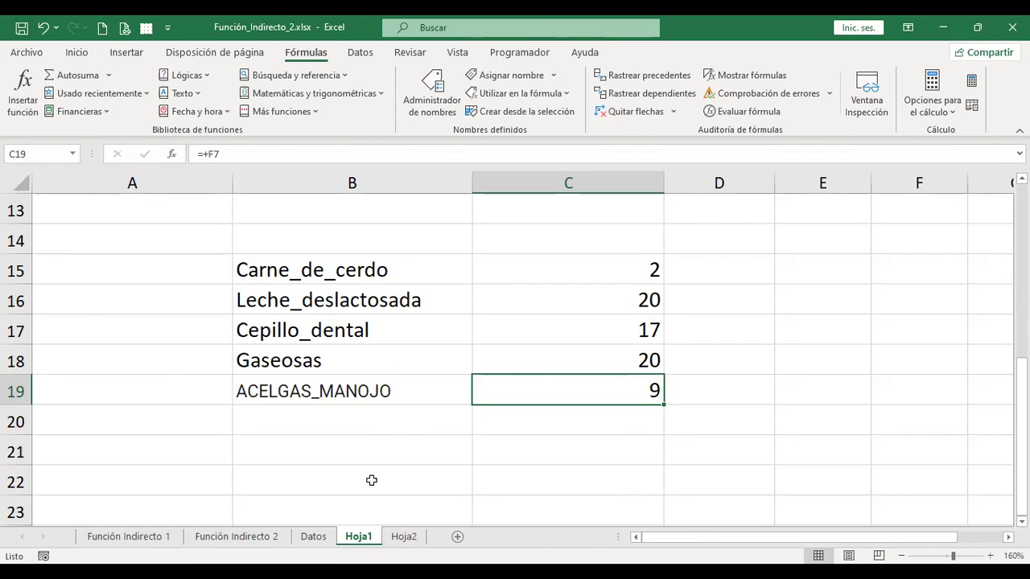
{"action": "left_click", "coordinate": [403, 537]}
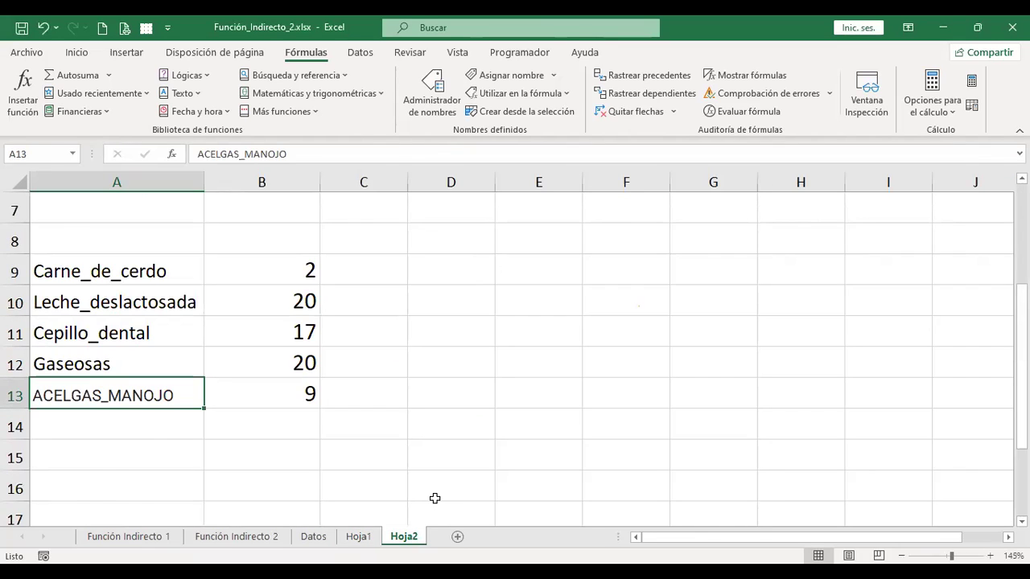
- Enter the grades 100, 85 and 100 in cells B4, B5 and B6
{"action": "scroll", "coordinate": [435, 496], "scroll_direction": "up", "scroll_amount": 2}
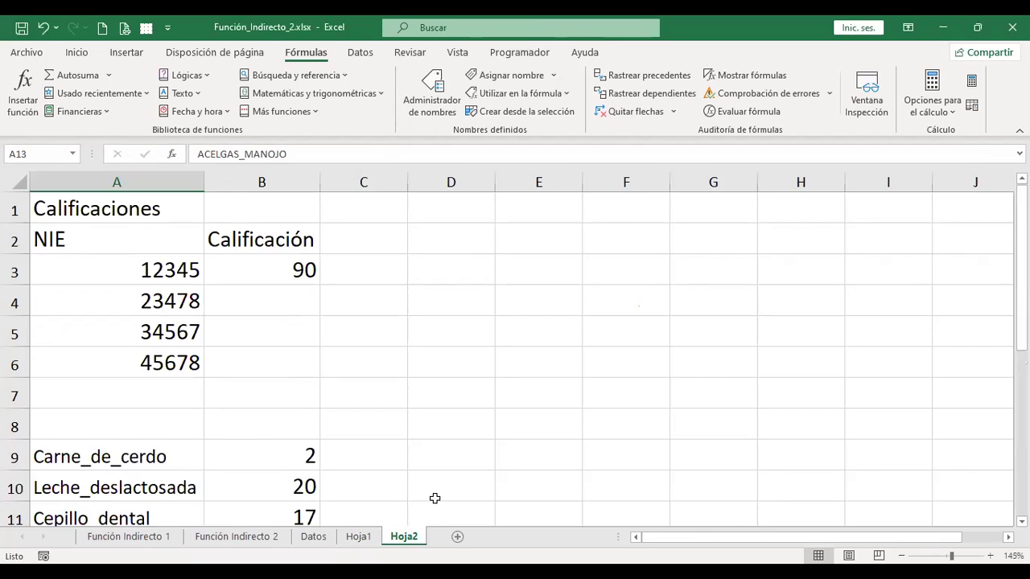
{"action": "left_click", "coordinate": [290, 306]}
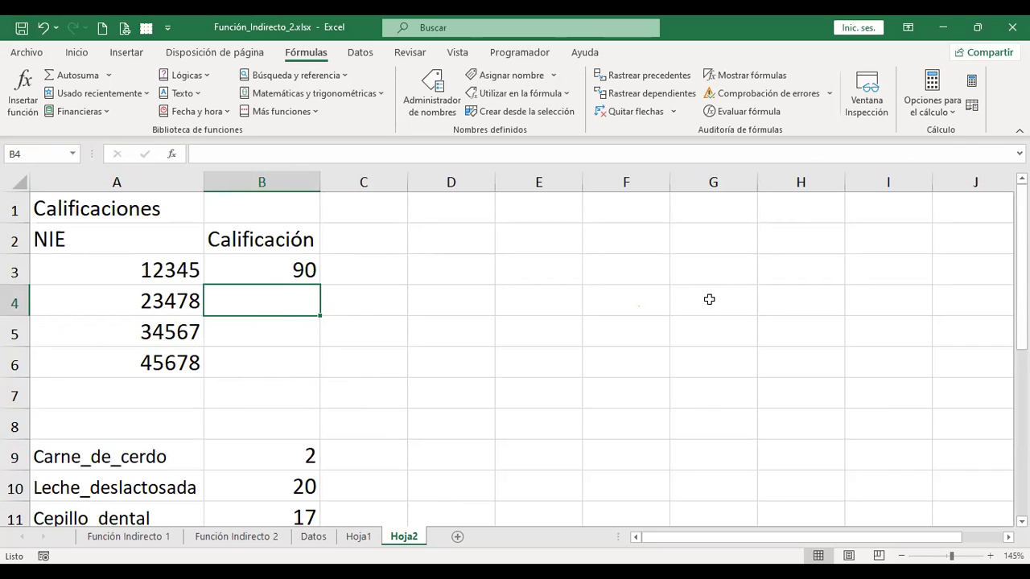
{"action": "type", "text": "10"}
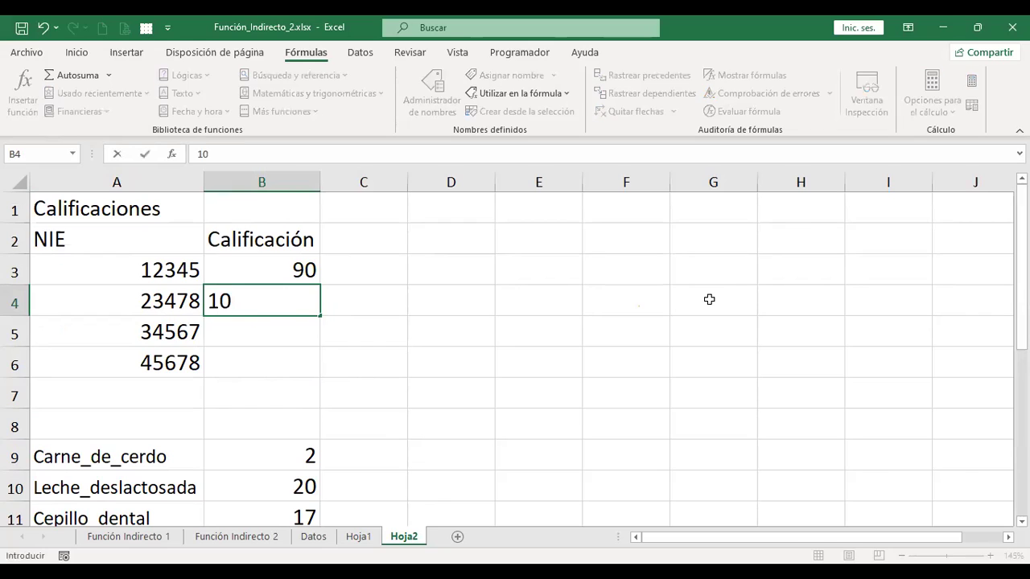
{"action": "type", "text": "0"}
{"action": "key", "text": "Return"}
{"action": "type", "text": "85"}
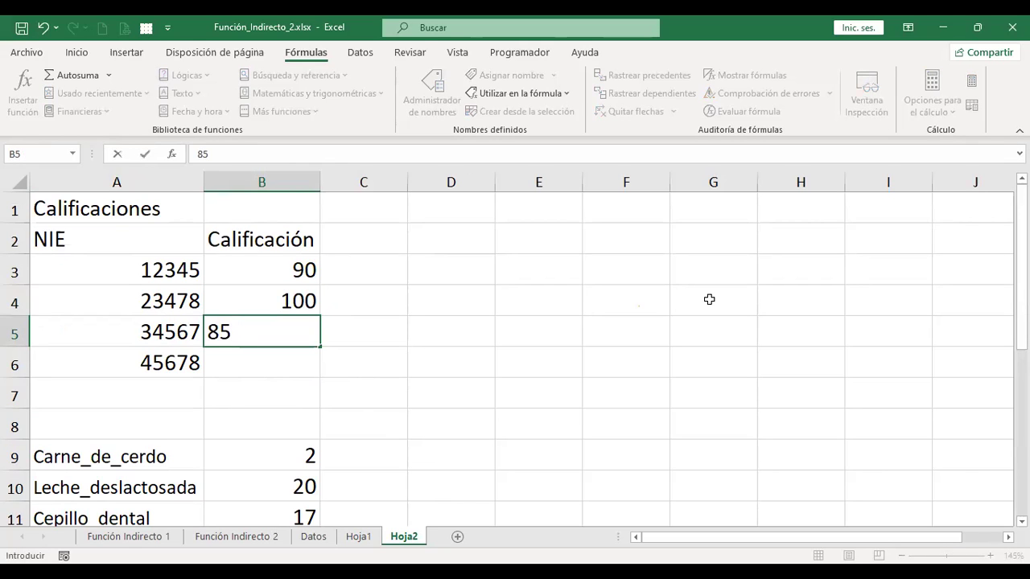
{"action": "key", "text": "Return"}
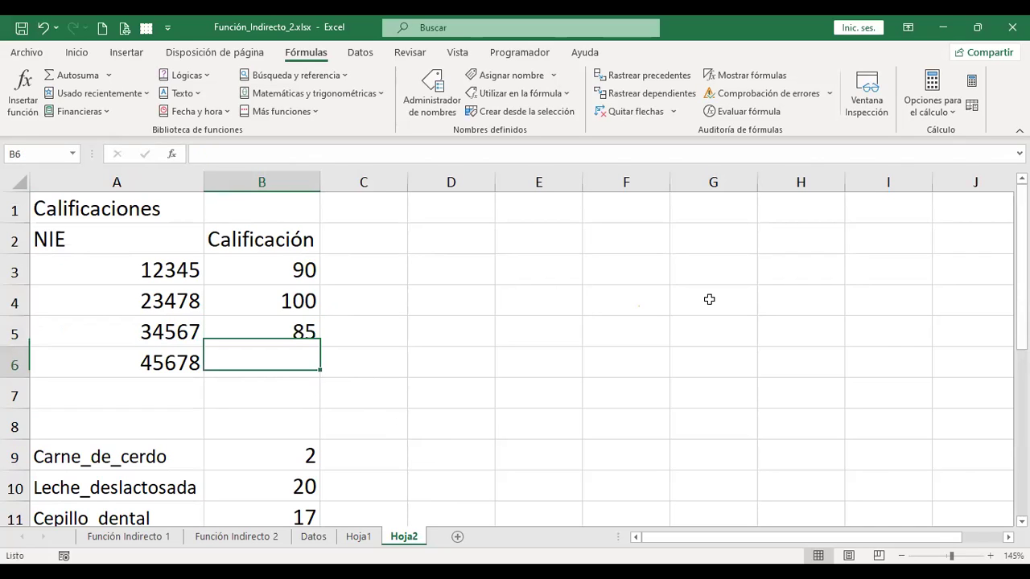
{"action": "type", "text": "100"}
{"action": "key", "text": "Return"}
{"action": "key", "text": "Up"}
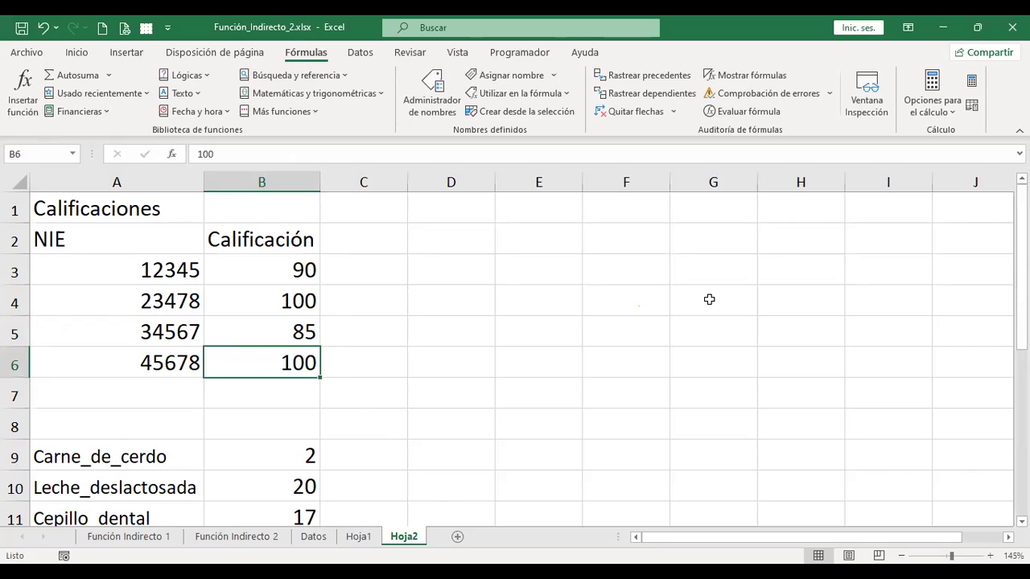
{"action": "key", "text": "Right"}
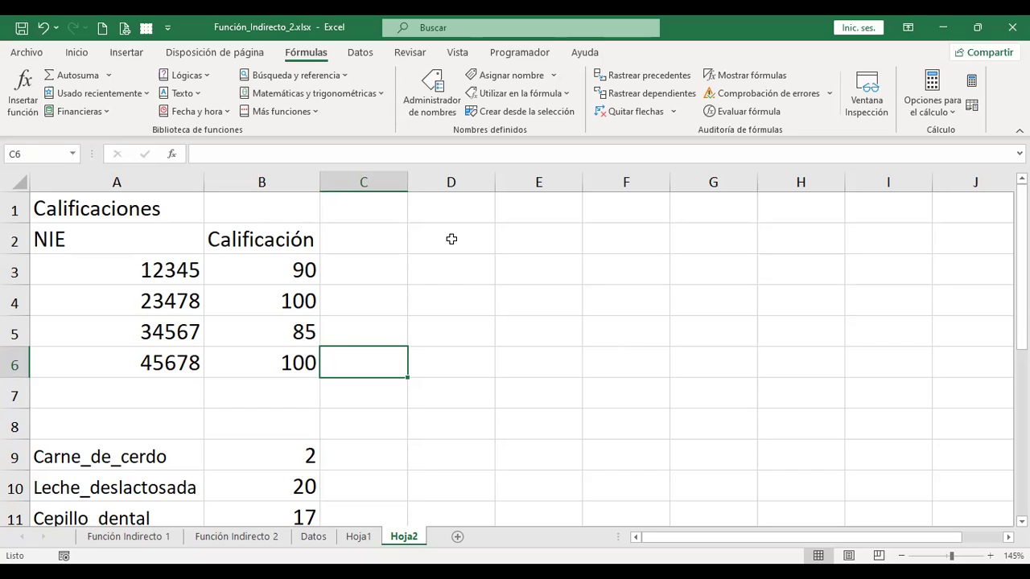
- Insert blank rows at row 8 beneath the grades table, then undo the last insertion
{"action": "left_click", "coordinate": [451, 239]}
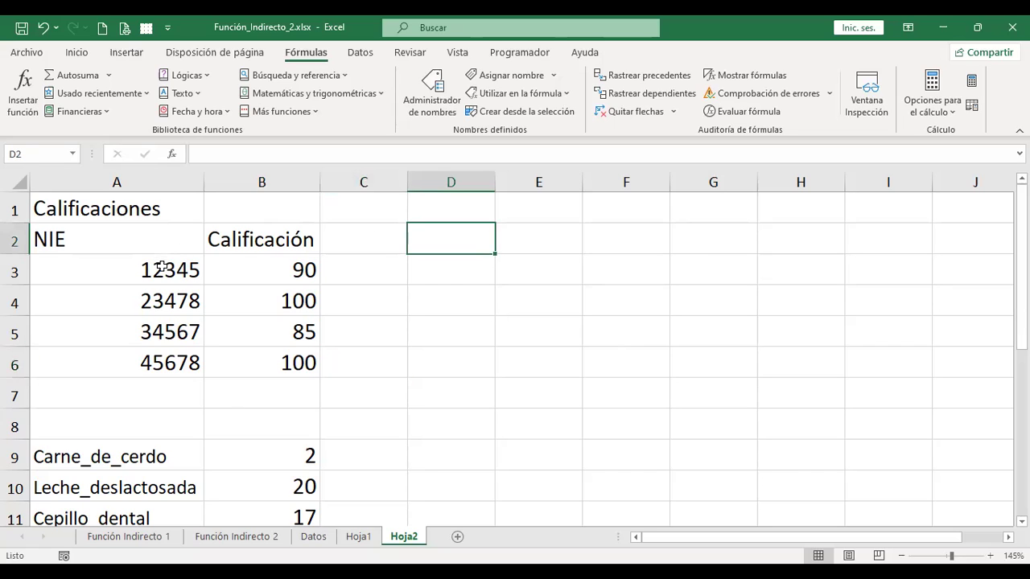
{"action": "left_click", "coordinate": [19, 419]}
{"action": "key", "text": "ctrl+plus"}
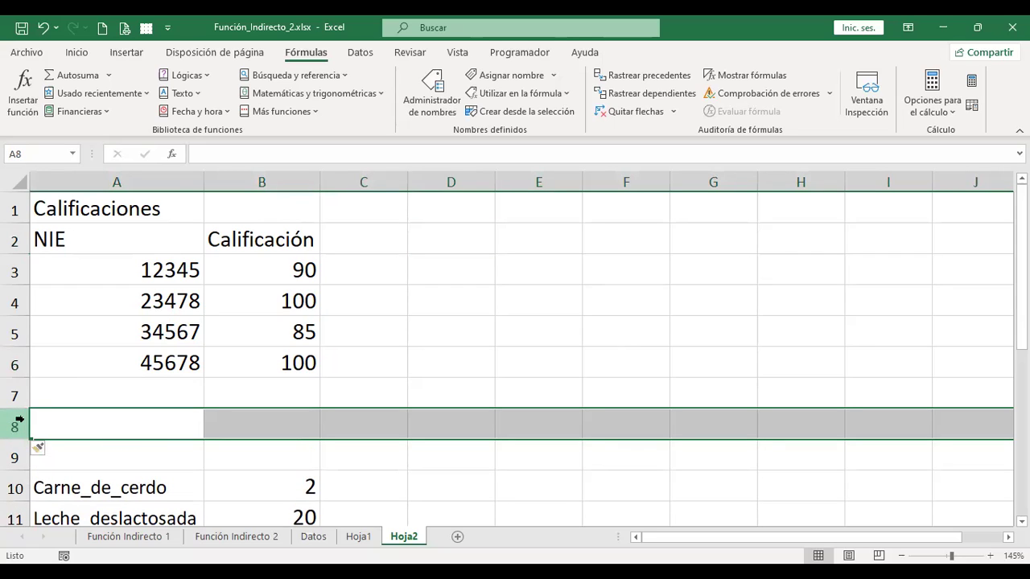
{"action": "key", "text": "ctrl+plus"}
{"action": "key", "text": "ctrl+plus"}
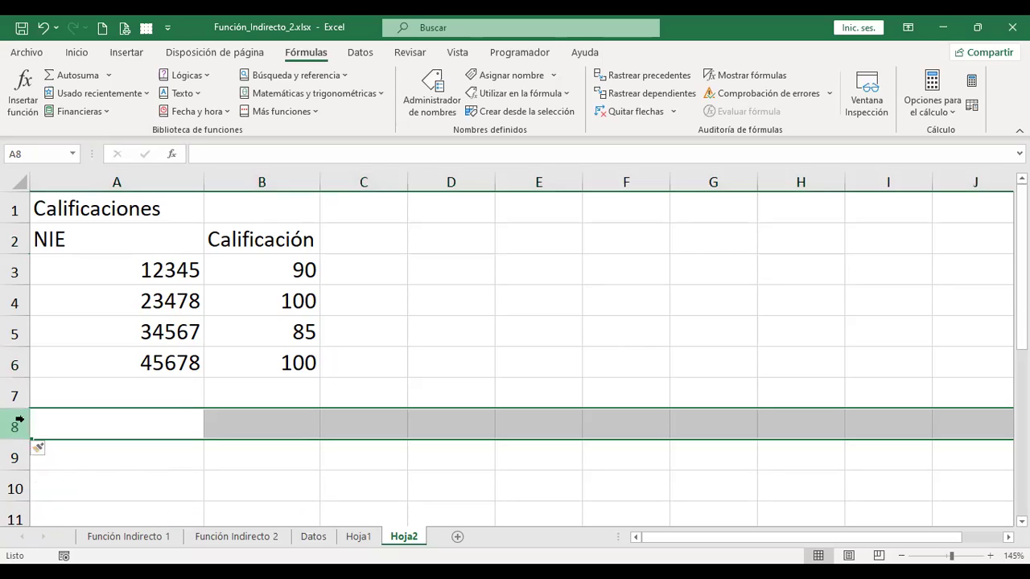
{"action": "key", "text": "ctrl+z"}
{"action": "key", "text": "ctrl+z"}
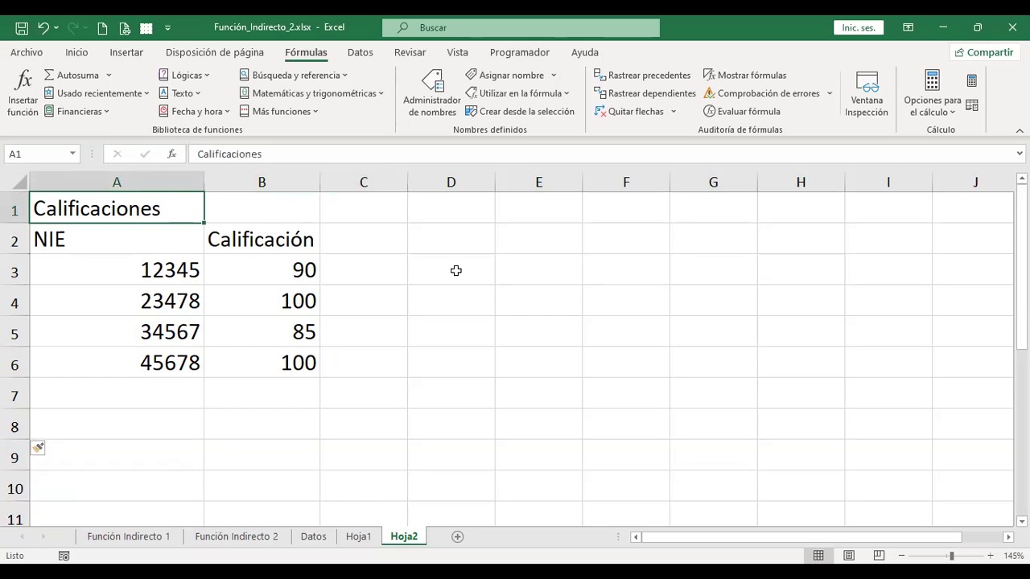
- Label cell A8 'Escriba NIE'
{"action": "left_click", "coordinate": [124, 417]}
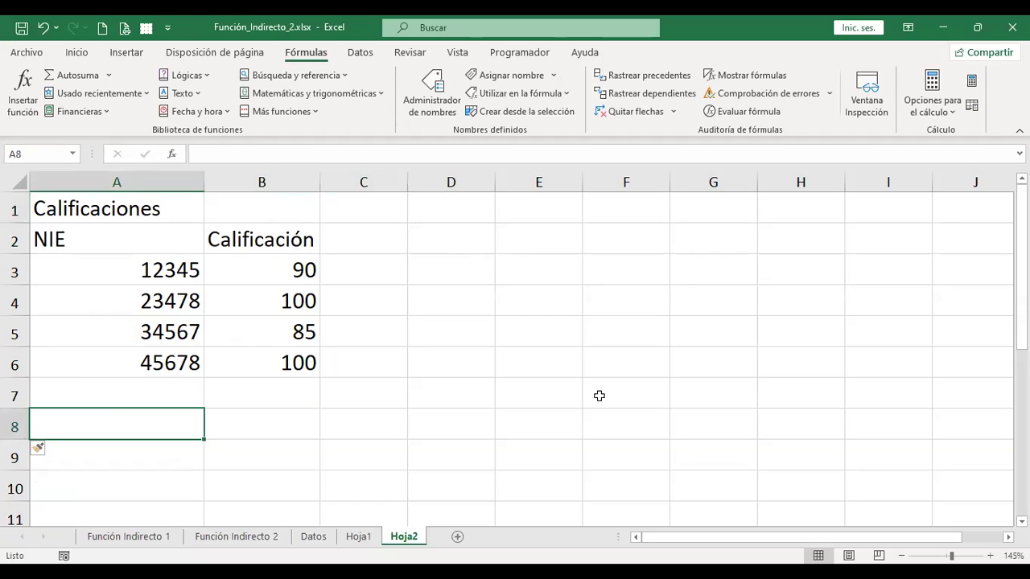
{"action": "type", "text": "Seleccione"}
{"action": "key", "text": "BackSpace"}
{"action": "key", "text": "BackSpace"}
{"action": "key", "text": "BackSpace"}
{"action": "key", "text": "BackSpace"}
{"action": "key", "text": "BackSpace"}
{"action": "type", "text": "Escriba "}
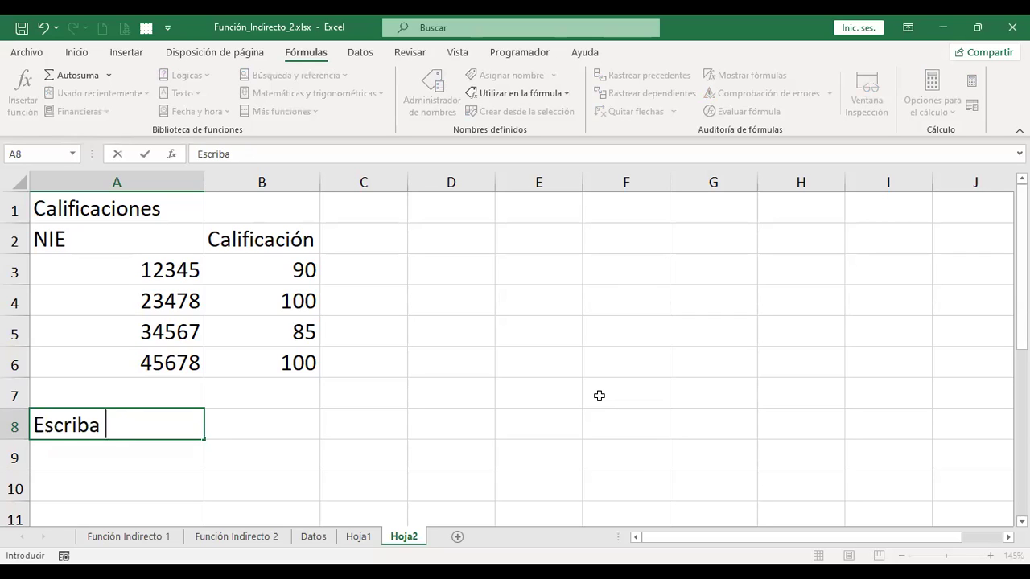
{"action": "type", "text": "NIE"}
{"action": "key", "text": "Return"}
{"action": "key", "text": "Up"}
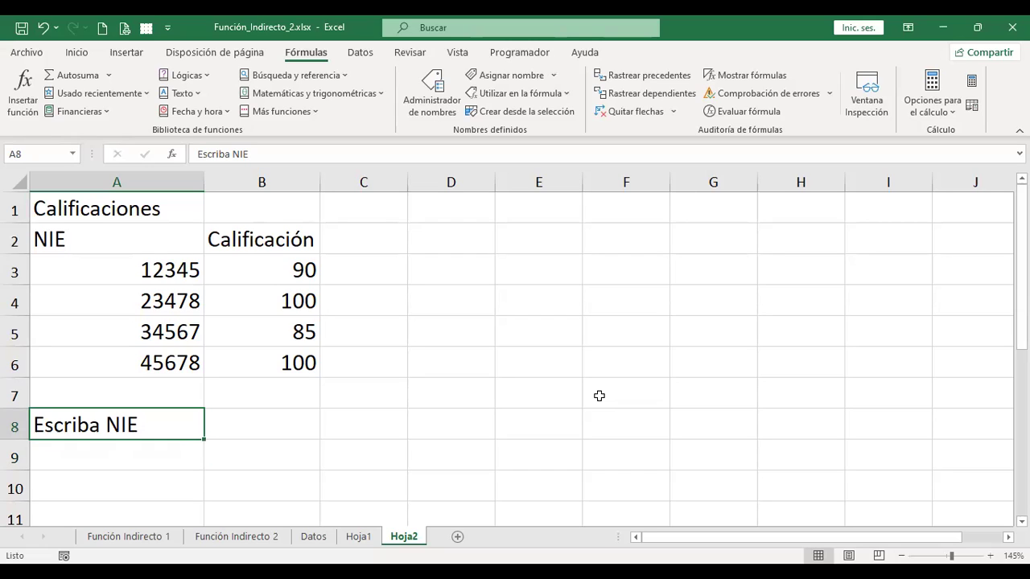
- Select the first NIE in A3 and switch back to Hoja1
{"action": "key", "text": "Right"}
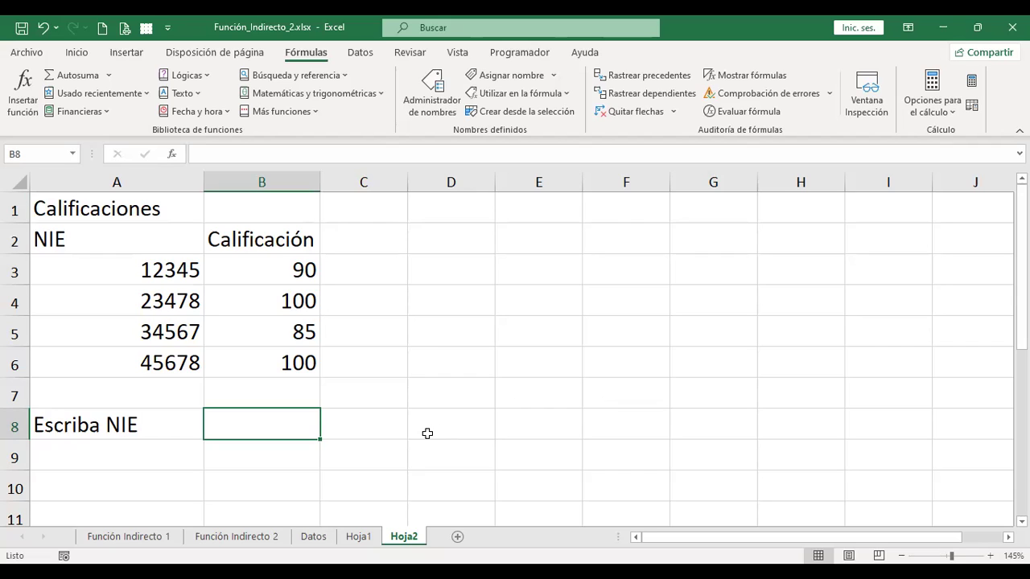
{"action": "left_click", "coordinate": [368, 424]}
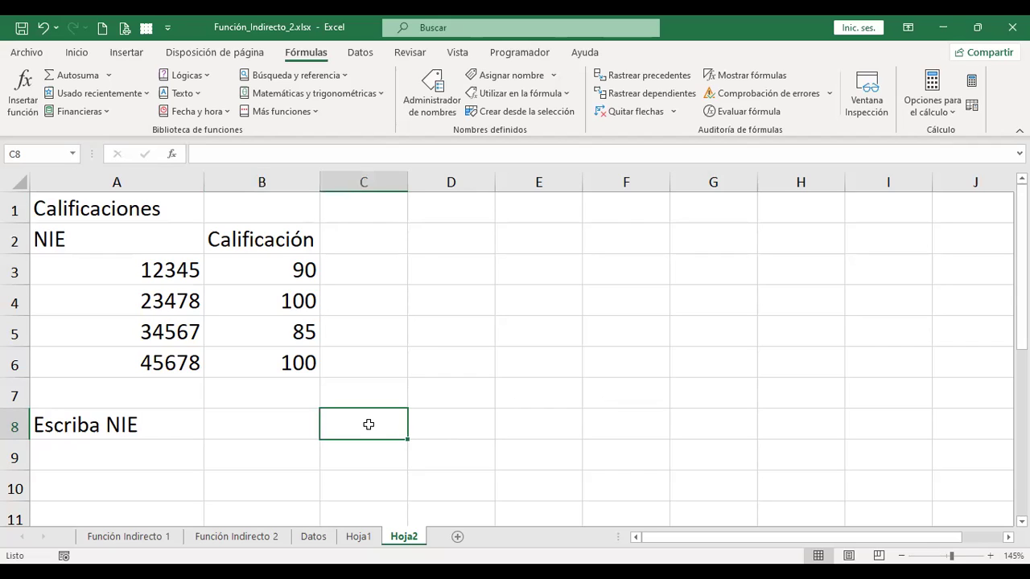
{"action": "left_click", "coordinate": [165, 269]}
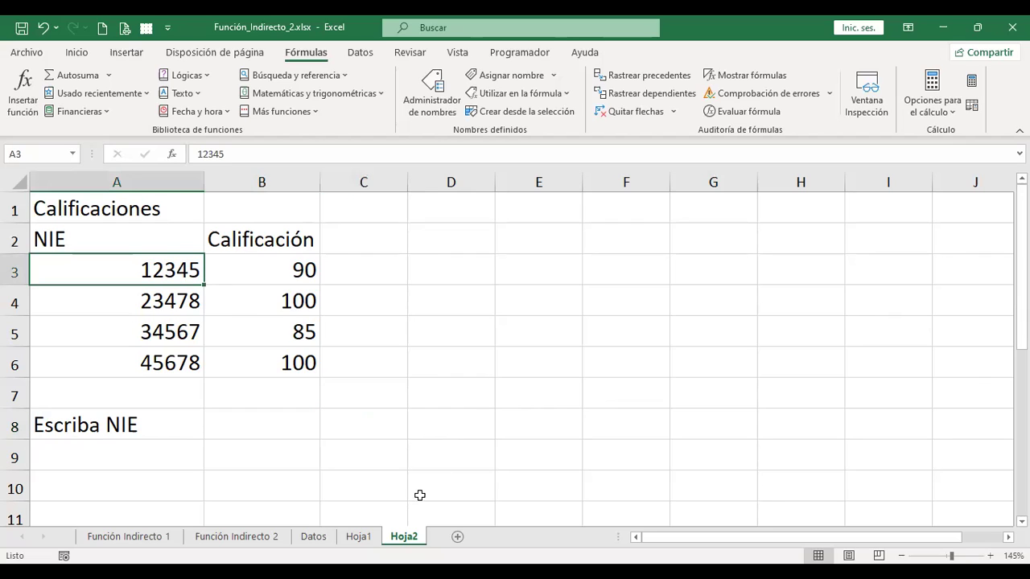
{"action": "key", "text": "ctrl+Page_Up"}
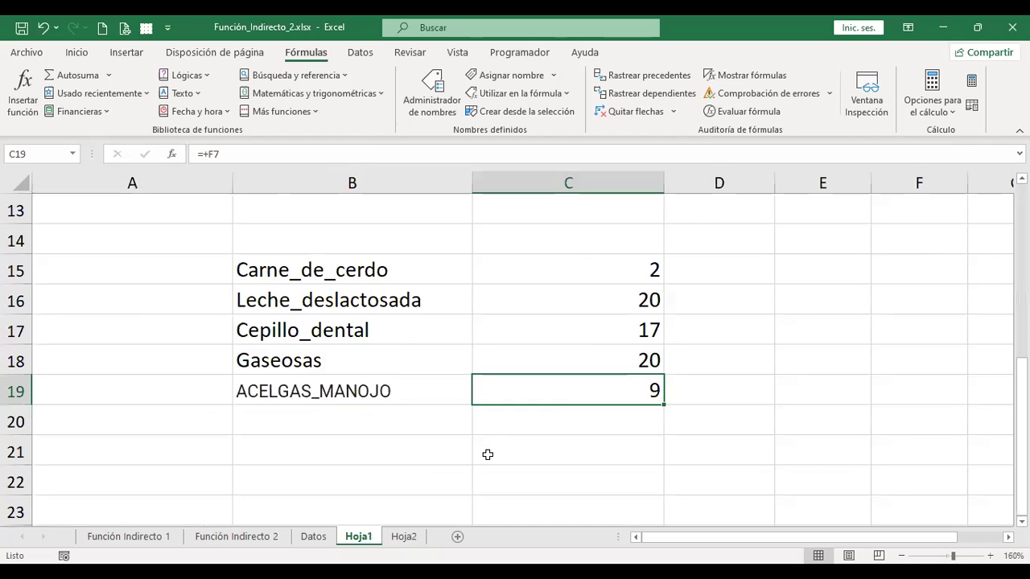
- Return to Hoja2 and select B8 beside the Escriba NIE prompt
{"action": "scroll", "coordinate": [488, 455], "scroll_direction": "up", "scroll_amount": 1}
{"action": "scroll", "coordinate": [487, 454], "scroll_direction": "up", "scroll_amount": 1}
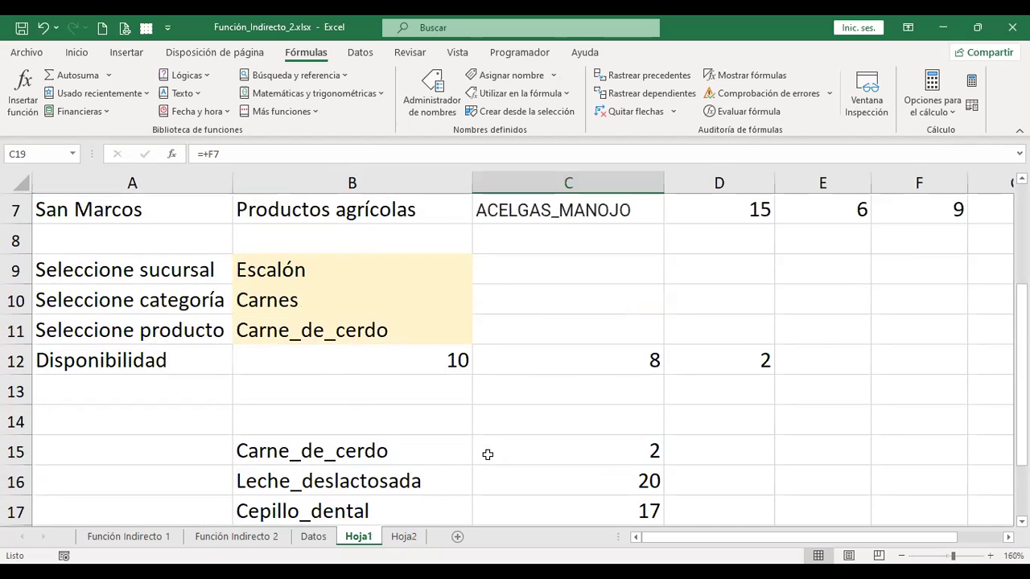
{"action": "scroll", "coordinate": [488, 455], "scroll_direction": "up", "scroll_amount": 2}
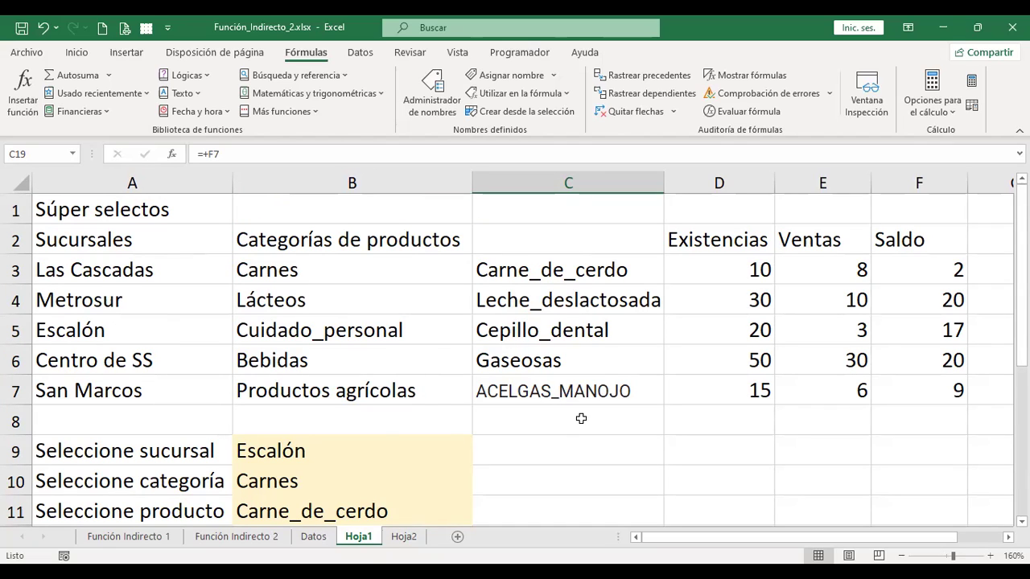
{"action": "left_click", "coordinate": [404, 536]}
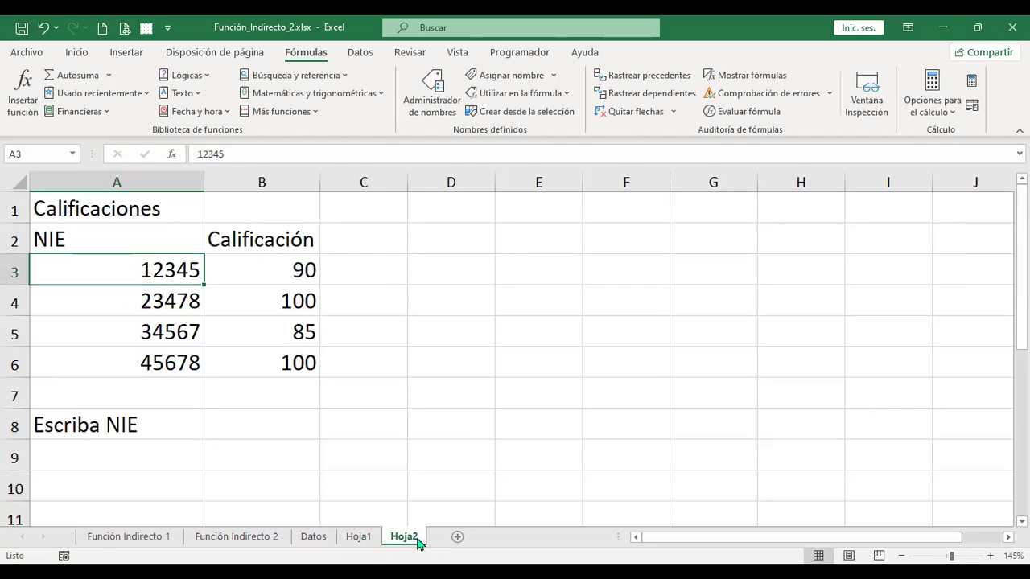
{"action": "left_click", "coordinate": [250, 427]}
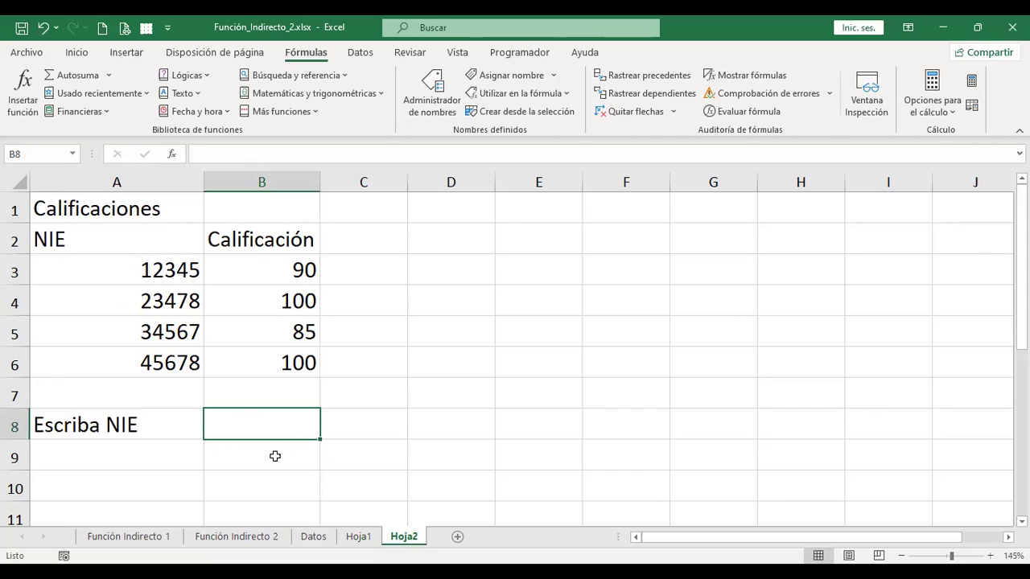
- Label cell A9 'Calif. Est.' and move back to B8
{"action": "left_click", "coordinate": [233, 457]}
{"action": "left_click", "coordinate": [116, 457]}
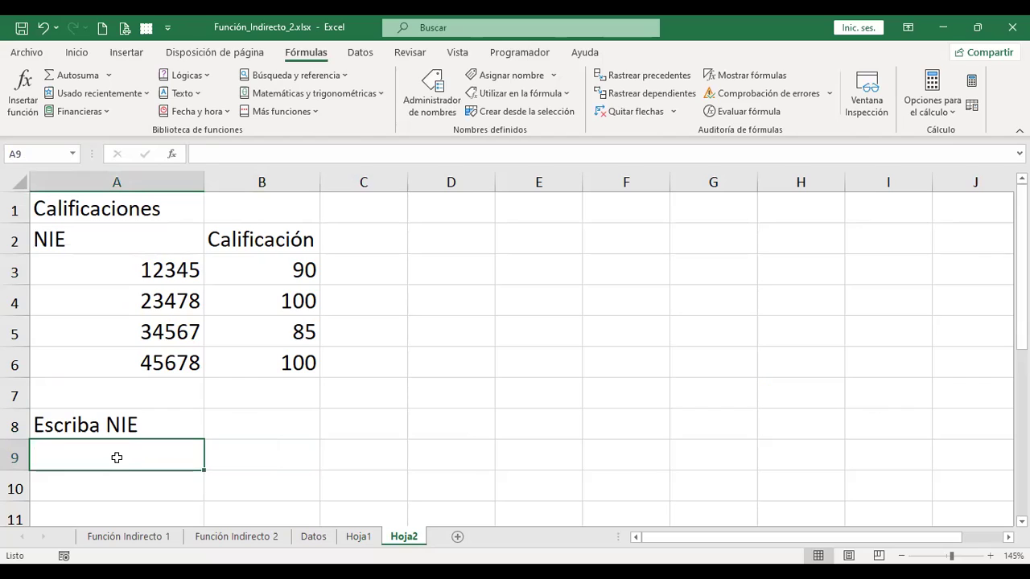
{"action": "type", "text": "Calif. estu"}
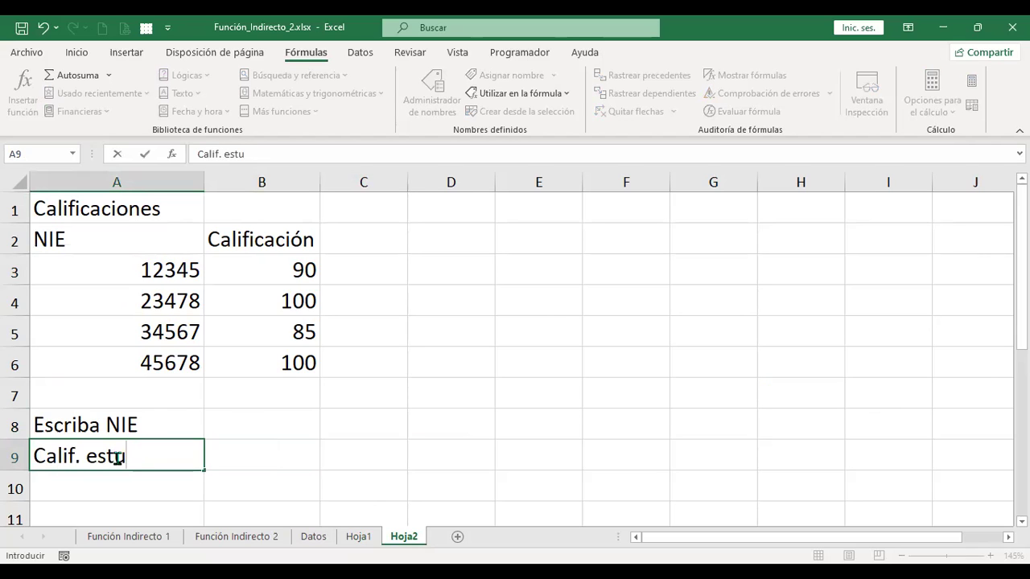
{"action": "key", "text": "BackSpace"}
{"action": "key", "text": "BackSpace"}
{"action": "key", "text": "BackSpace"}
{"action": "type", "text": "Est."}
{"action": "key", "text": "Return"}
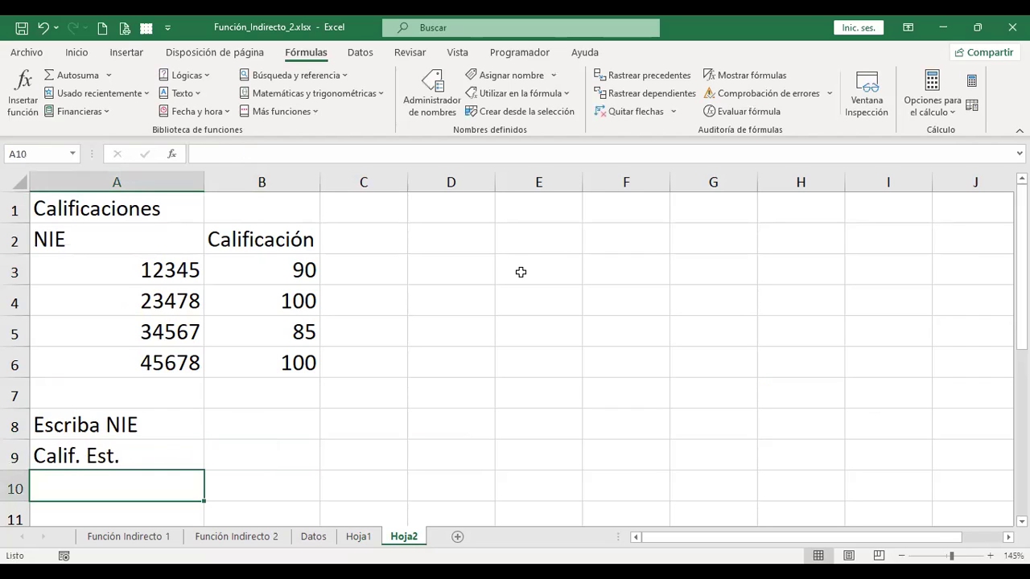
{"action": "key", "text": "Up"}
{"action": "key", "text": "Right"}
{"action": "key", "text": "Up"}
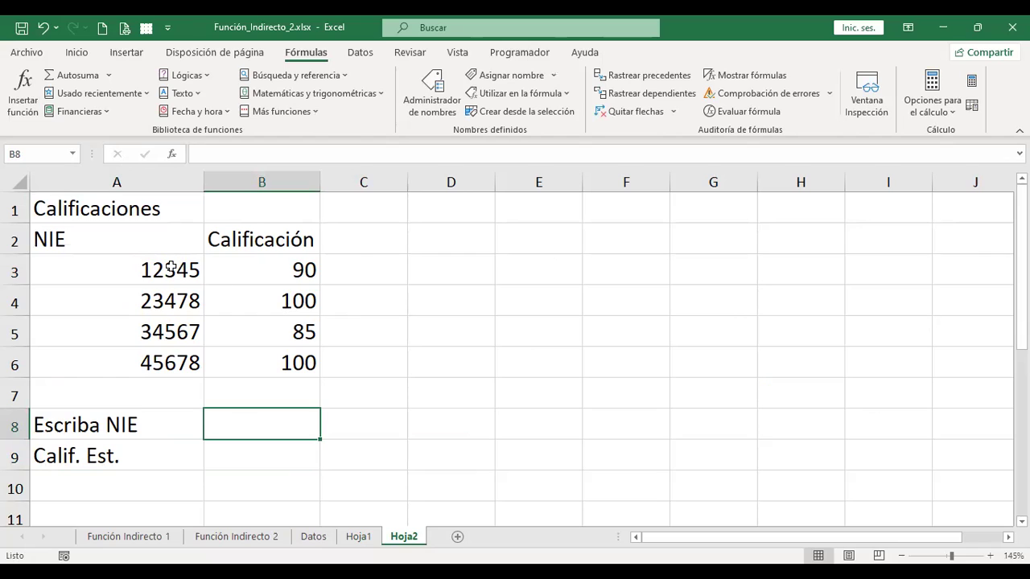
- Select A3:B6 and create names from the Columna izquierda NIE values
{"action": "left_click_drag", "start_coordinate": [171, 270], "coordinate": [275, 360]}
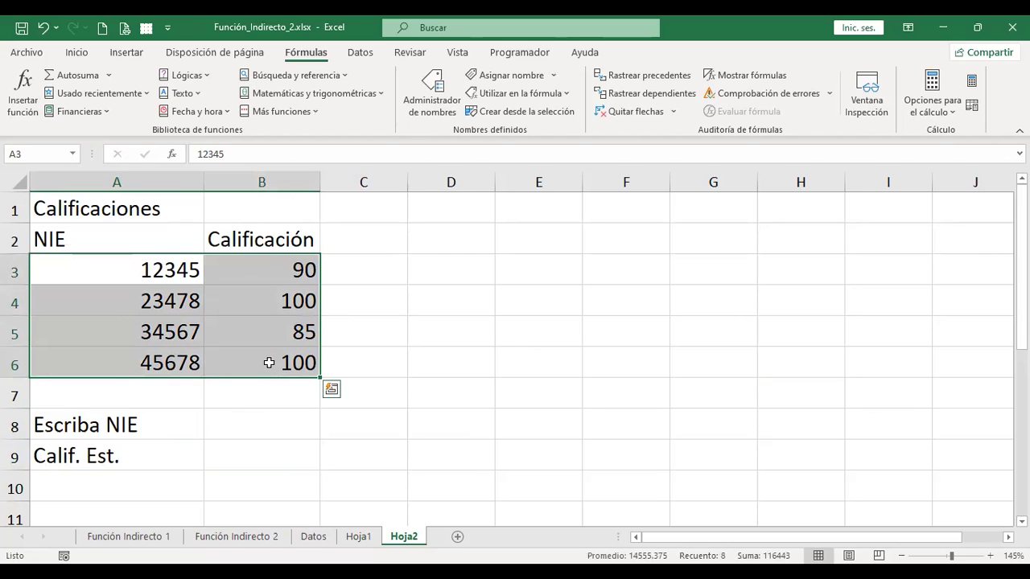
{"action": "left_click", "coordinate": [528, 120]}
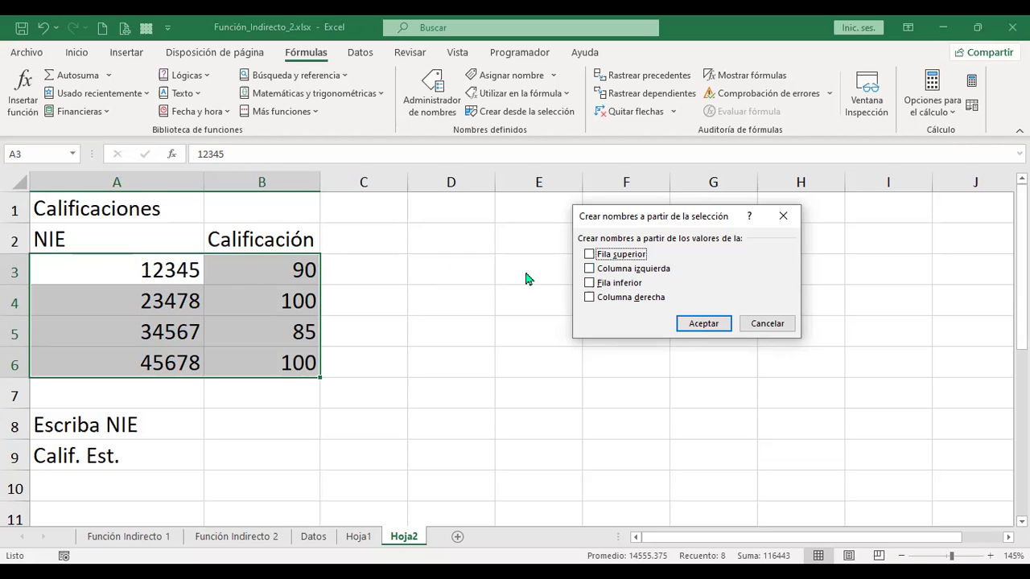
{"action": "left_click", "coordinate": [589, 268]}
{"action": "left_click", "coordinate": [713, 326]}
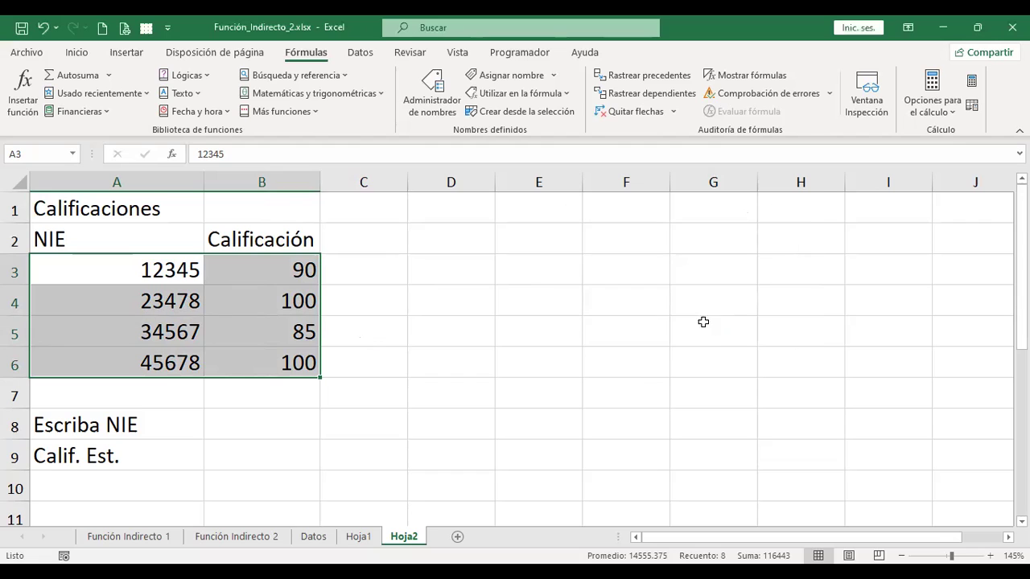
{"action": "left_click", "coordinate": [438, 111]}
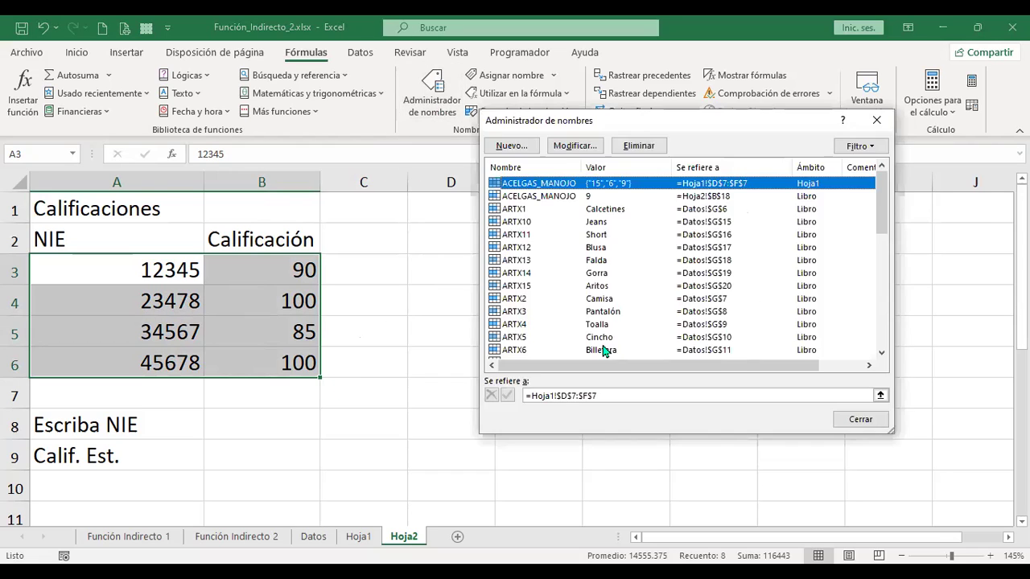
{"action": "scroll", "coordinate": [609, 310], "scroll_direction": "down", "scroll_amount": 8}
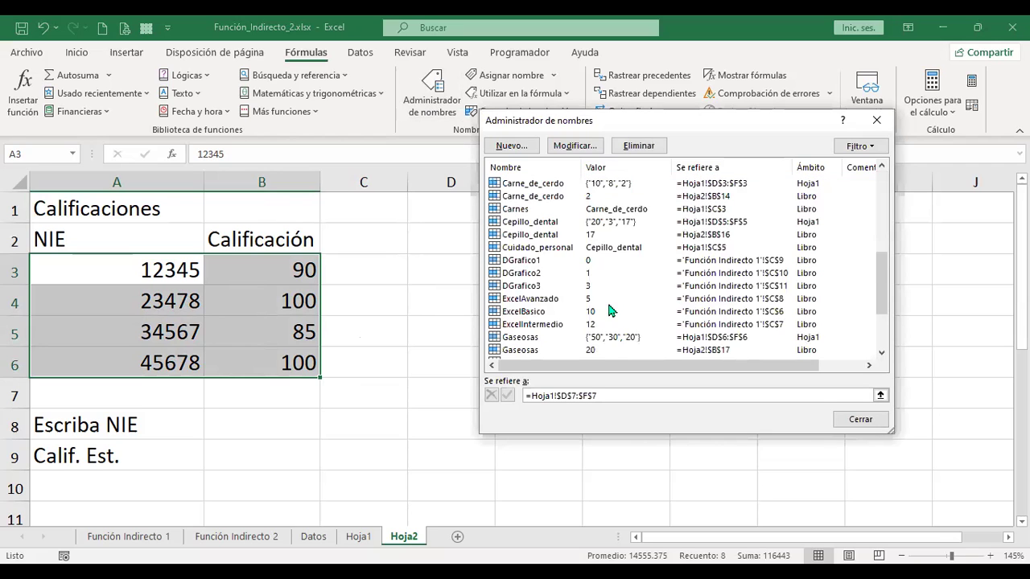
{"action": "scroll", "coordinate": [609, 309], "scroll_direction": "down", "scroll_amount": 2}
{"action": "scroll", "coordinate": [609, 310], "scroll_direction": "up", "scroll_amount": 8}
{"action": "scroll", "coordinate": [662, 312], "scroll_direction": "up", "scroll_amount": 2}
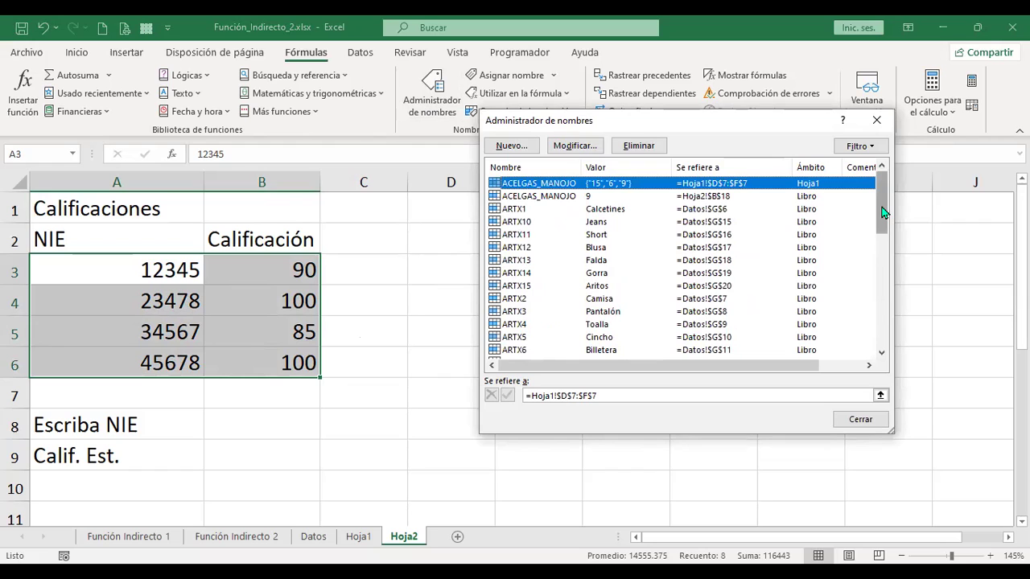
{"action": "left_click_drag", "start_coordinate": [882, 211], "coordinate": [882, 330]}
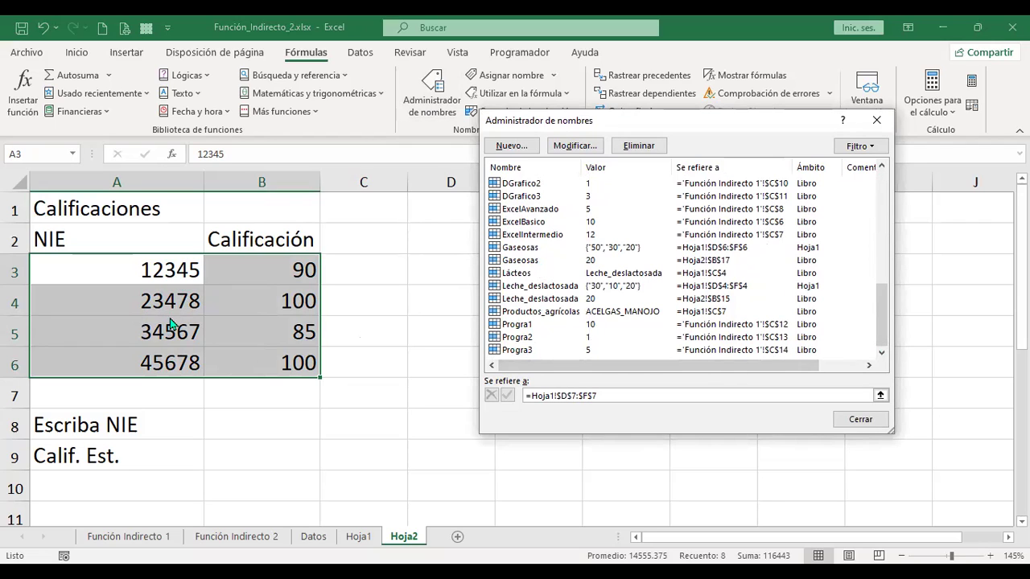
{"action": "left_click", "coordinate": [859, 421]}
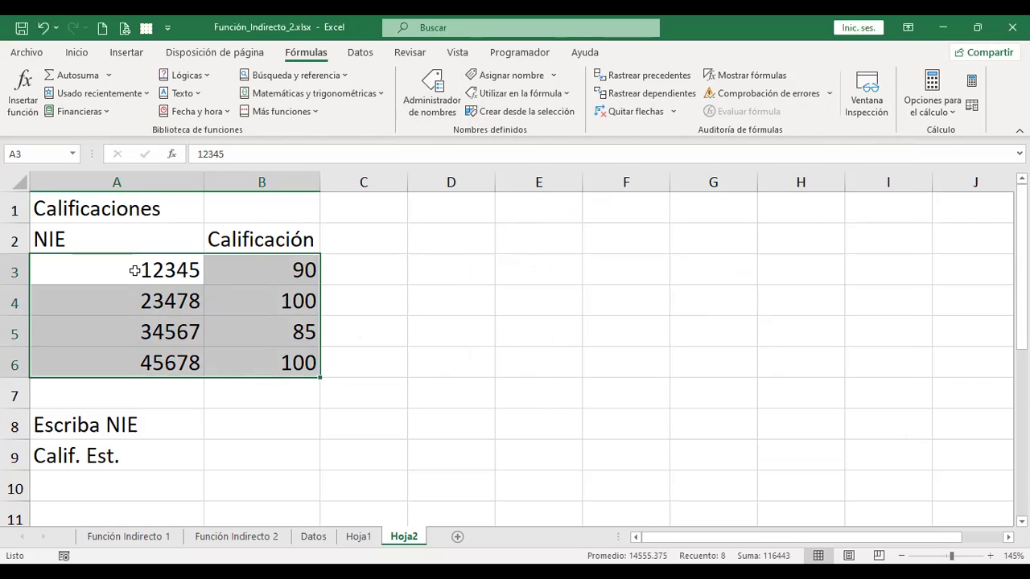
{"action": "left_click", "coordinate": [134, 272]}
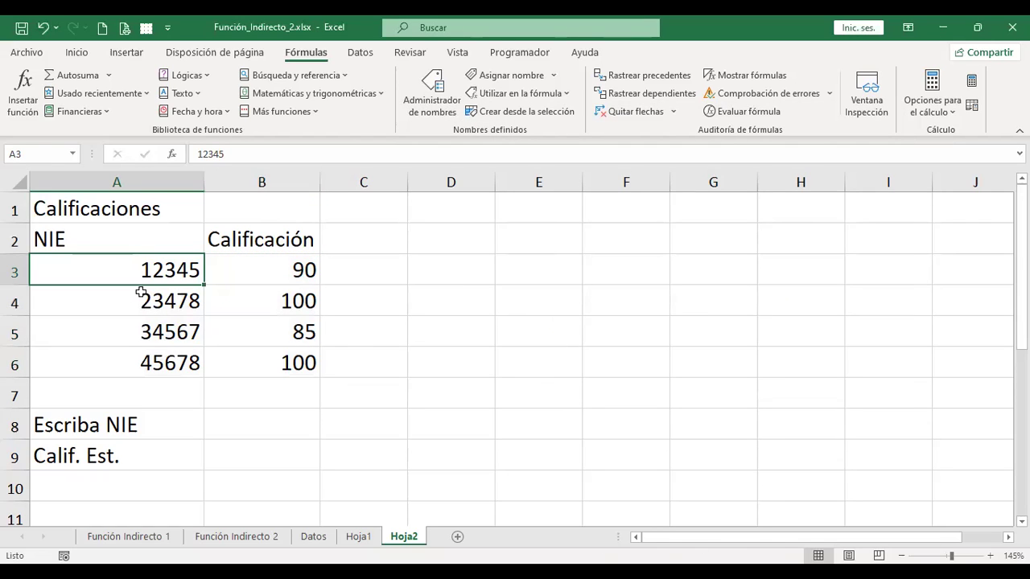
- Apply the Texto number format to the NIE cells A3:A6
{"action": "left_click_drag", "start_coordinate": [135, 272], "coordinate": [142, 351]}
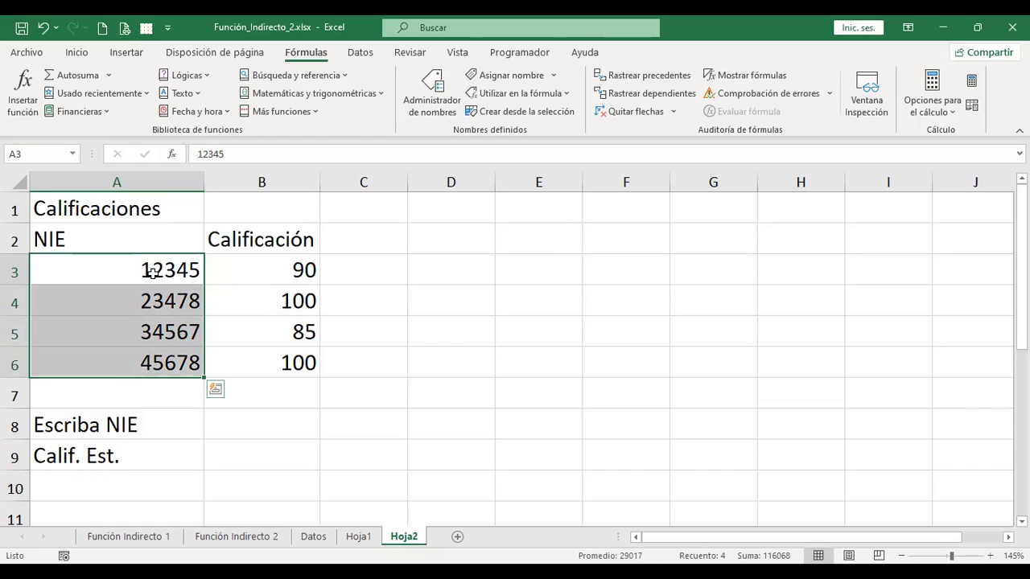
{"action": "left_click", "coordinate": [88, 58]}
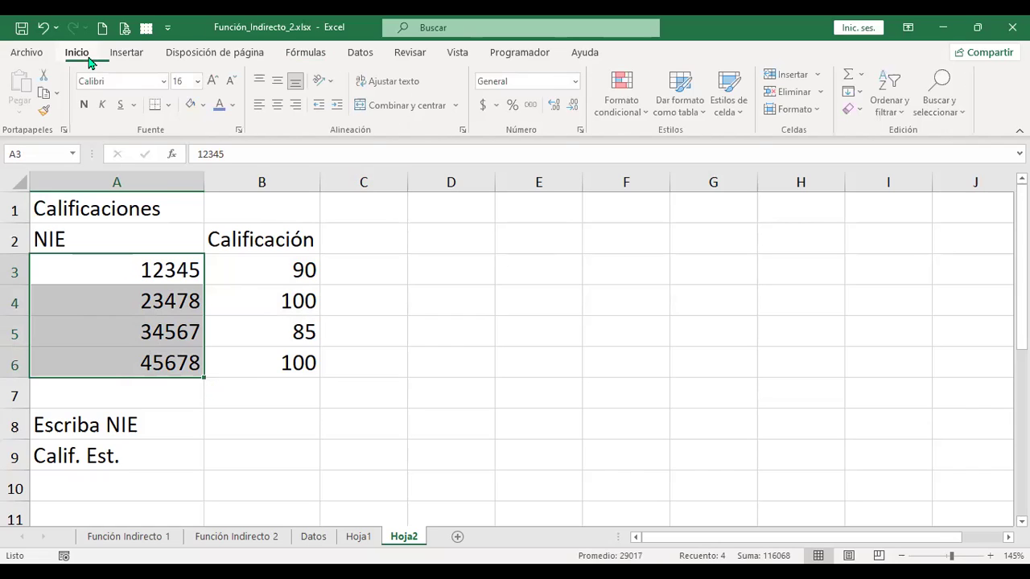
{"action": "left_click", "coordinate": [577, 81]}
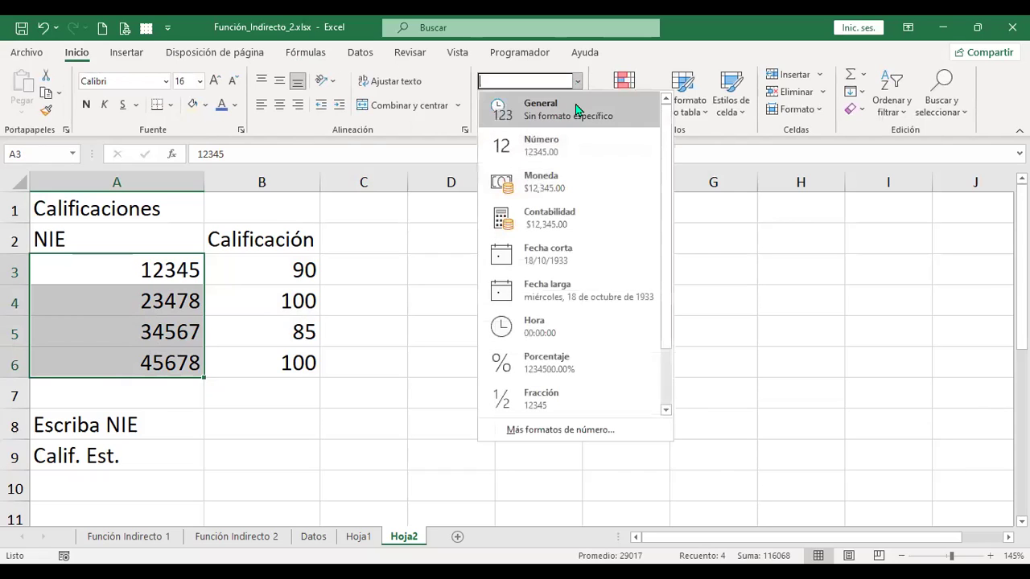
{"action": "scroll", "coordinate": [605, 276], "scroll_direction": "down", "scroll_amount": 1}
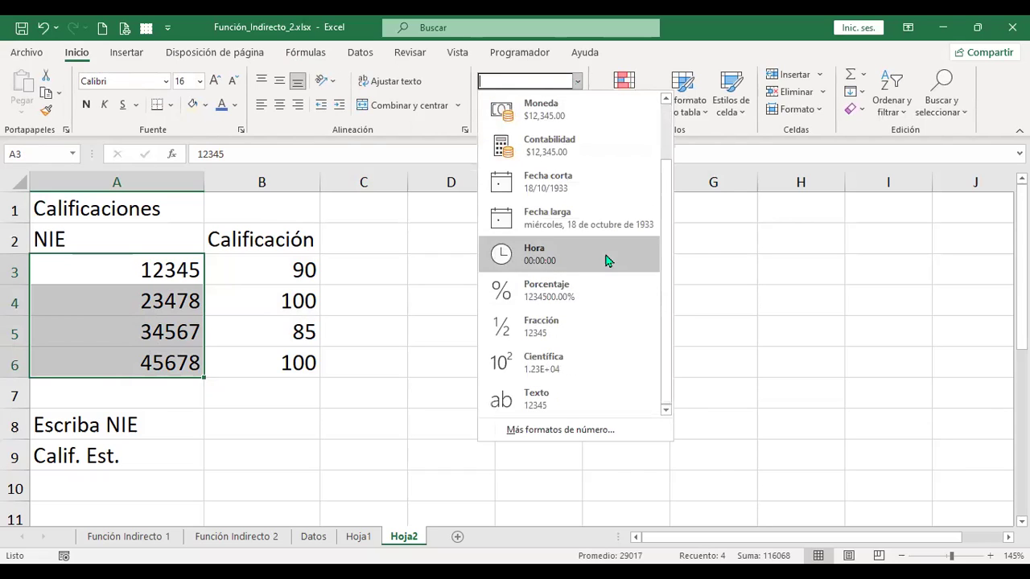
{"action": "left_click", "coordinate": [562, 404]}
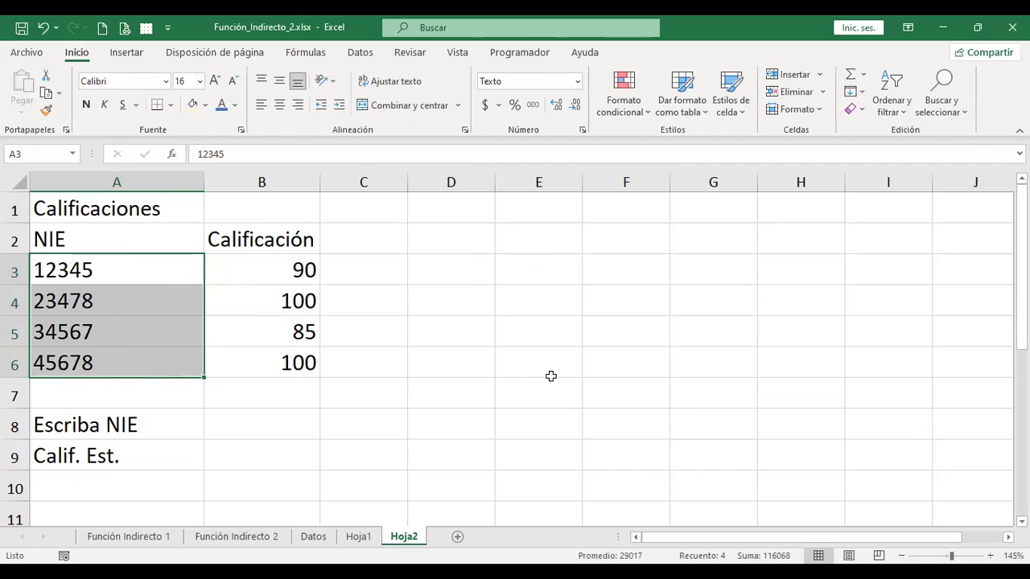
- Recreate the grade names from A3:B6 using the left-column NIEs
{"action": "left_click_drag", "start_coordinate": [103, 269], "coordinate": [298, 364]}
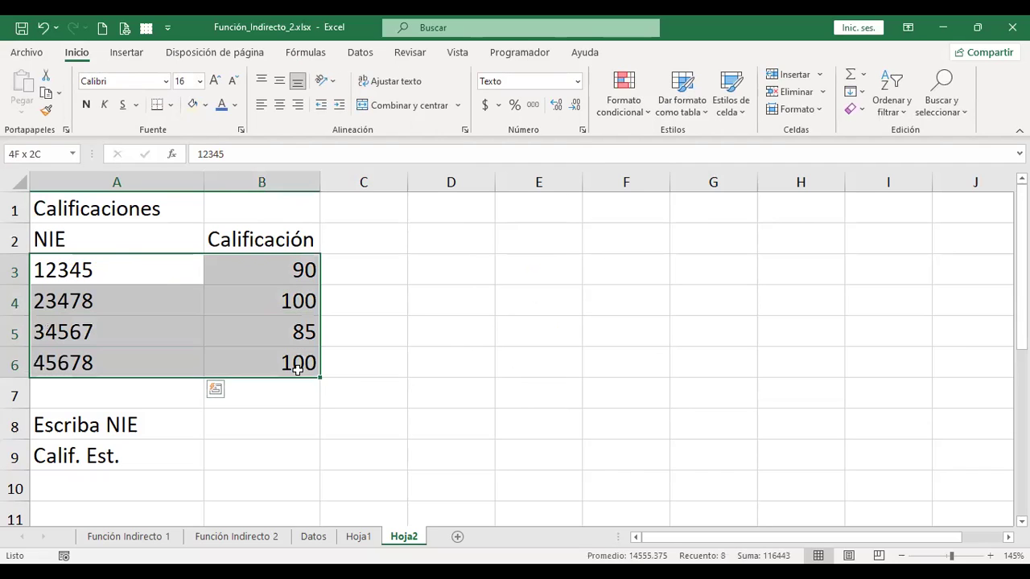
{"action": "left_click", "coordinate": [305, 52]}
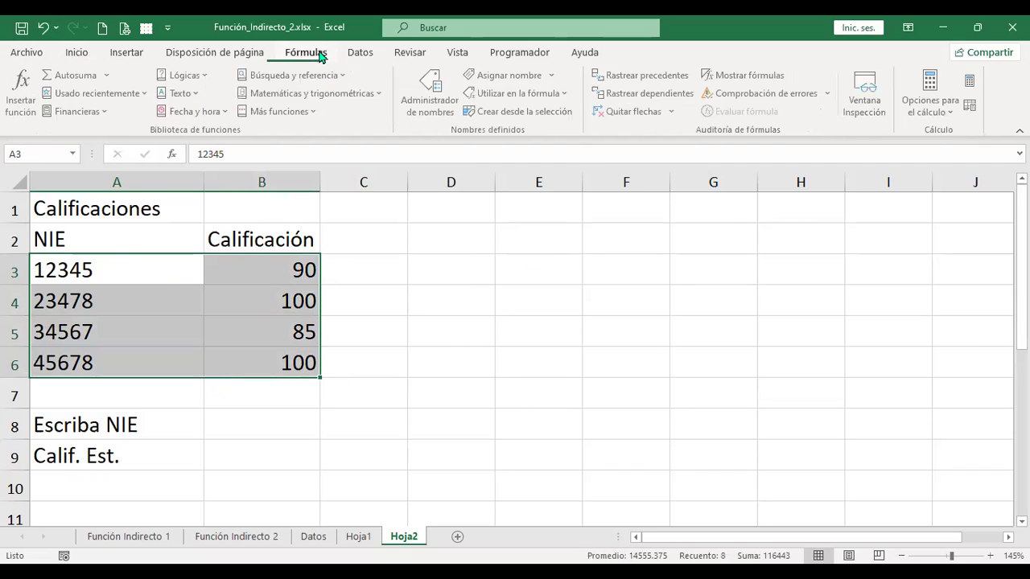
{"action": "left_click", "coordinate": [546, 113]}
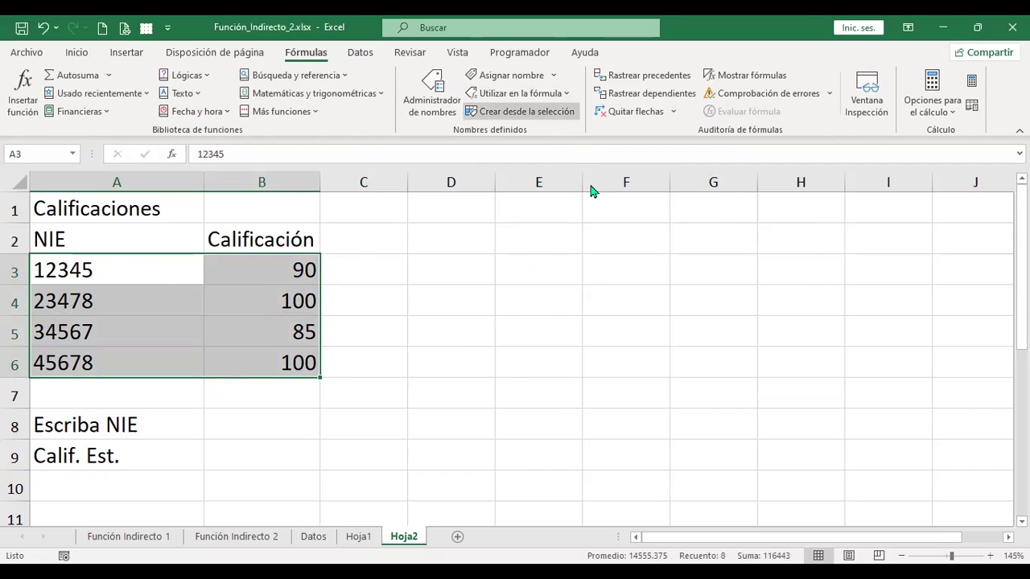
{"action": "left_click", "coordinate": [605, 269]}
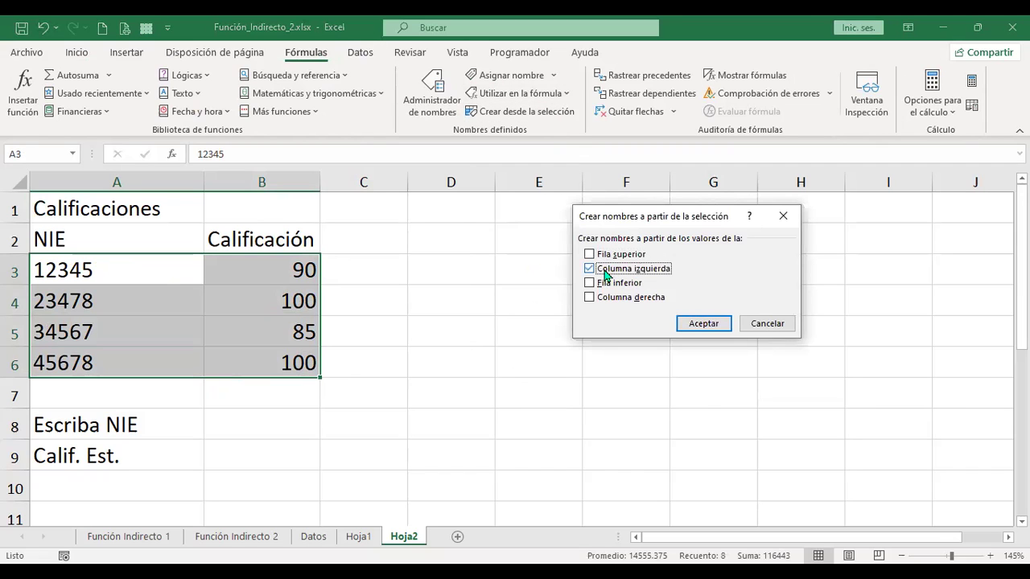
{"action": "left_click", "coordinate": [711, 325]}
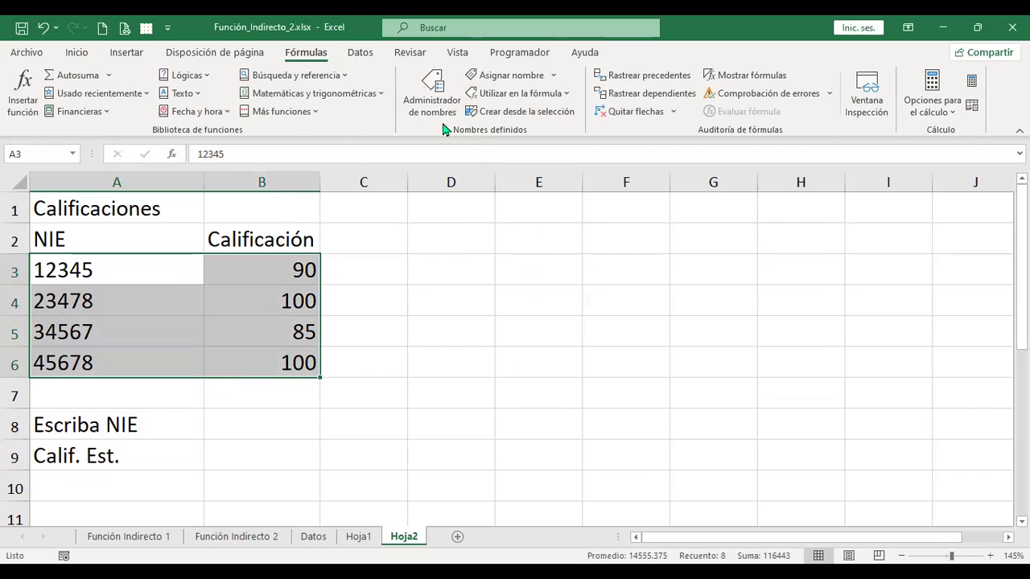
- Open the Administrador de nombres to review the defined names
{"action": "left_click", "coordinate": [432, 95]}
{"action": "scroll", "coordinate": [641, 294], "scroll_direction": "down", "scroll_amount": 5}
{"action": "scroll", "coordinate": [641, 294], "scroll_direction": "down", "scroll_amount": 5}
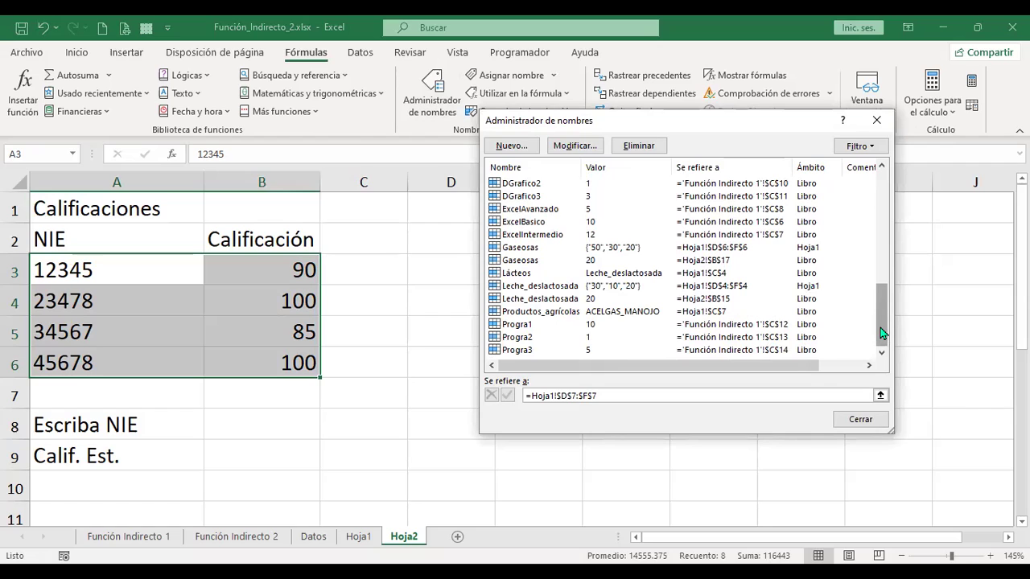
- Close the Name Manager and re-enter A3 as text '12345, removing the extra 1
{"action": "left_click", "coordinate": [861, 419]}
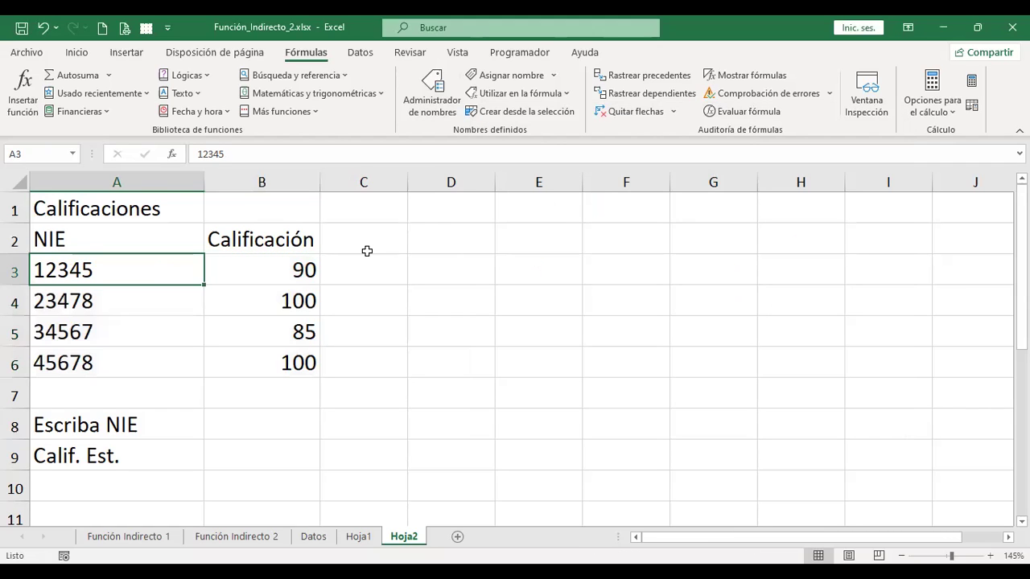
{"action": "key", "text": "F2"}
{"action": "key", "text": "Home"}
{"action": "type", "text": "1"}
{"action": "key", "text": "Return"}
{"action": "key", "text": "Up"}
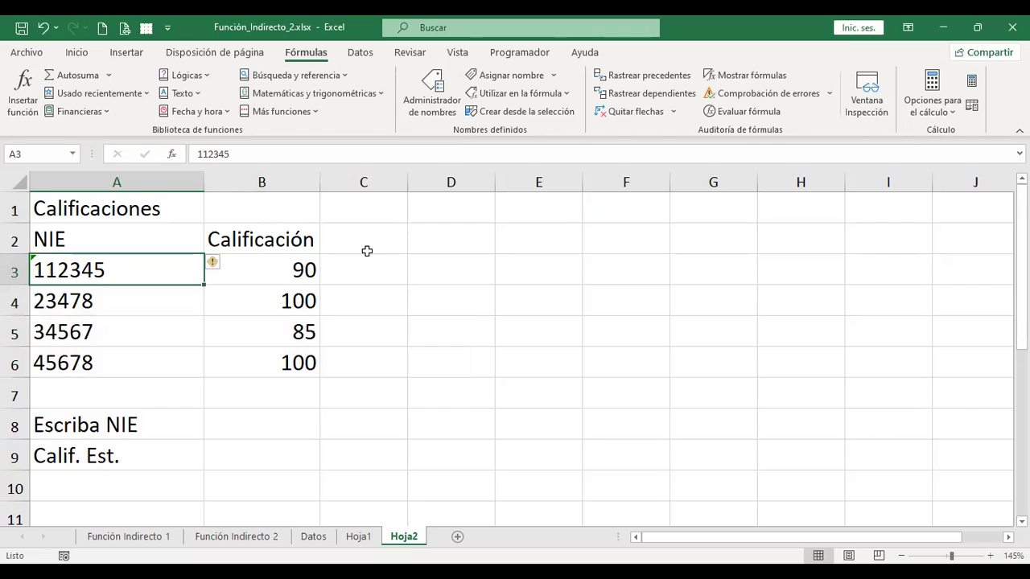
{"action": "key", "text": "F2"}
{"action": "key", "text": "Home"}
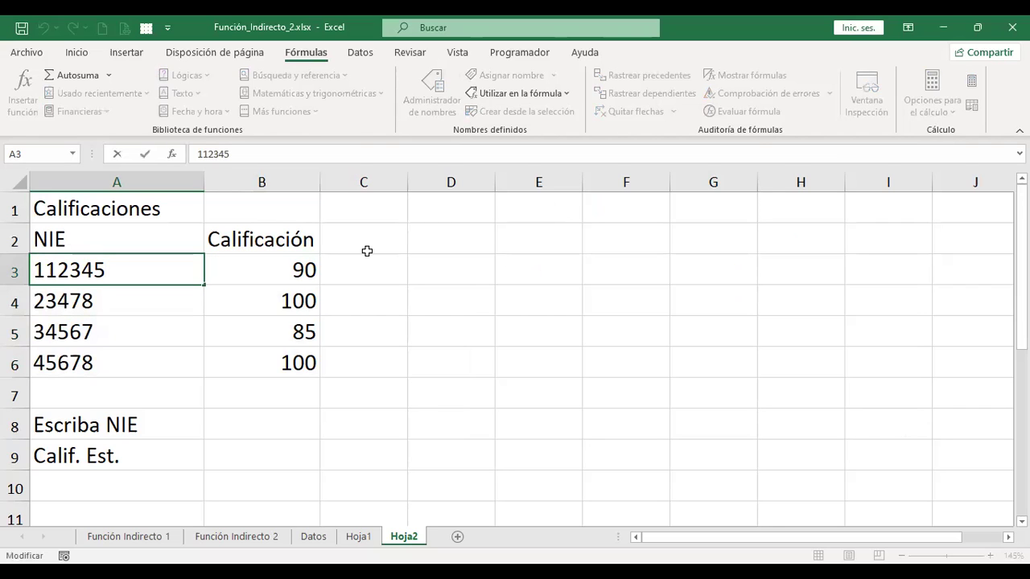
{"action": "key", "text": "Delete"}
{"action": "type", "text": "'"}
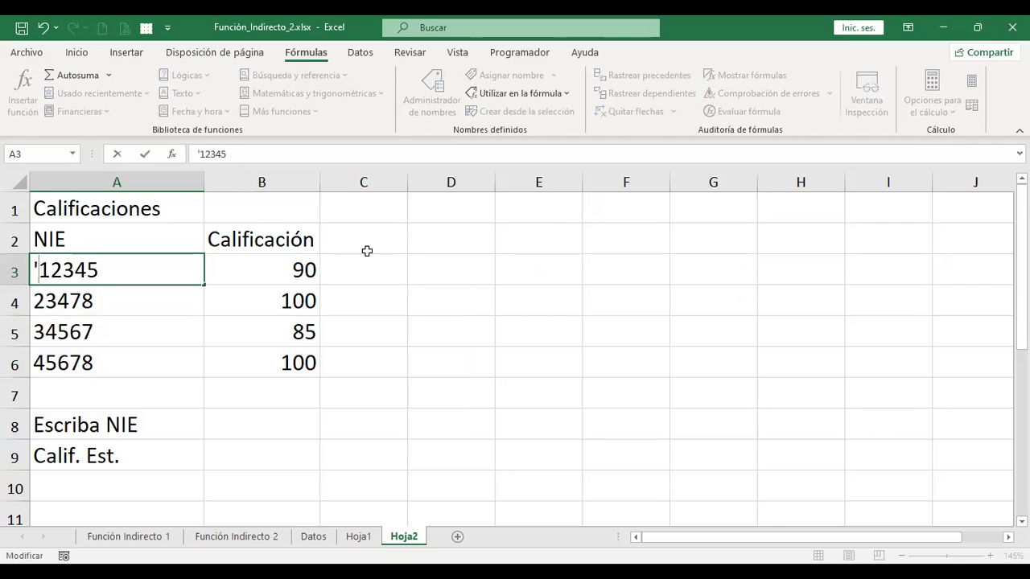
{"action": "key", "text": "Return"}
{"action": "key", "text": "Up"}
- Start creating names for A3:B3, then cancel the dialog
{"action": "key", "text": "shift+Right"}
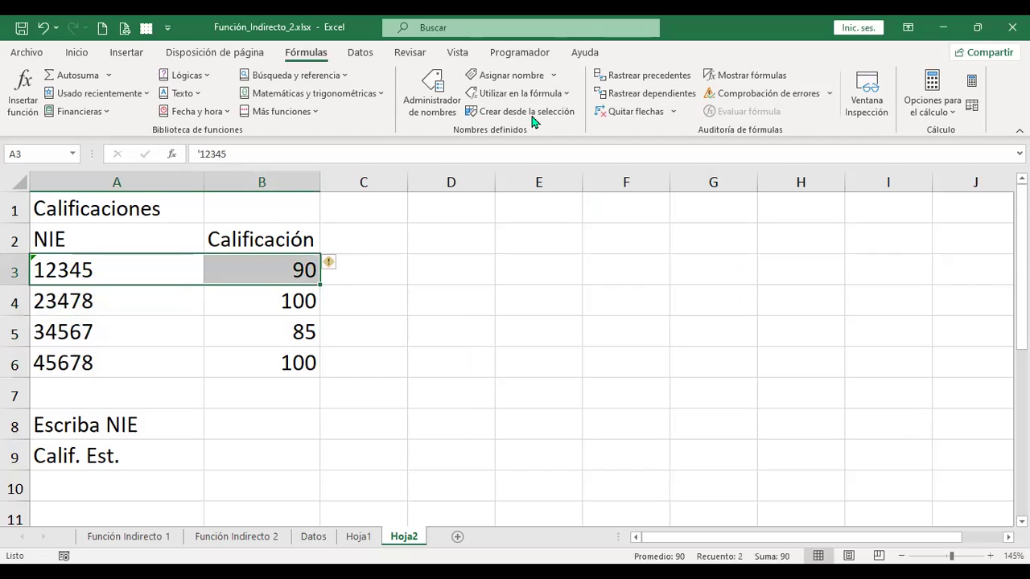
{"action": "left_click", "coordinate": [531, 113]}
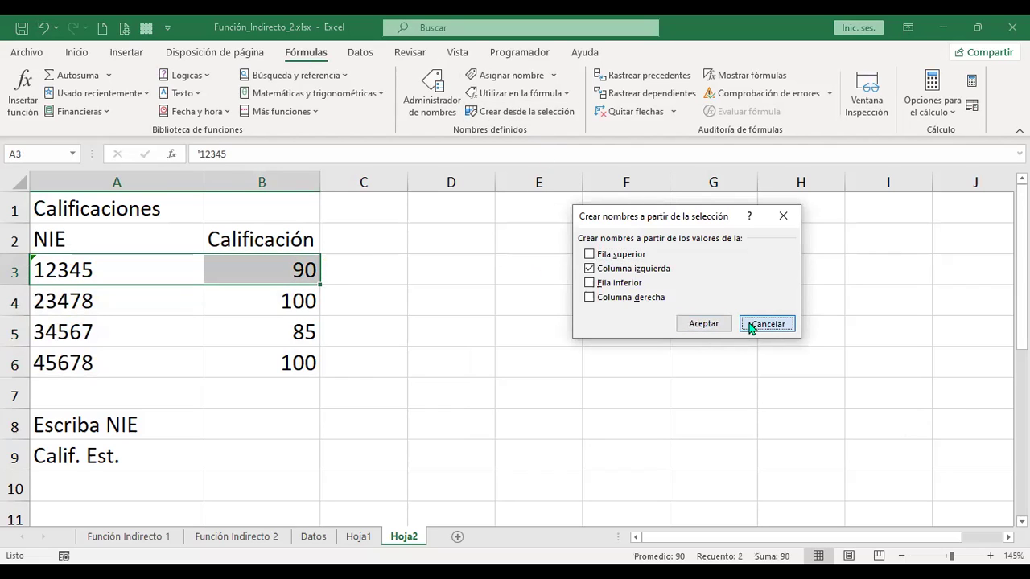
{"action": "key", "text": "Return"}
{"action": "left_click", "coordinate": [169, 311]}
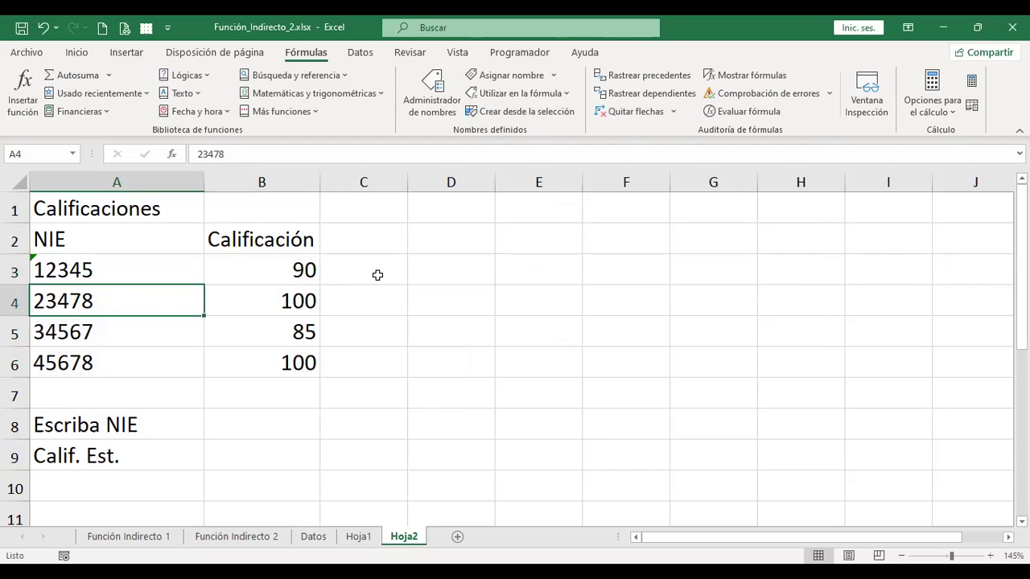
- Prefix the NIEs 23478, 34567 and 45678 in A4:A6 with an apostrophe
{"action": "key", "text": "F2"}
{"action": "key", "text": "Home"}
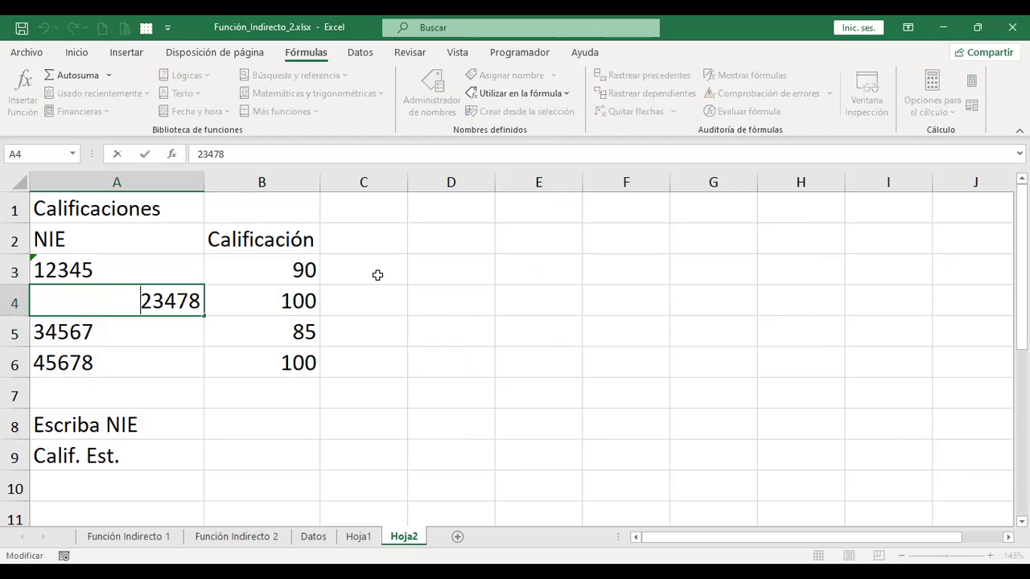
{"action": "type", "text": "'"}
{"action": "key", "text": "Return"}
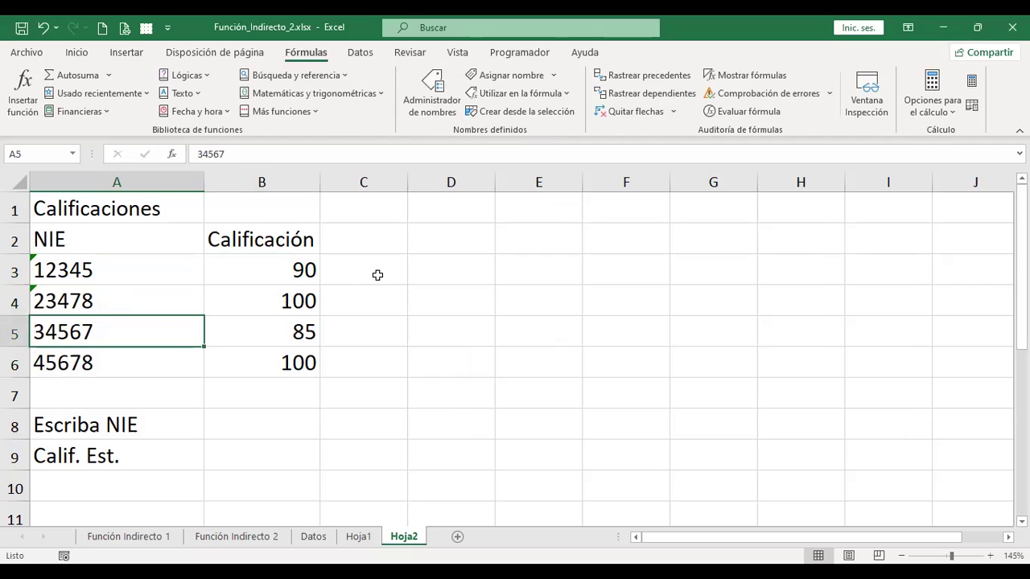
{"action": "key", "text": "F2"}
{"action": "key", "text": "Home"}
{"action": "type", "text": "'"}
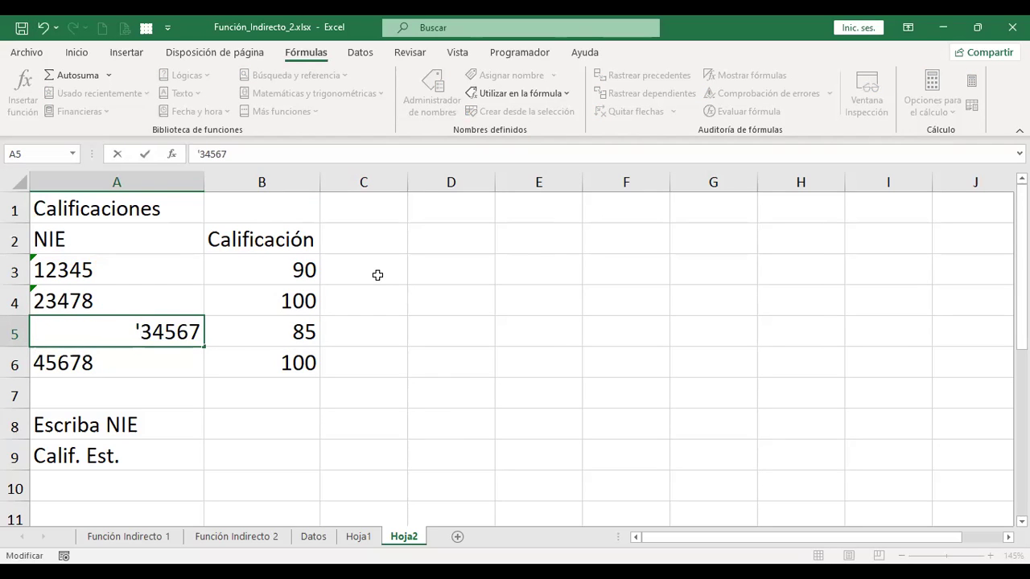
{"action": "key", "text": "Return"}
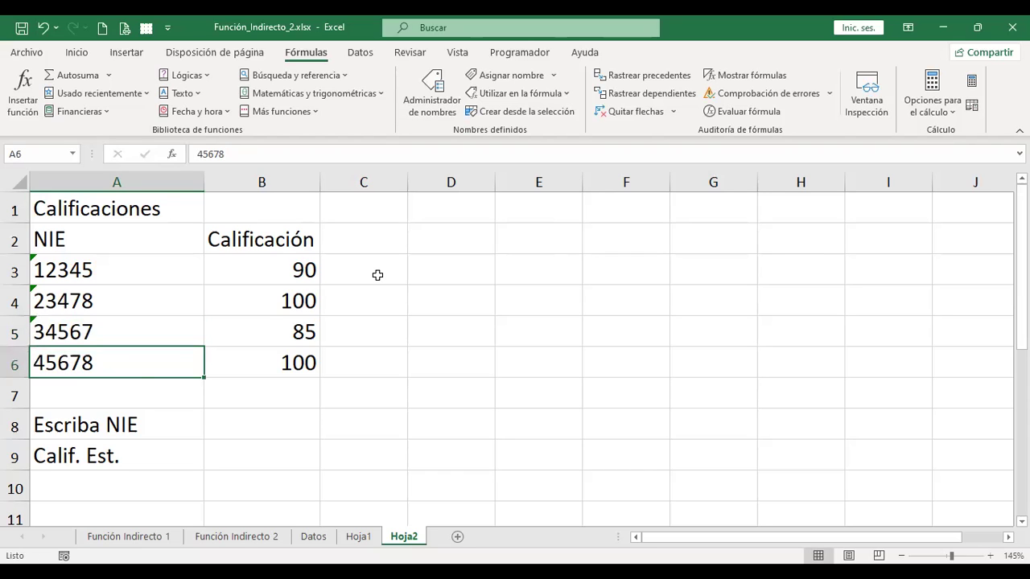
{"action": "key", "text": "F2"}
{"action": "key", "text": "Home"}
{"action": "type", "text": "'"}
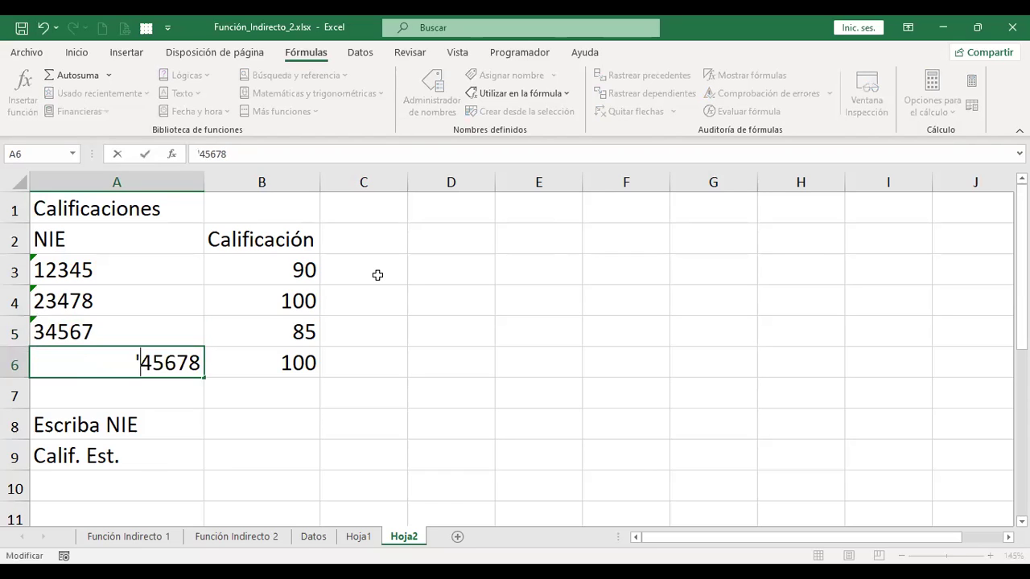
{"action": "key", "text": "Return"}
- Select the grades table A3:B6
{"action": "key", "text": "Up"}
{"action": "key", "text": "Up"}
{"action": "key", "text": "Up"}
{"action": "key", "text": "Up"}
{"action": "key", "text": "Up"}
{"action": "key", "text": "Down"}
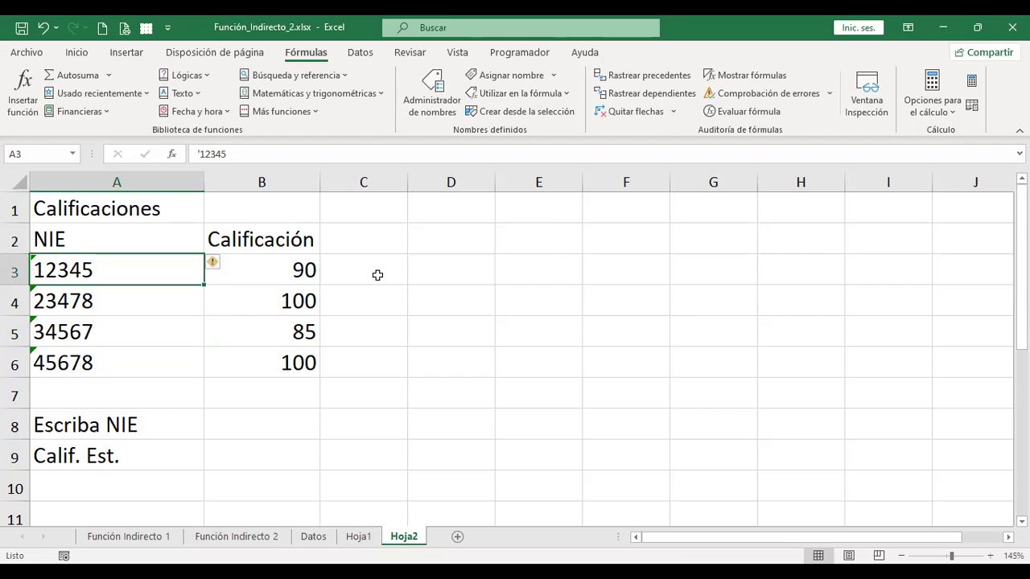
{"action": "key", "text": "shift+Right"}
{"action": "key", "text": "shift+Down"}
{"action": "key", "text": "shift+Down"}
{"action": "key", "text": "shift+Down"}
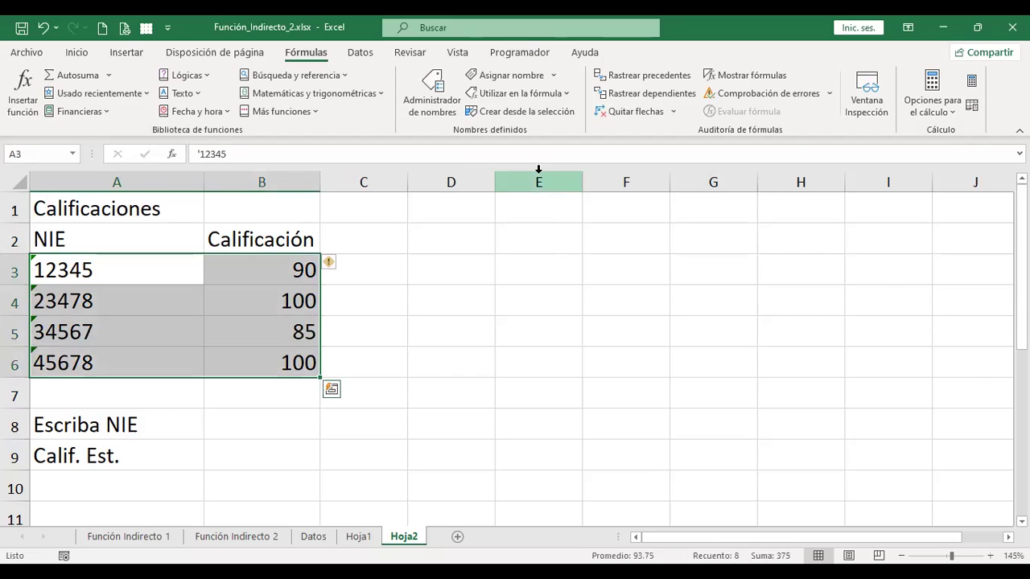
- Create names _12345 to _45678 from the left column and verify them in the Name Manager
{"action": "left_click", "coordinate": [535, 113]}
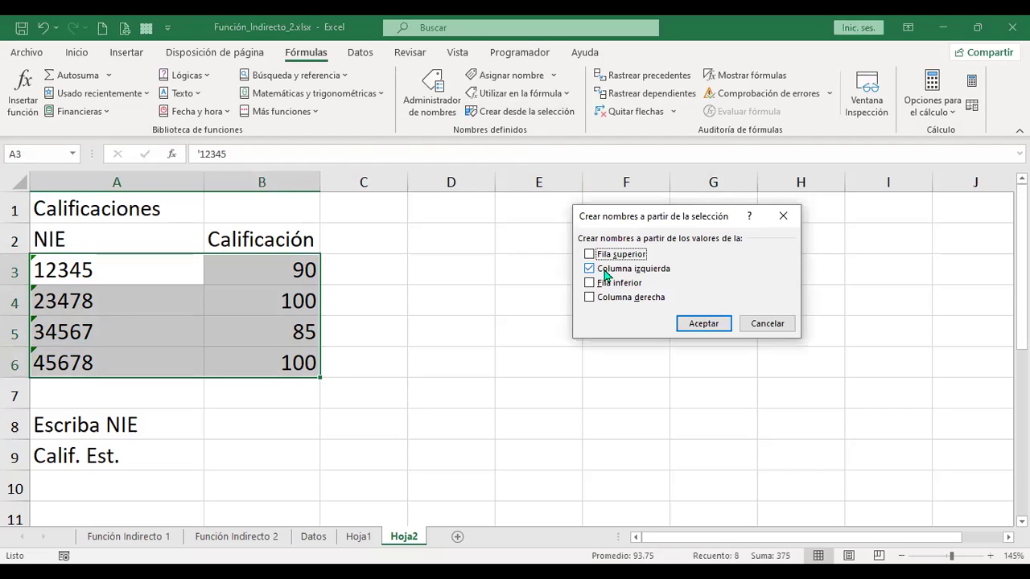
{"action": "left_click", "coordinate": [704, 326]}
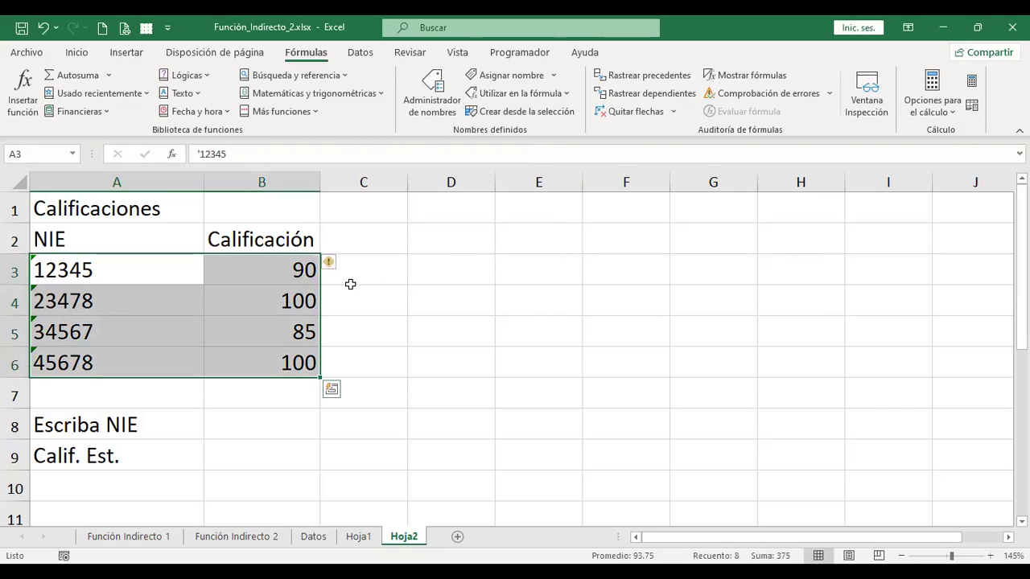
{"action": "left_click", "coordinate": [416, 119]}
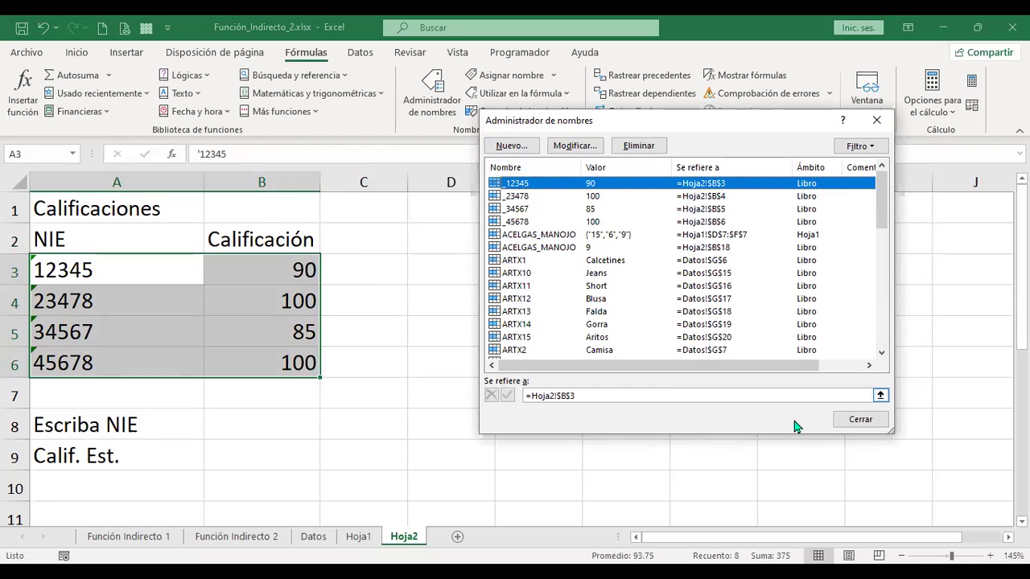
{"action": "left_click", "coordinate": [859, 424]}
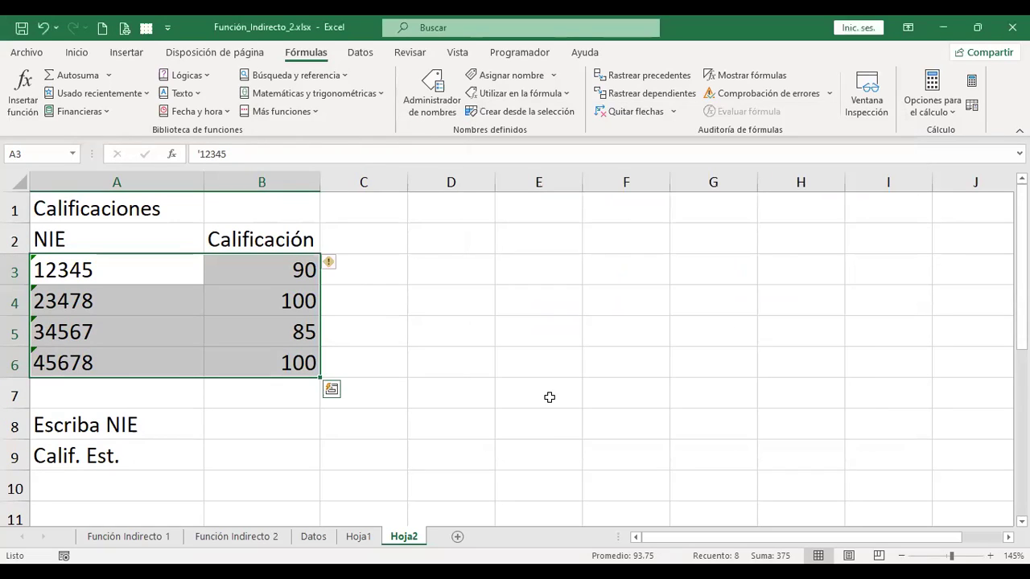
- Enter the NIE 12345 in cell B8
{"action": "key", "text": "Right"}
{"action": "key", "text": "Down"}
{"action": "key", "text": "Down"}
{"action": "key", "text": "Down"}
{"action": "type", "text": "12345"}
{"action": "key", "text": "Return"}
{"action": "key", "text": "Up"}
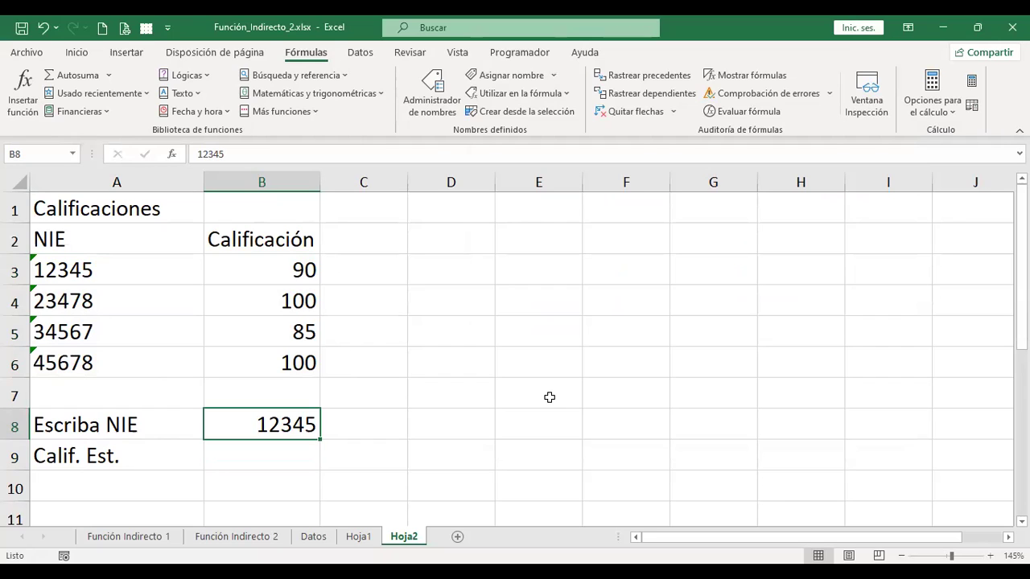
- Enter =+INDIRECTO(B8) in B9 and check the resulting formula
{"action": "key", "text": "Down"}
{"action": "type", "text": "+"}
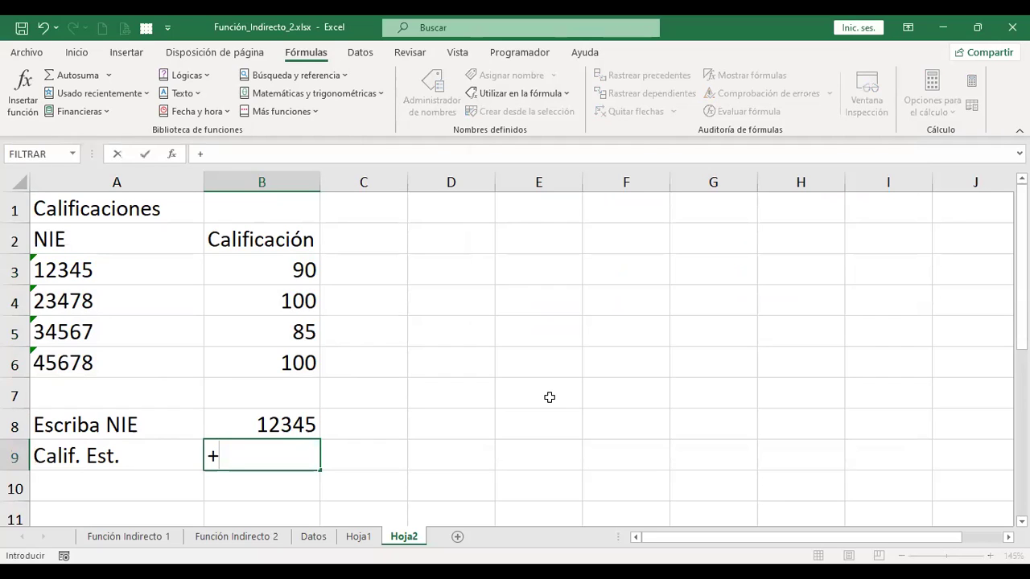
{"action": "type", "text": "indire"}
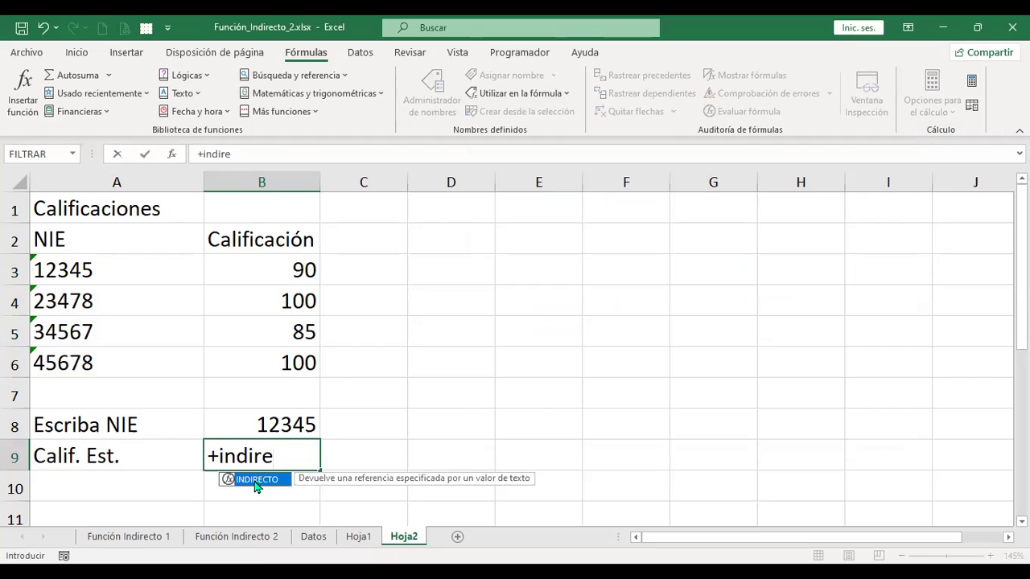
{"action": "key", "text": "Tab"}
{"action": "left_click", "coordinate": [288, 419]}
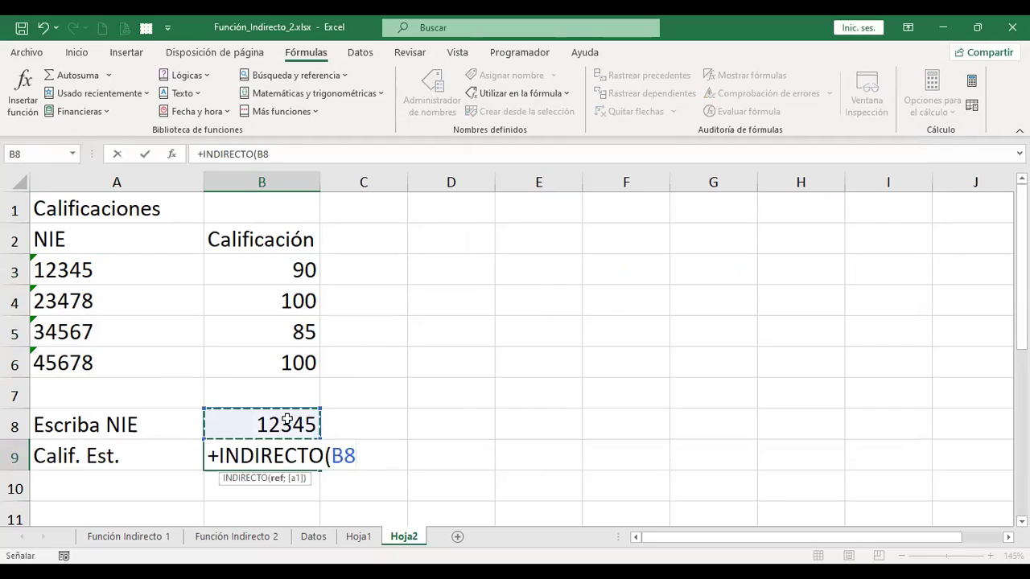
{"action": "key", "text": "ctrl+Return"}
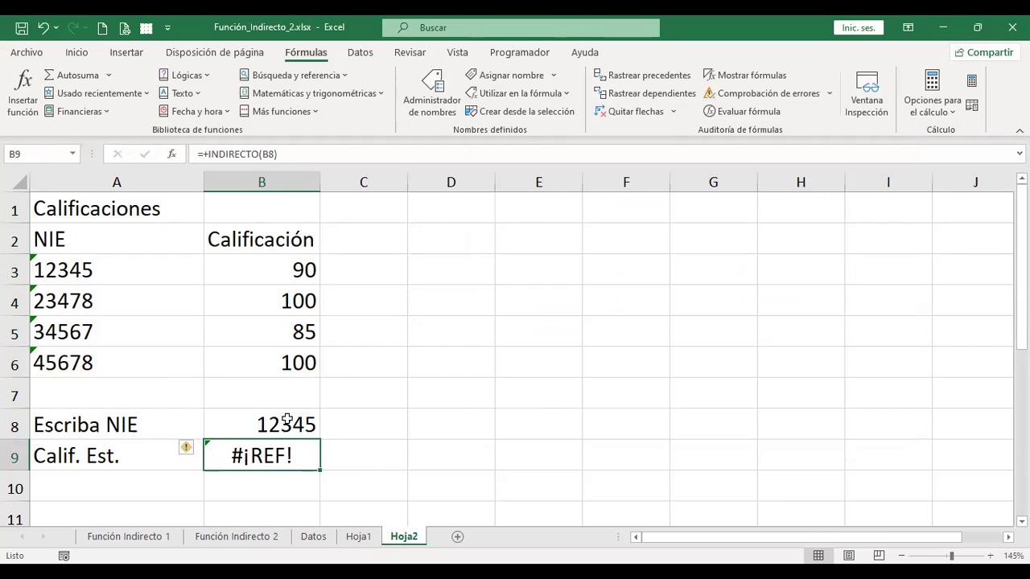
{"action": "left_click", "coordinate": [287, 418]}
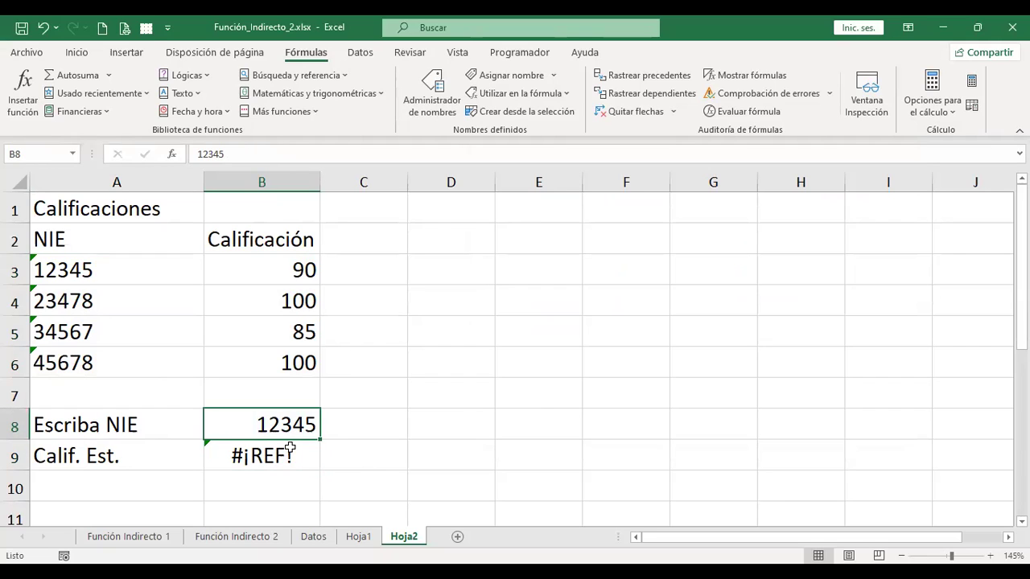
{"action": "left_click", "coordinate": [289, 447]}
{"action": "key", "text": "F2"}
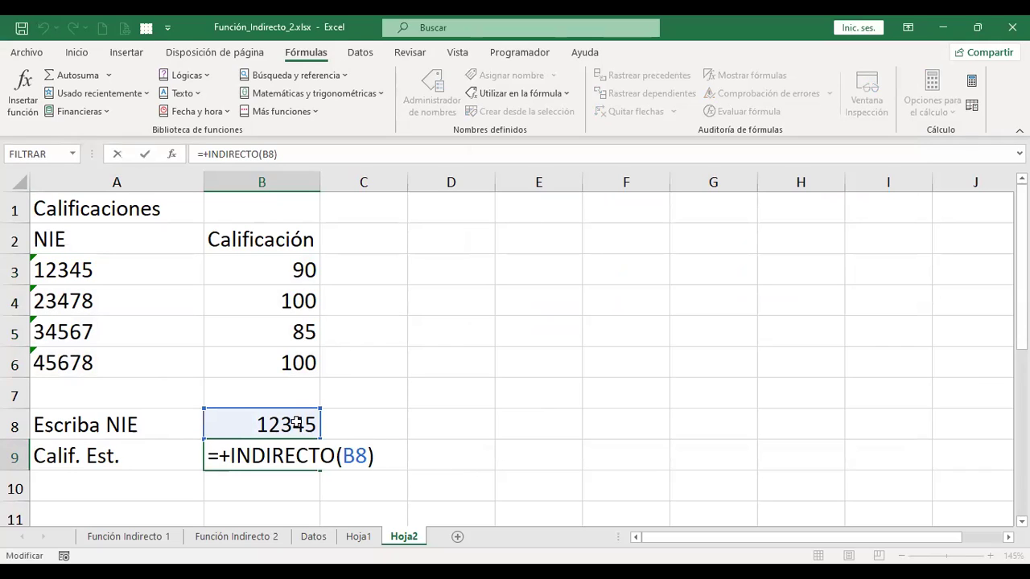
{"action": "key", "text": "Return"}
- Prefix the B8 entry with an underscore to make _12345, so B9 returns 90
{"action": "key", "text": "Up"}
{"action": "key", "text": "Up"}
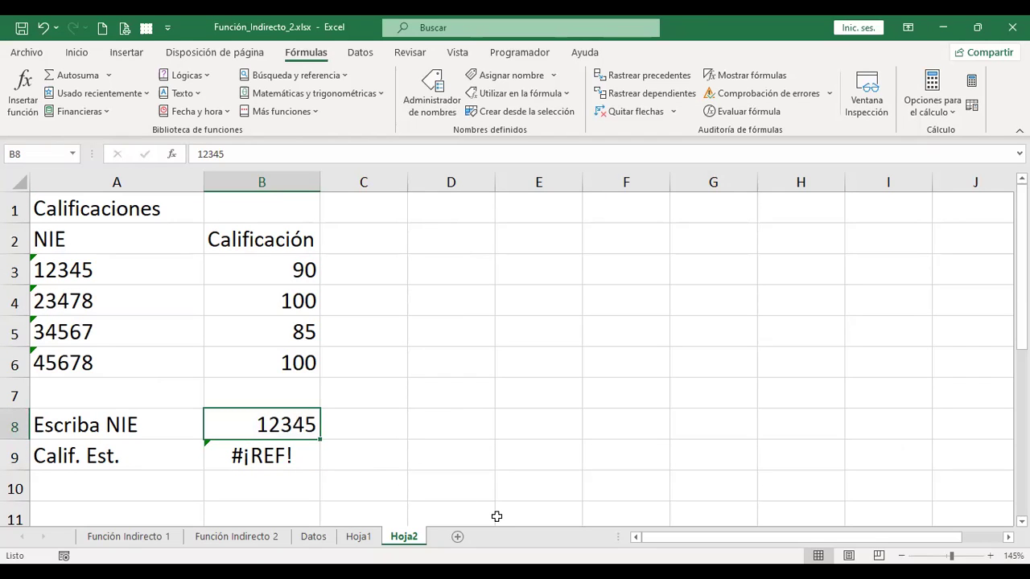
{"action": "key", "text": "F2"}
{"action": "key", "text": "Home"}
{"action": "type", "text": "_"}
{"action": "key", "text": "Return"}
{"action": "key", "text": "Up"}
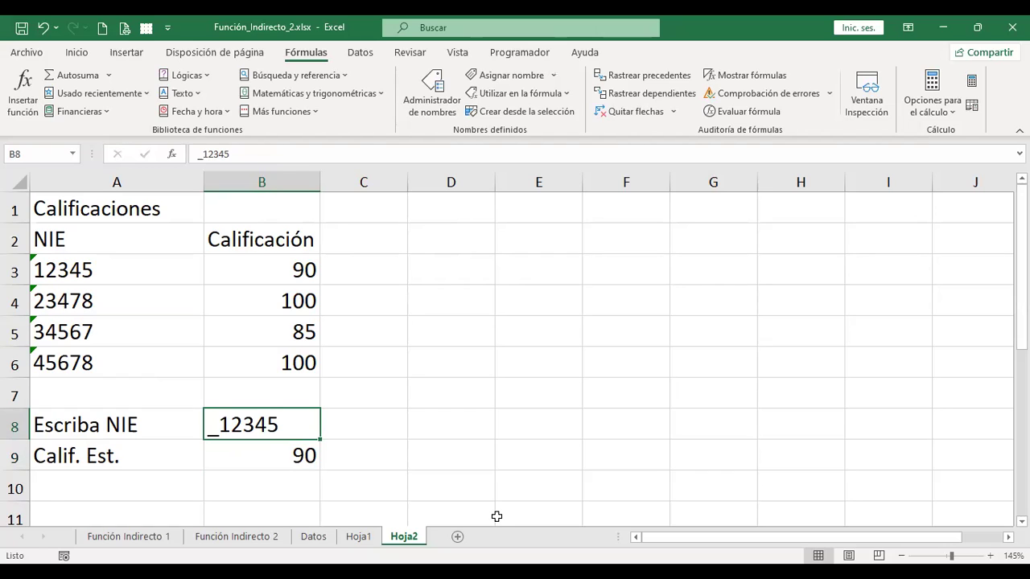
{"action": "key", "text": "F2"}
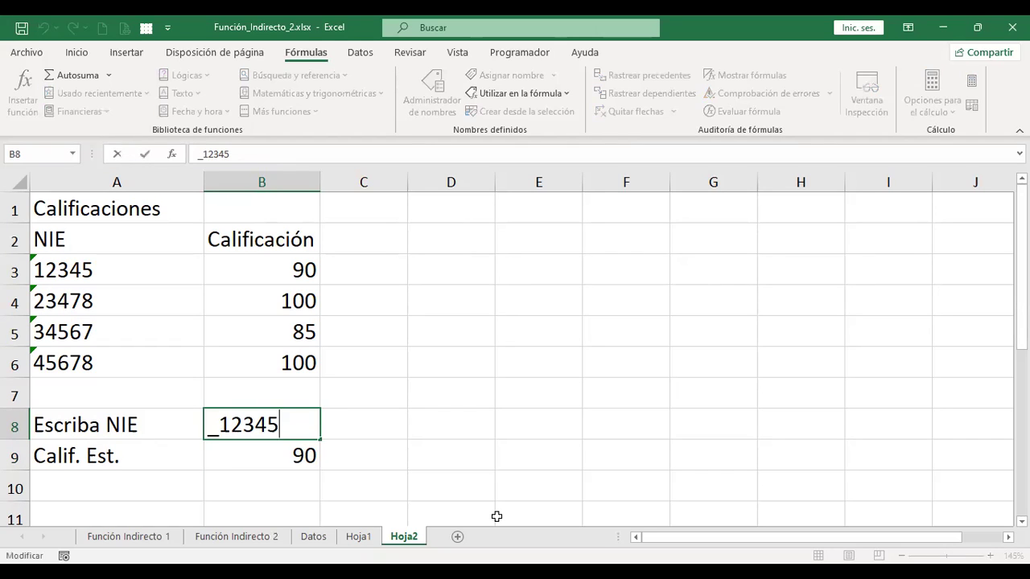
{"action": "key", "text": "Home"}
{"action": "key", "text": "Escape"}
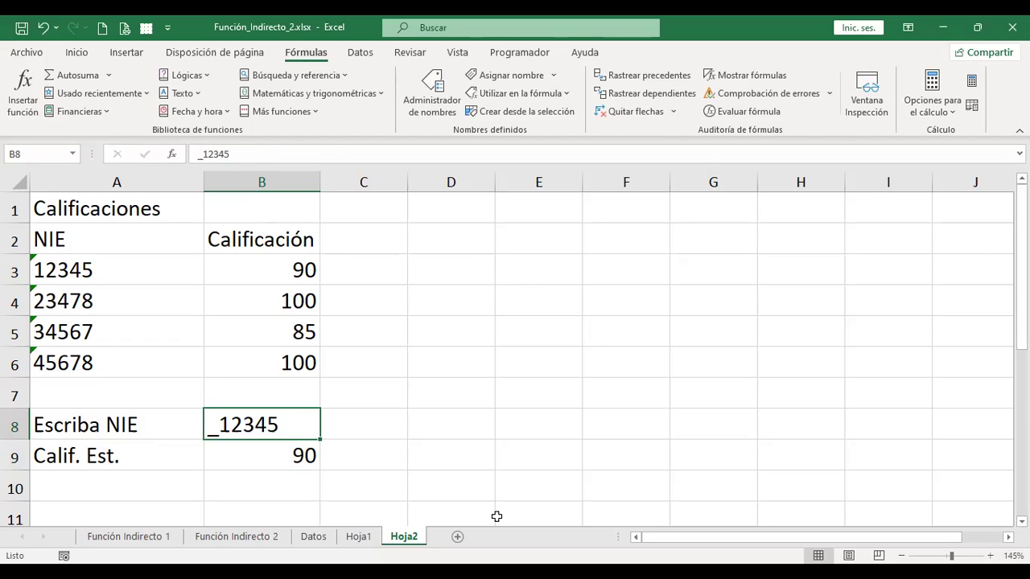
{"action": "key", "text": "Down"}
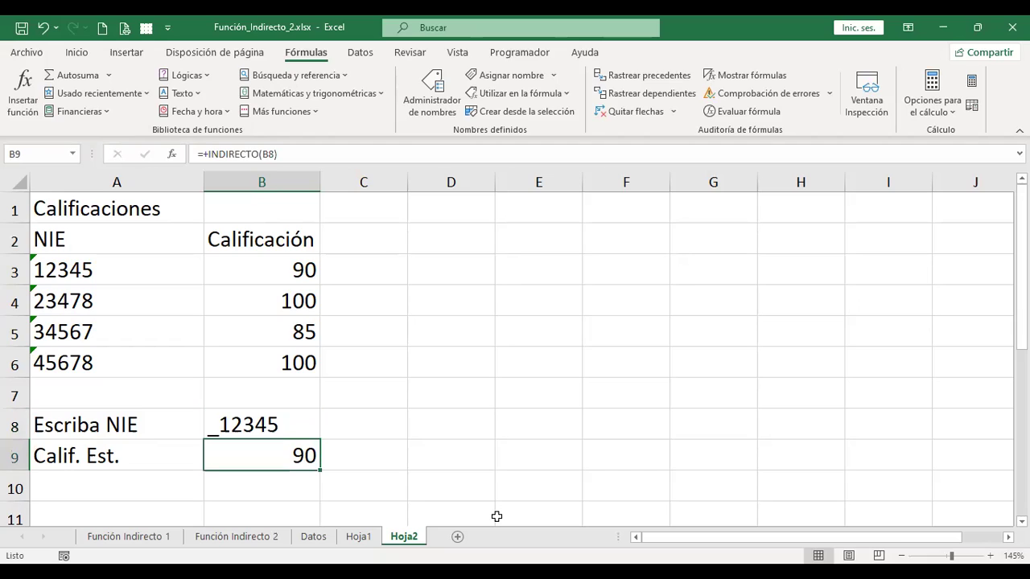